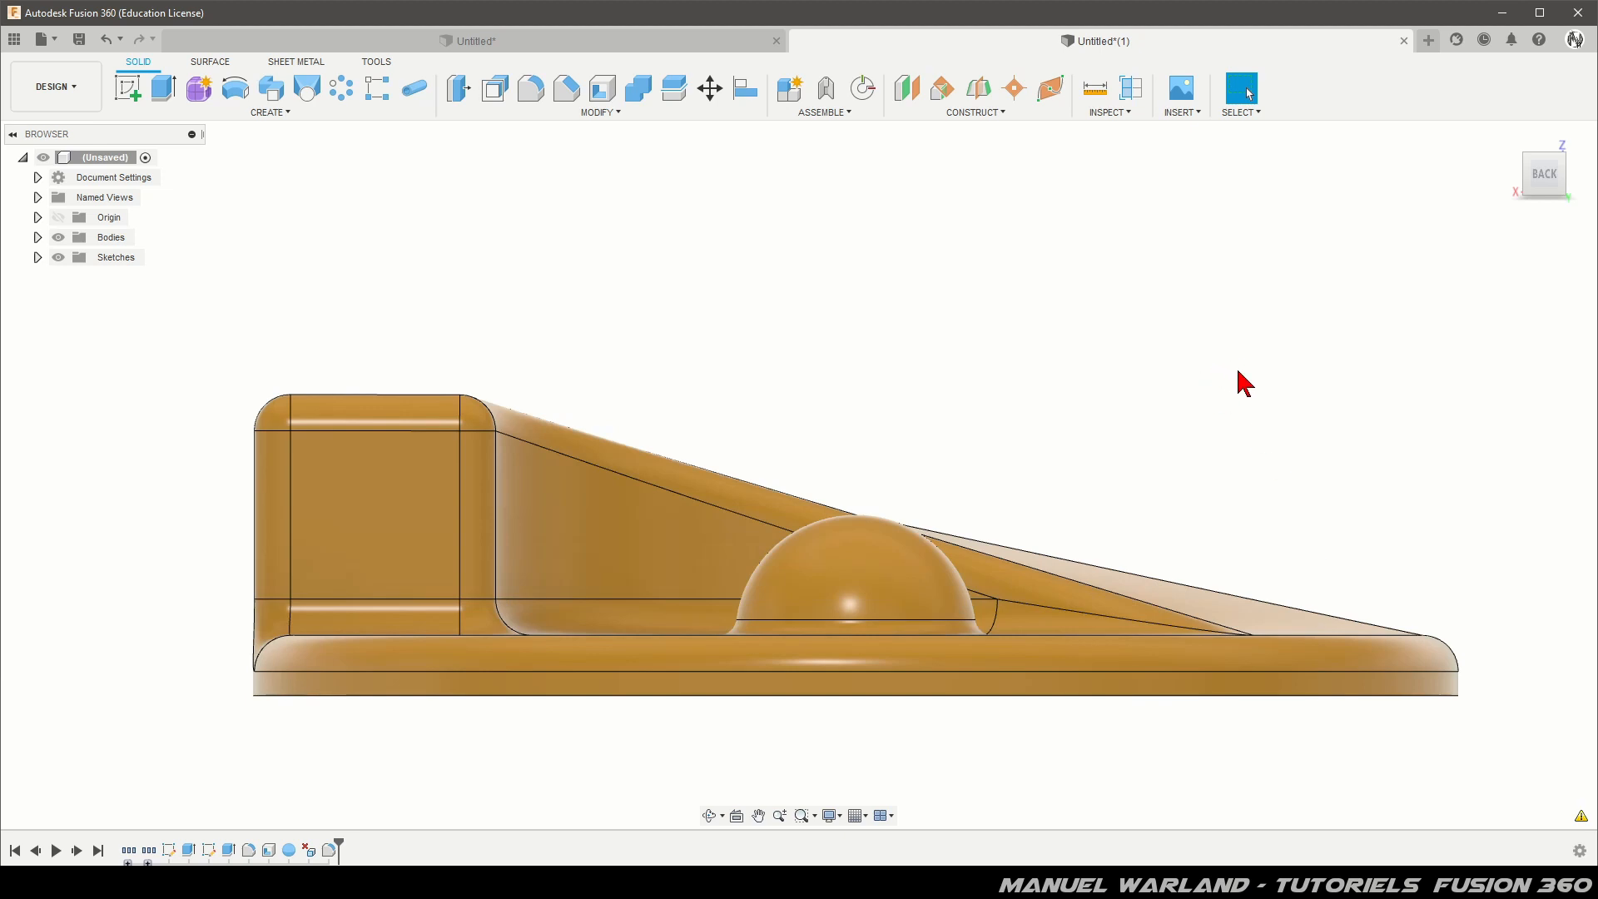
Examine the sloped curved top face of the finished round part from the front, right, back and isometric views
{"action": "left_click", "coordinate": [1299, 626]}
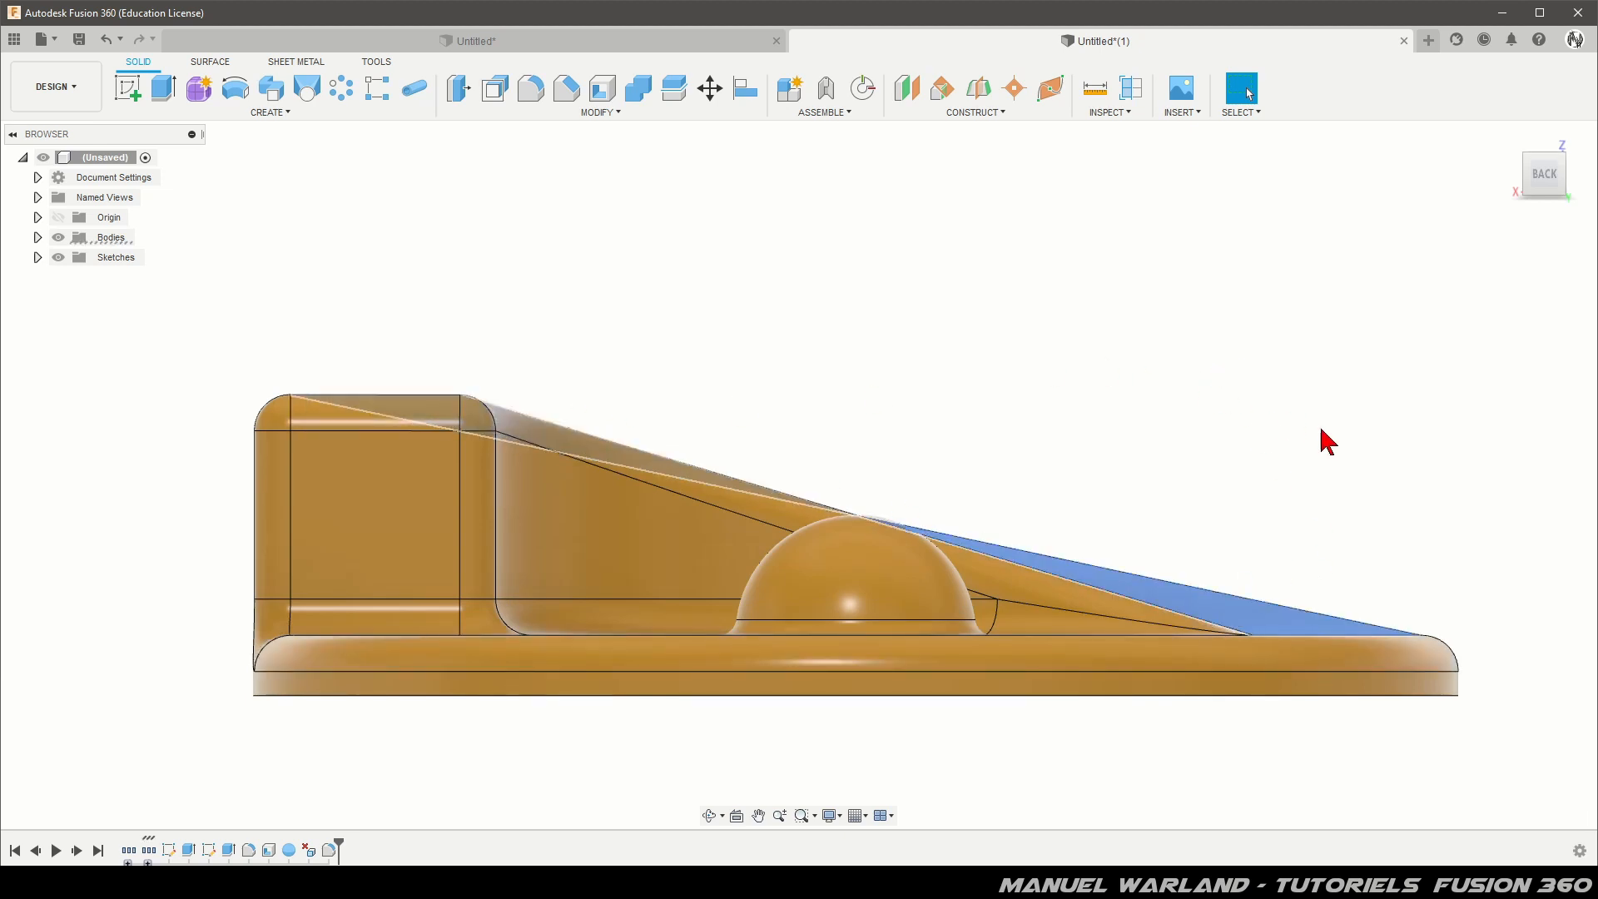
{"action": "middle_click_drag", "start_coordinate": [1391, 490], "coordinate": [1110, 507], "text": "shift"}
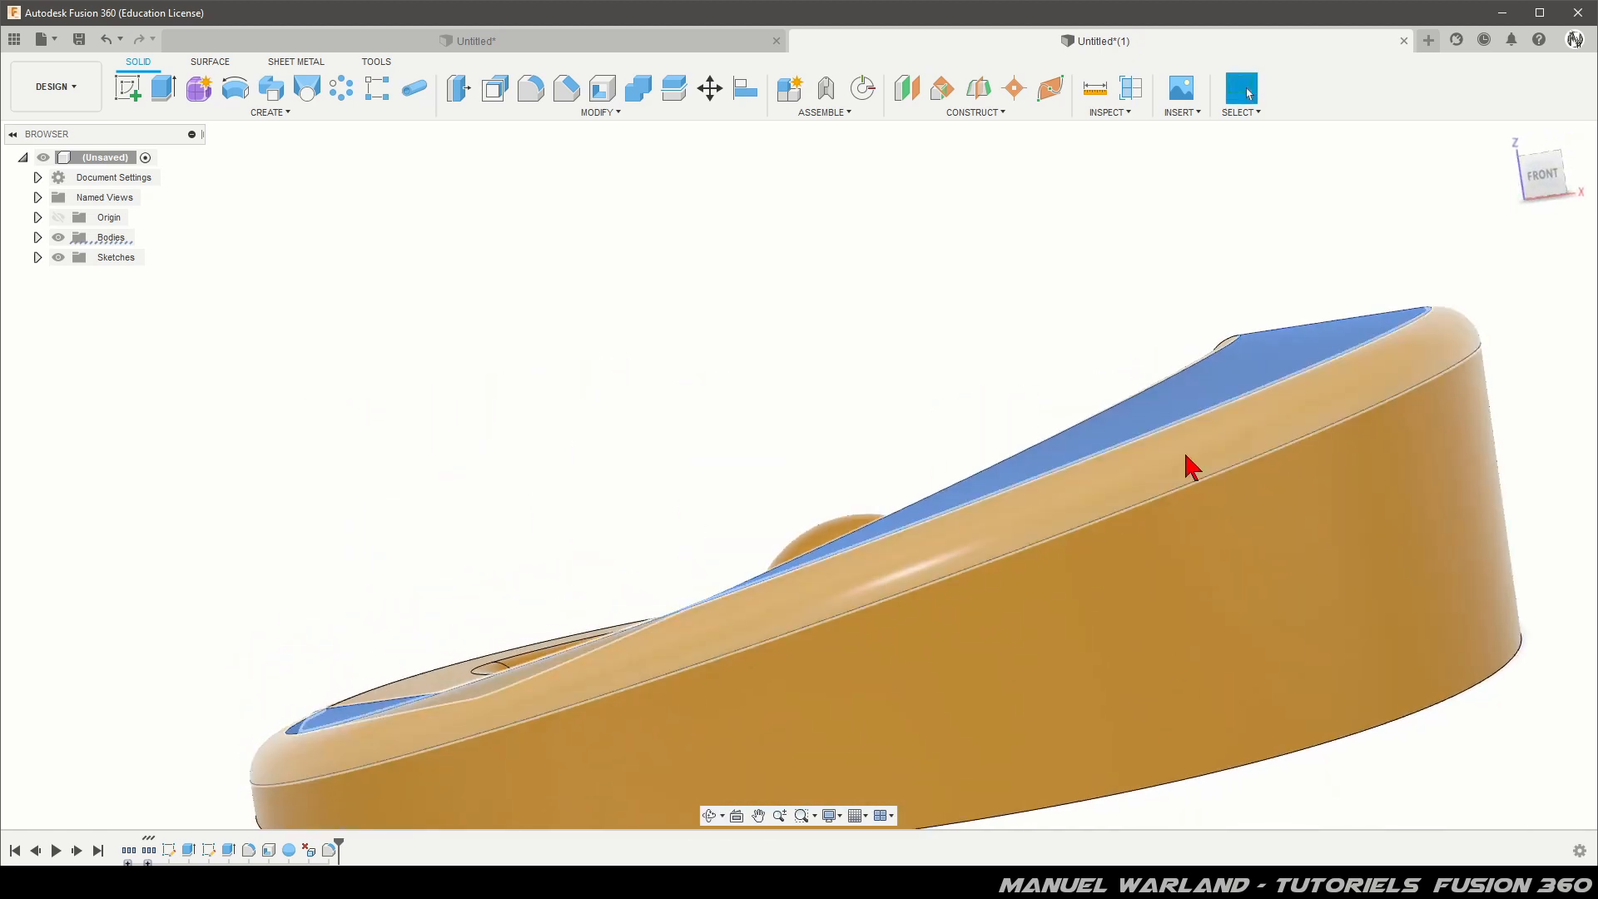
{"action": "left_click", "coordinate": [1543, 175]}
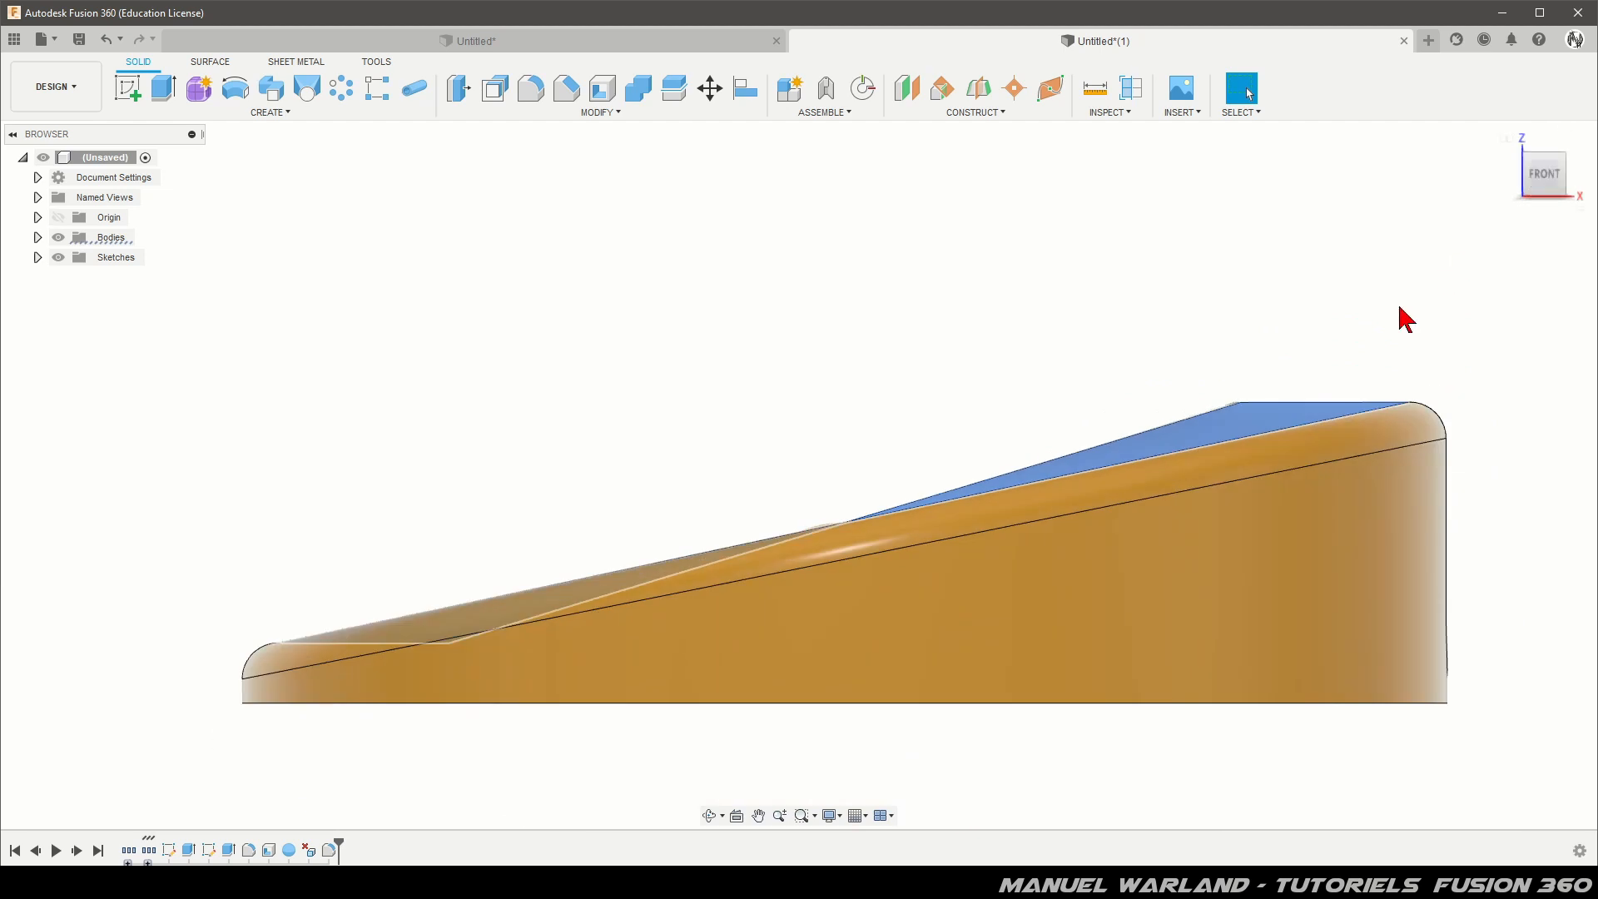
{"action": "middle_click_drag", "start_coordinate": [662, 774], "coordinate": [663, 763], "text": "shift"}
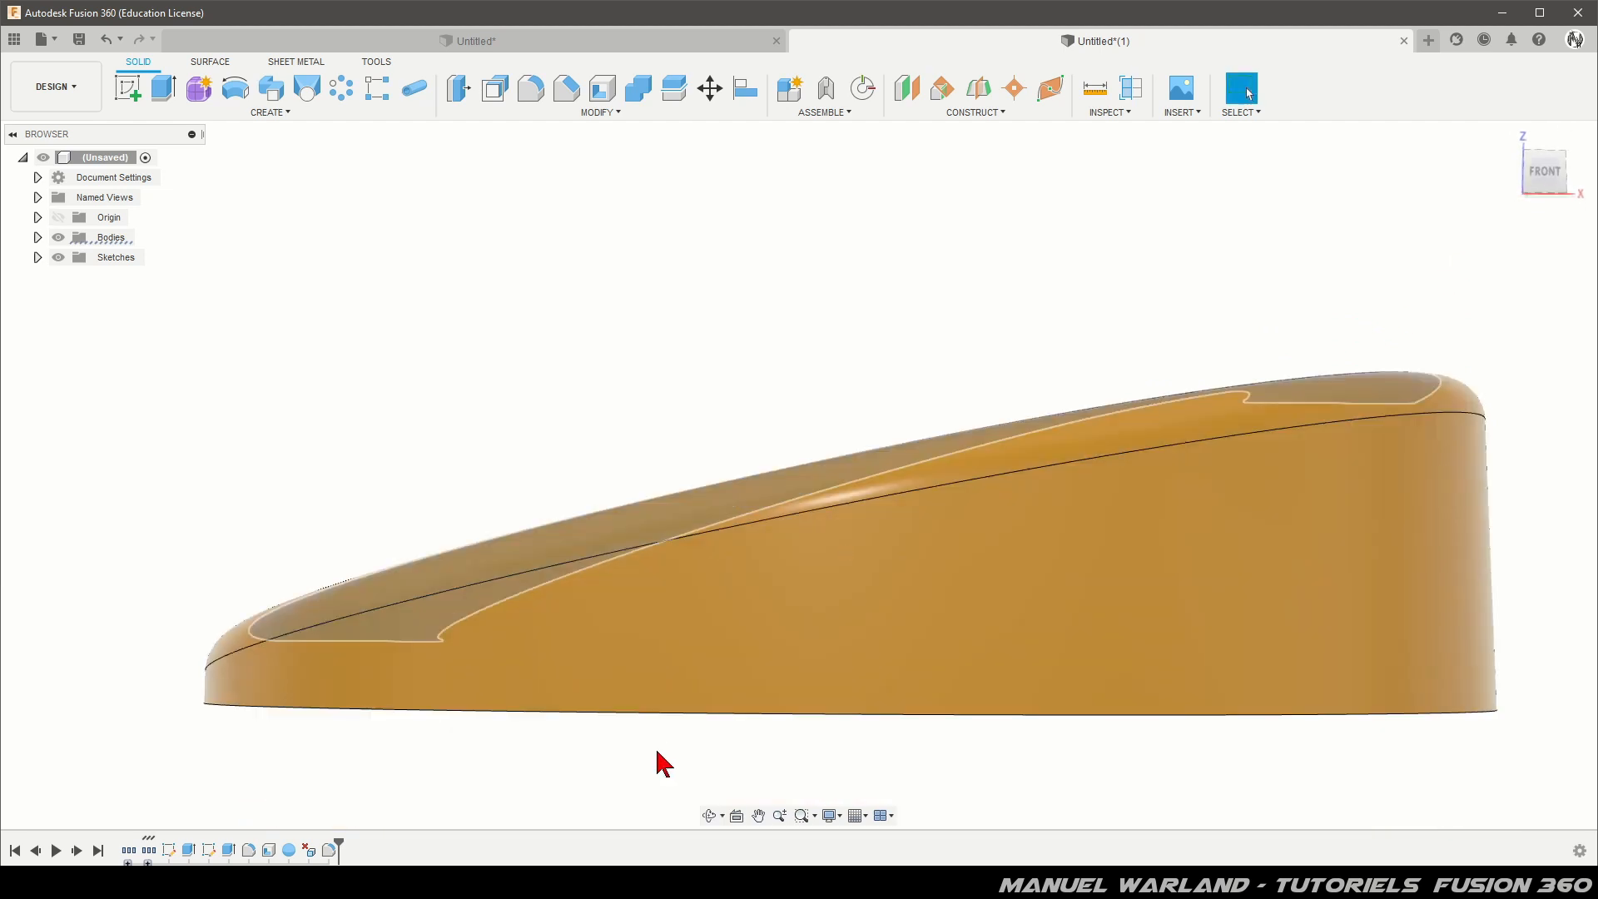
{"action": "middle_click_drag", "start_coordinate": [874, 357], "coordinate": [868, 337], "text": "shift"}
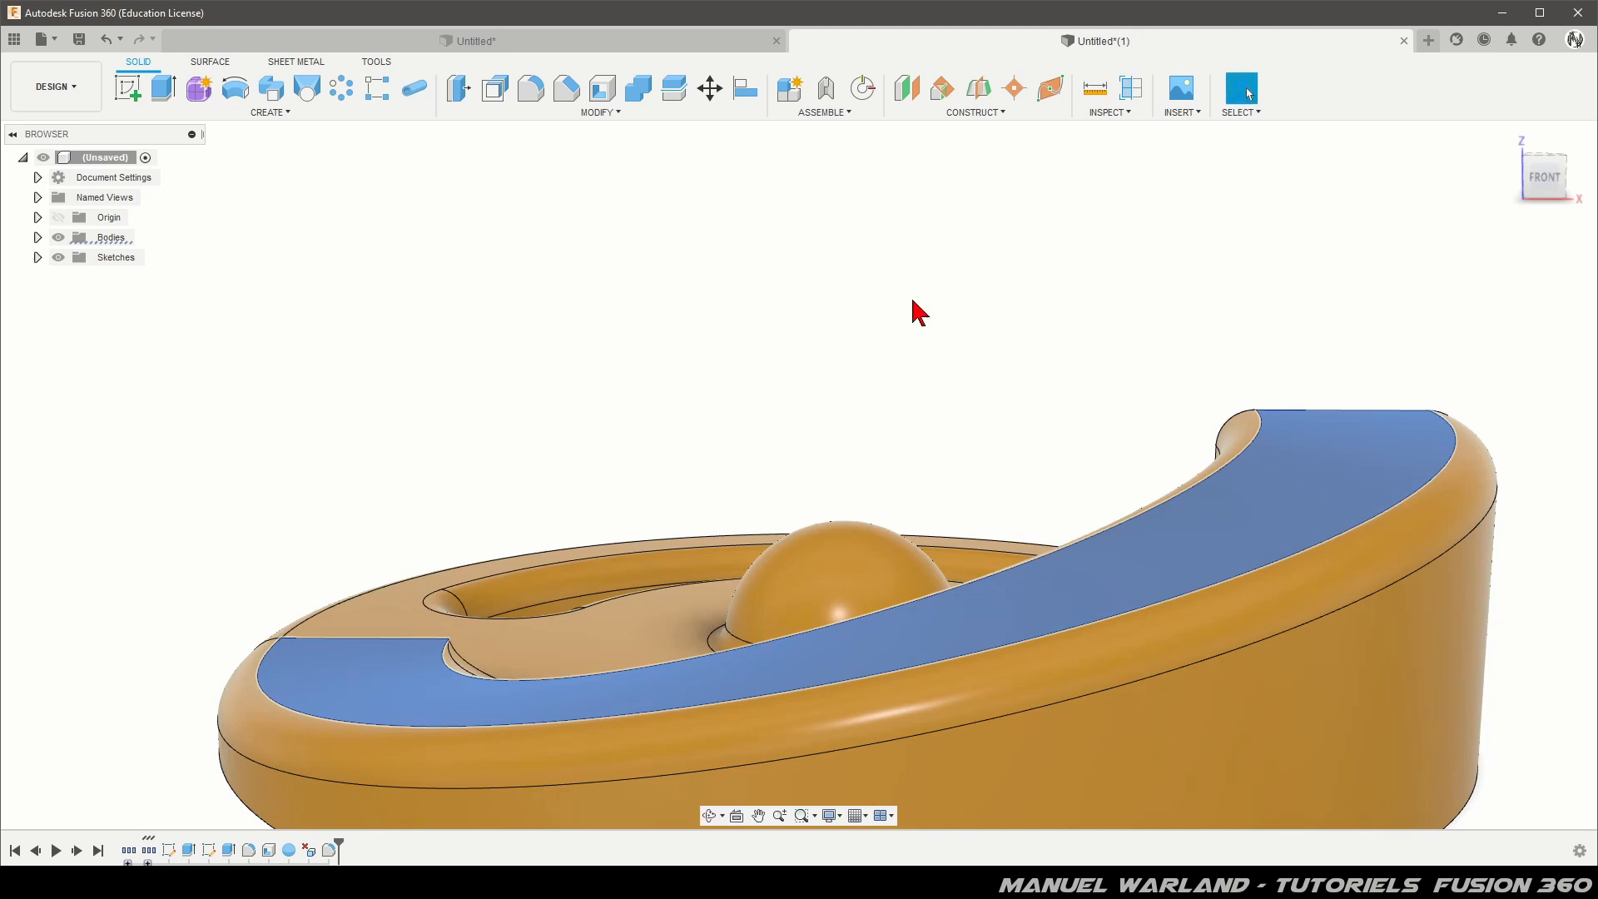
{"action": "left_click", "coordinate": [1547, 179]}
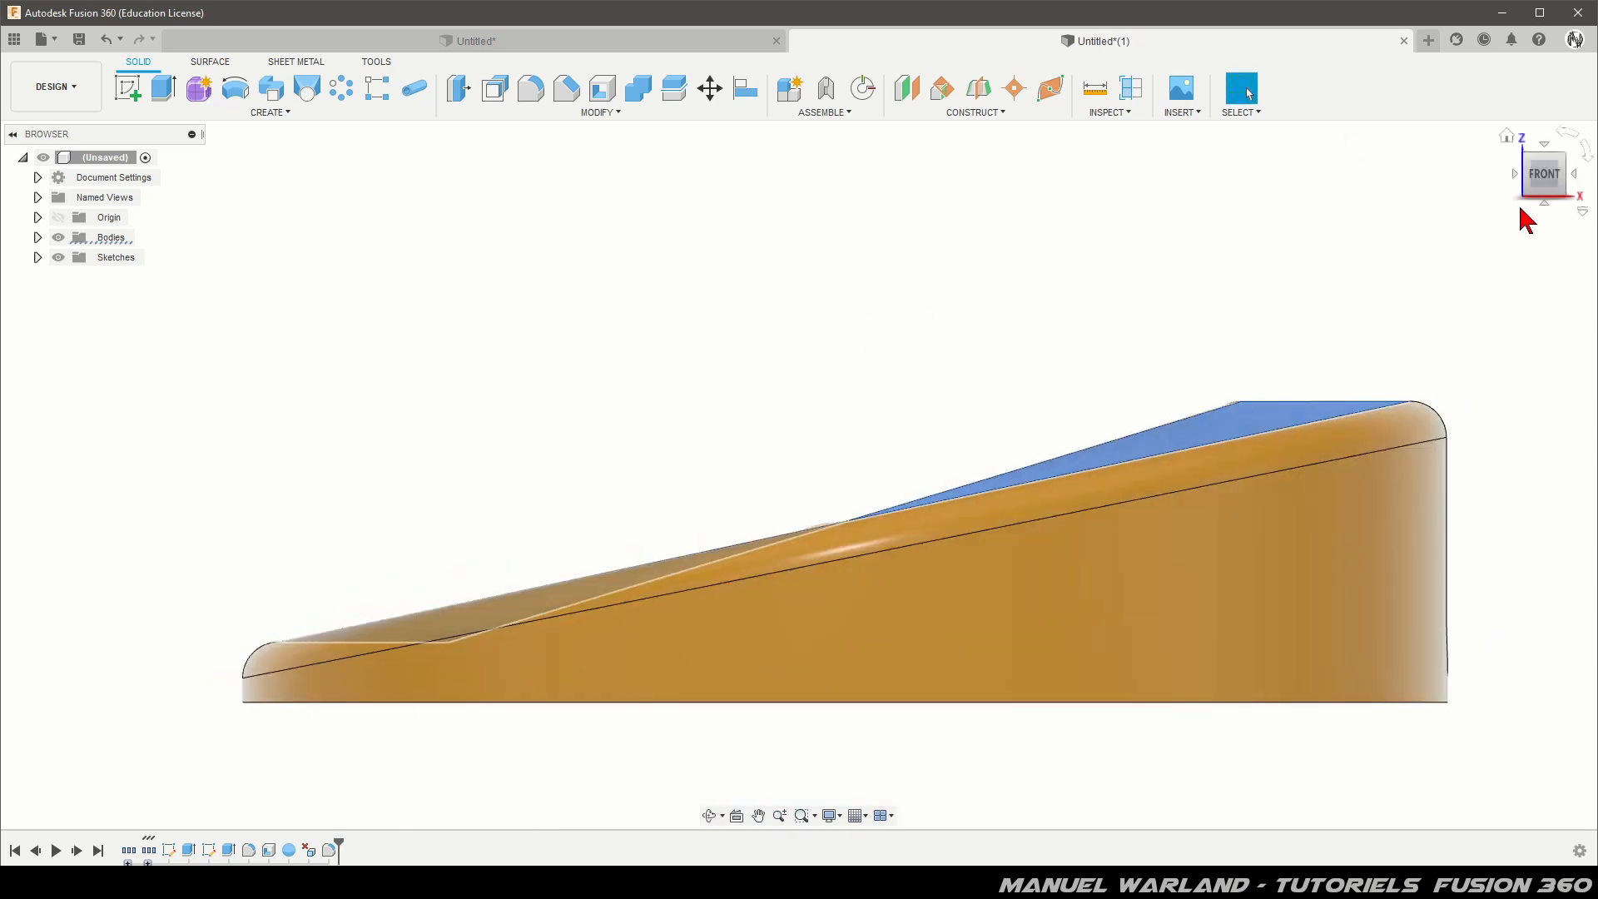
{"action": "left_click", "coordinate": [1577, 178]}
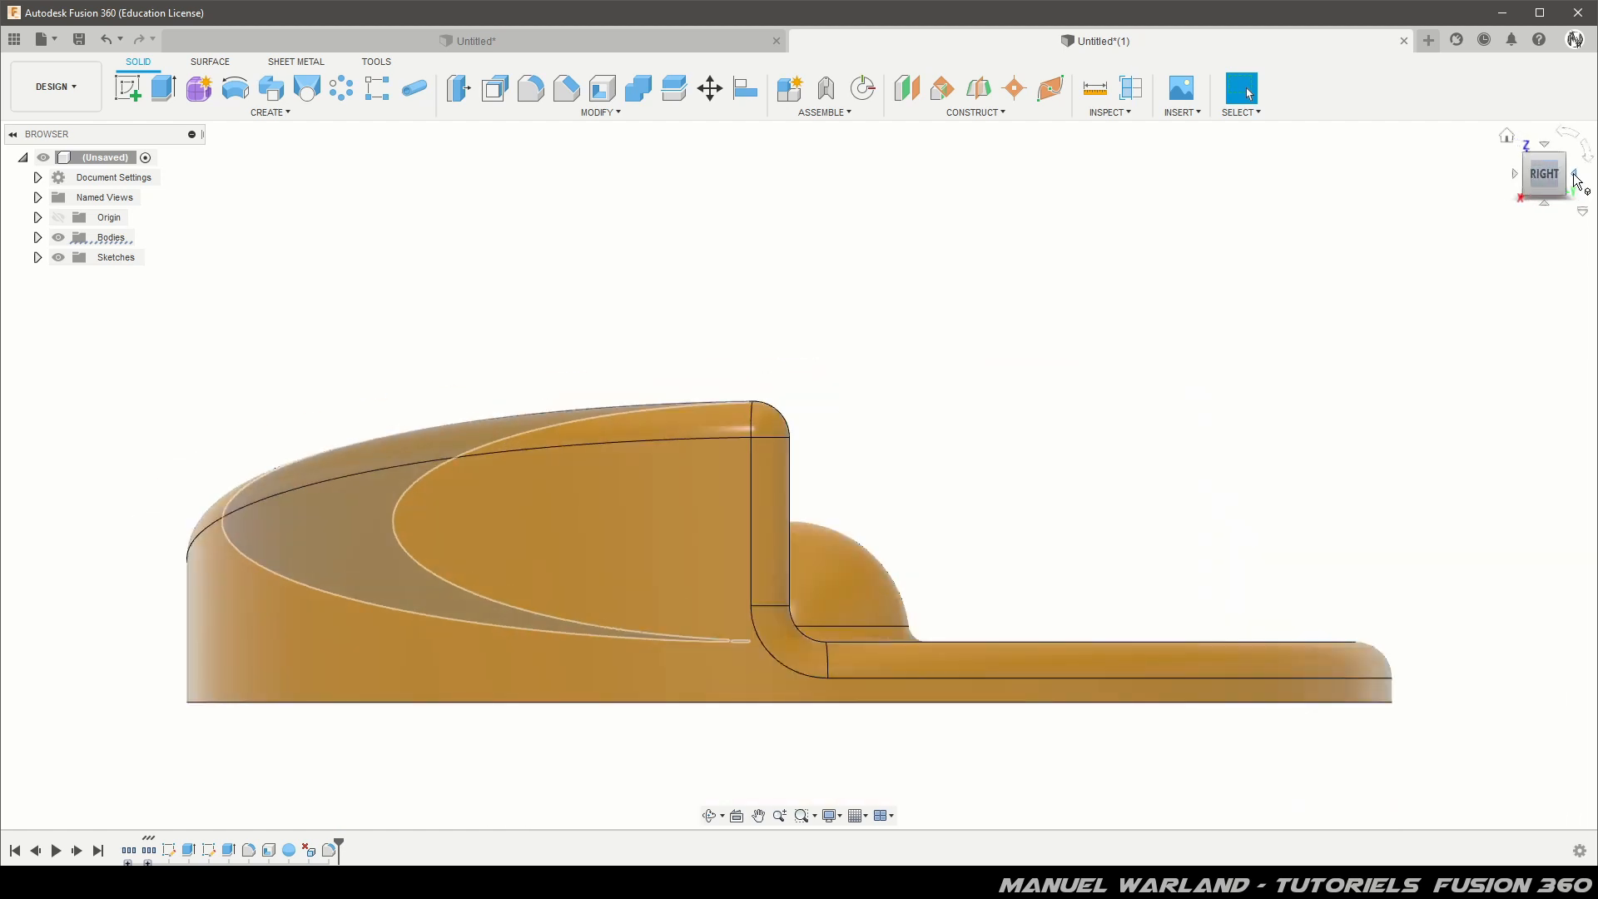
{"action": "left_click", "coordinate": [1579, 181]}
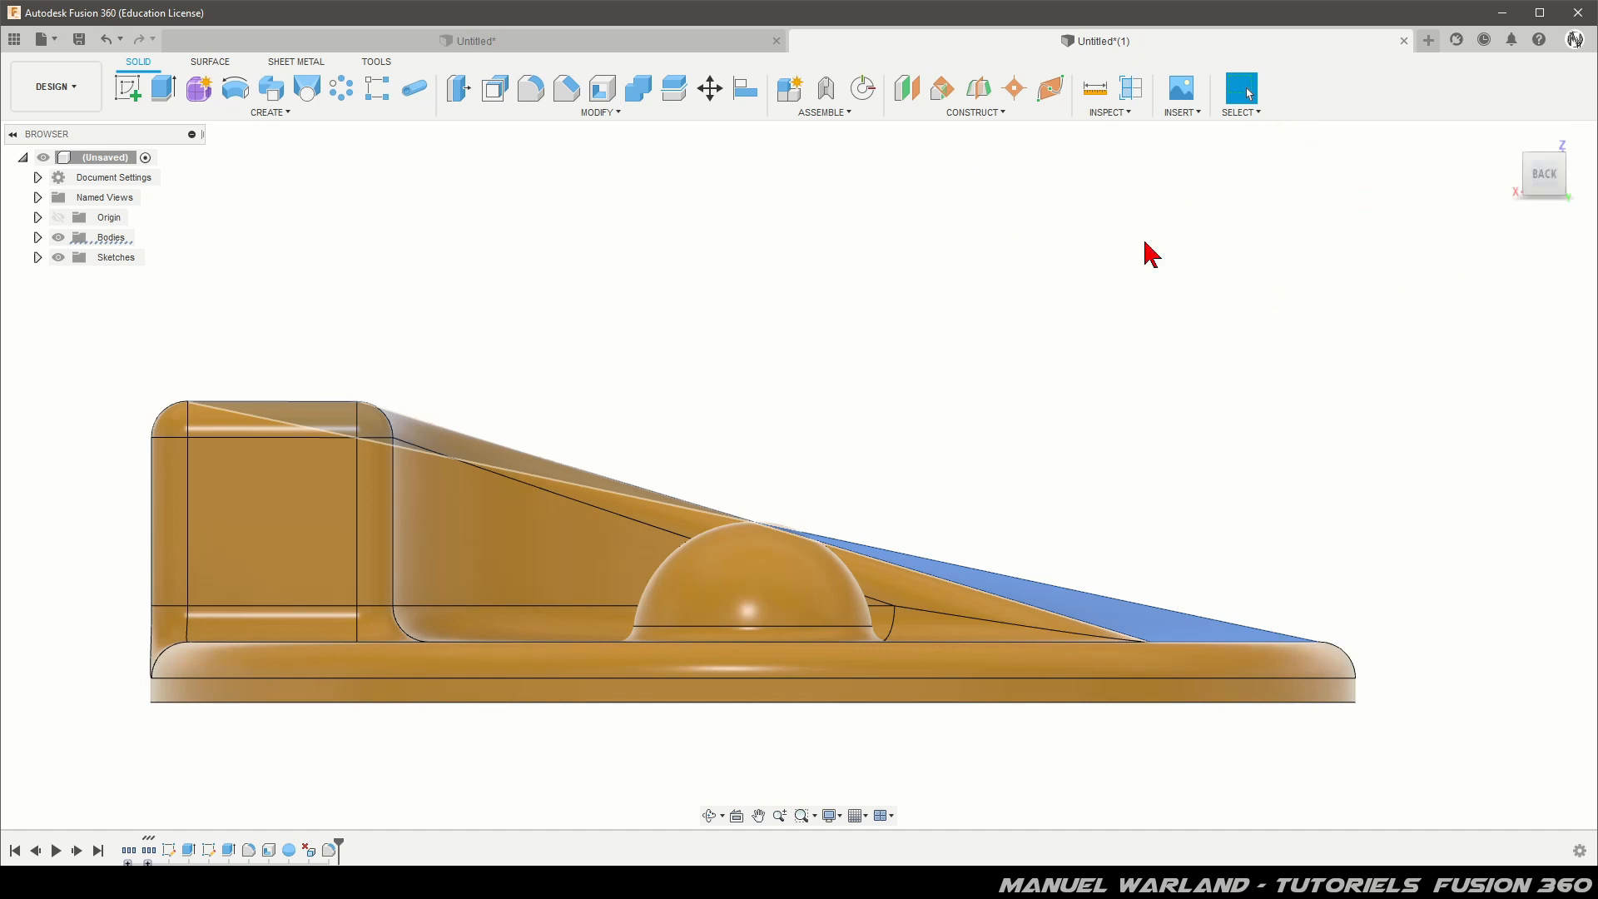
{"action": "left_click", "coordinate": [1507, 136]}
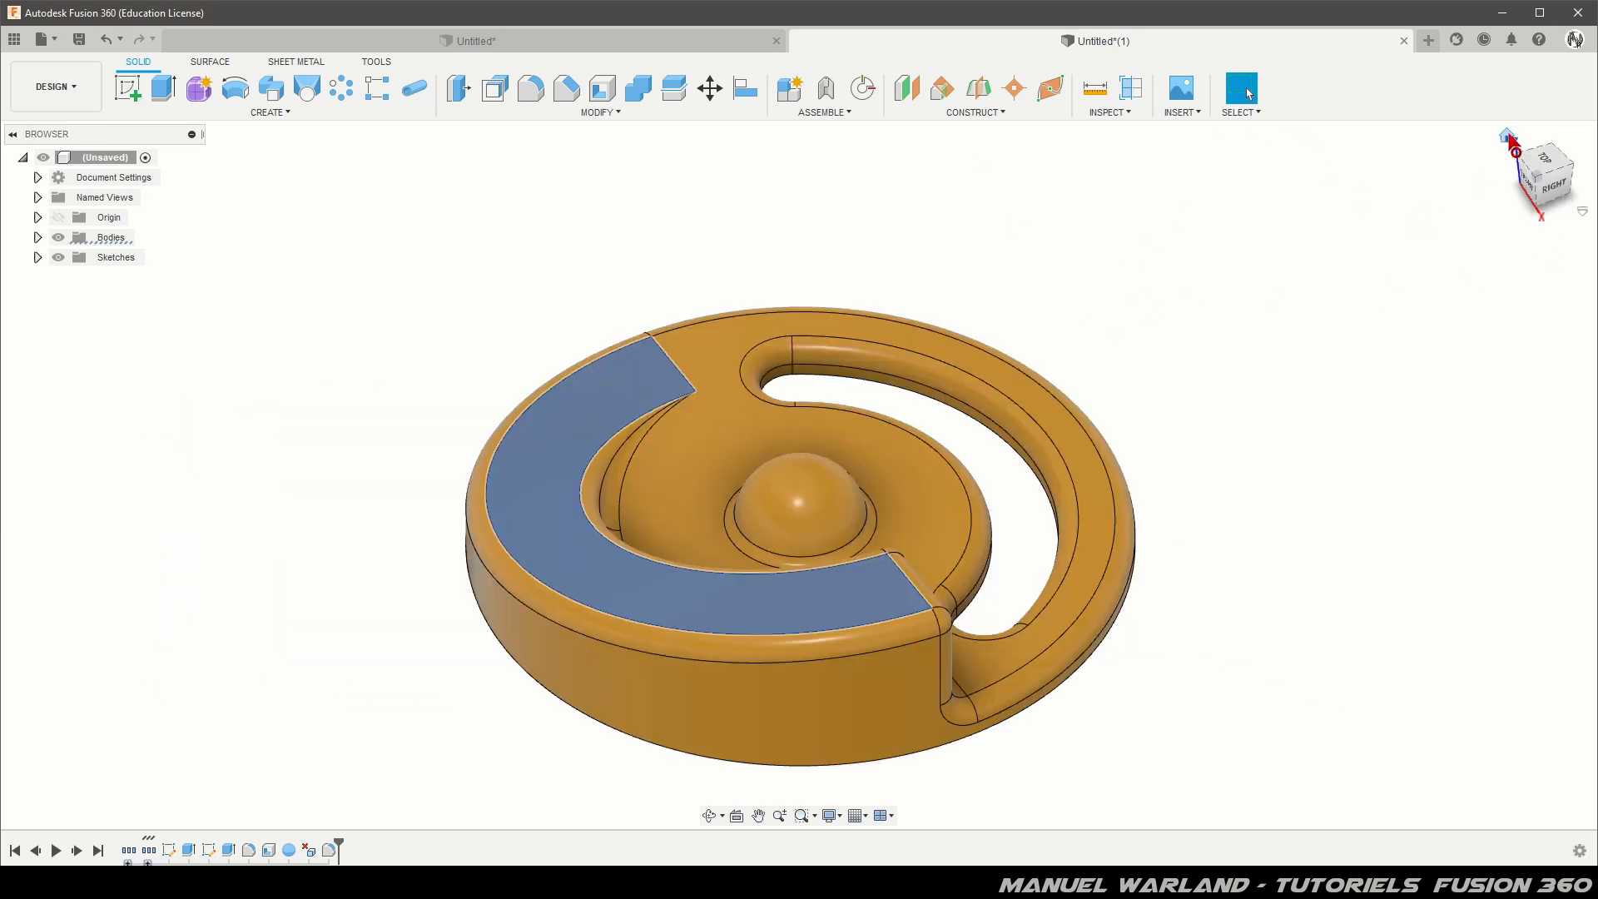
{"action": "left_click", "coordinate": [1573, 159]}
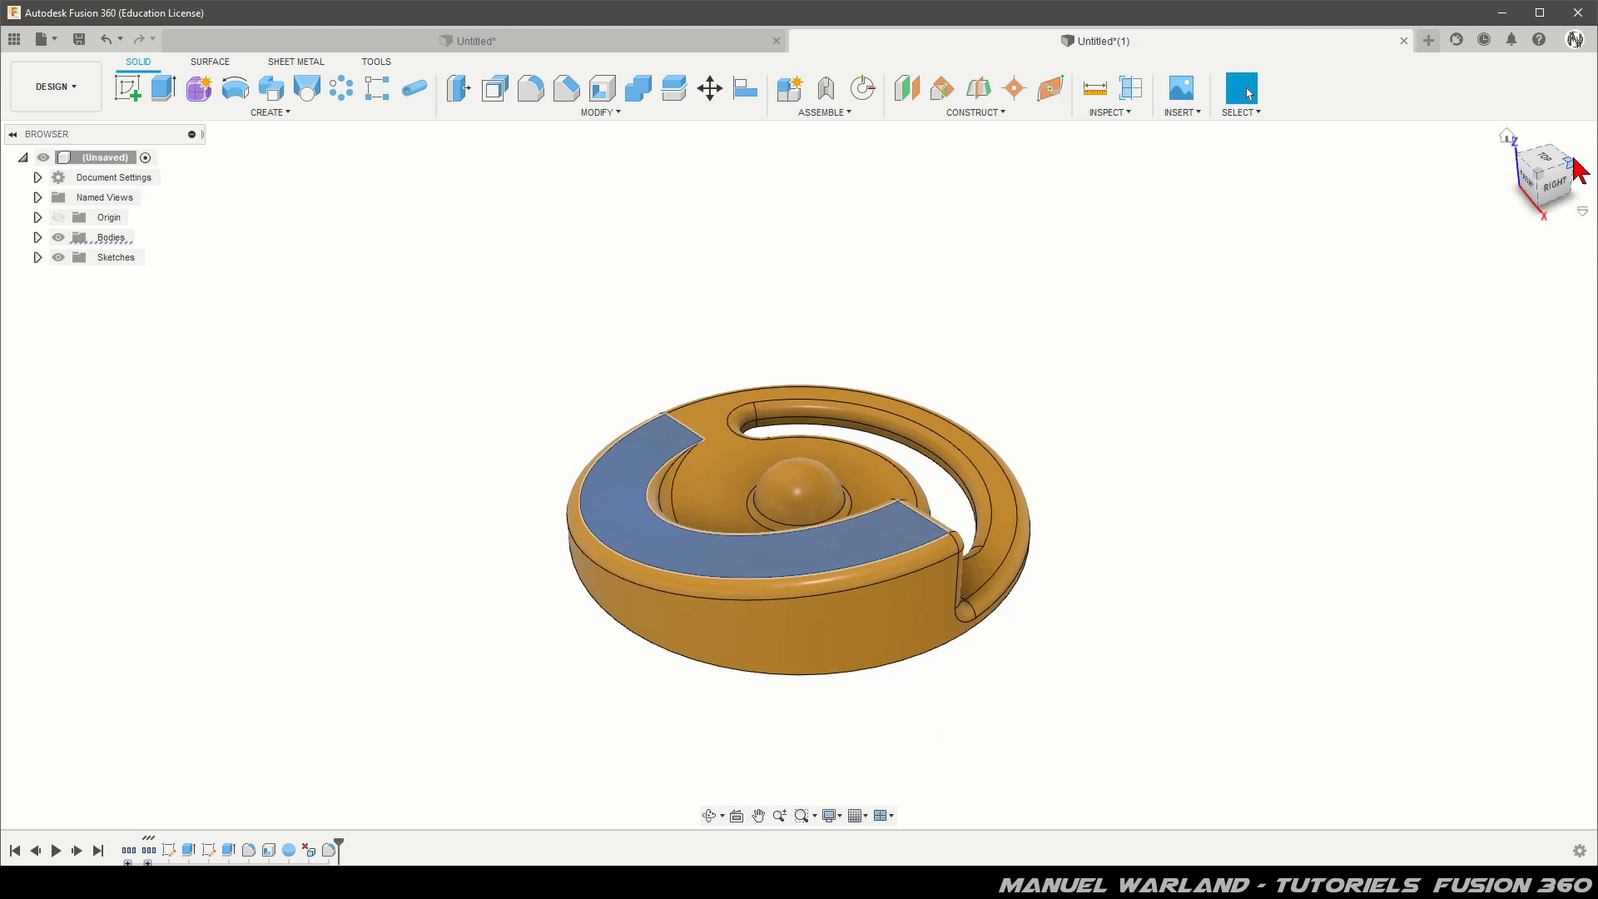
{"action": "left_click", "coordinate": [1573, 159]}
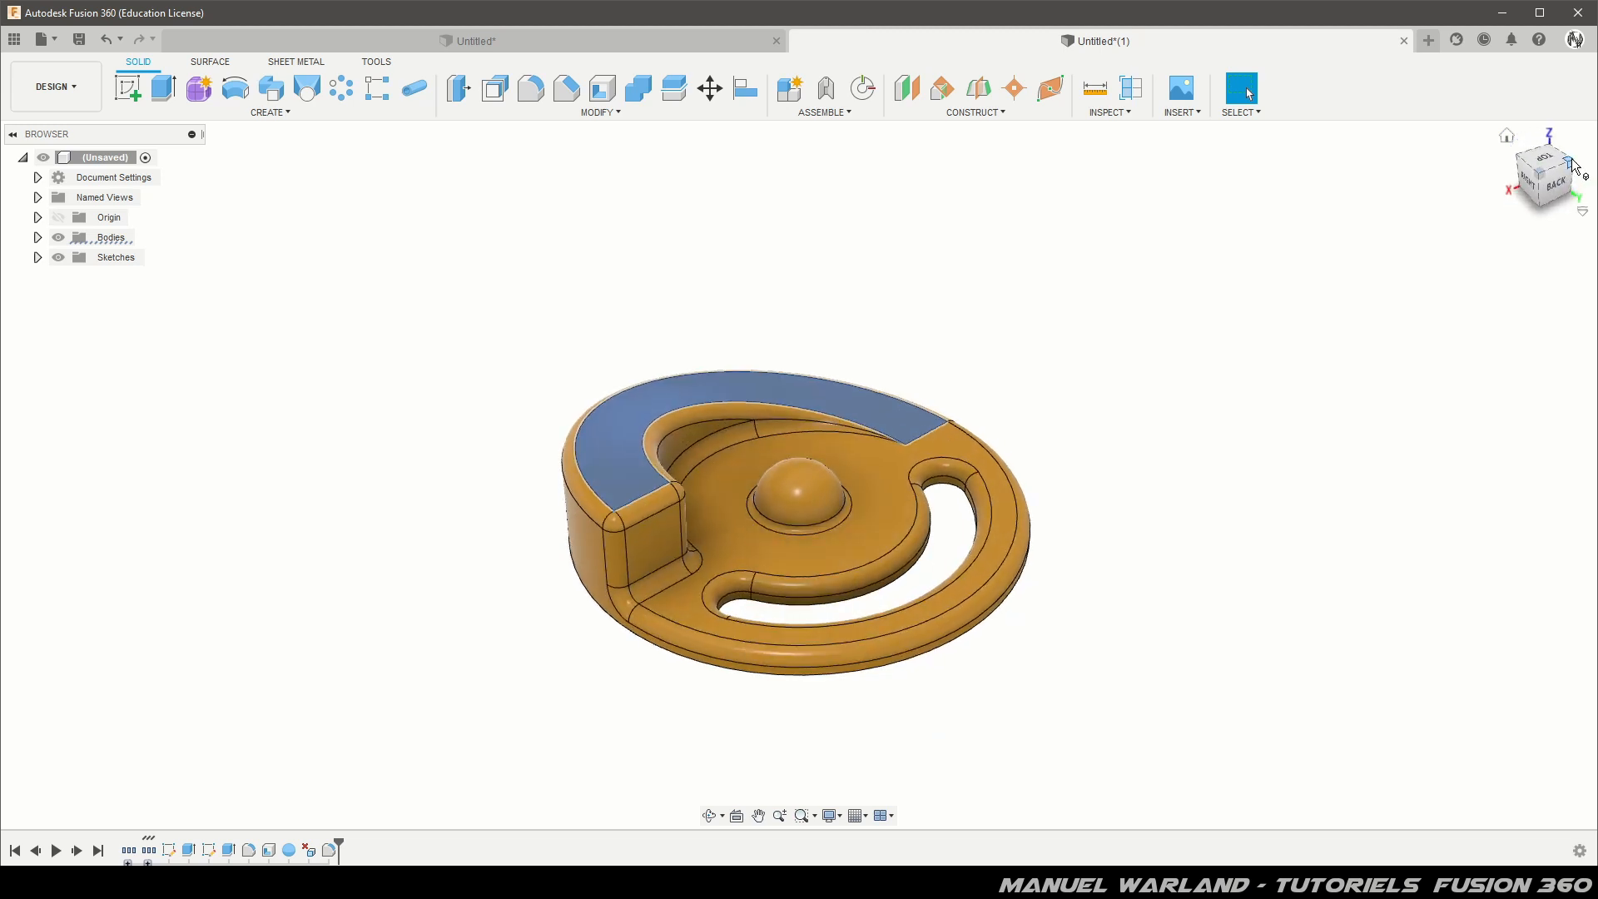
{"action": "left_click", "coordinate": [1232, 411]}
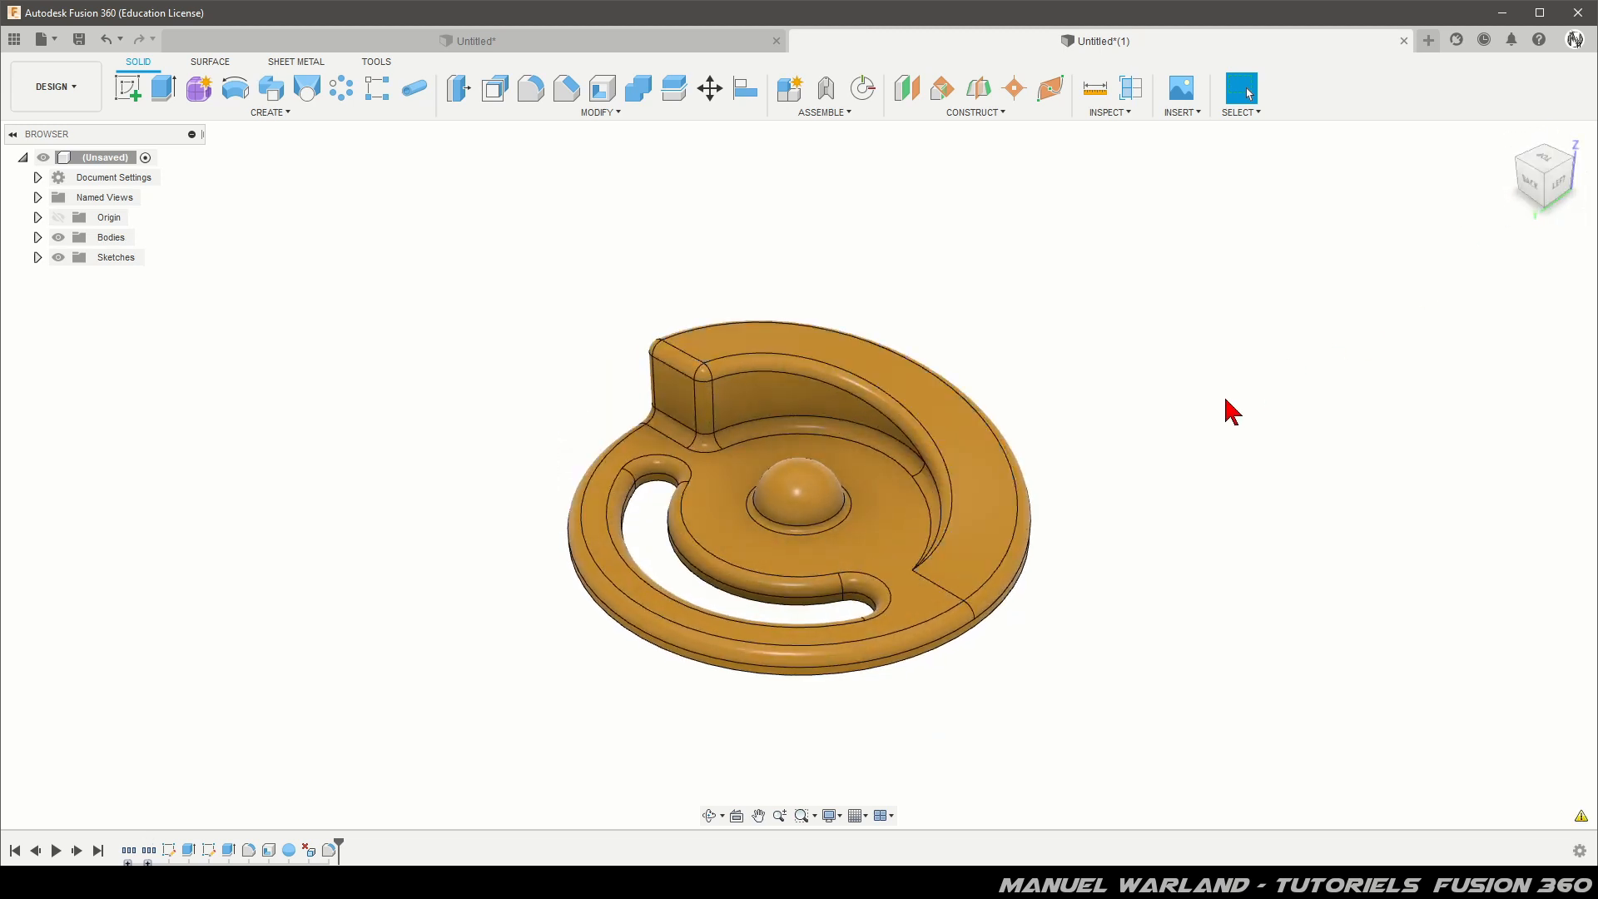
Create a new design and start a sketch on the horizontal XY plane
{"action": "left_click", "coordinate": [1430, 41]}
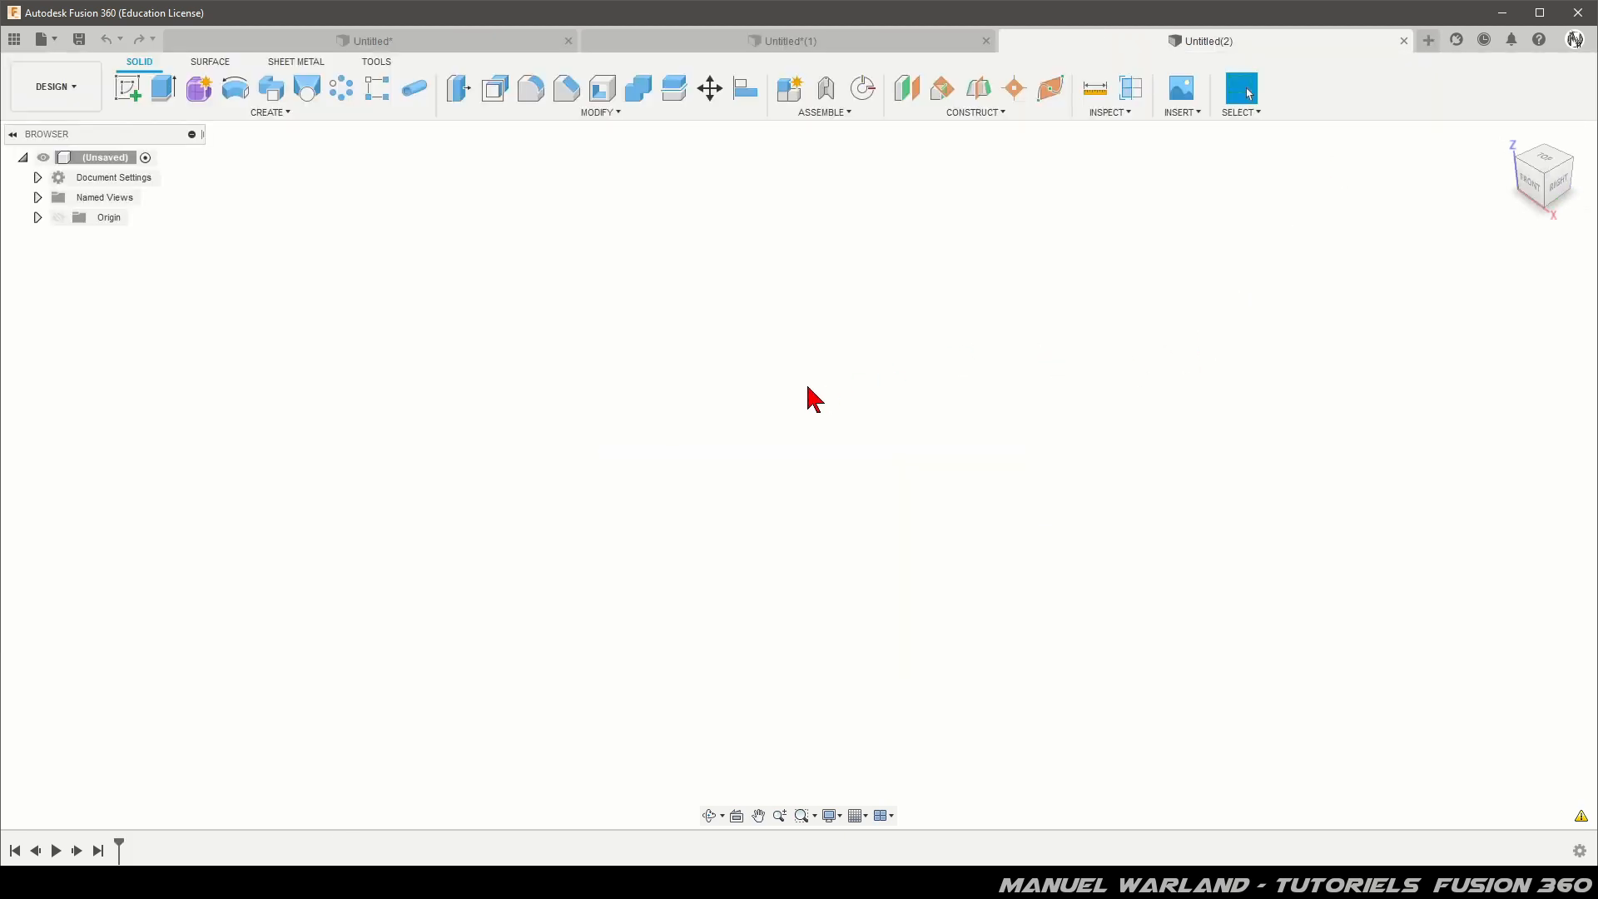
{"action": "left_click", "coordinate": [129, 90]}
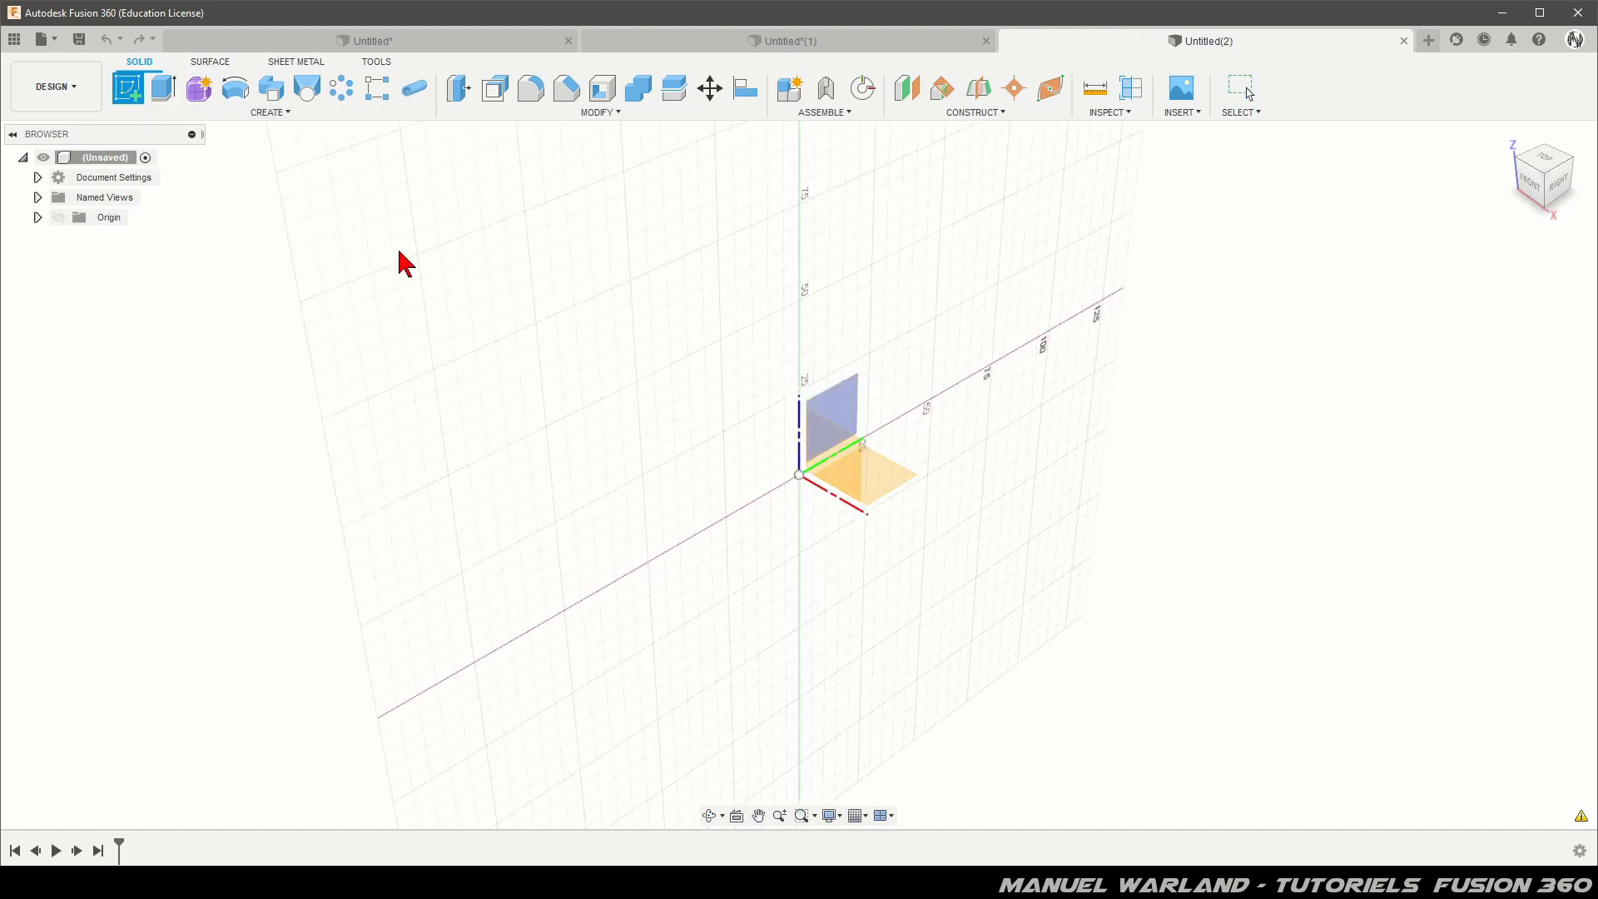
{"action": "left_click", "coordinate": [897, 486]}
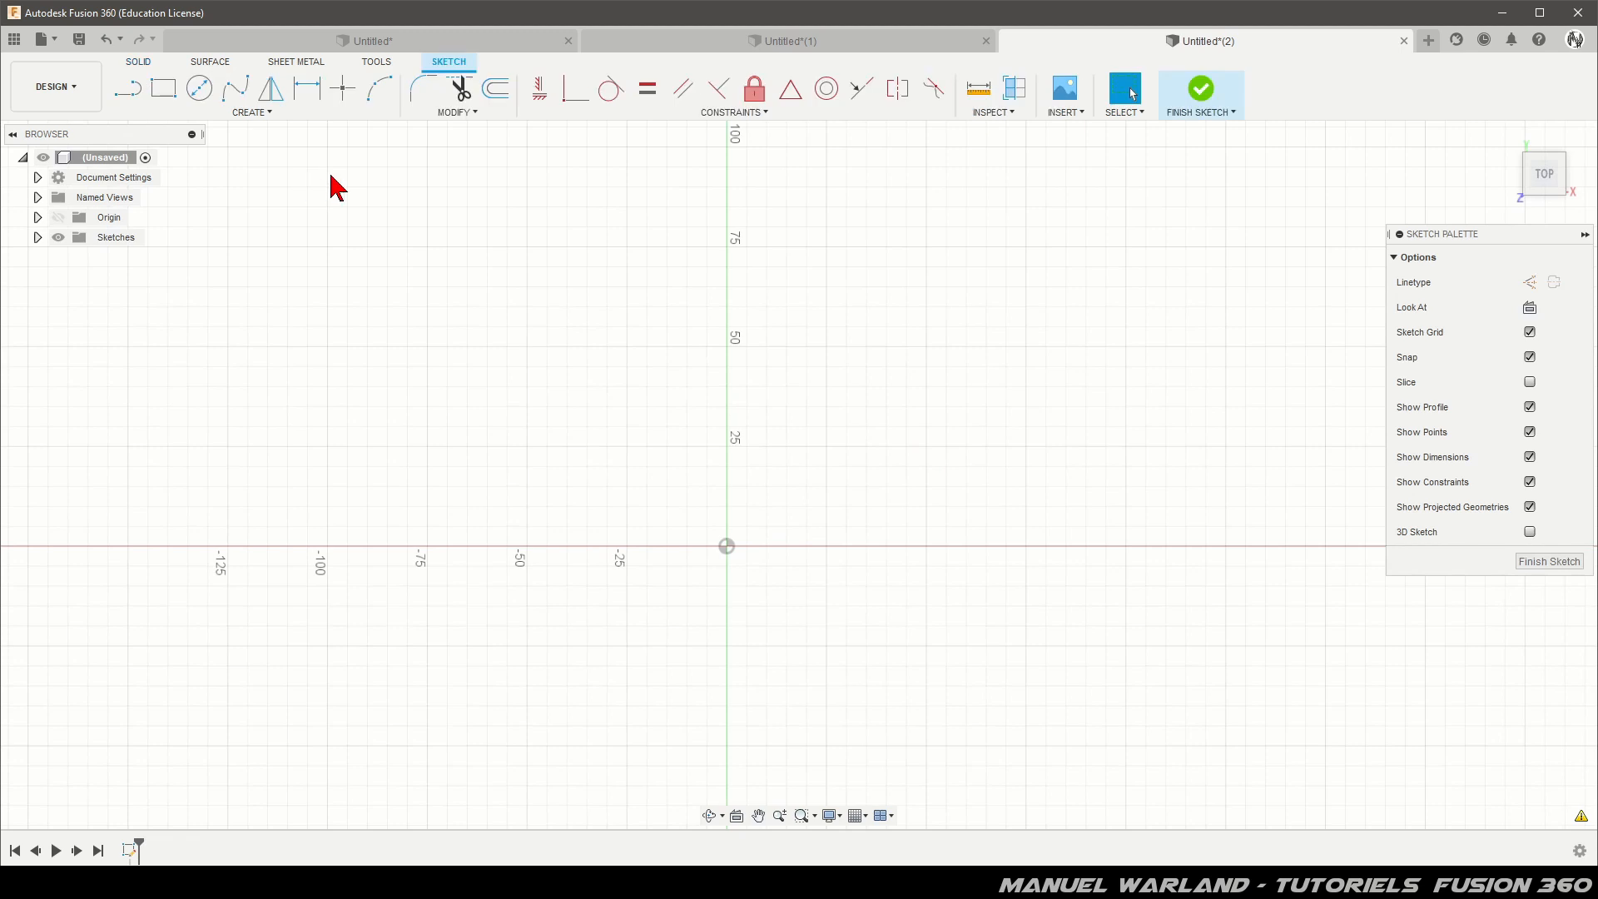
Sketch a center-diameter circle of 200 mm centred on the origin
{"action": "left_click", "coordinate": [201, 90]}
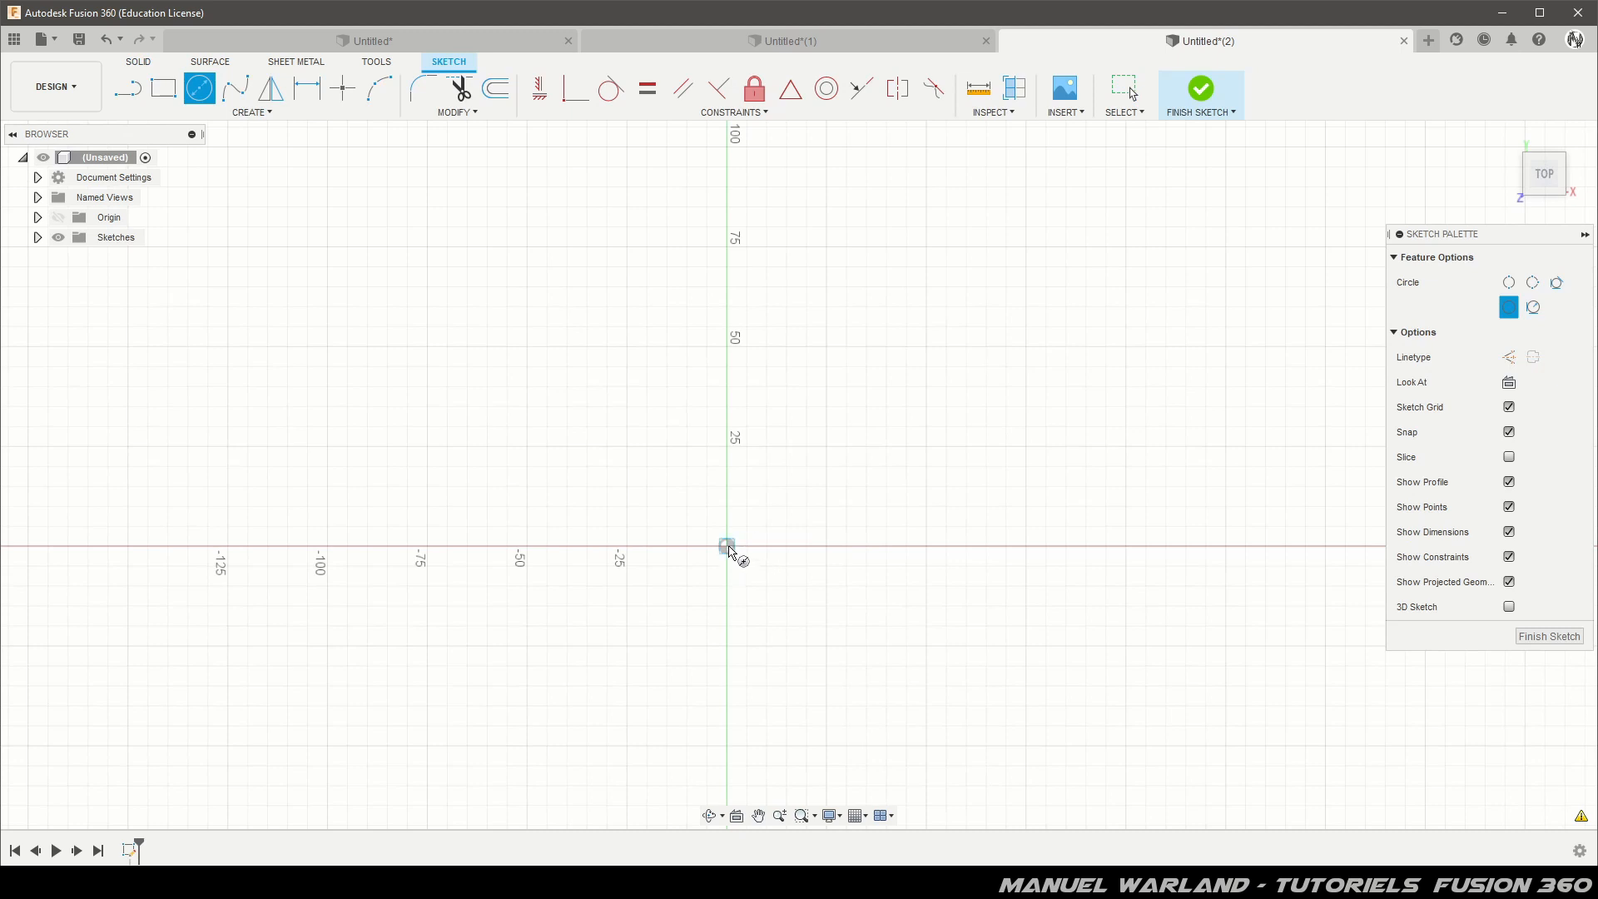
{"action": "left_click", "coordinate": [727, 547]}
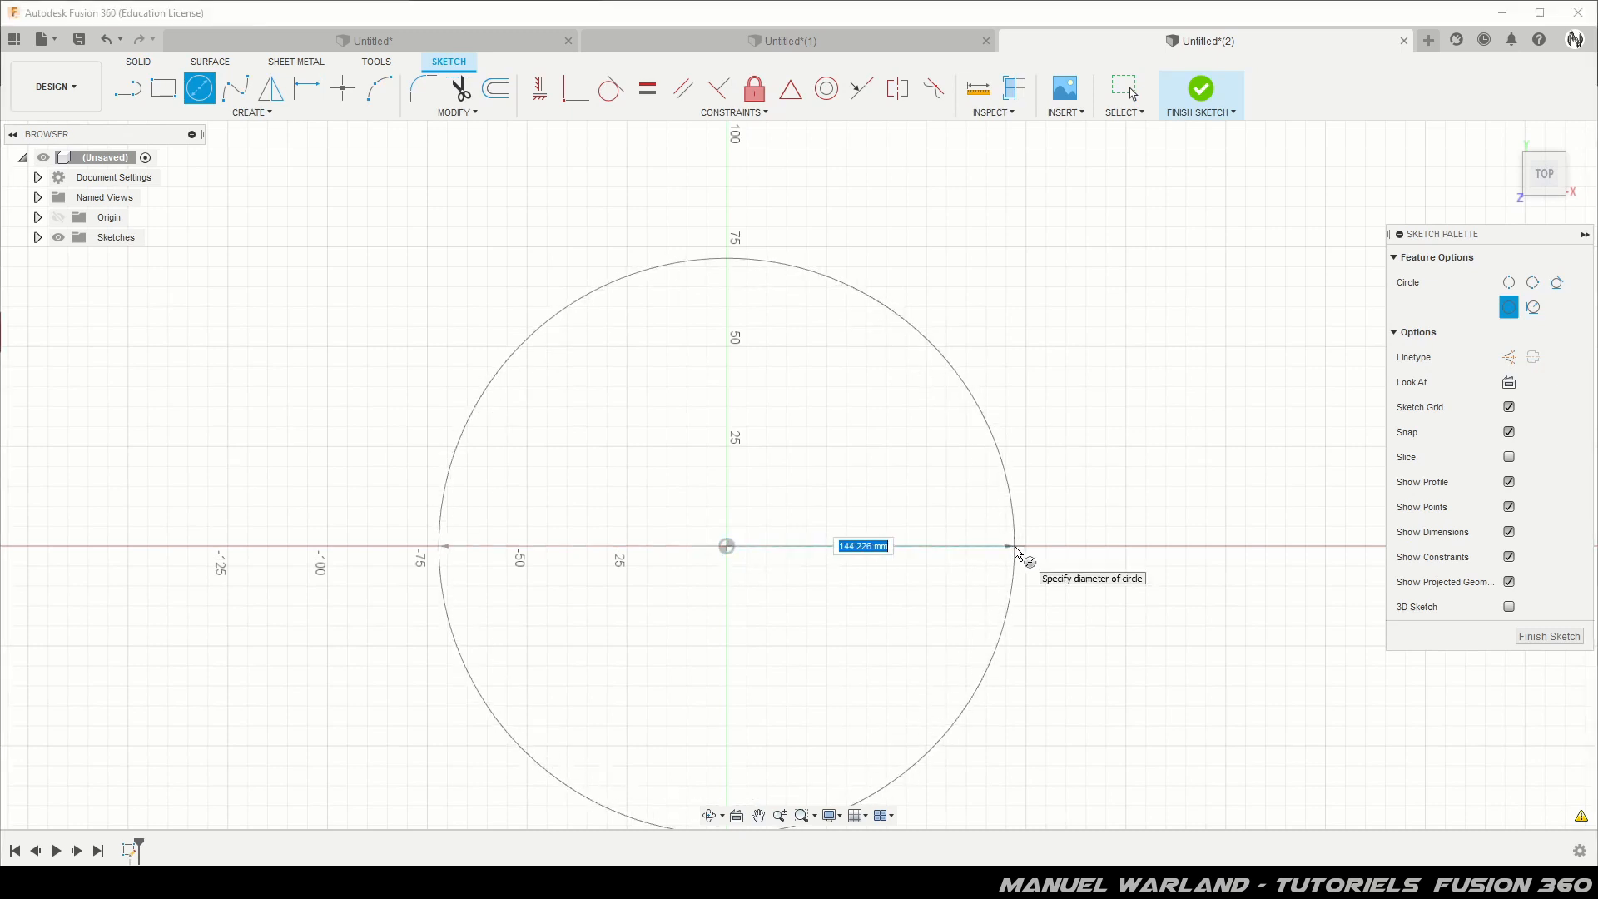
{"action": "key", "text": "Tab"}
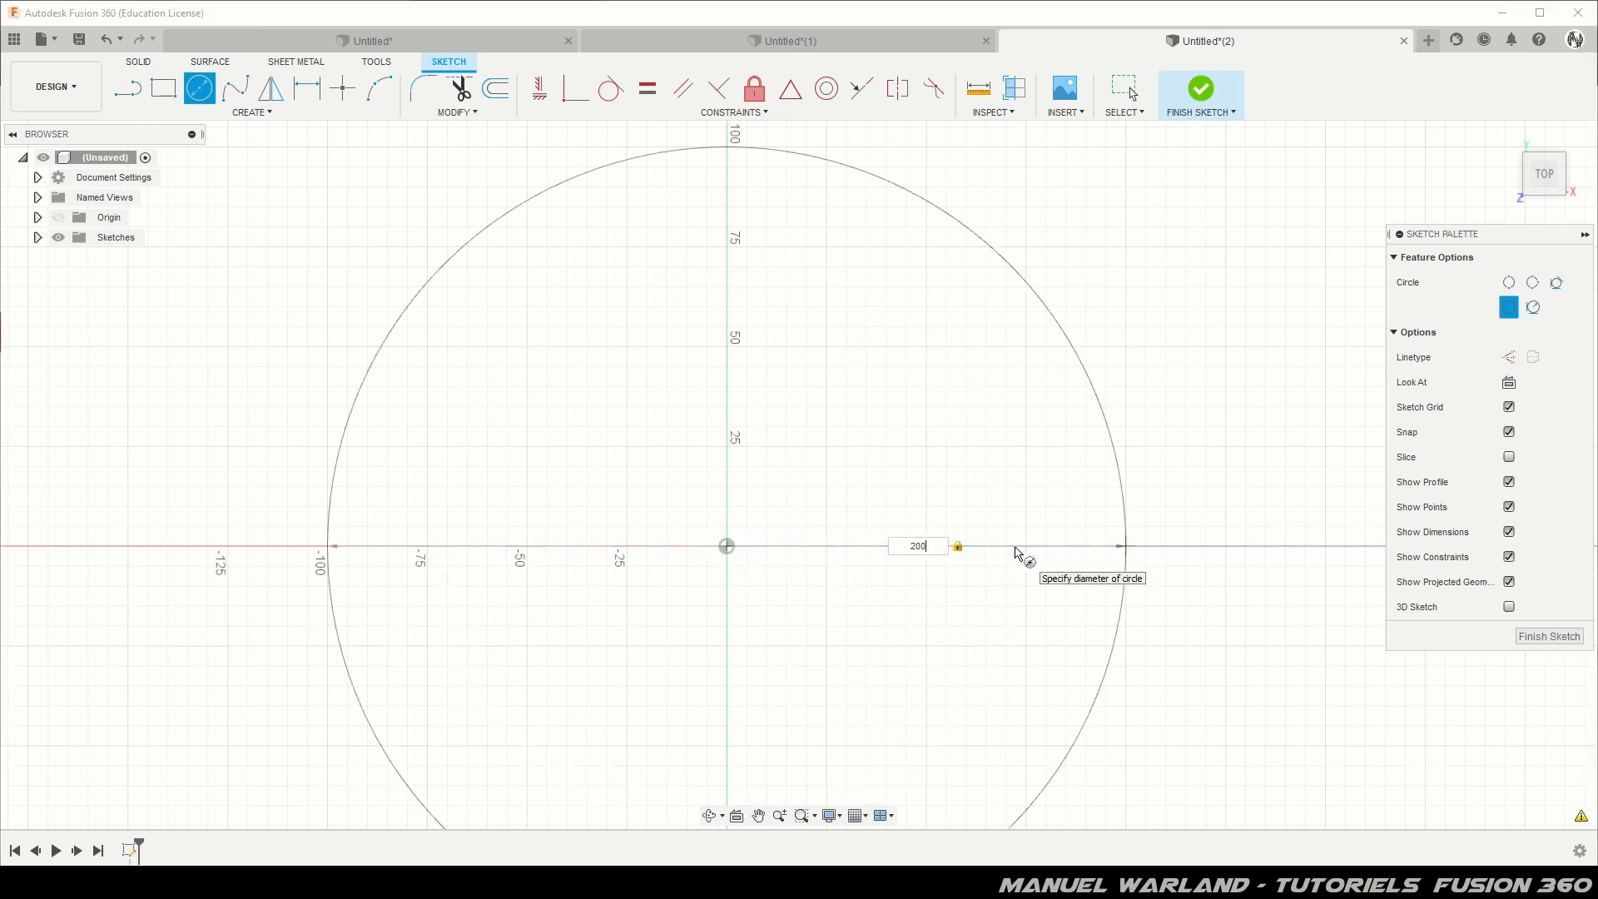
{"action": "key", "text": "Return"}
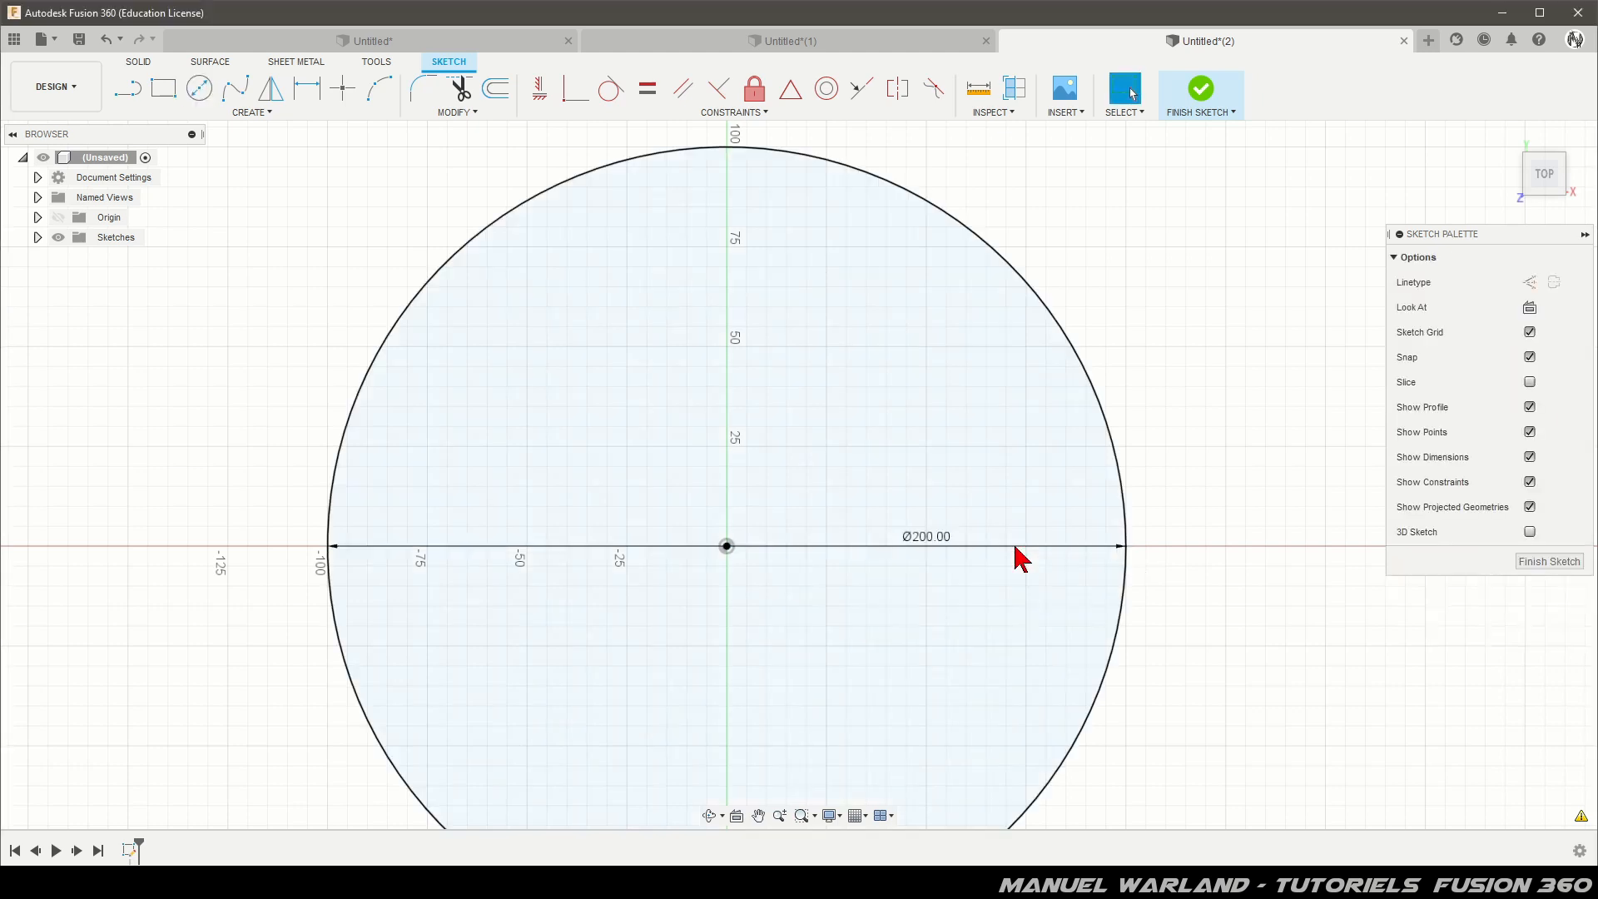
Sketch a concentric inner circle of 120 mm diameter centred on the origin
{"action": "left_click", "coordinate": [199, 87]}
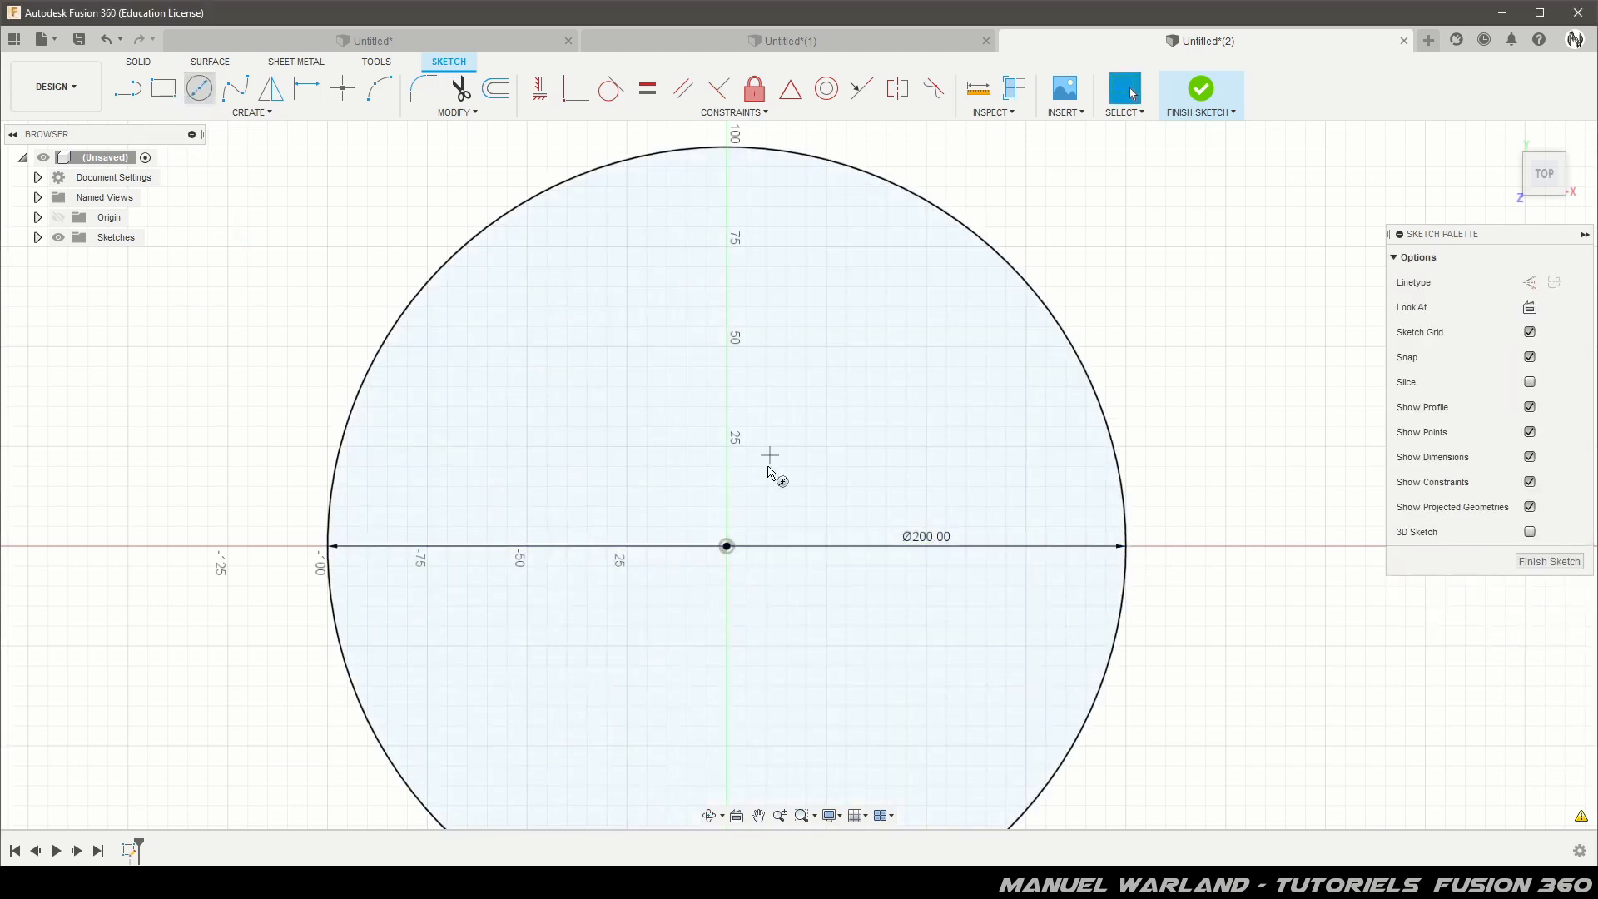
{"action": "left_click", "coordinate": [727, 548]}
{"action": "type", "text": "120"}
{"action": "key", "text": "Return"}
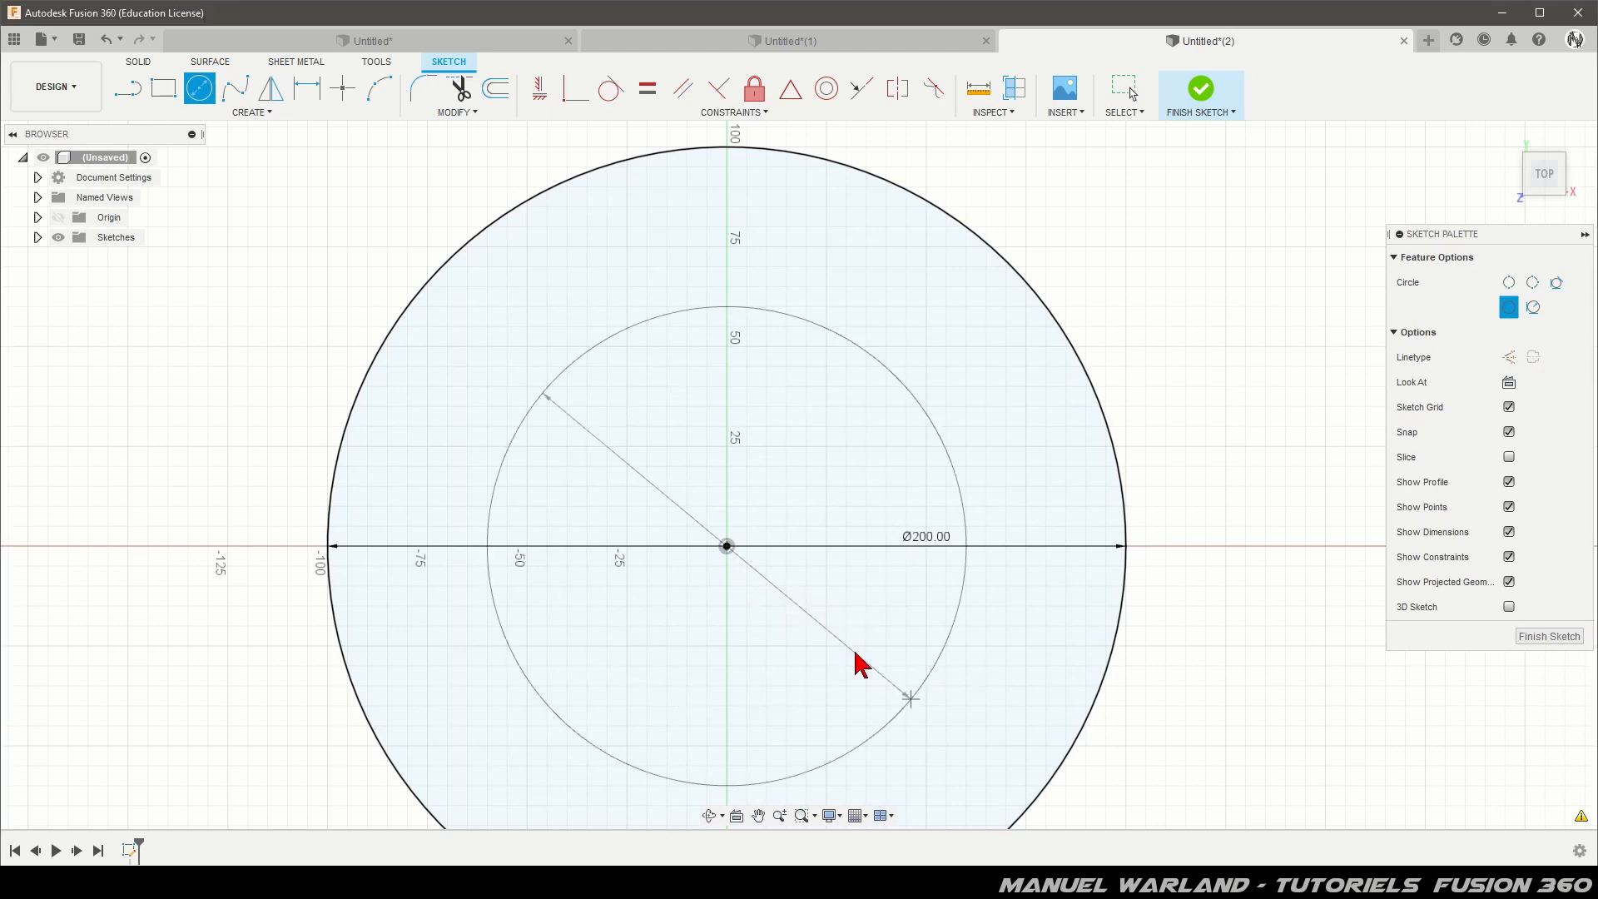
{"action": "key", "text": "Escape"}
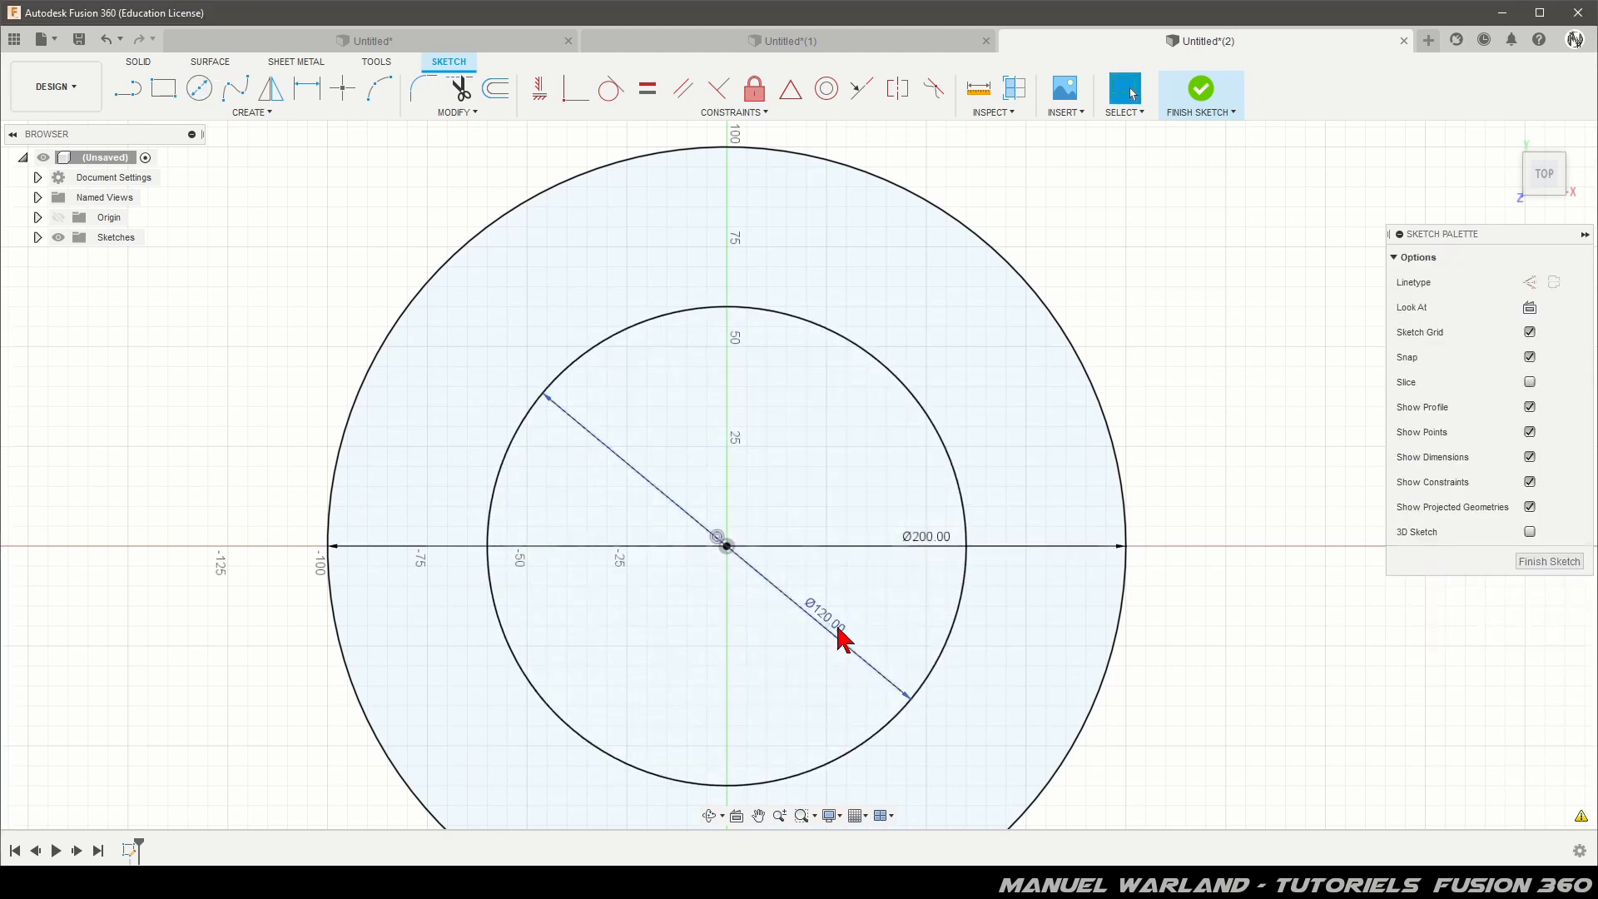
Switch both circle dimensions to radius display and reposition them, the inner one at lower left and the outer one outside the circle
{"action": "right_click", "coordinate": [840, 639]}
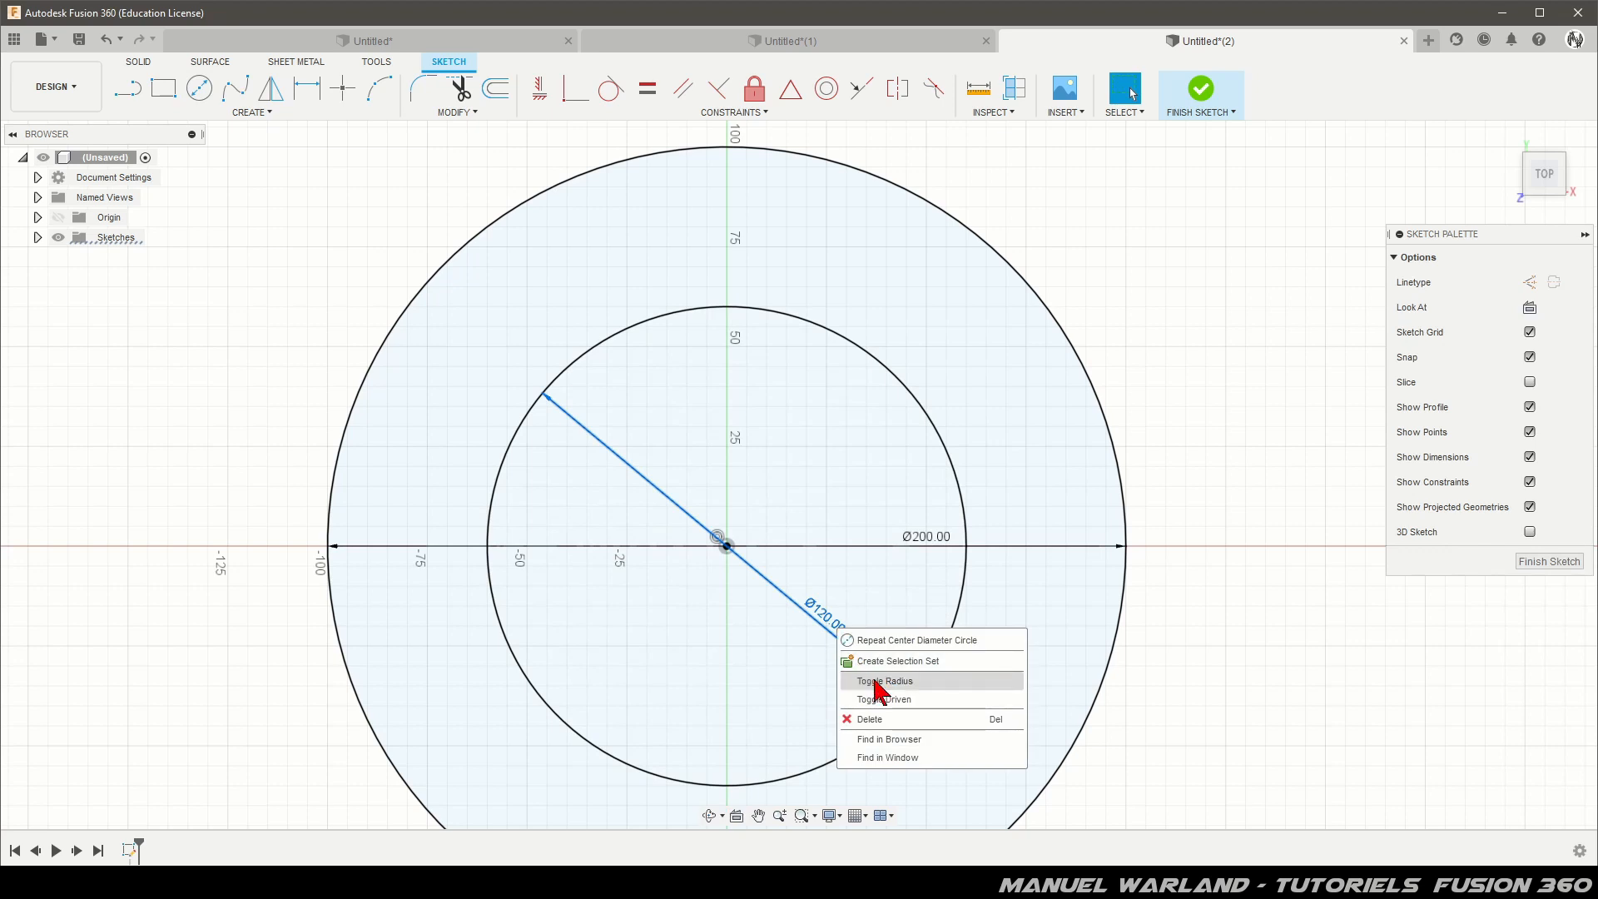
{"action": "left_click", "coordinate": [876, 687]}
{"action": "right_click", "coordinate": [926, 546]}
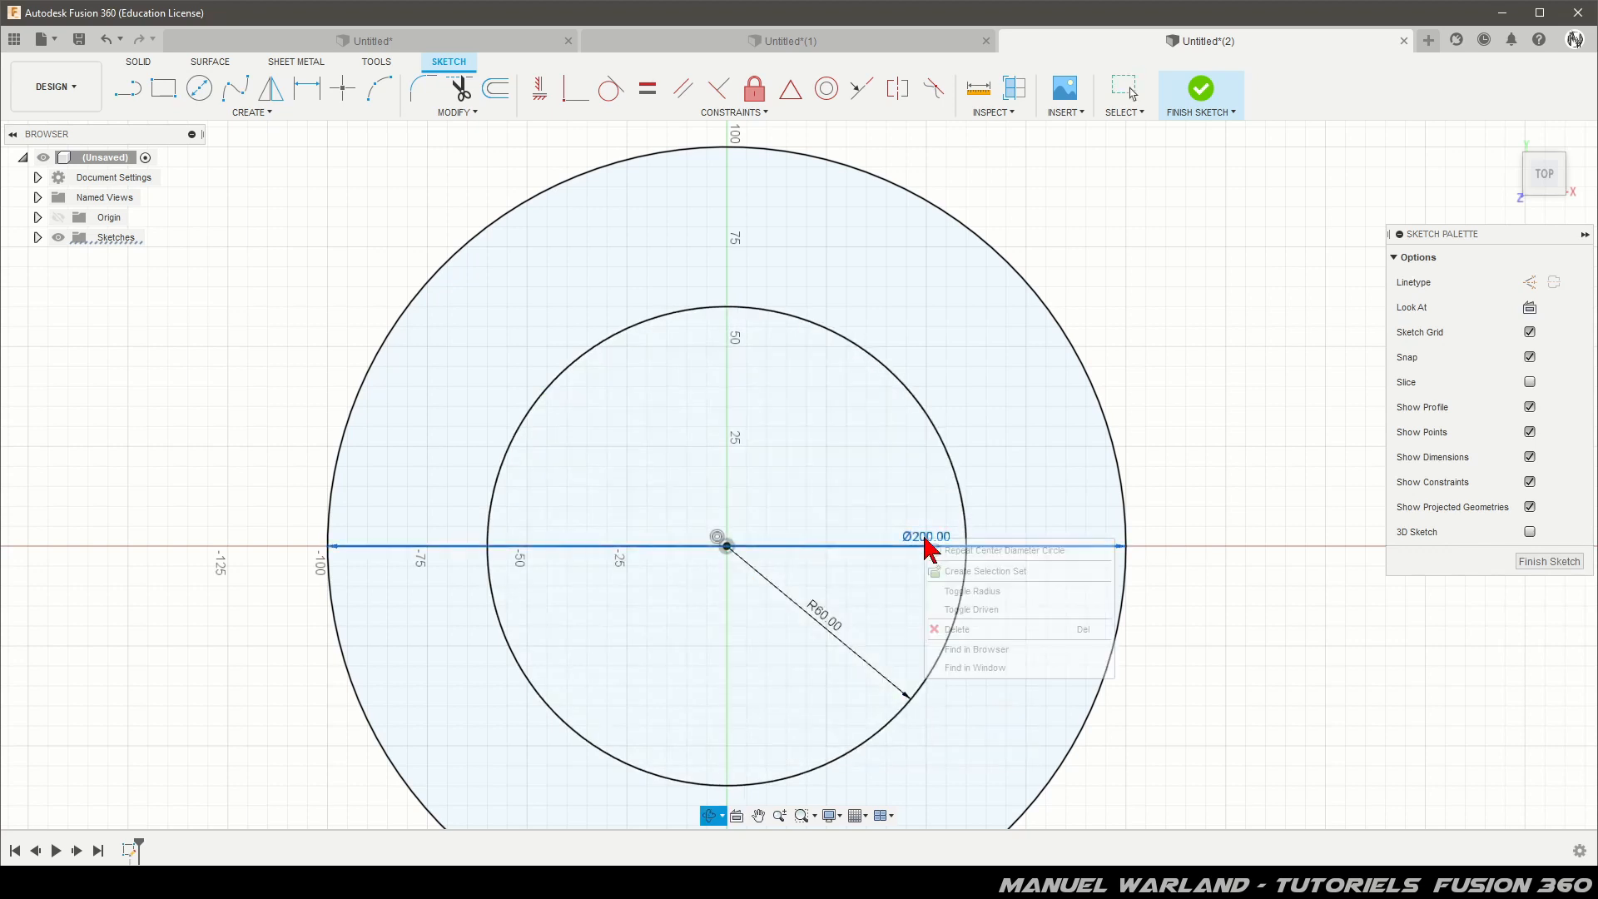
{"action": "left_click", "coordinate": [966, 591]}
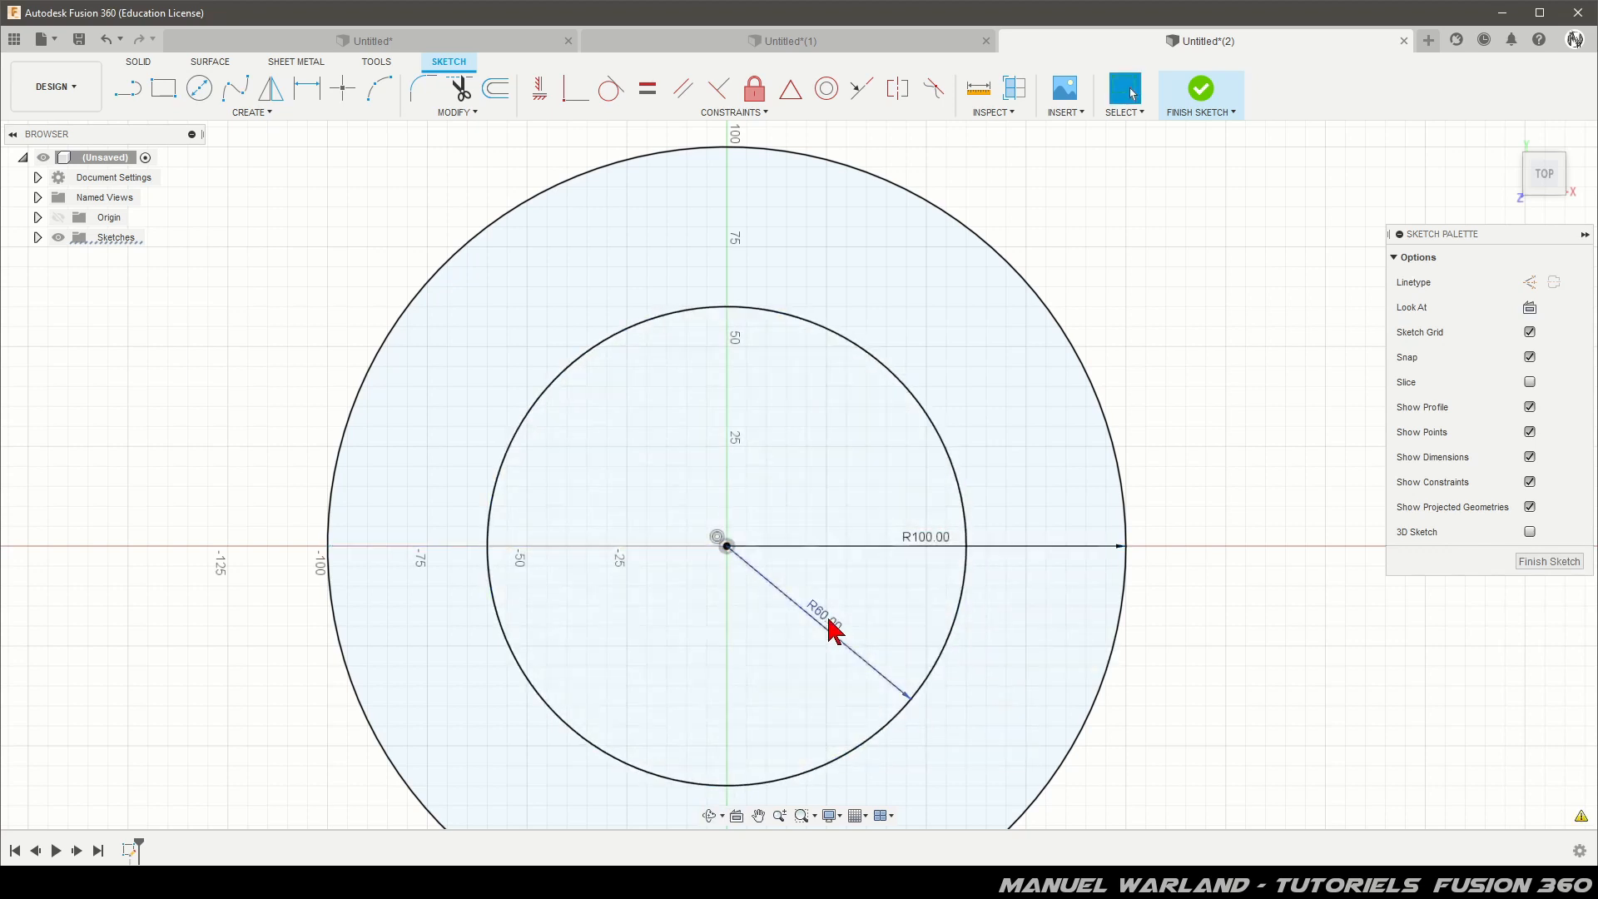
{"action": "left_click_drag", "start_coordinate": [833, 630], "coordinate": [613, 671]}
{"action": "left_click_drag", "start_coordinate": [927, 551], "coordinate": [1193, 753]}
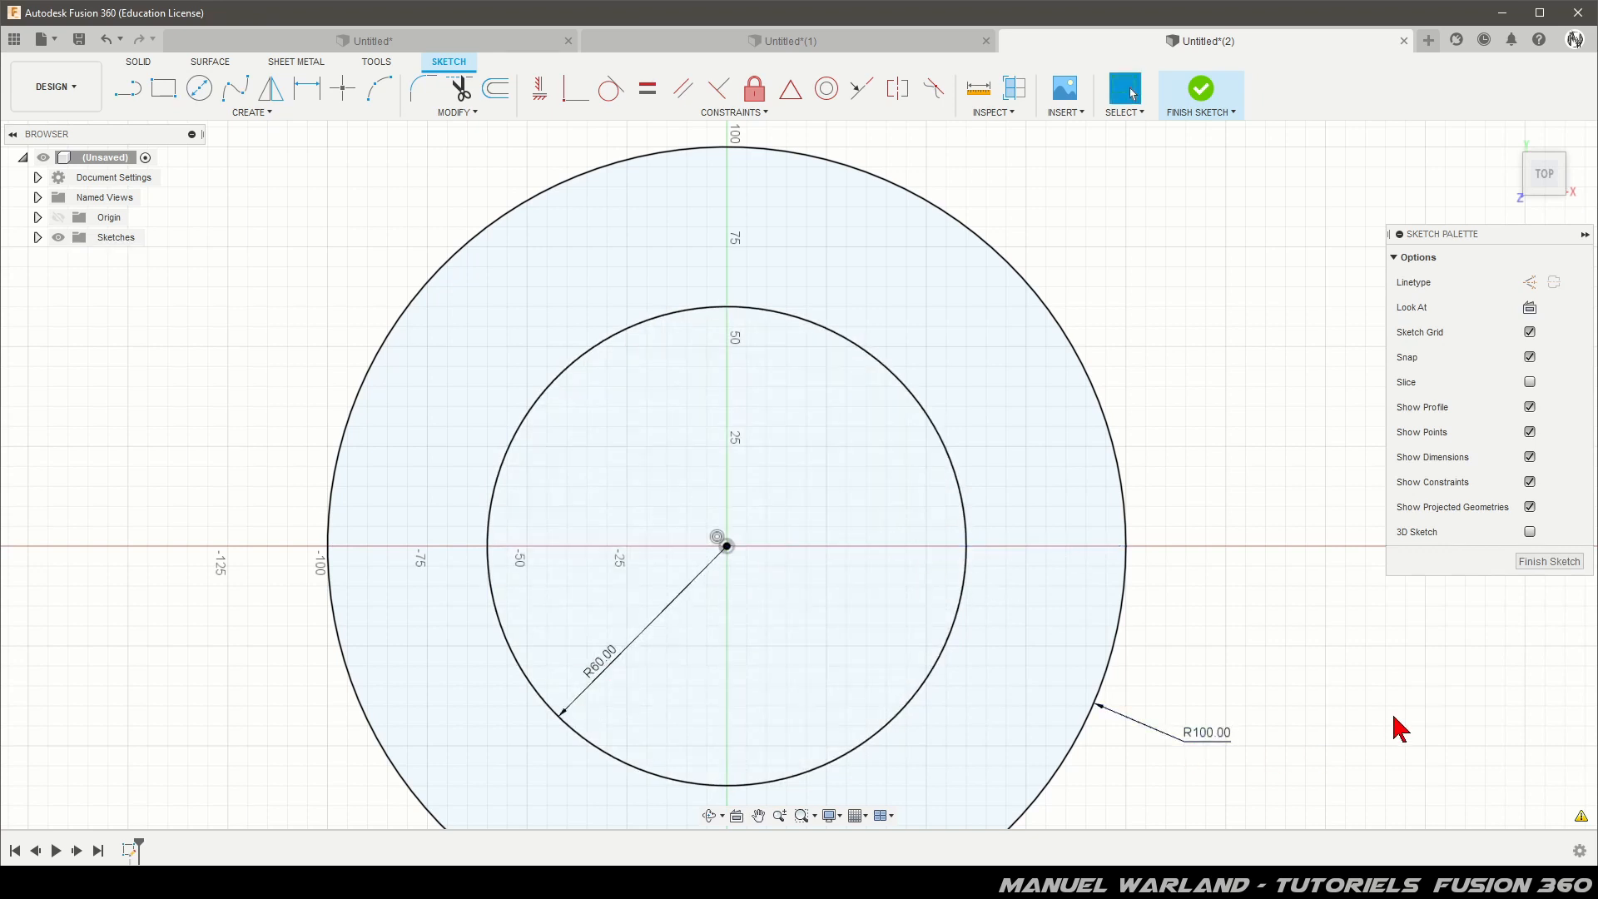
Draw two horizontal lines along the X axis joining the inner and outer circles, one on each side of the origin
{"action": "left_click", "coordinate": [134, 96]}
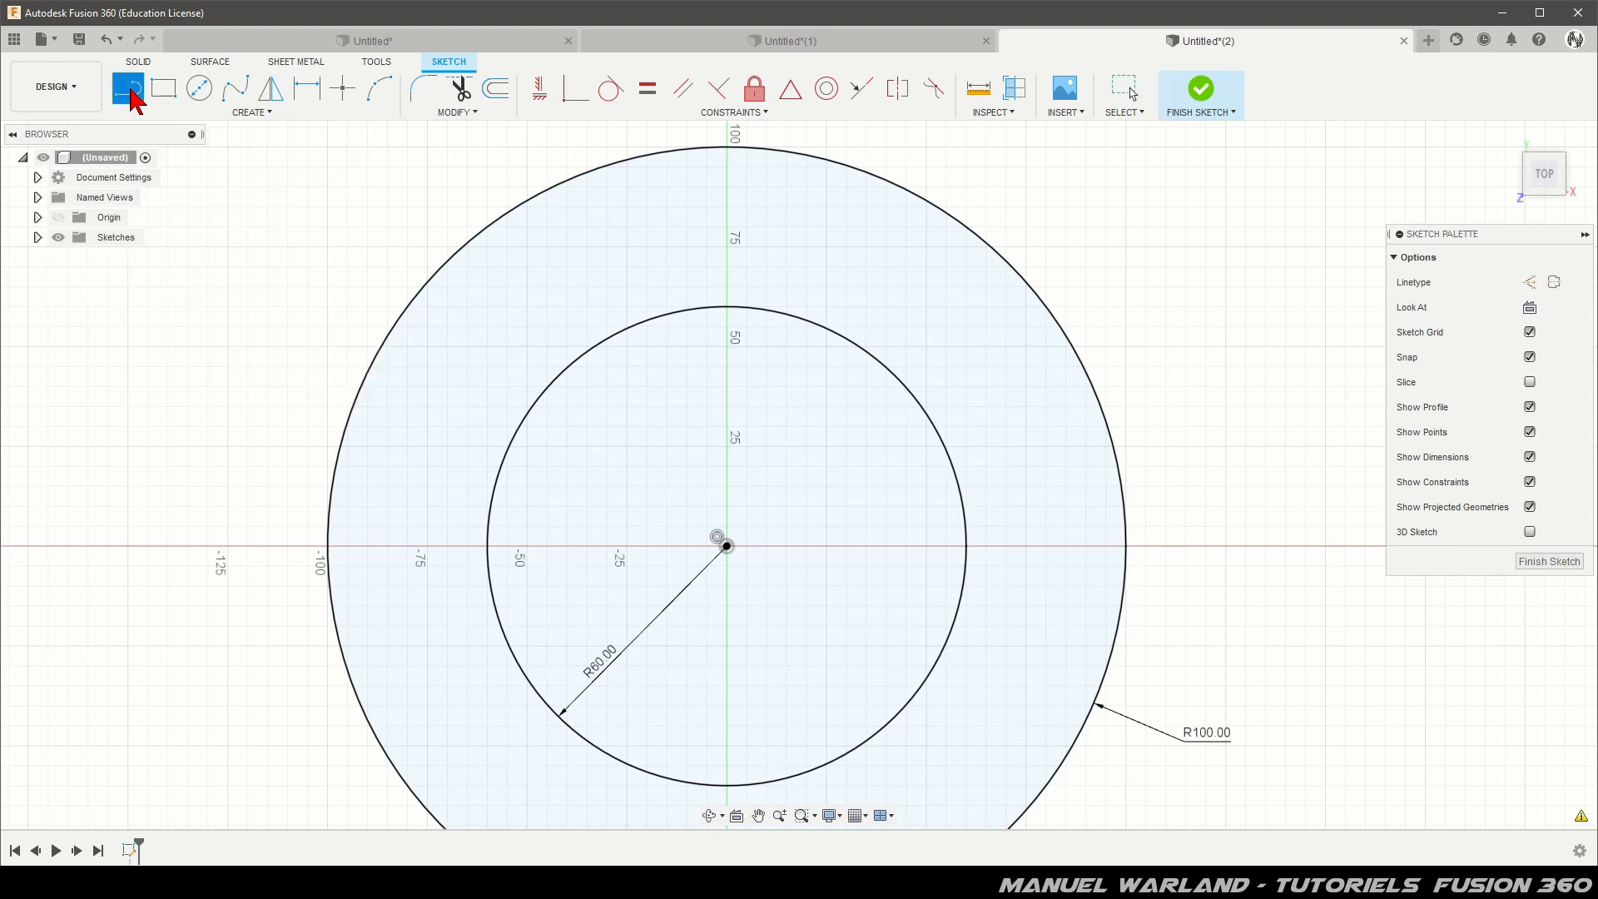
{"action": "left_click", "coordinate": [326, 547]}
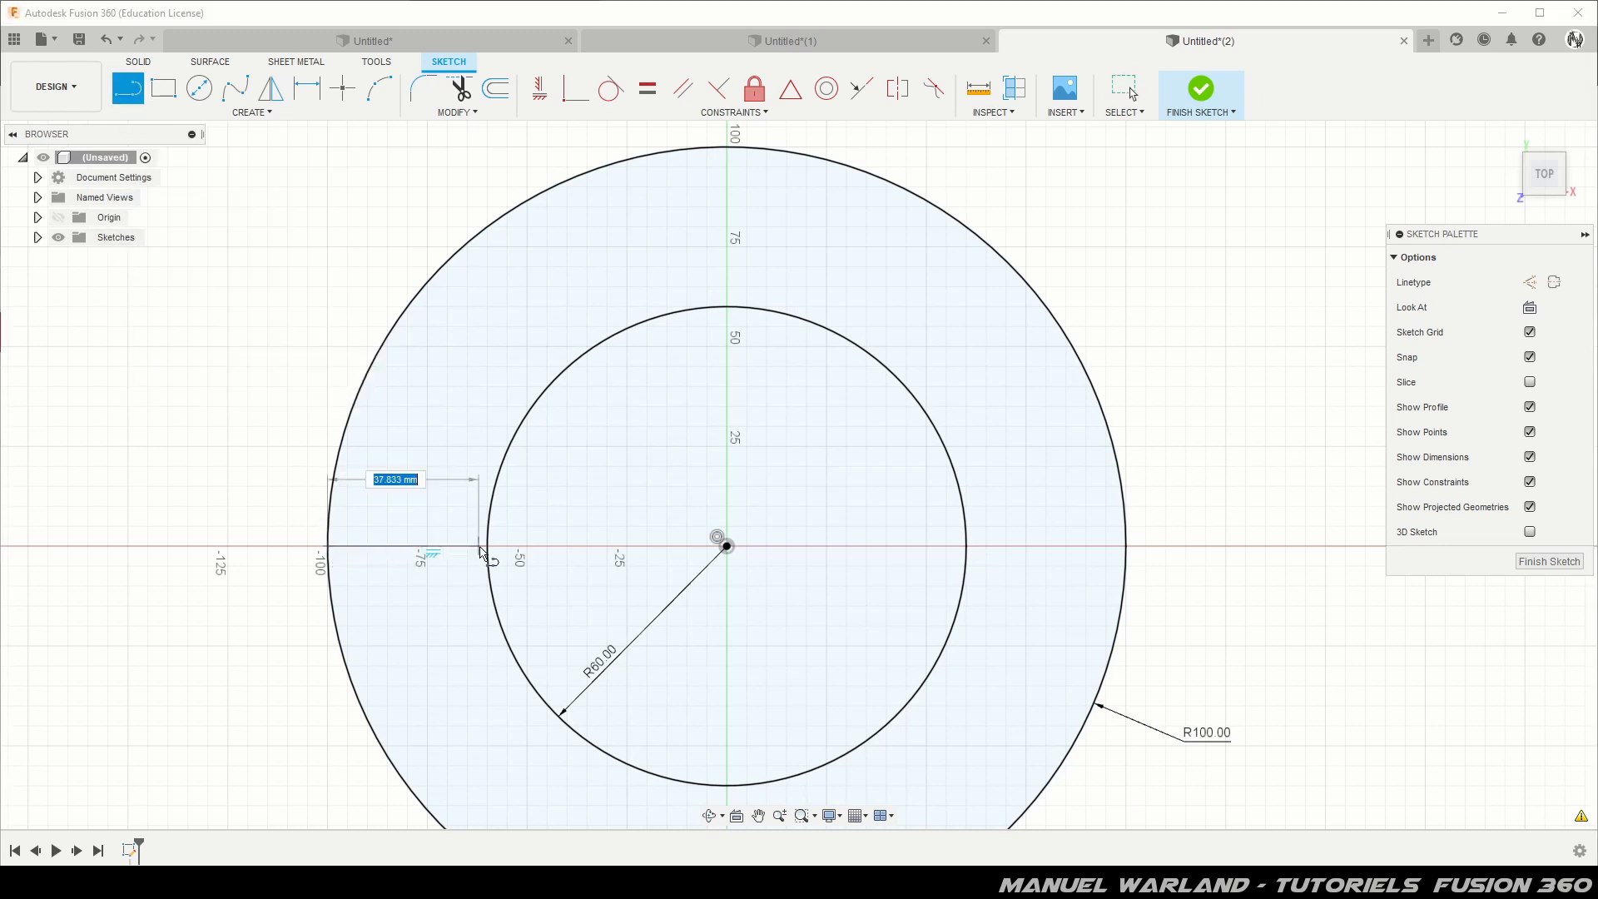
{"action": "left_click", "coordinate": [487, 546]}
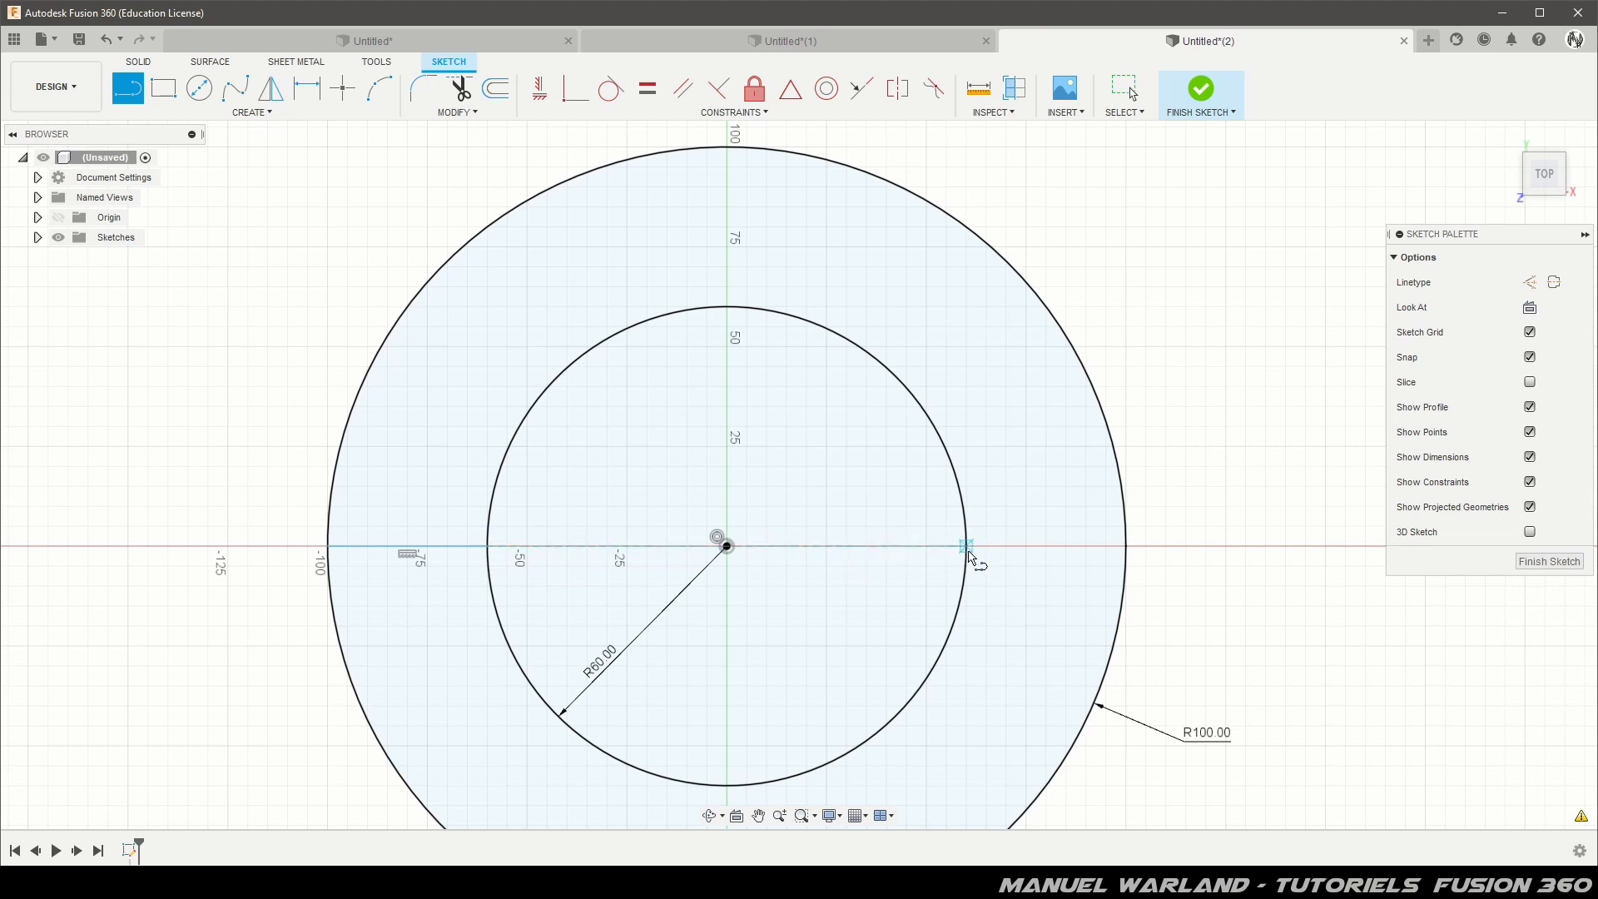
{"action": "left_click", "coordinate": [966, 546]}
{"action": "double_click", "coordinate": [1126, 546]}
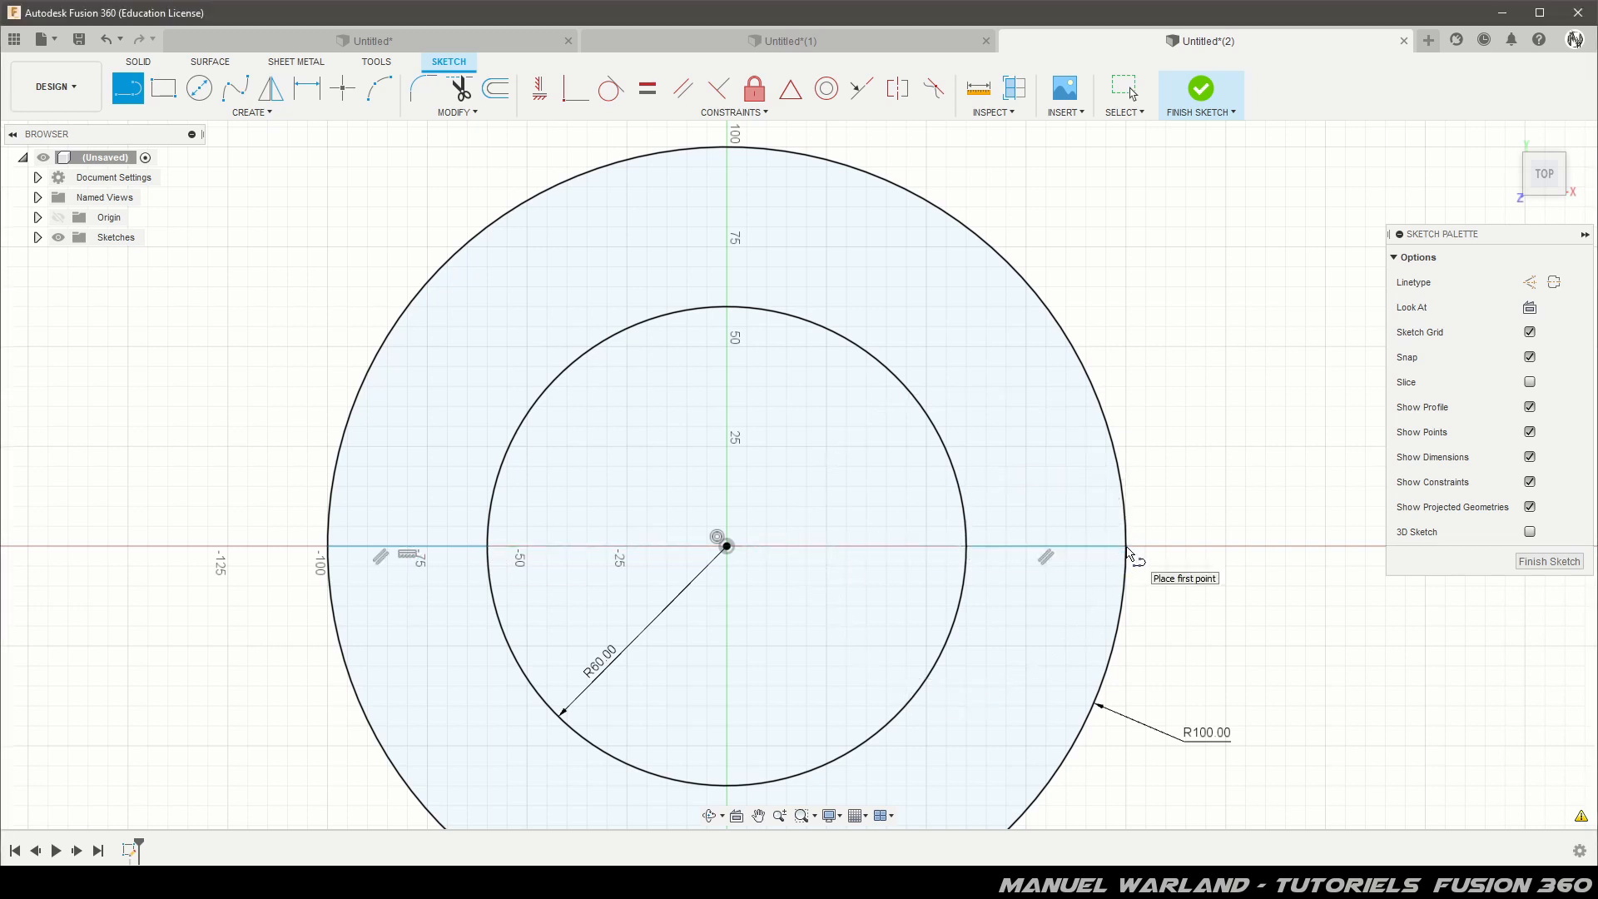
Draw a 30 mm horizontal line inside the inner circle, just above the origin
{"action": "left_click", "coordinate": [687, 486]}
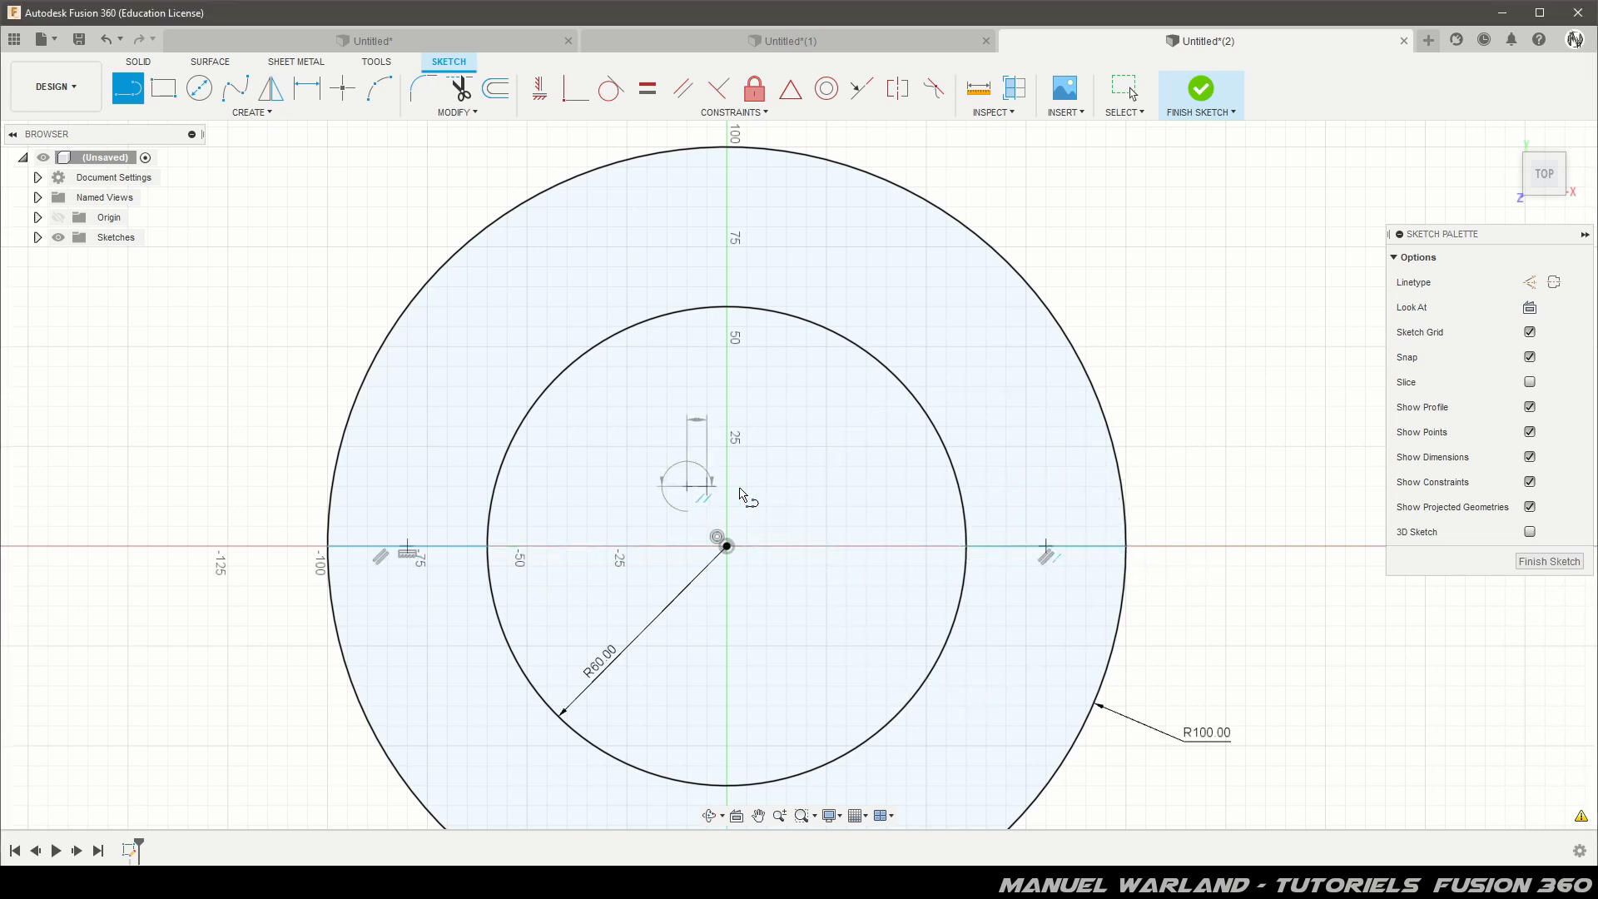
{"action": "type", "text": "30"}
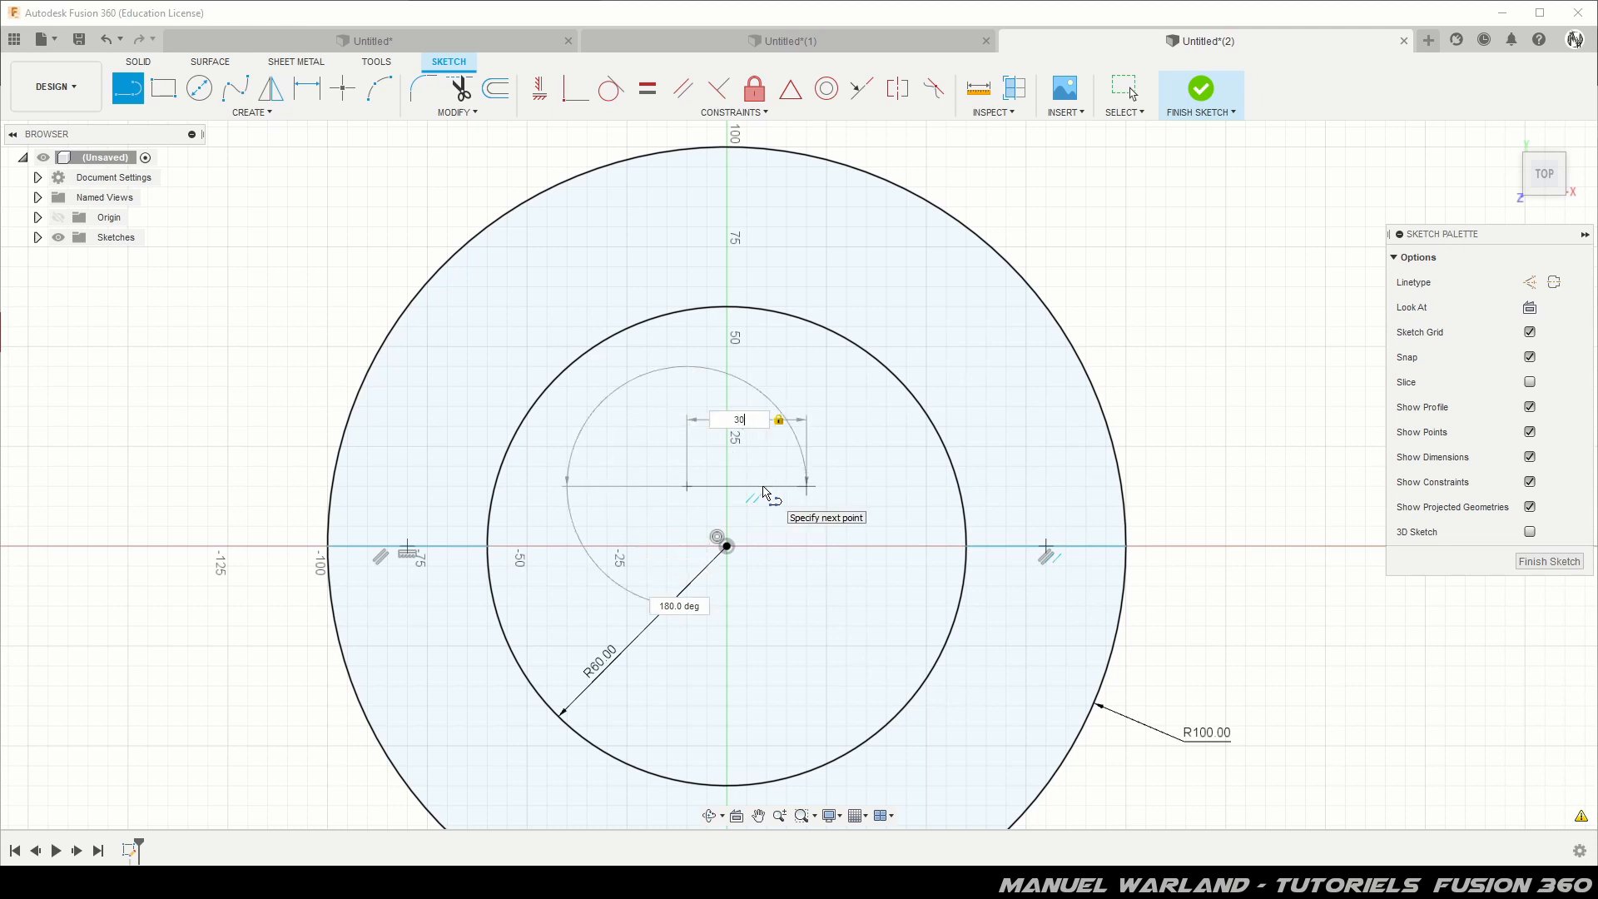
{"action": "key", "text": "Return"}
{"action": "key", "text": "Escape"}
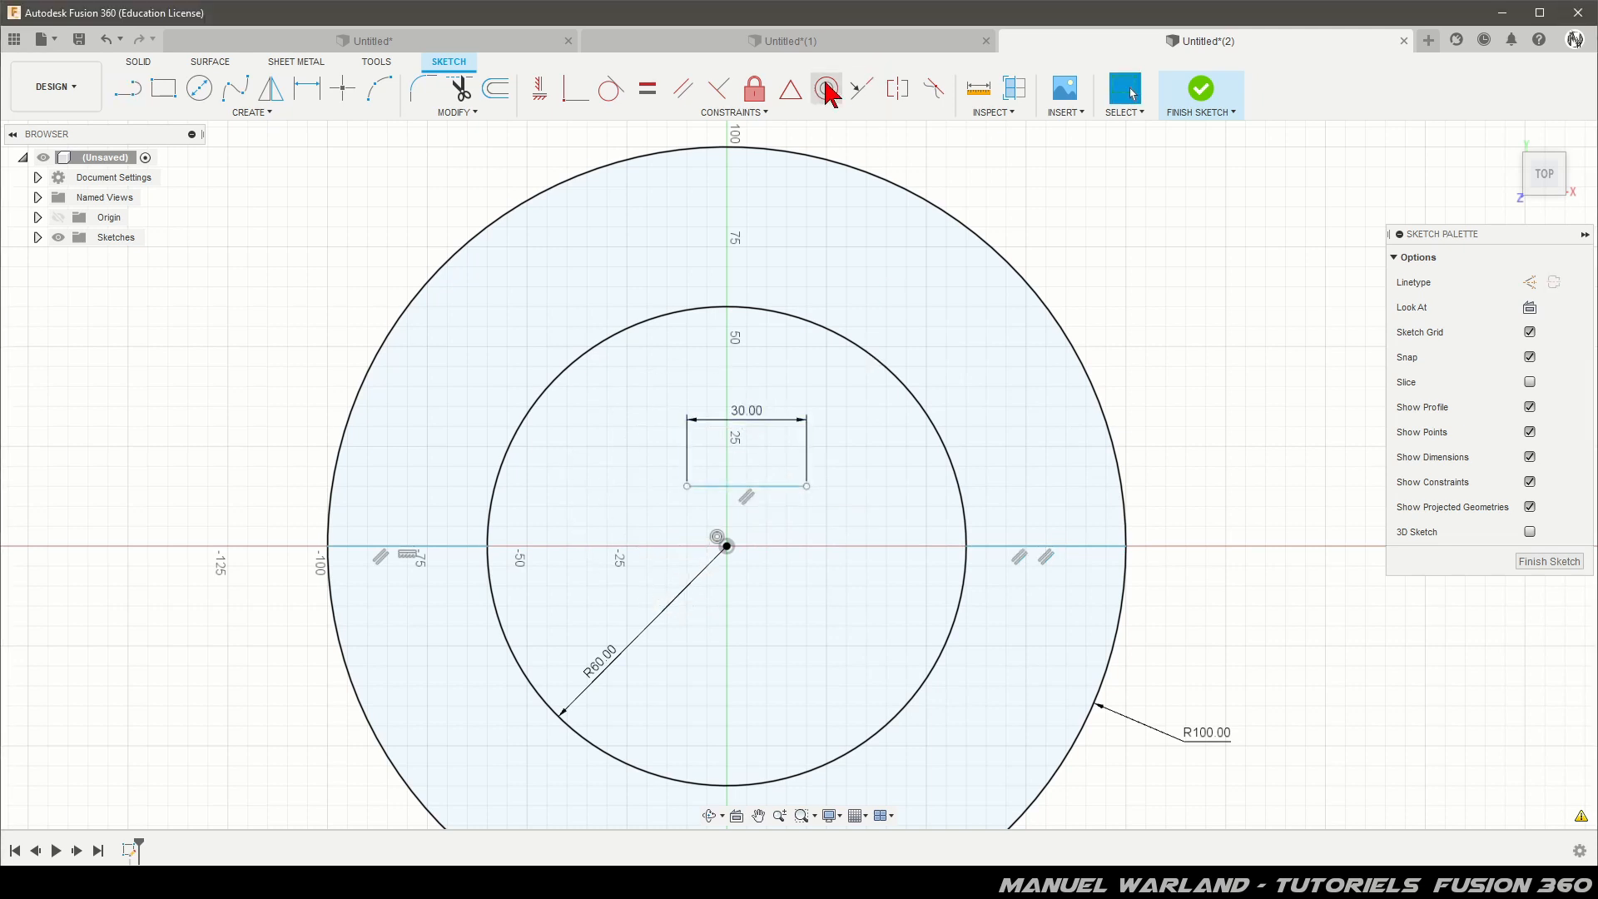
Constrain the 30 mm line's midpoint to the origin
{"action": "left_click", "coordinate": [791, 89]}
{"action": "left_click", "coordinate": [764, 487]}
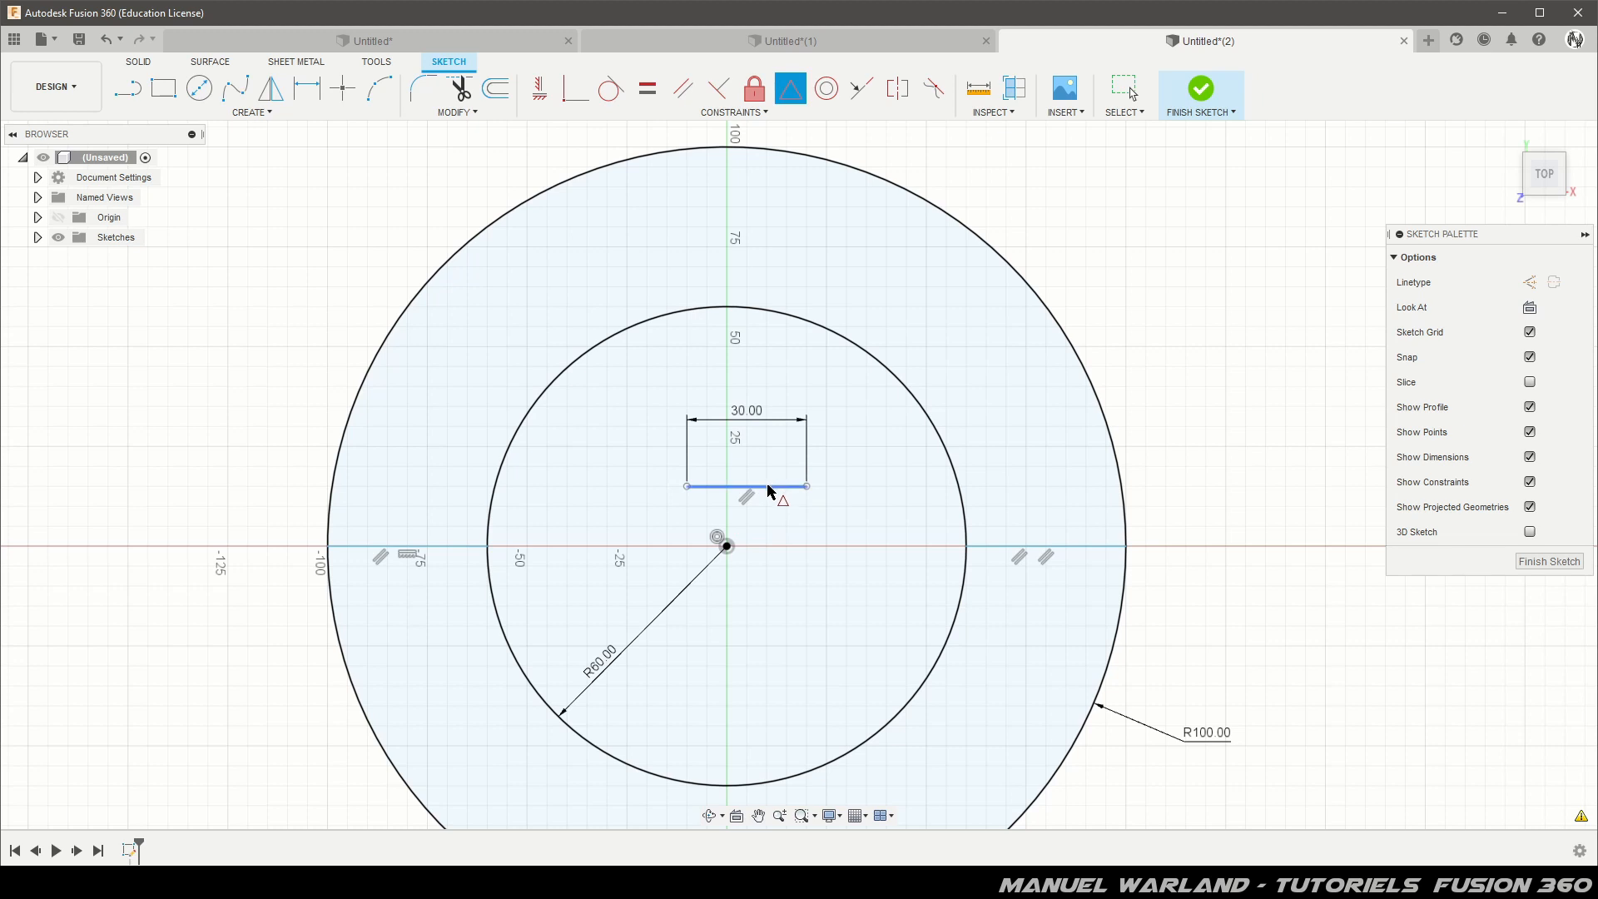
{"action": "left_click", "coordinate": [727, 547]}
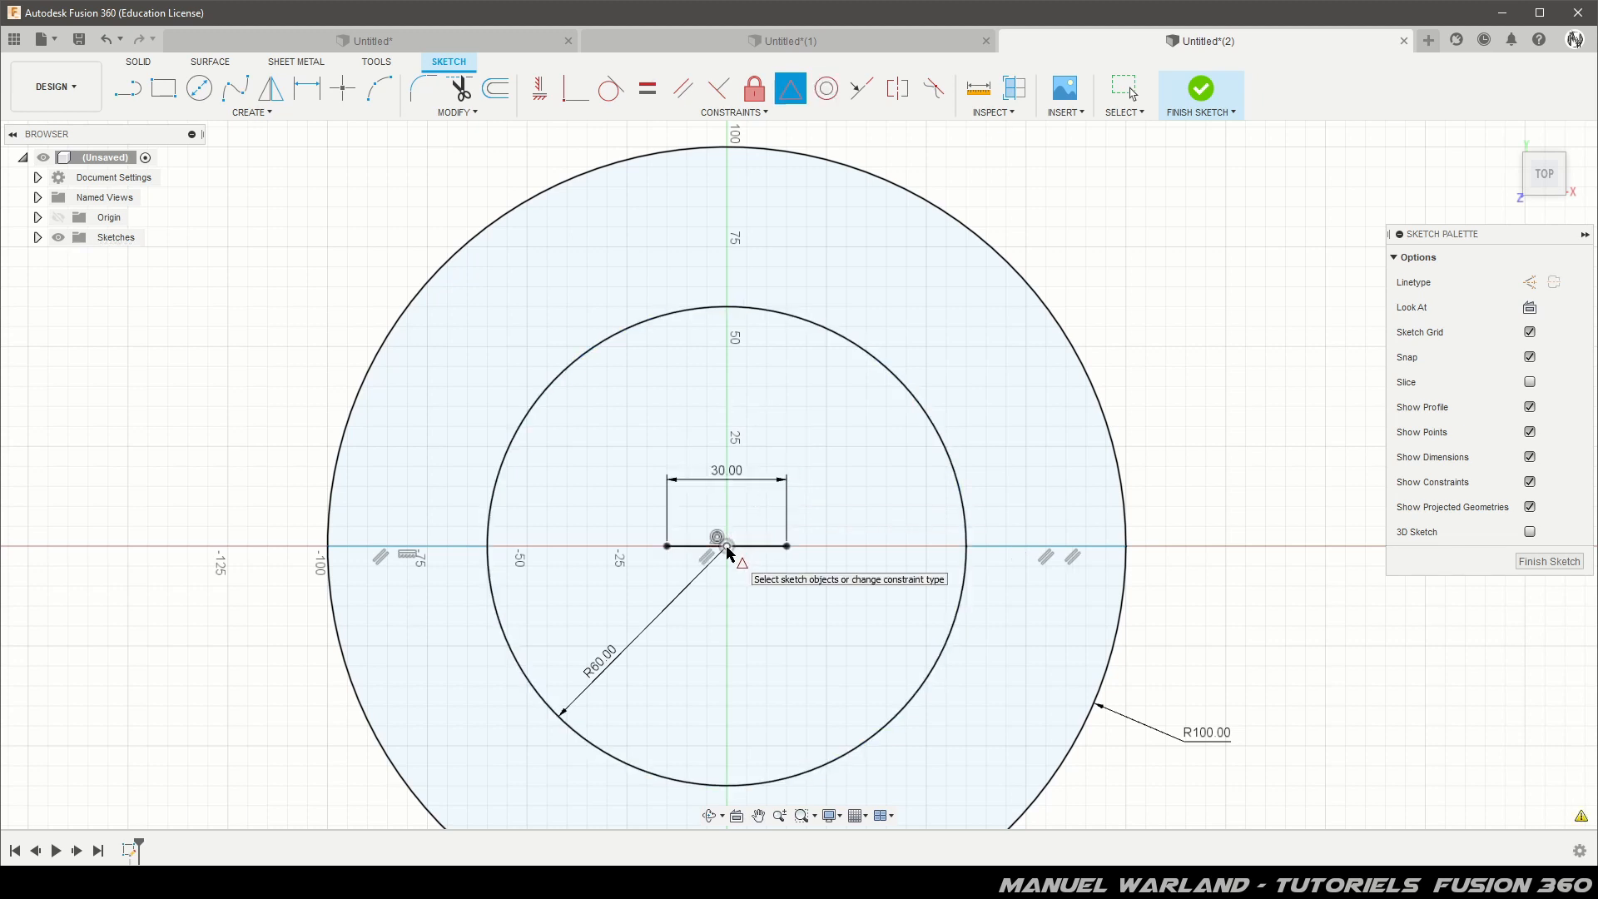
Constrain the inner endpoints of the two horizontal lines between the circles to align horizontally with the origin
{"action": "left_click", "coordinate": [538, 90]}
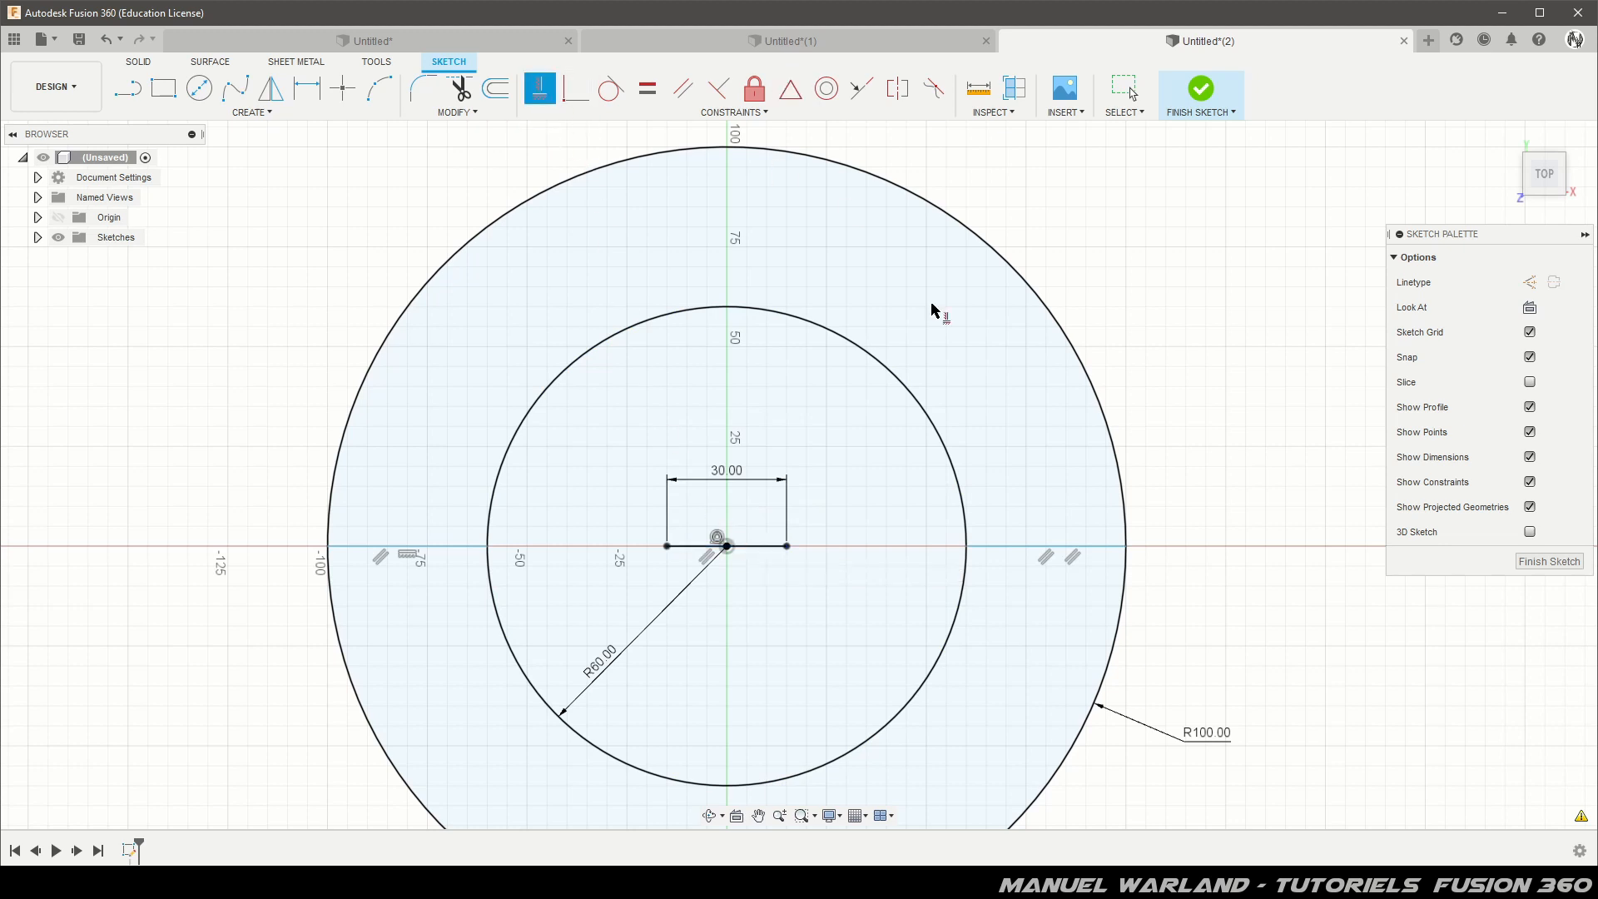
{"action": "left_click", "coordinate": [966, 547]}
{"action": "left_click", "coordinate": [728, 549]}
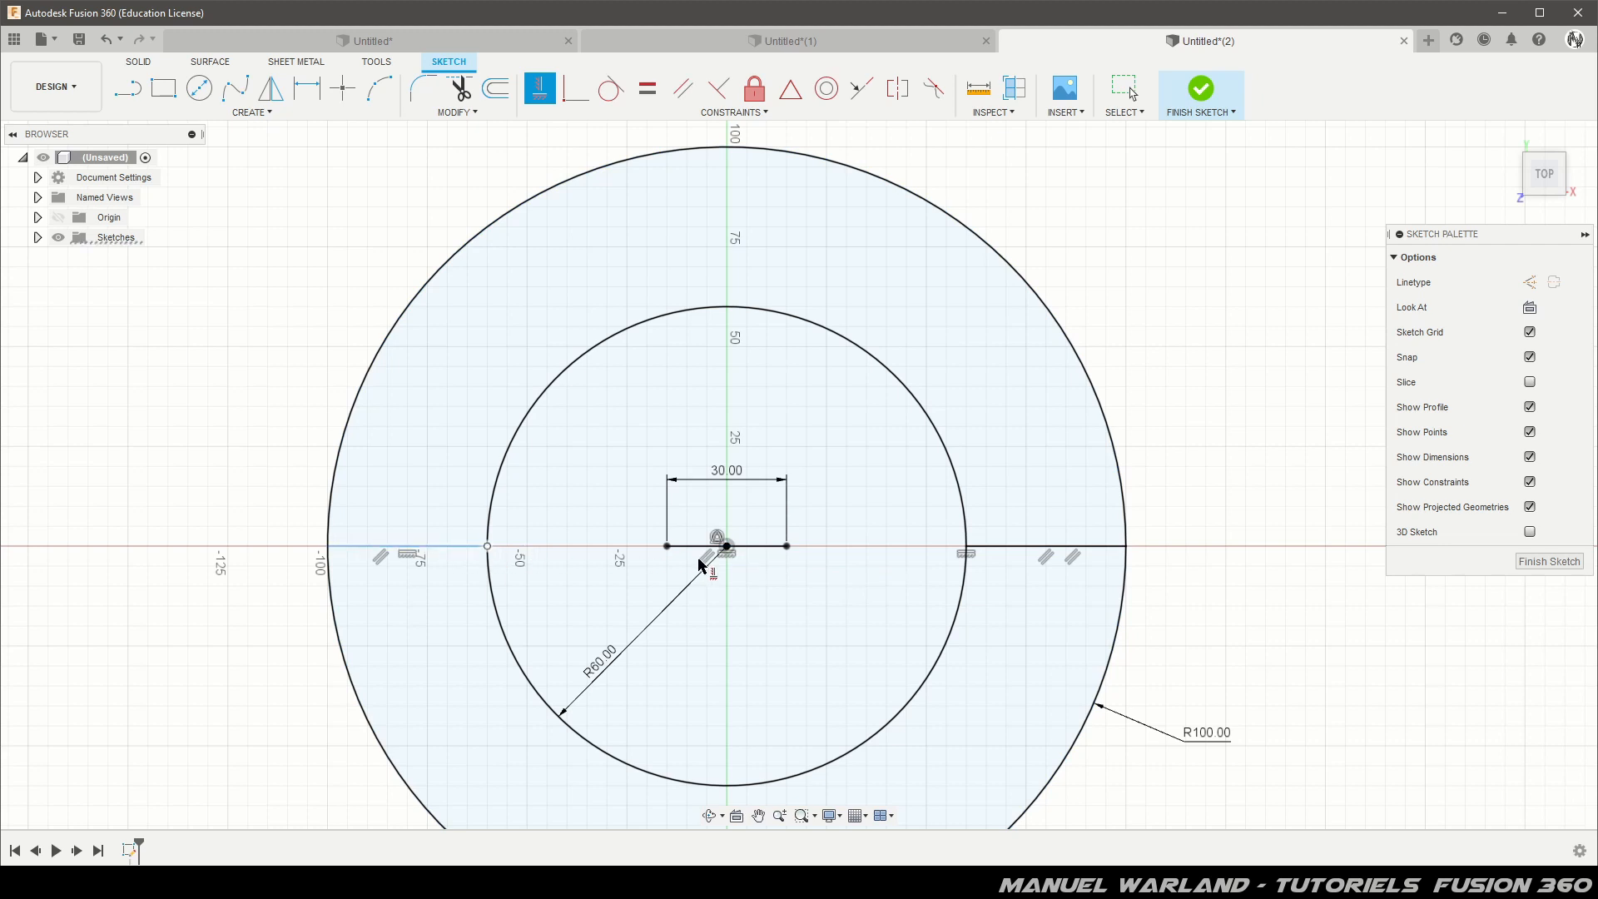
{"action": "left_click", "coordinate": [726, 547]}
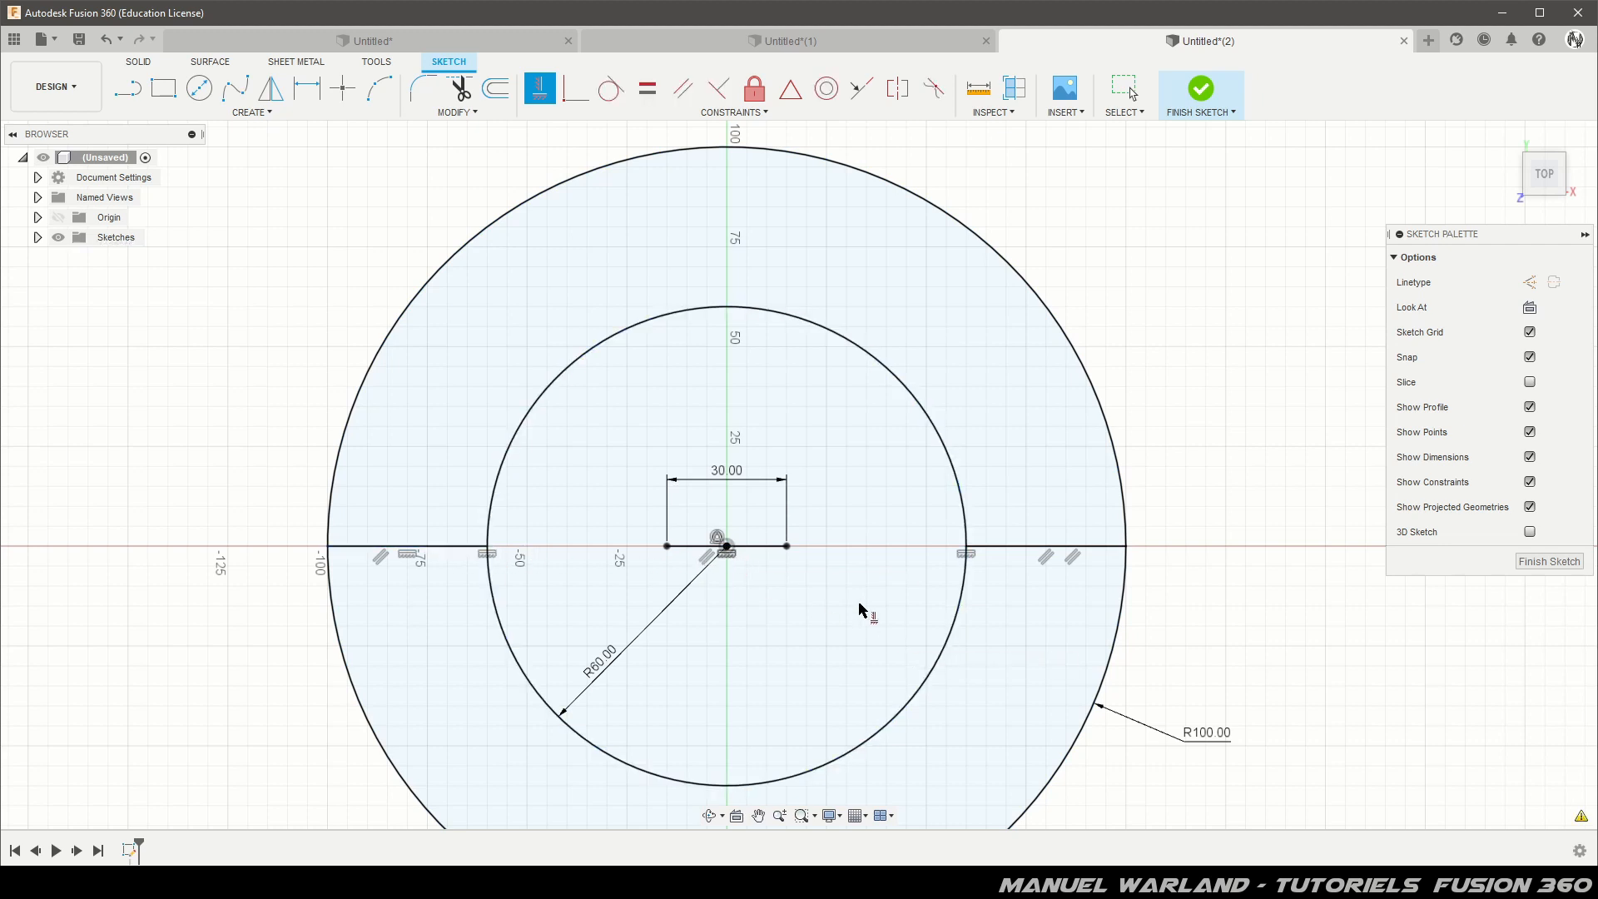
{"action": "key", "text": "Escape"}
Convert the 30 mm line through the origin to a centerline and move its dimension below the line
{"action": "left_click", "coordinate": [761, 556]}
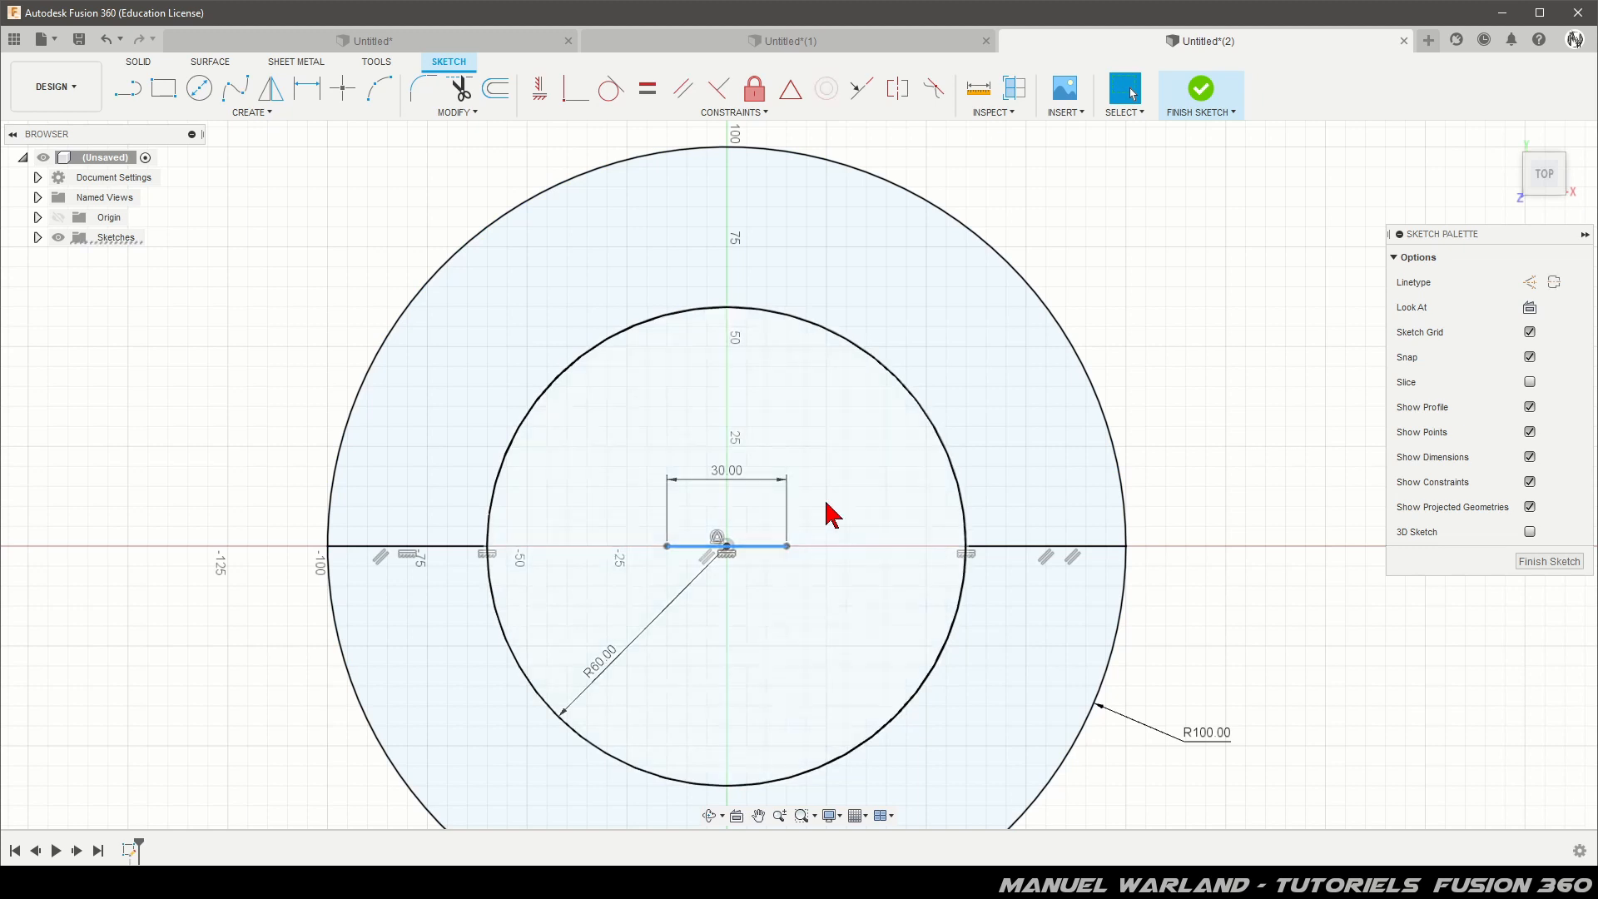
{"action": "left_click", "coordinate": [1555, 283]}
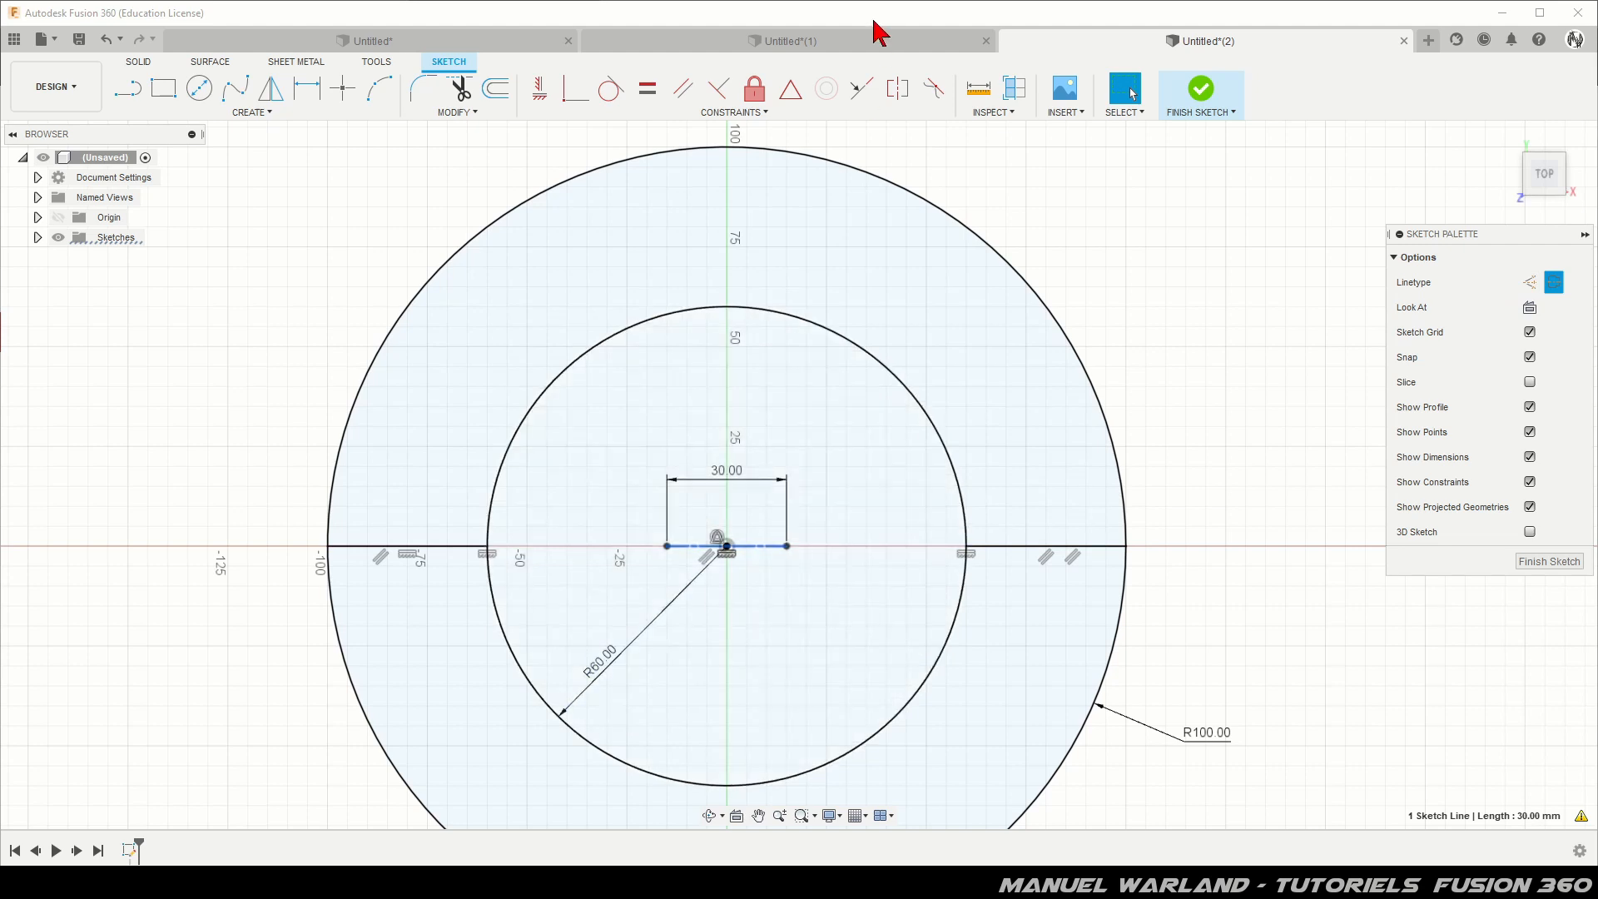
{"action": "left_click", "coordinate": [836, 40]}
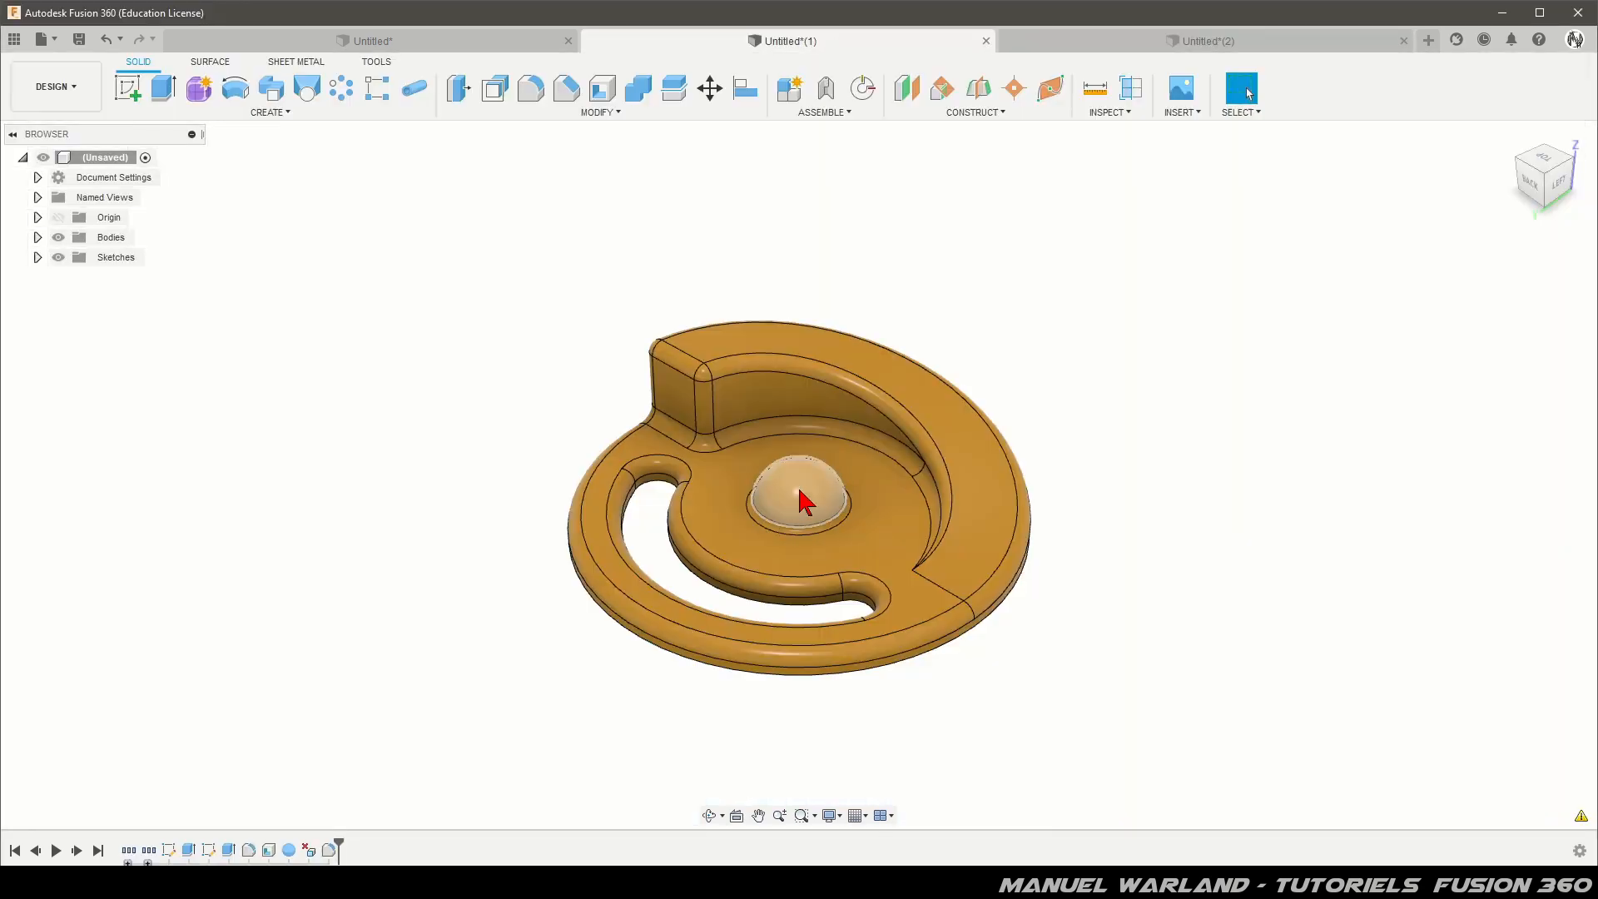
{"action": "left_click", "coordinate": [1067, 42]}
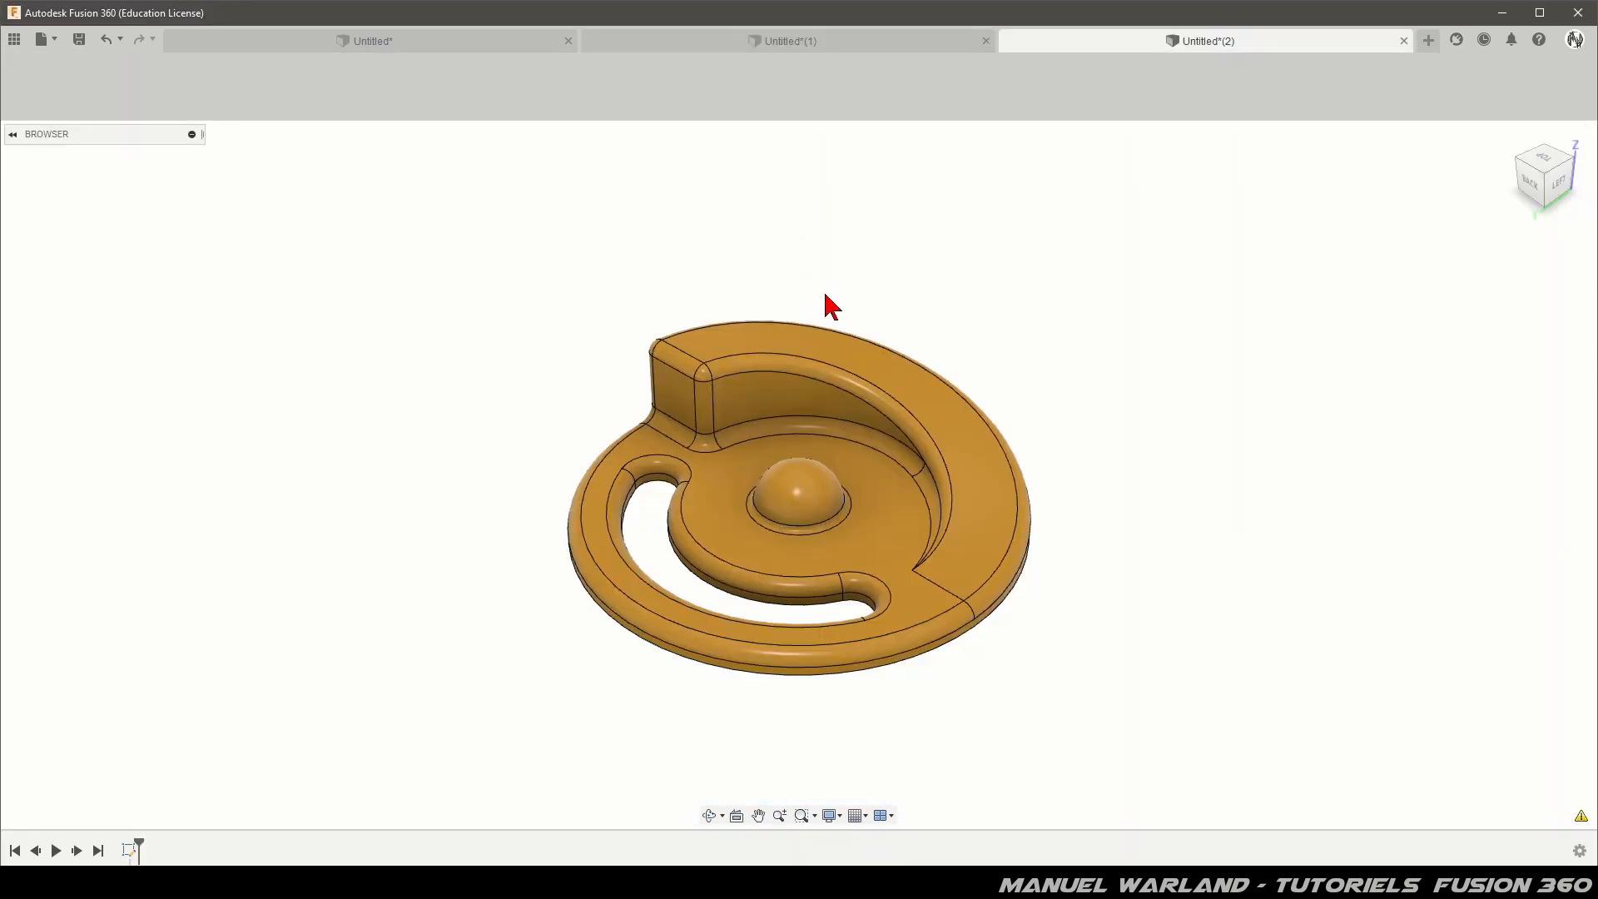
{"action": "left_click_drag", "start_coordinate": [729, 487], "coordinate": [714, 598]}
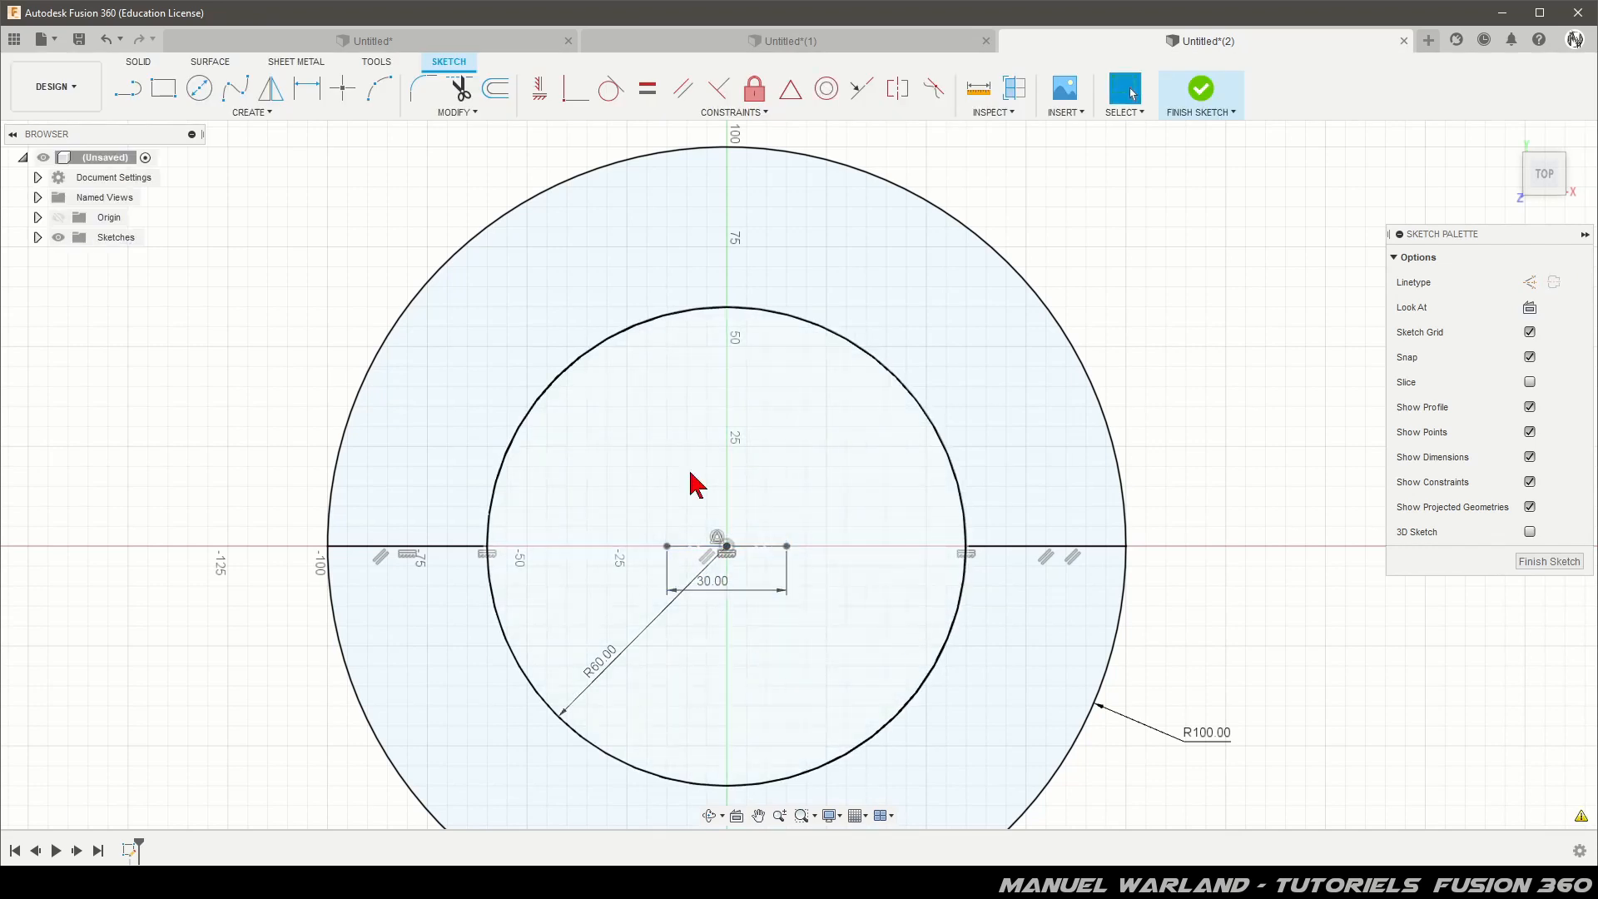
Draw a center point arc about the origin, forming an upper semicircle between the two ends of the 30 mm centerline
{"action": "left_click", "coordinate": [250, 112]}
{"action": "mouse_move", "coordinate": [185, 193]}
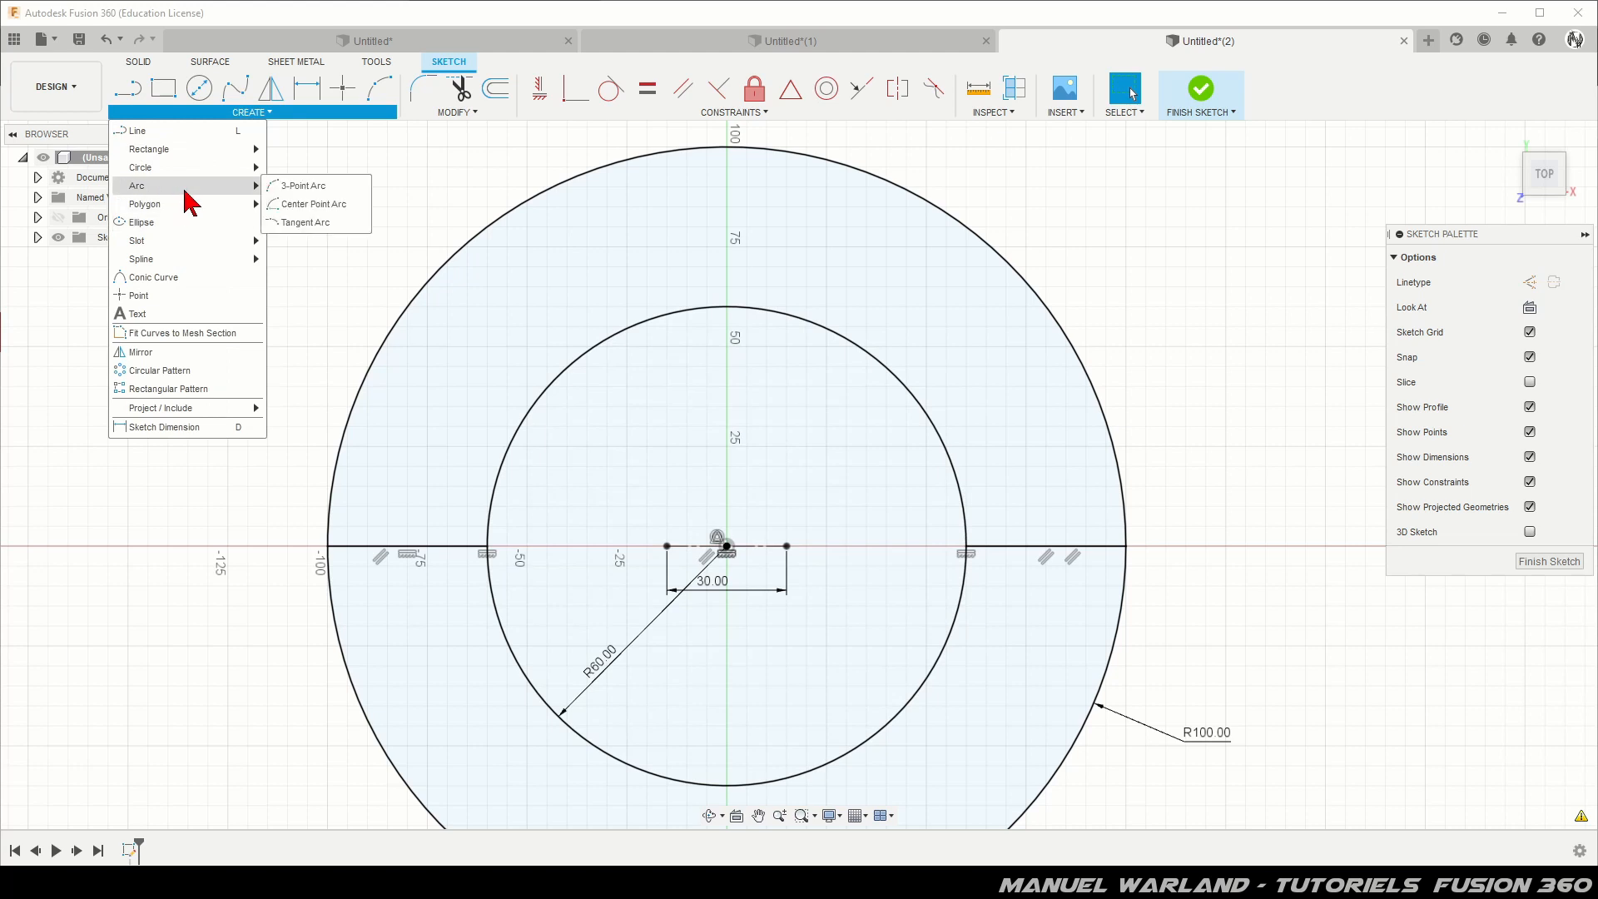
{"action": "left_click", "coordinate": [305, 206]}
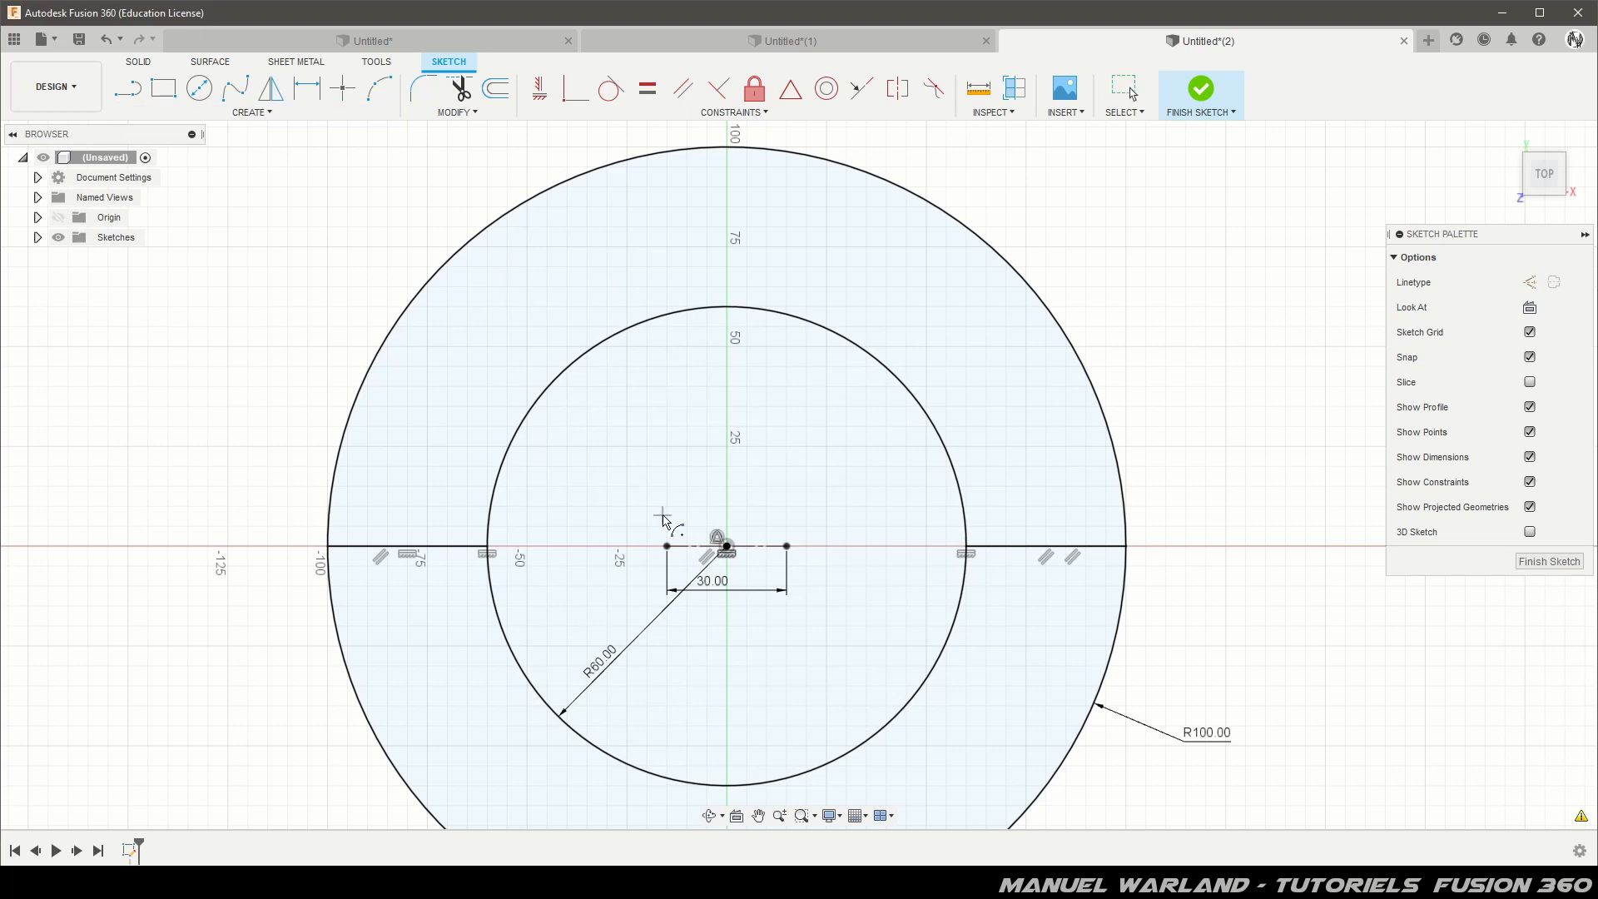
{"action": "left_click", "coordinate": [726, 547]}
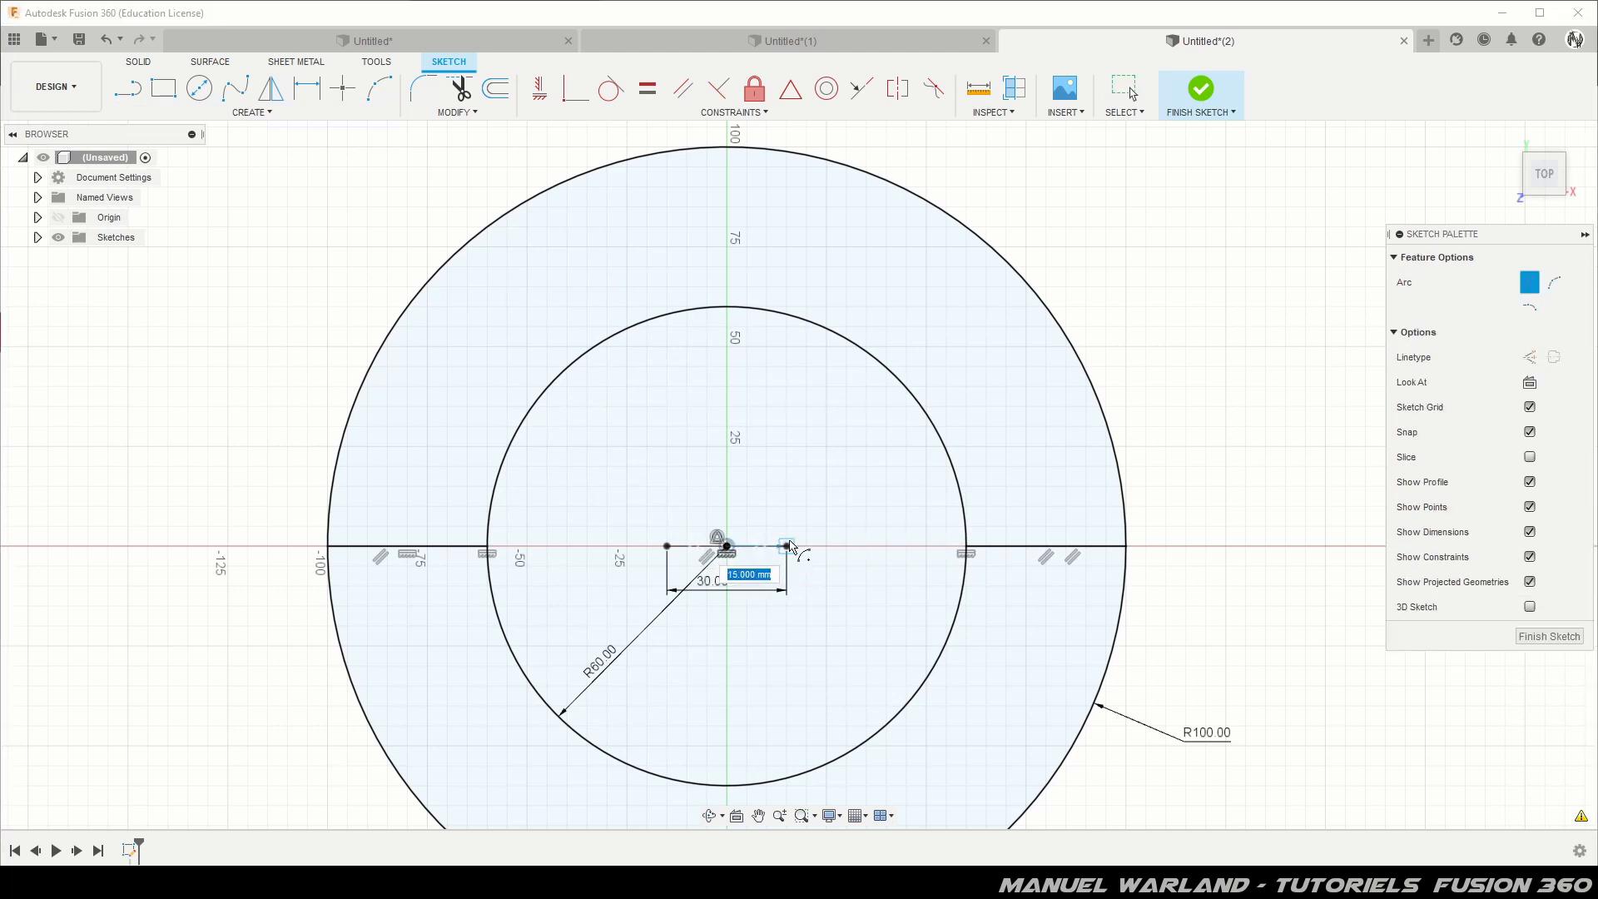
{"action": "left_click", "coordinate": [788, 548]}
{"action": "left_click", "coordinate": [667, 547]}
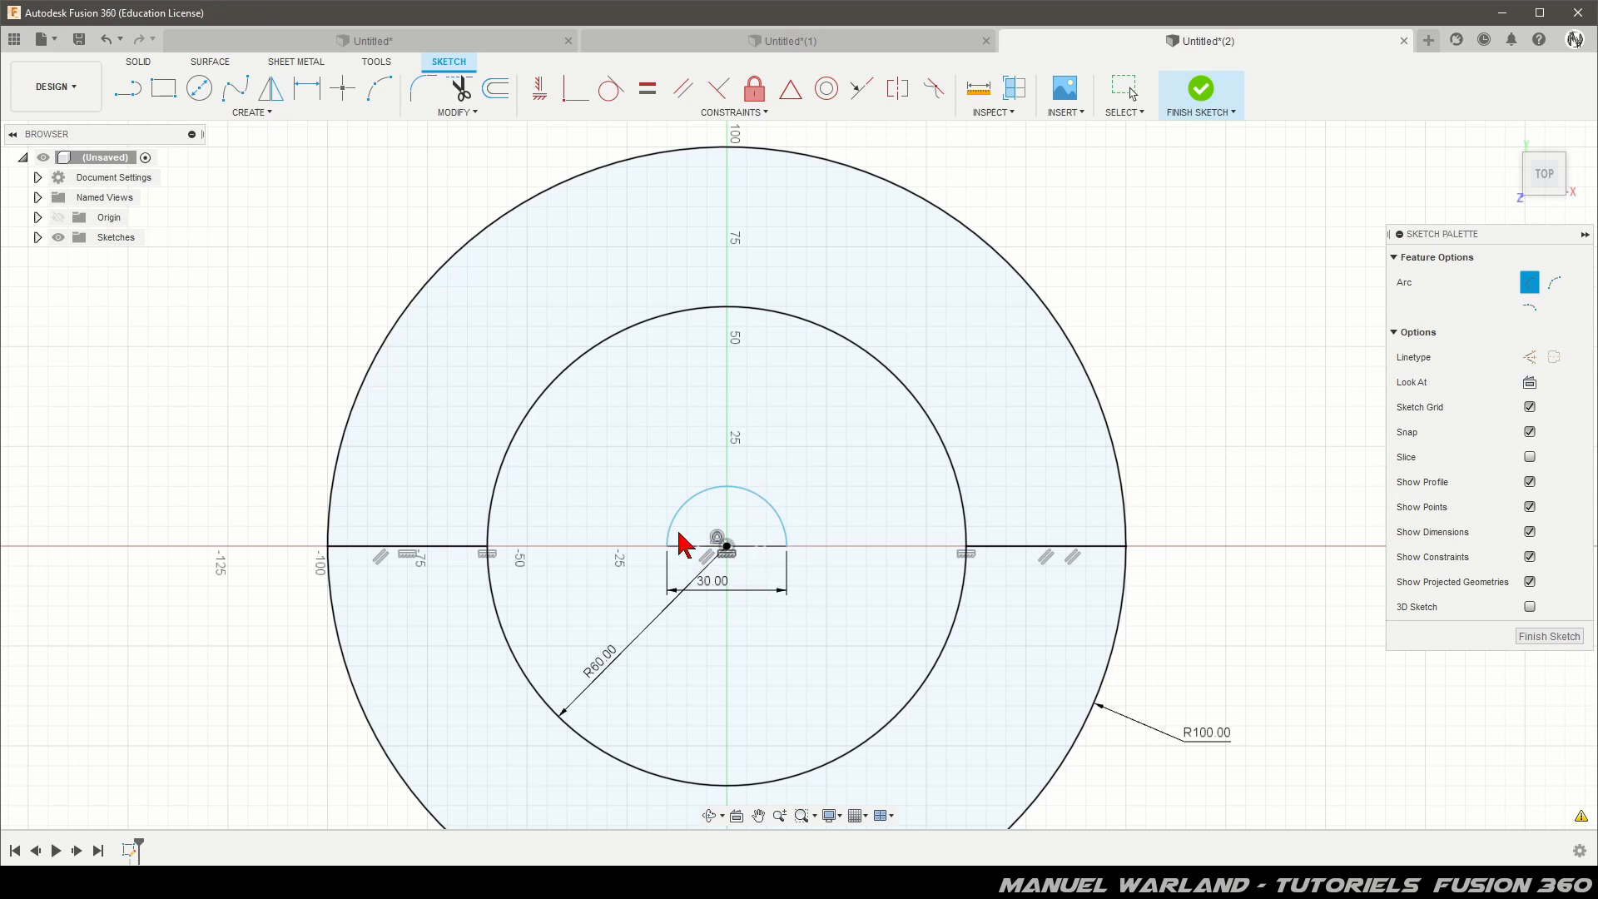
{"action": "key", "text": "Escape"}
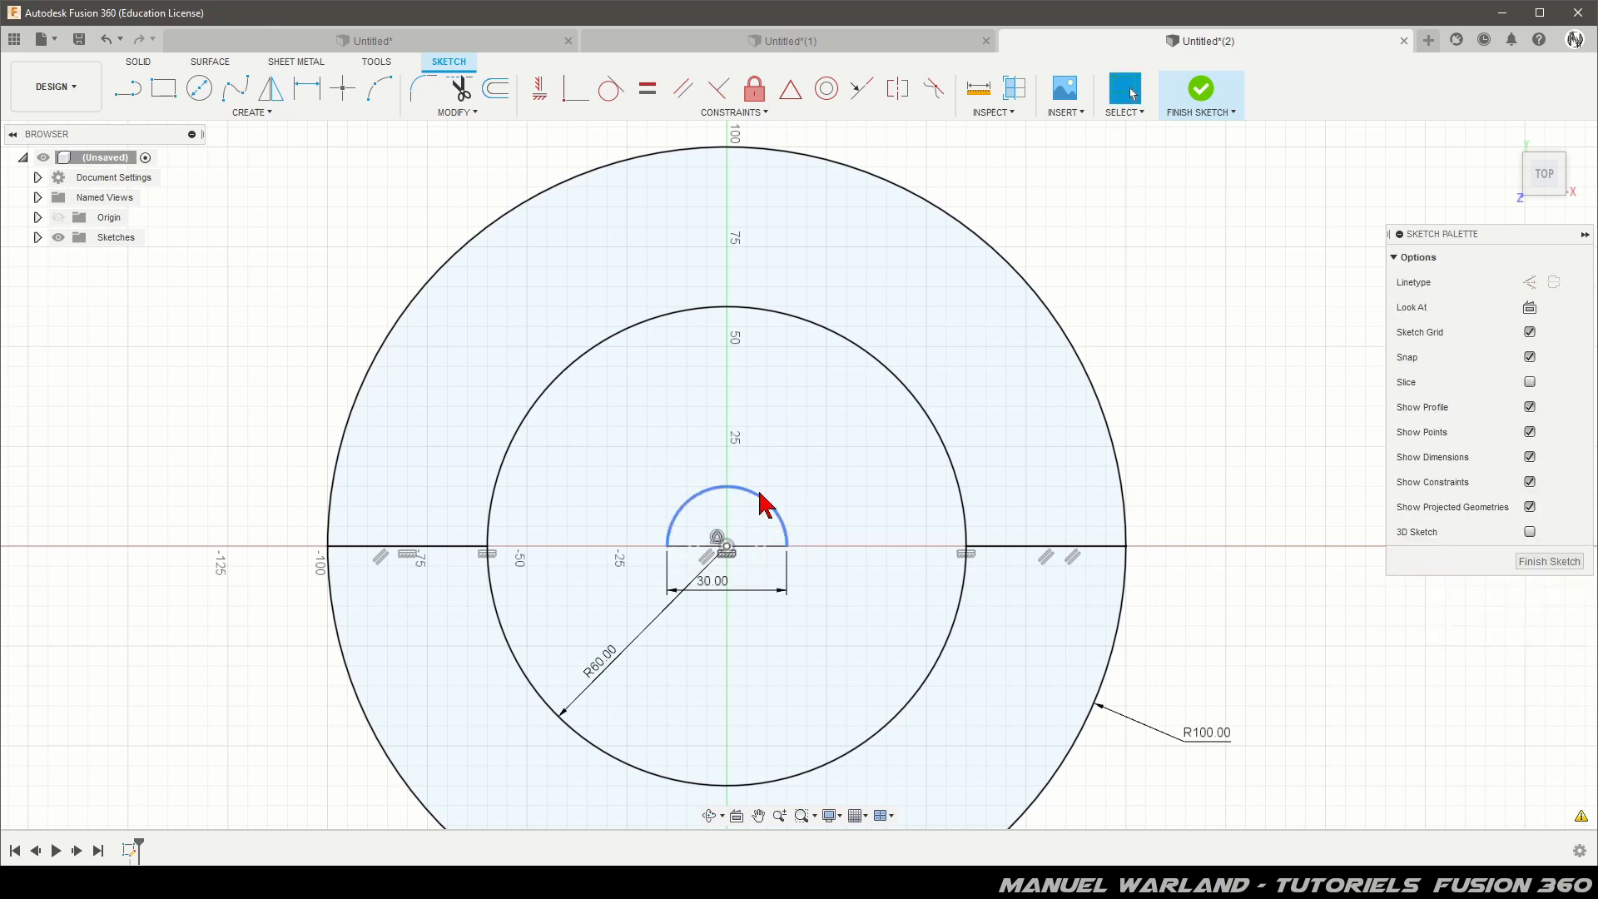
Dimension the small semicircle's radius, placing the dimension at its upper right
{"action": "key", "text": "d"}
{"action": "left_click", "coordinate": [767, 502]}
{"action": "left_click", "coordinate": [812, 483]}
{"action": "key", "text": "Return"}
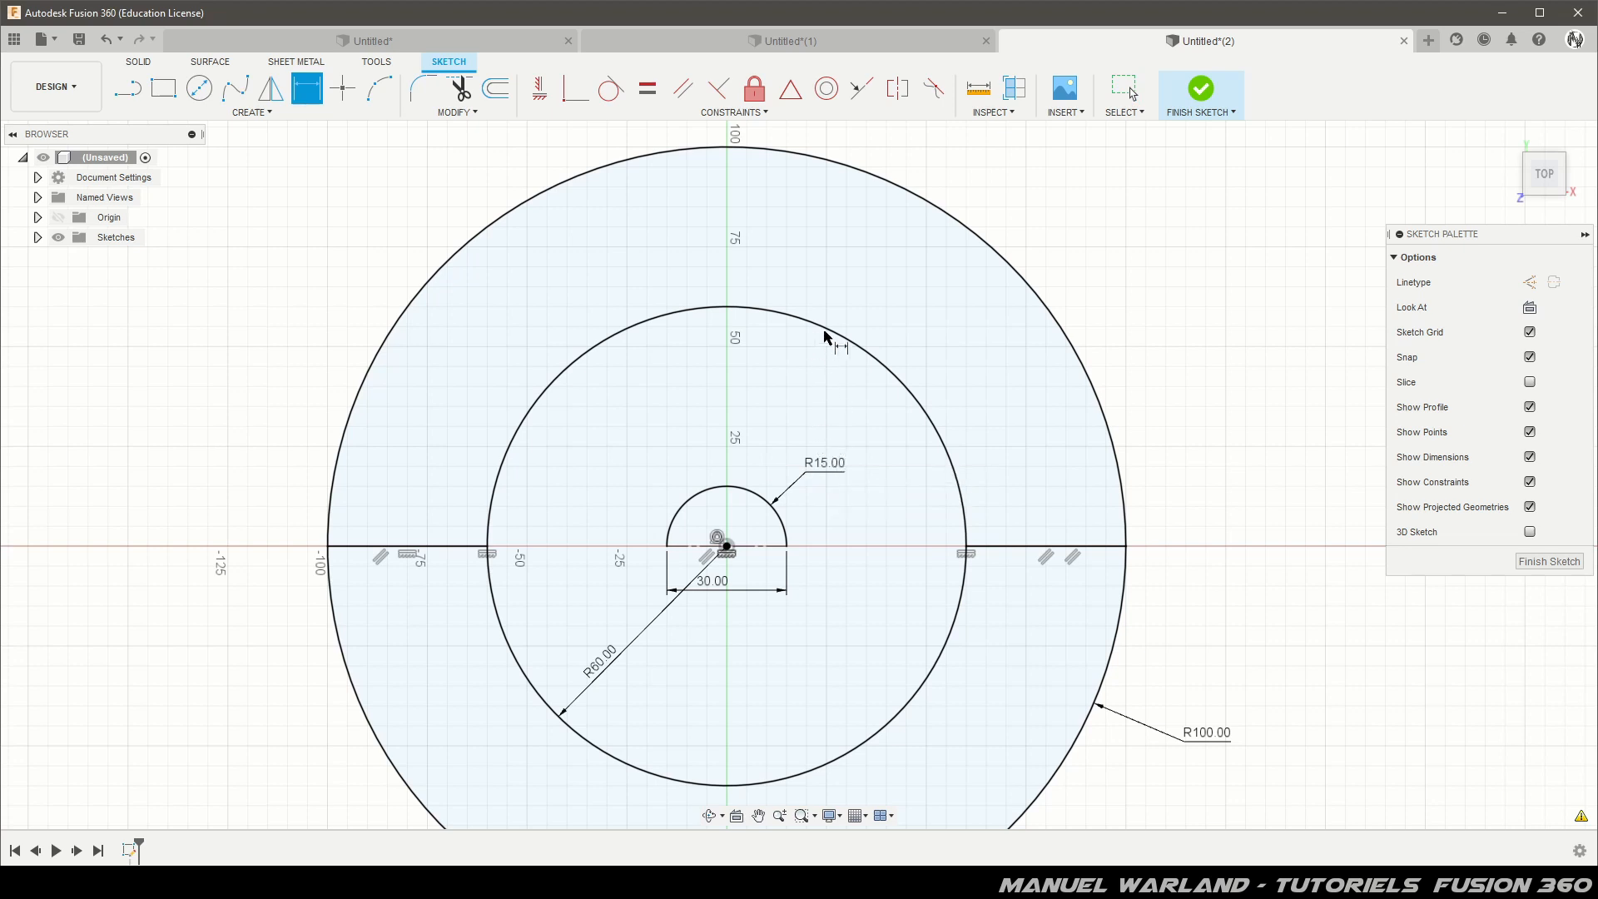
Trim away the upper half of the inner circle and break the outer circle where the two horizontal lines meet it
{"action": "key", "text": "t"}
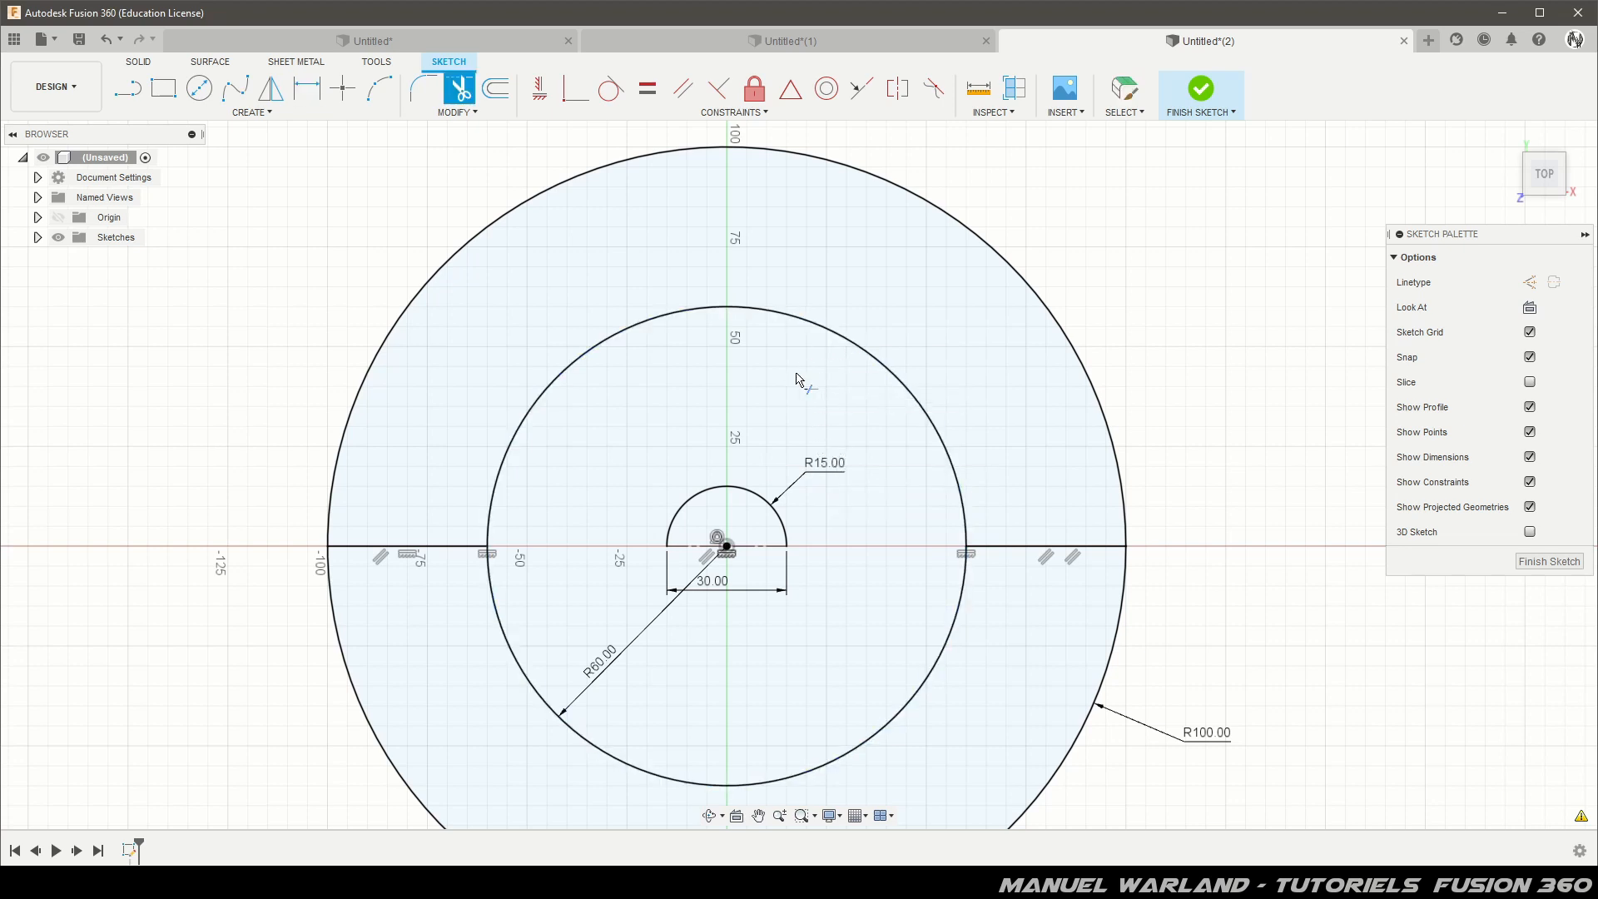
{"action": "left_click", "coordinate": [818, 329]}
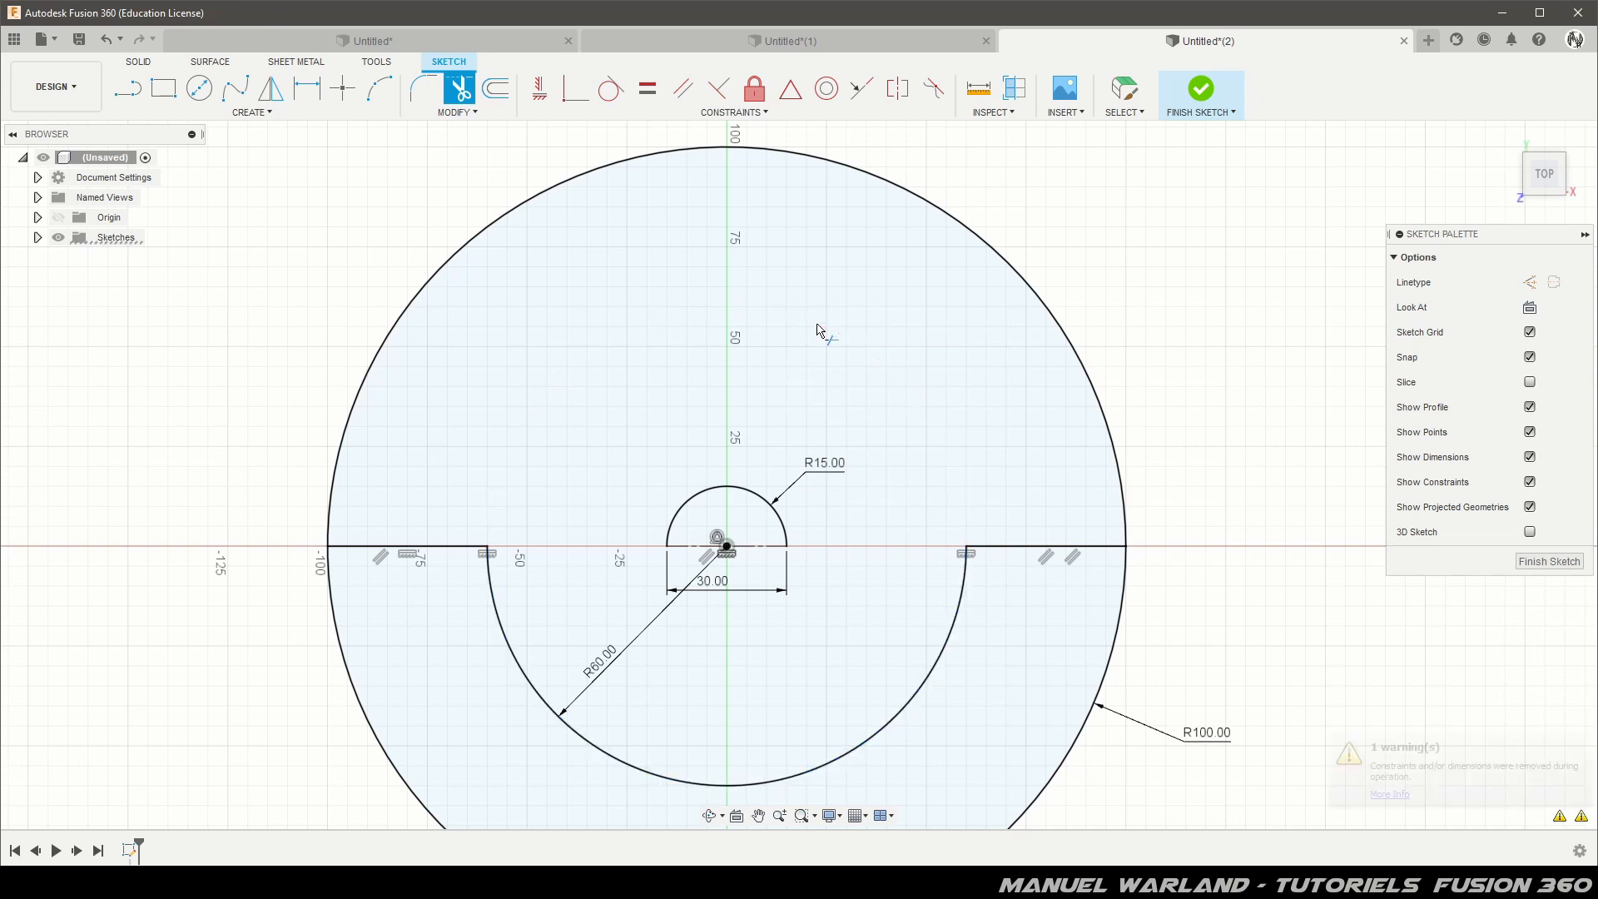
{"action": "left_click", "coordinate": [454, 112]}
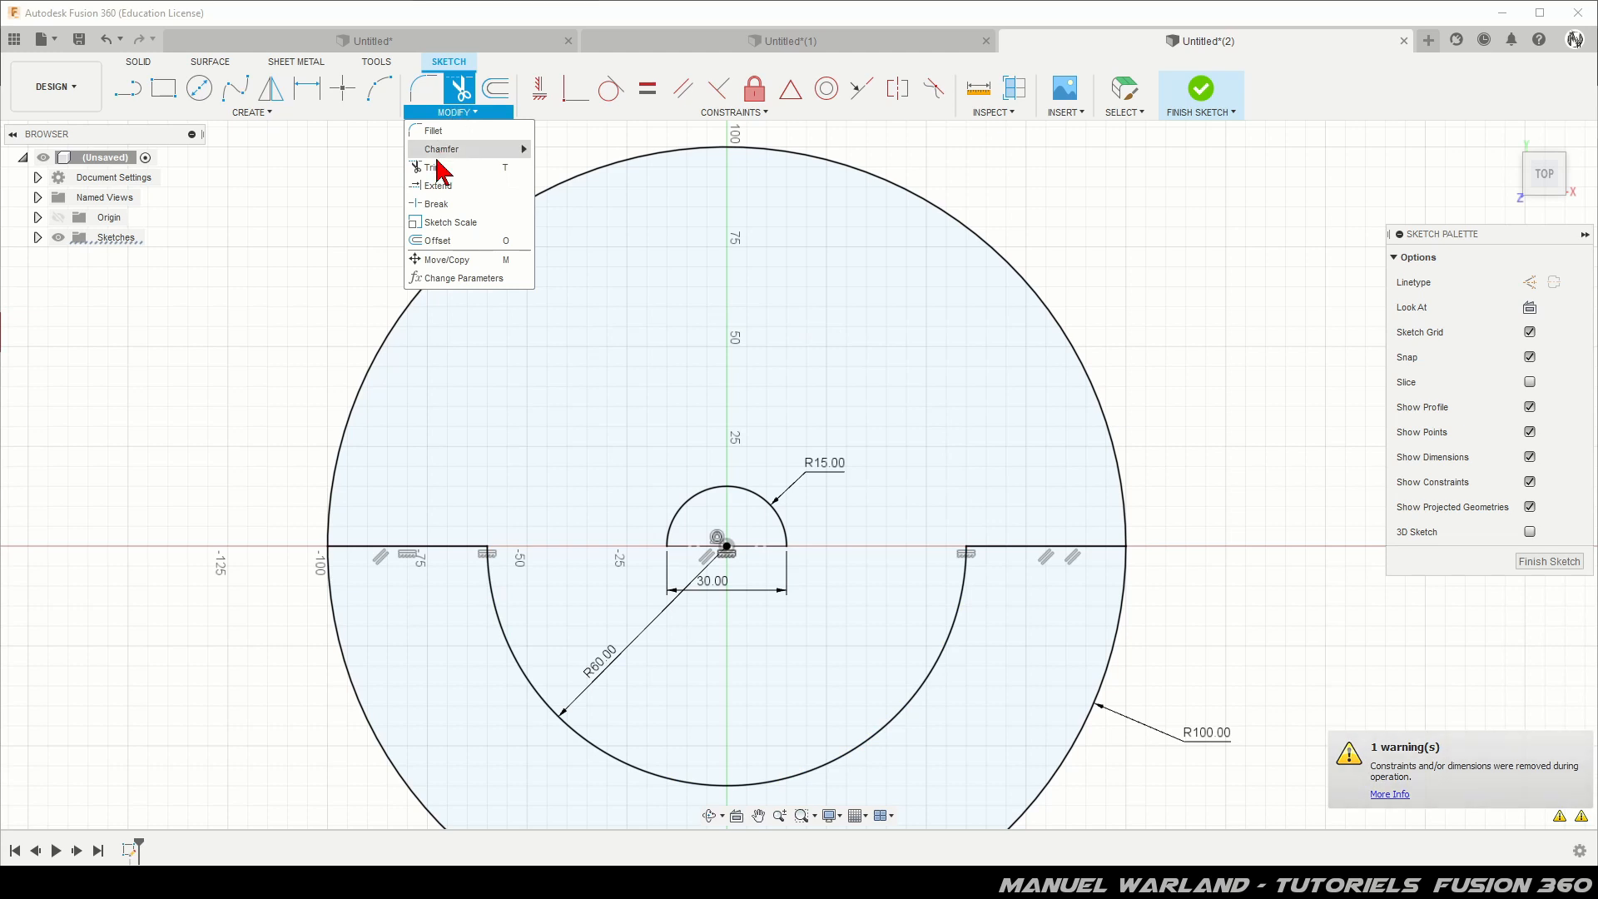
{"action": "left_click", "coordinate": [459, 205]}
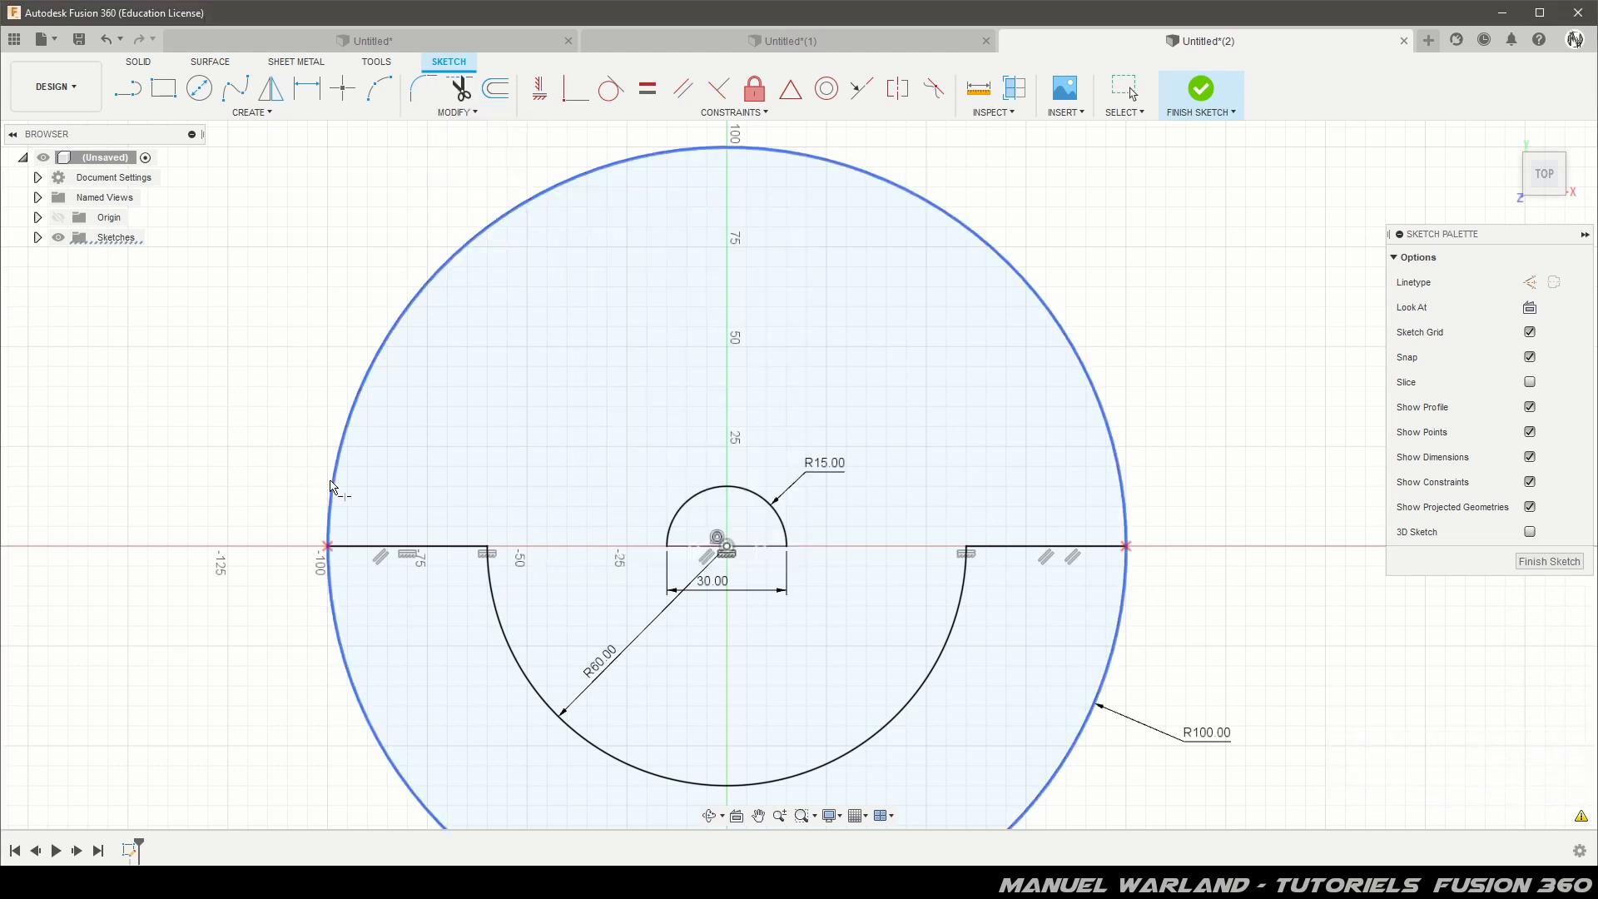
{"action": "left_click", "coordinate": [331, 486]}
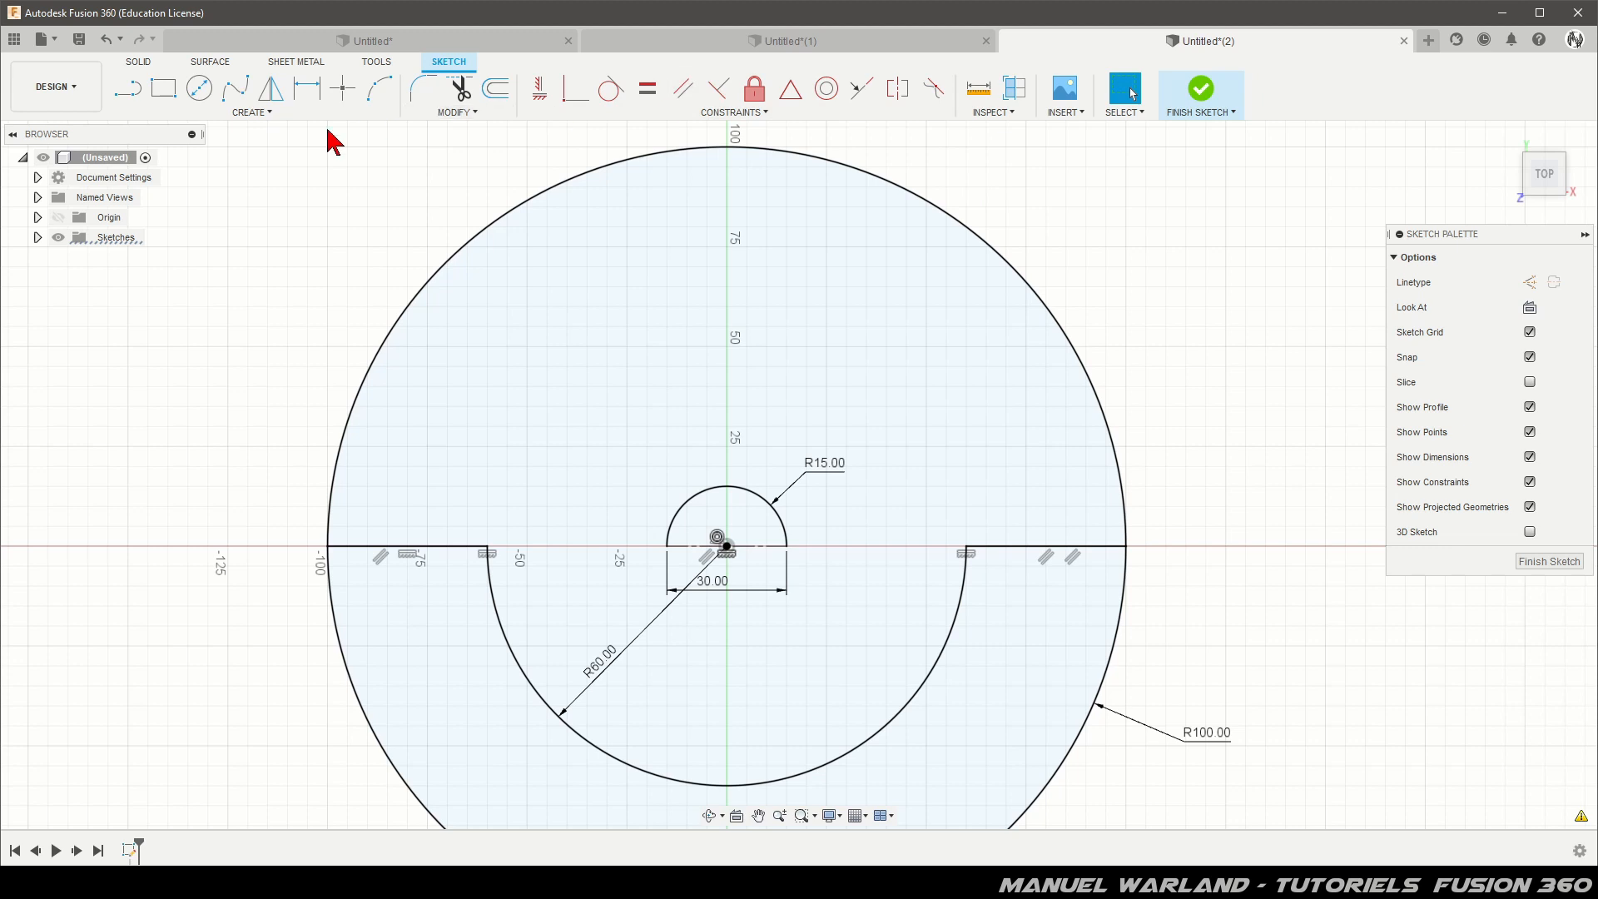
Draw a center point arc slot 20 mm wide around the origin in the upper half, with a centerline radius of about 78 mm
{"action": "left_click", "coordinate": [255, 116]}
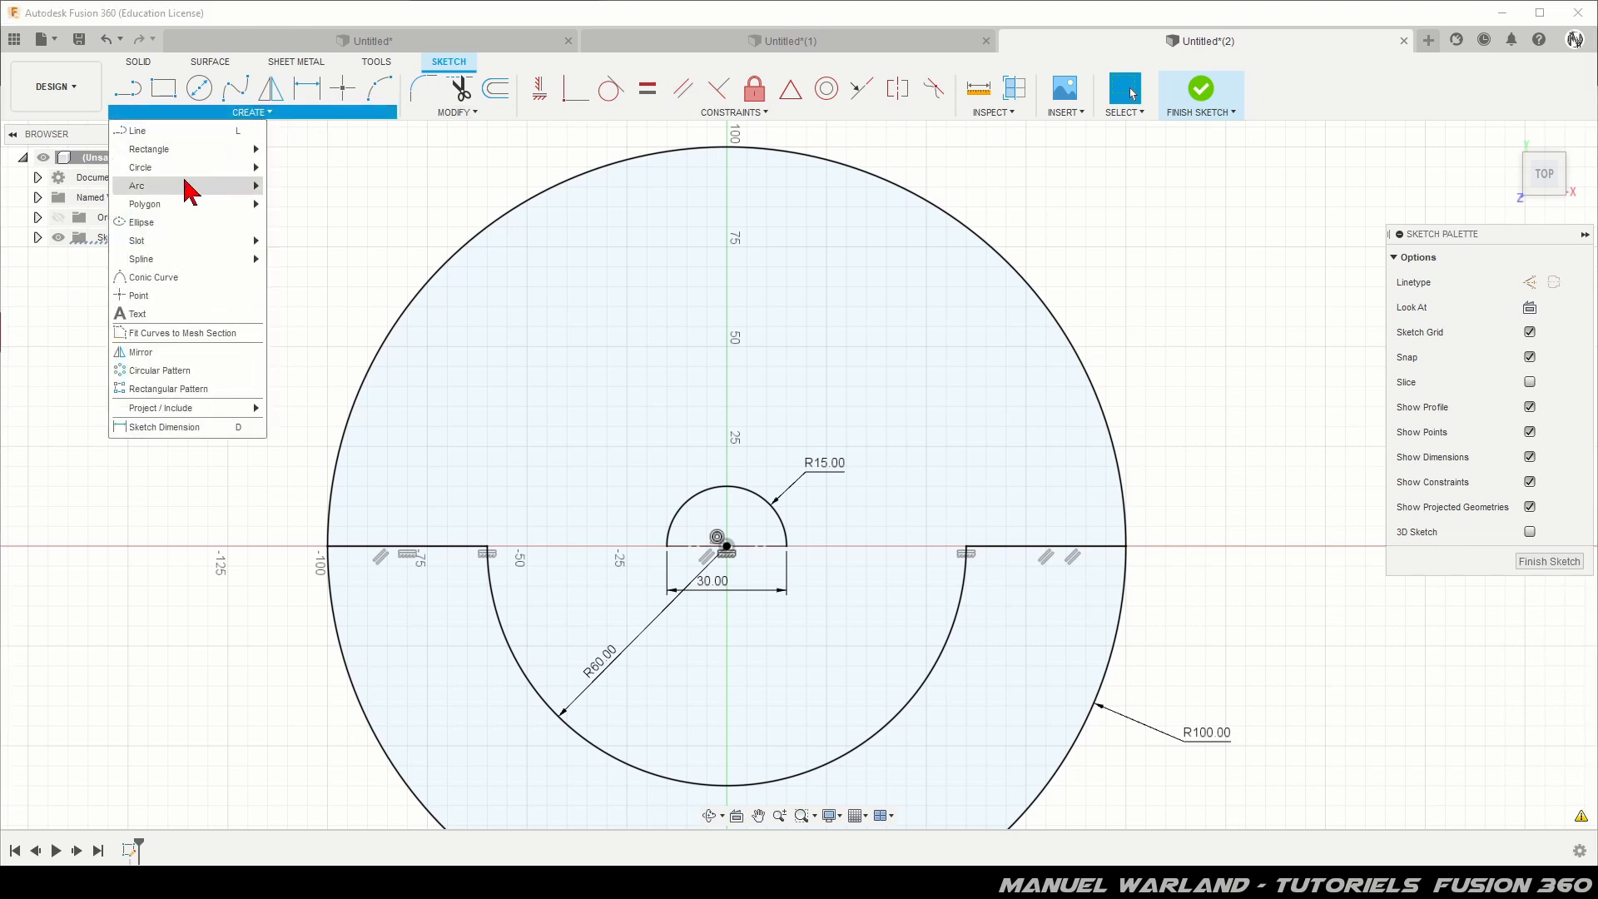
{"action": "mouse_move", "coordinate": [160, 242]}
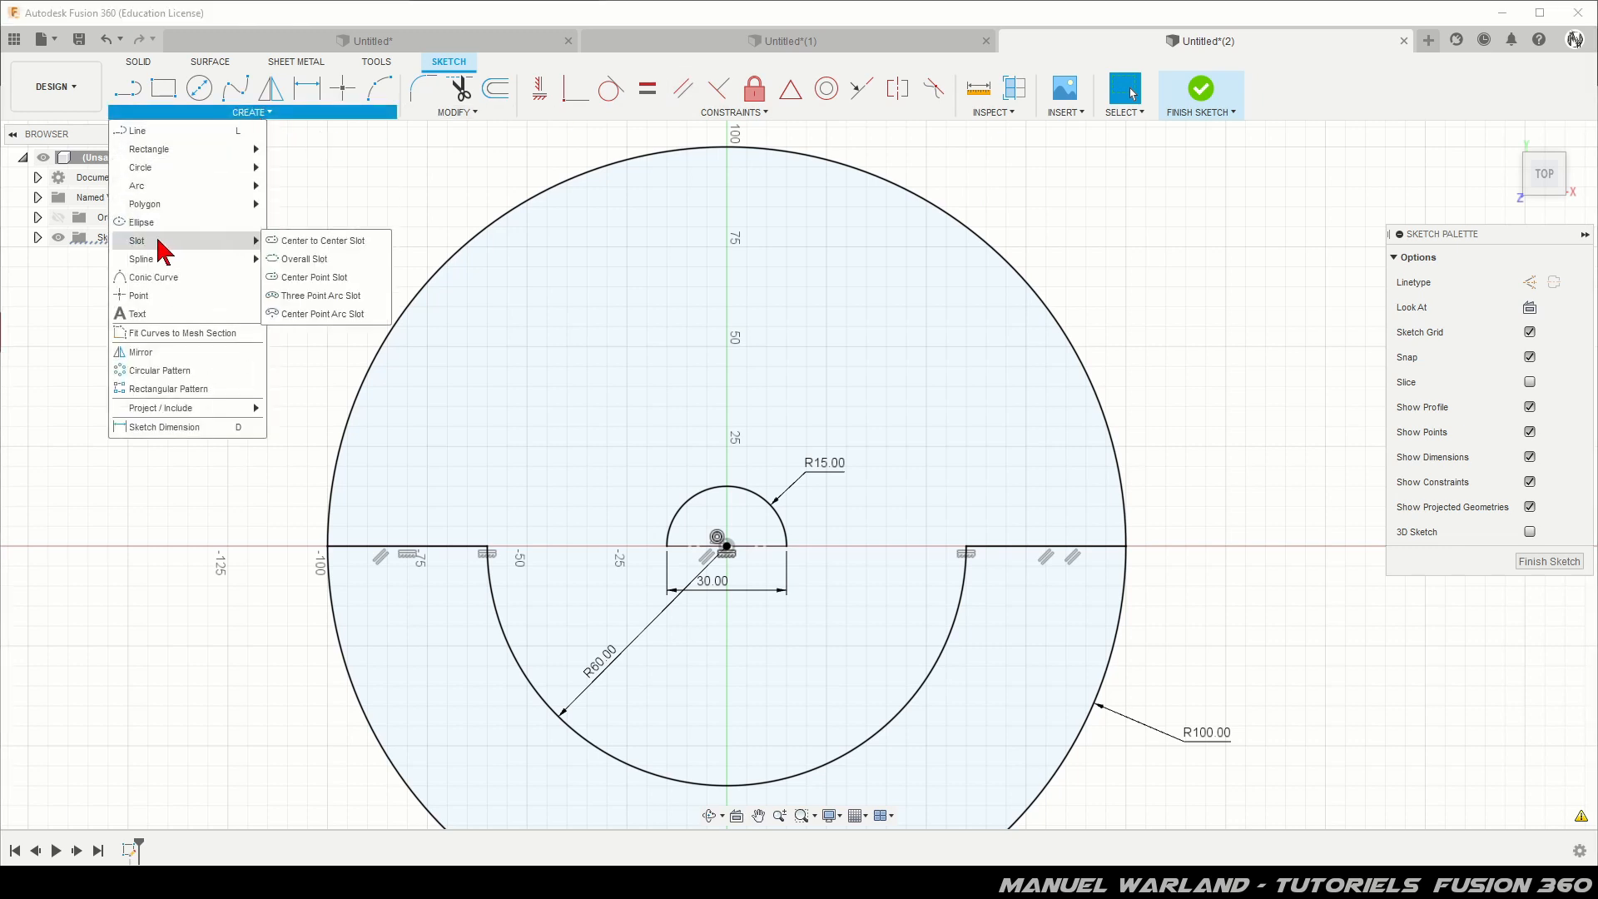
{"action": "left_click", "coordinate": [316, 315]}
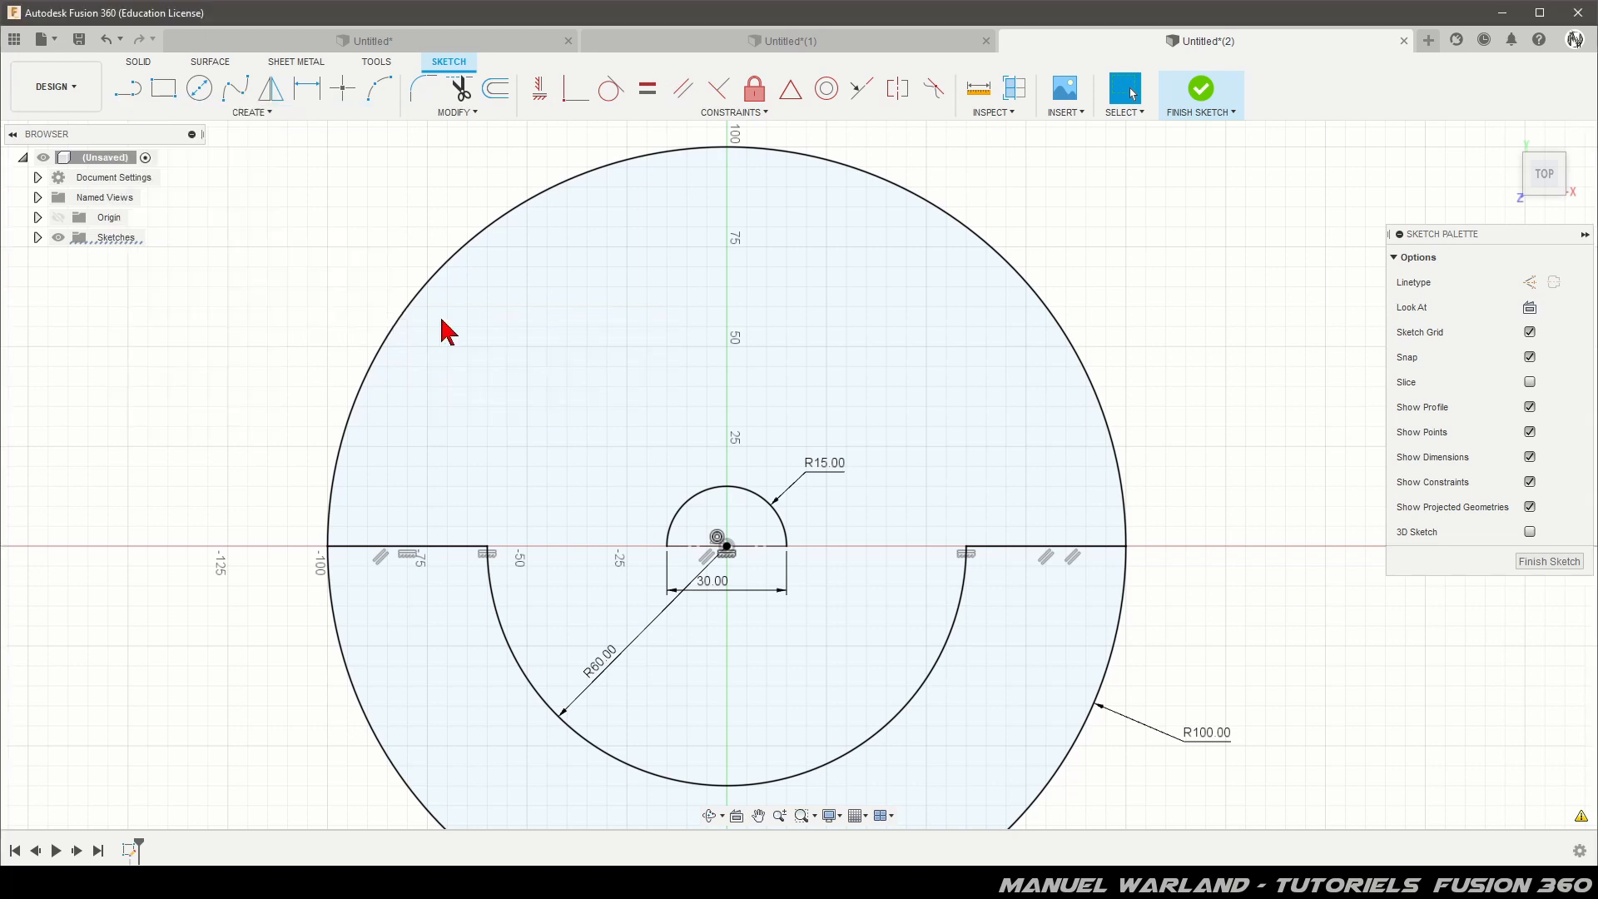
{"action": "left_click", "coordinate": [727, 547]}
{"action": "left_click", "coordinate": [438, 432]}
{"action": "left_click", "coordinate": [1014, 430]}
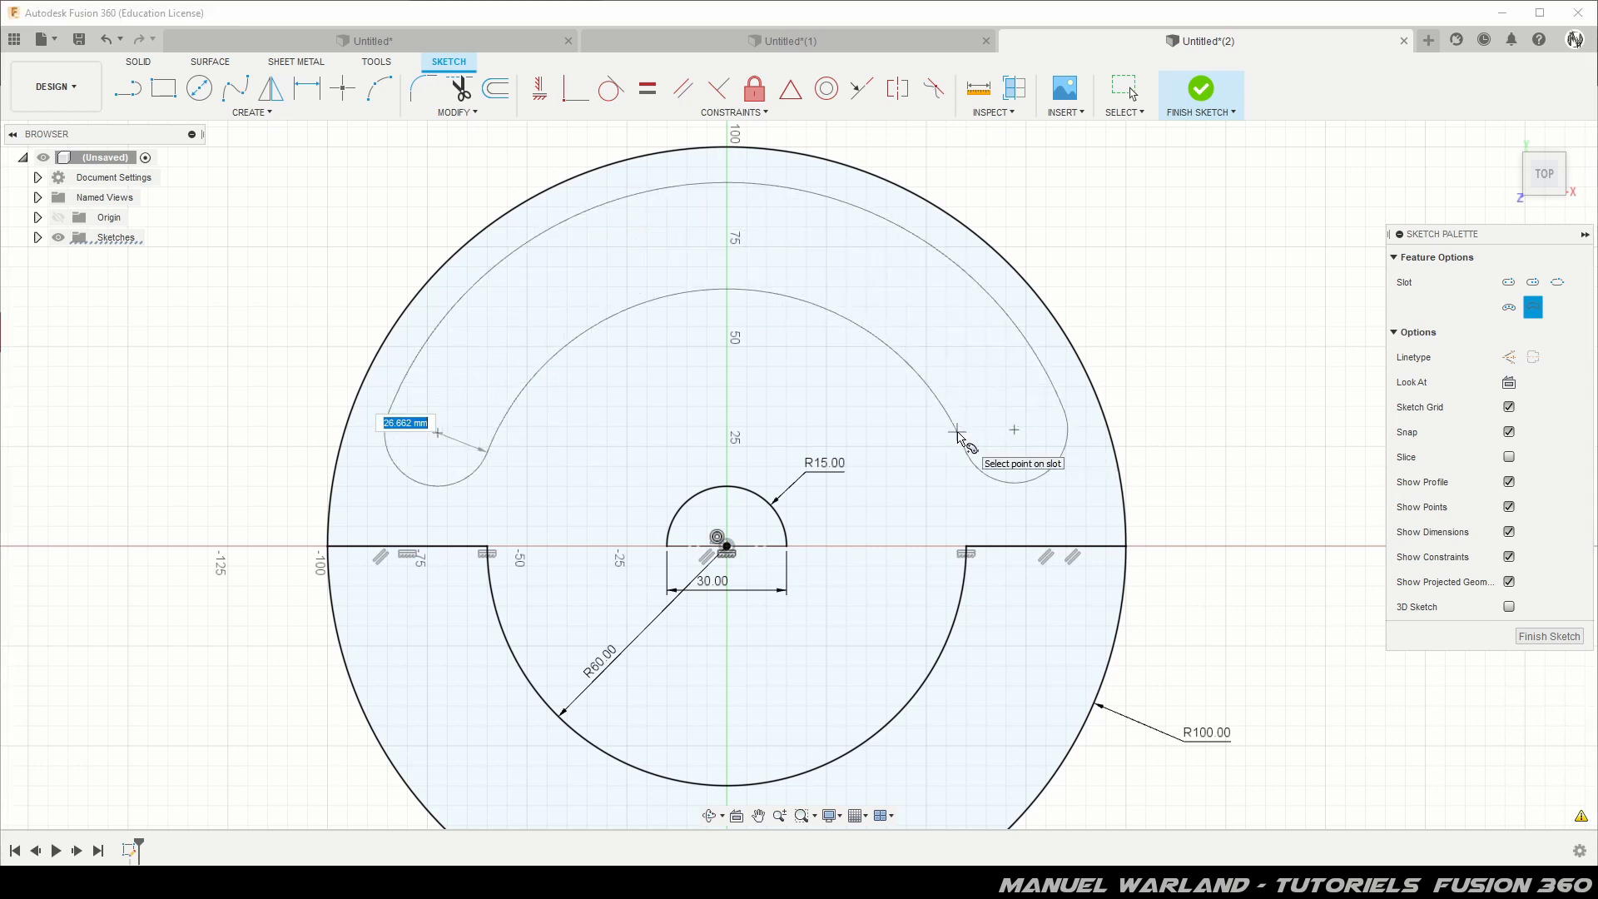
{"action": "key", "text": "Tab"}
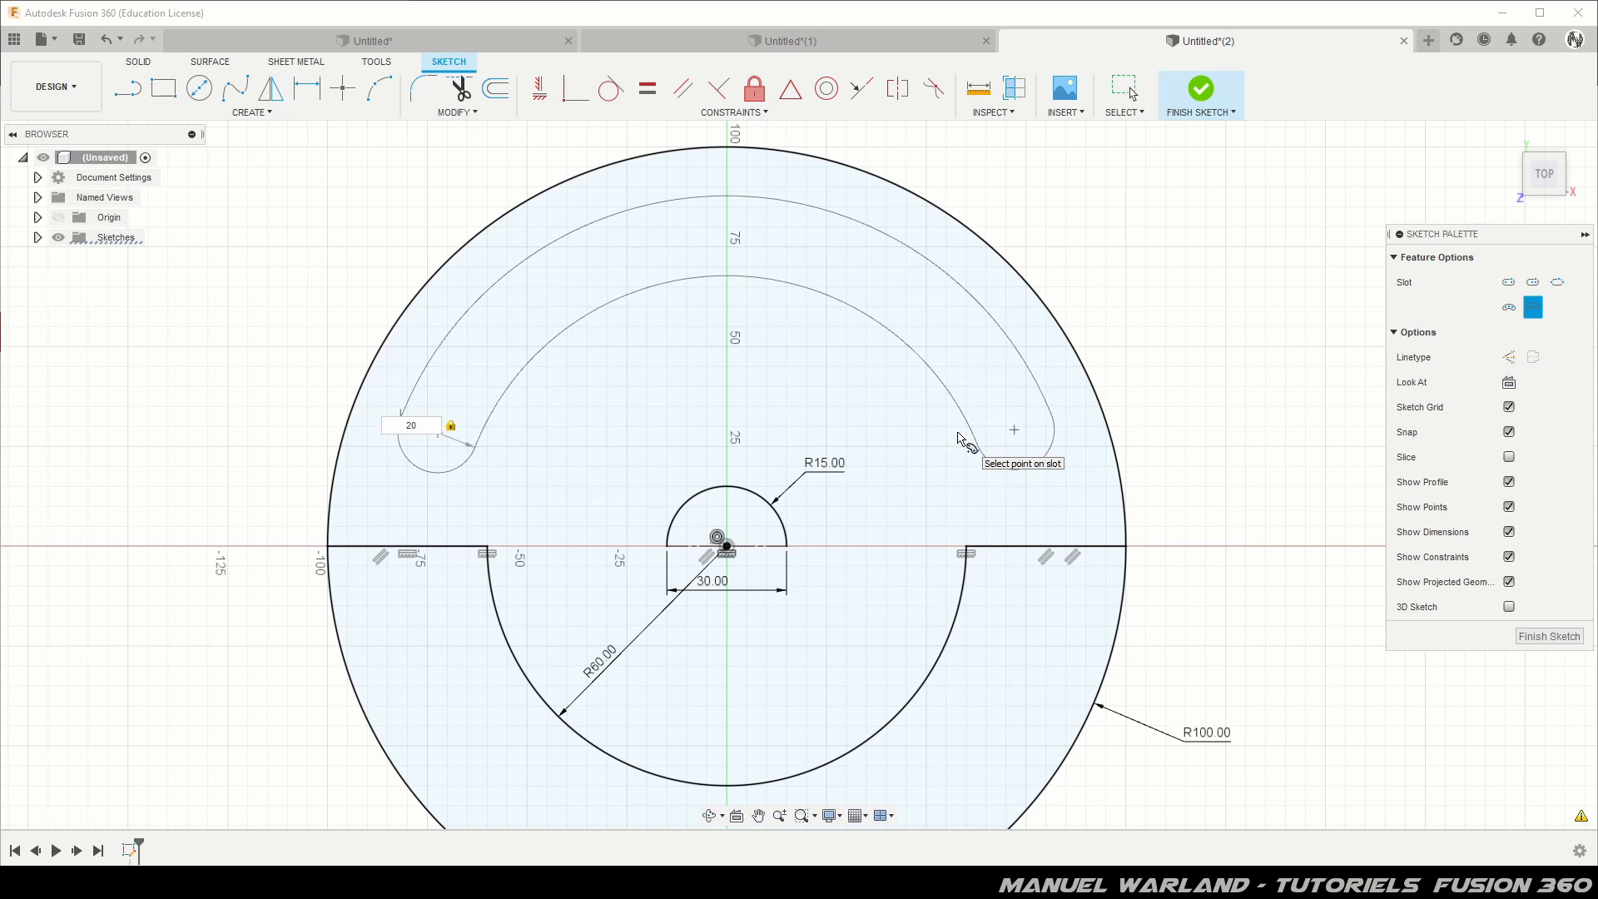
{"action": "left_click", "coordinate": [959, 440]}
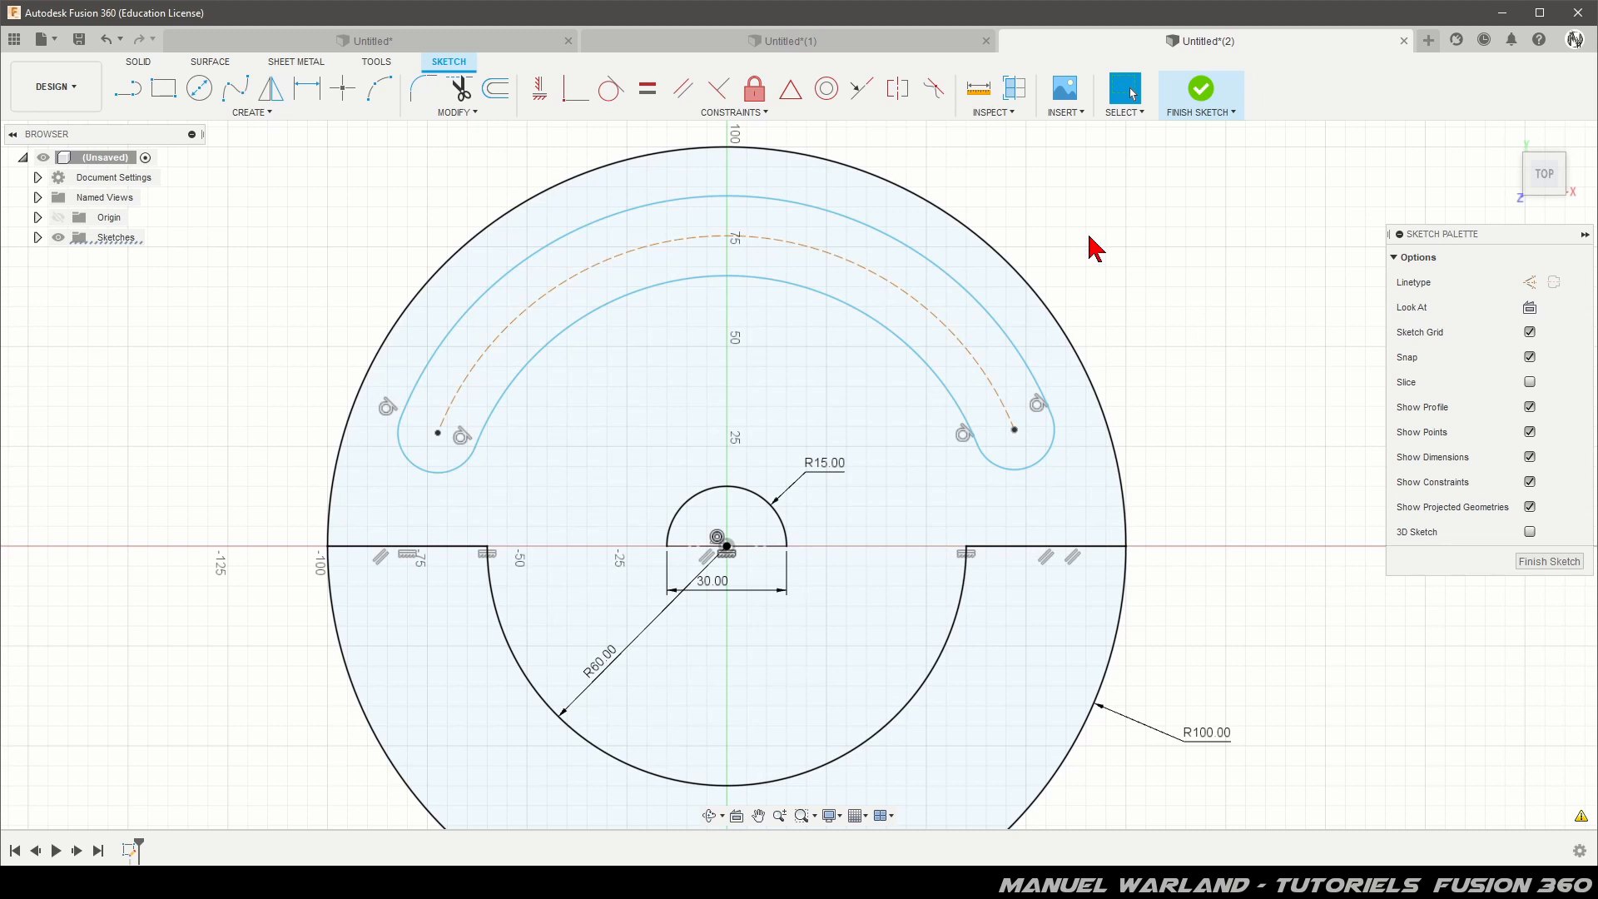
Dimension the arc slot's width between its inner and outer arcs, placing the dimension inside the slot's curve
{"action": "key", "text": "d"}
{"action": "left_click", "coordinate": [535, 356]}
{"action": "left_click", "coordinate": [469, 309]}
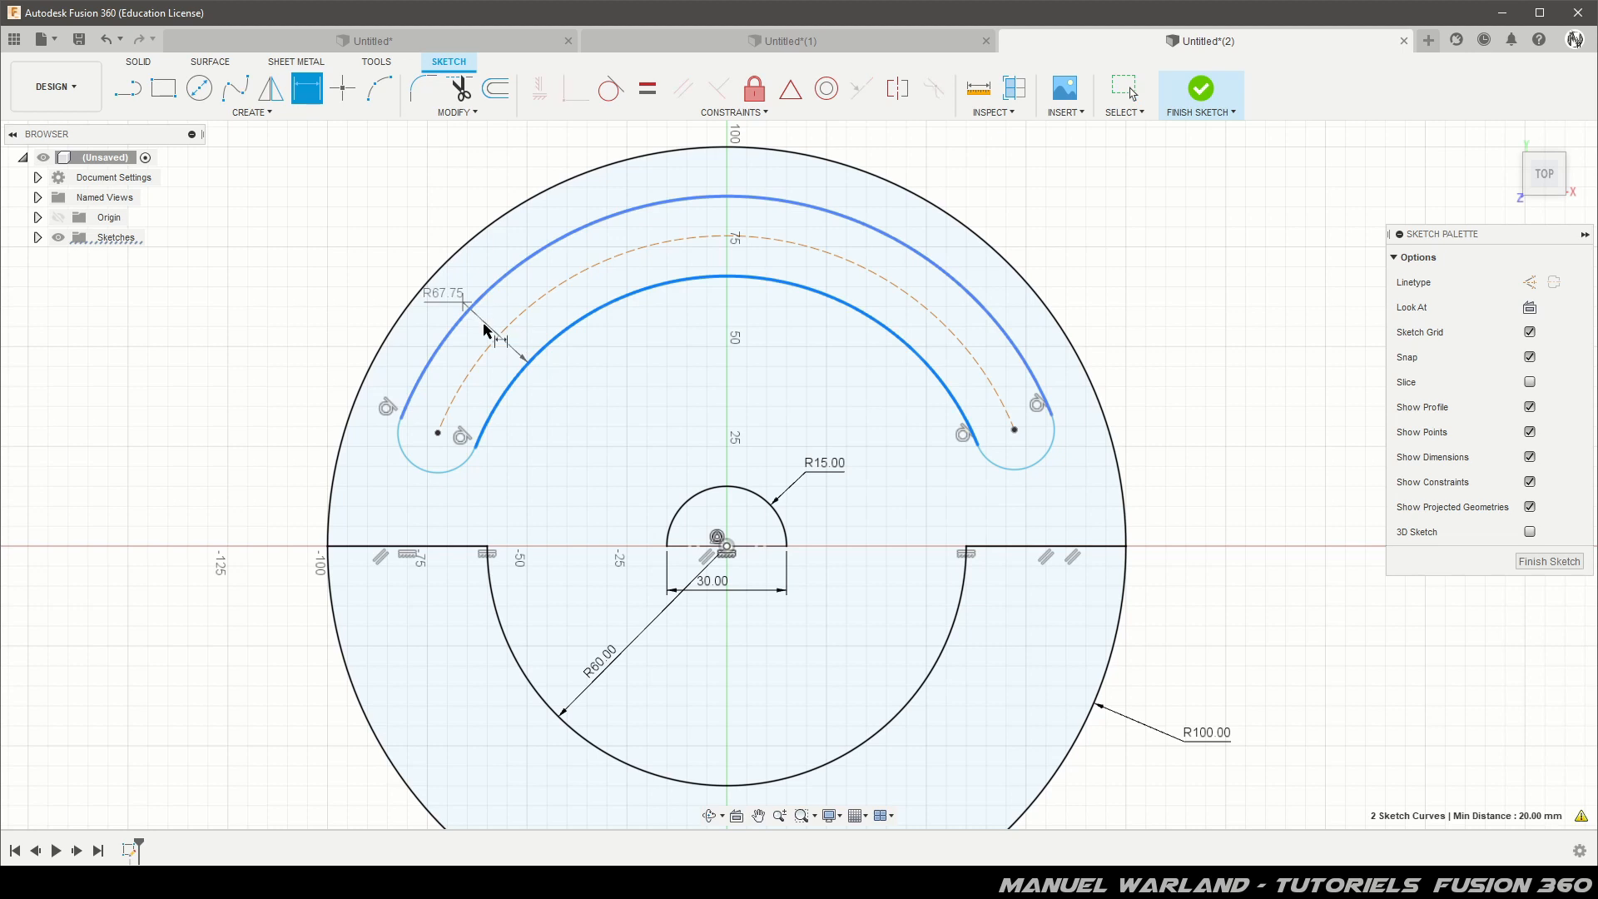
{"action": "left_click", "coordinate": [561, 398]}
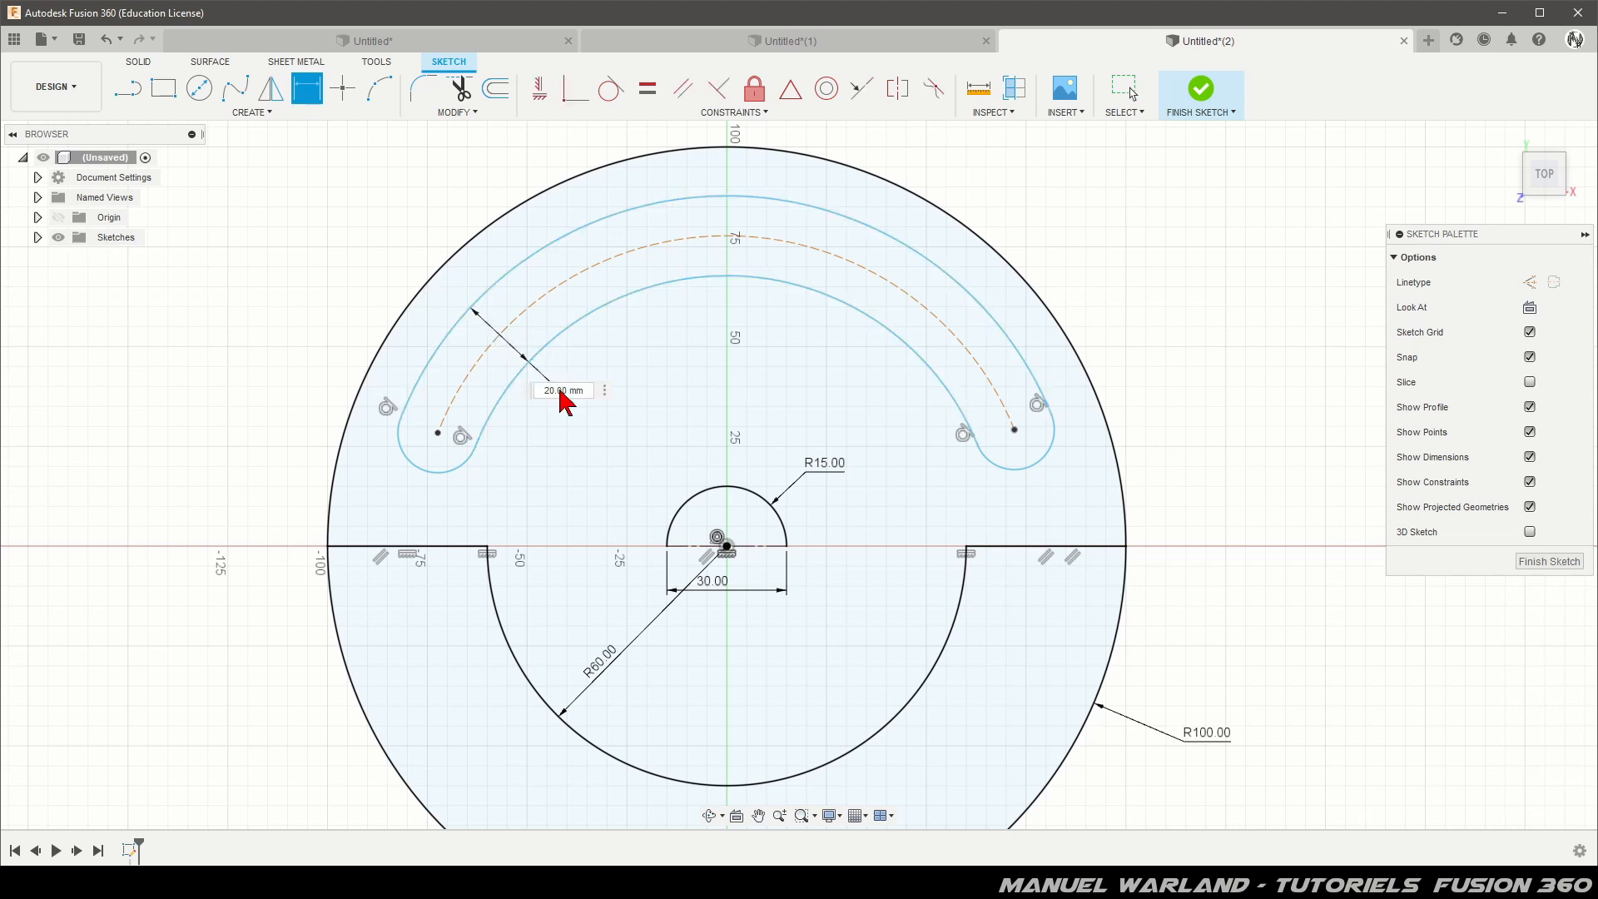
{"action": "key", "text": "Return"}
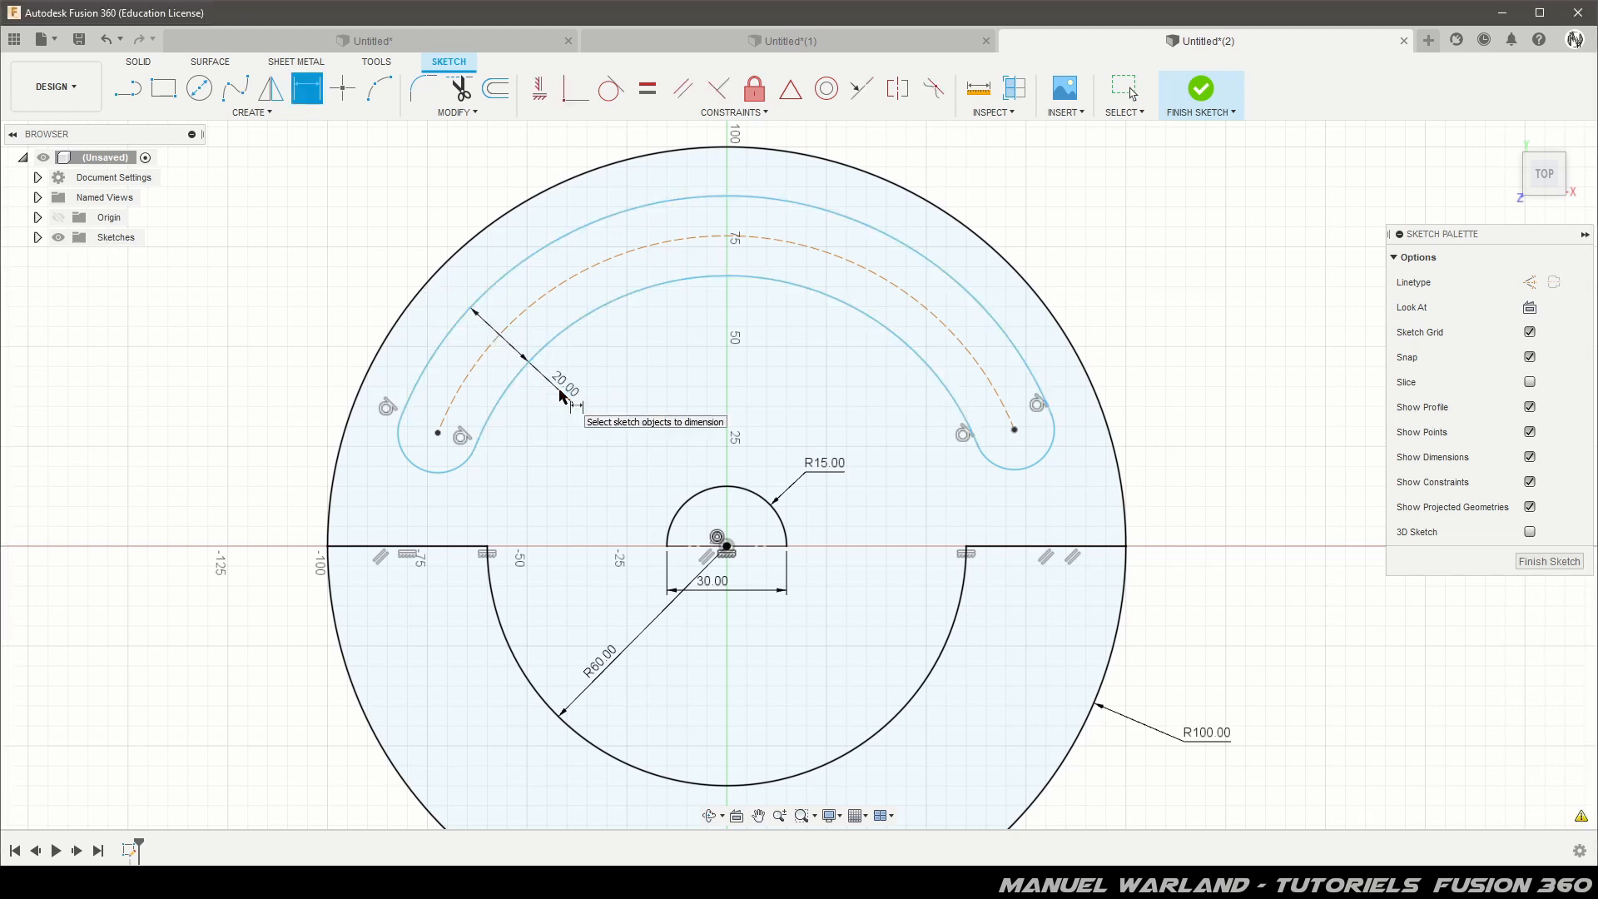
Dimension the slot's centerline arc with a radius of 75 mm
{"action": "left_click", "coordinate": [615, 265]}
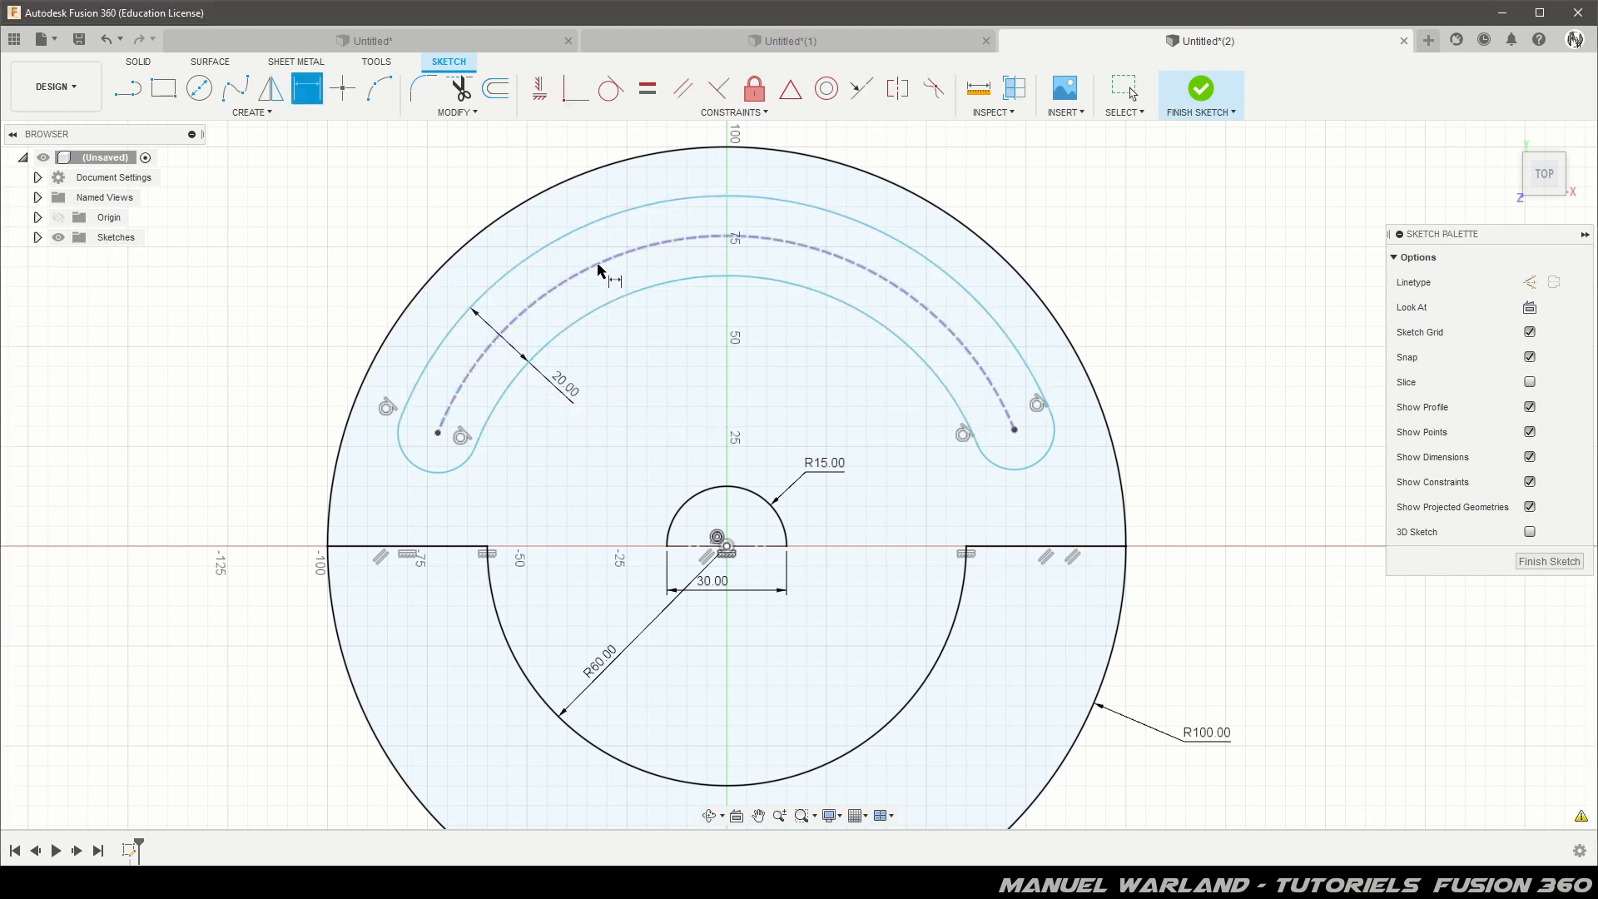
{"action": "left_click", "coordinate": [659, 392]}
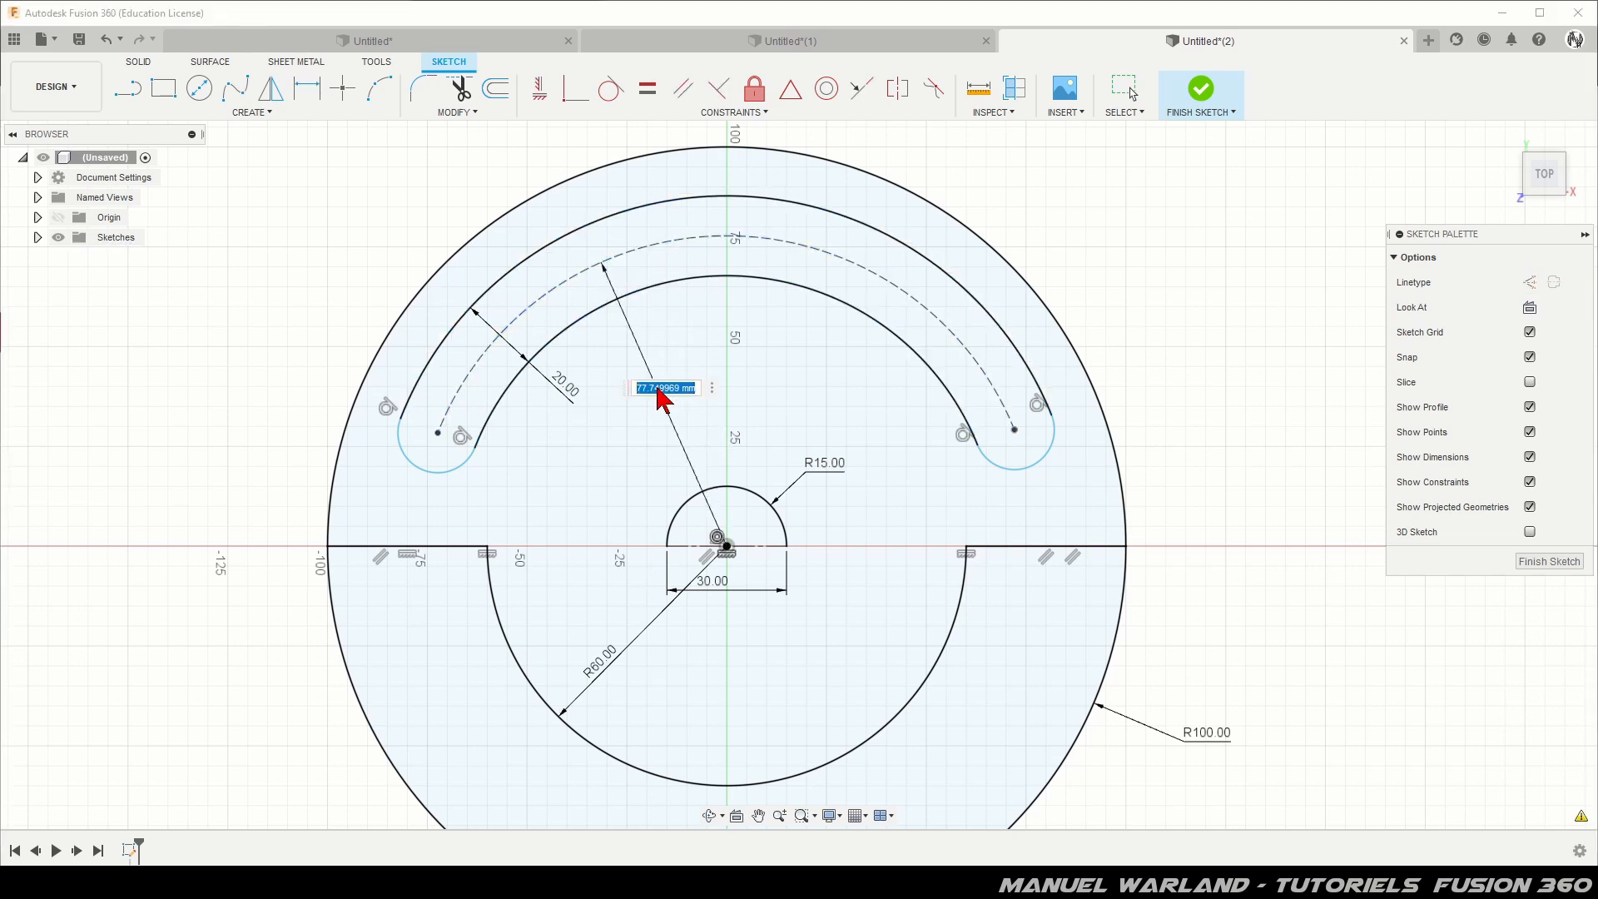
{"action": "type", "text": "75"}
{"action": "key", "text": "Return"}
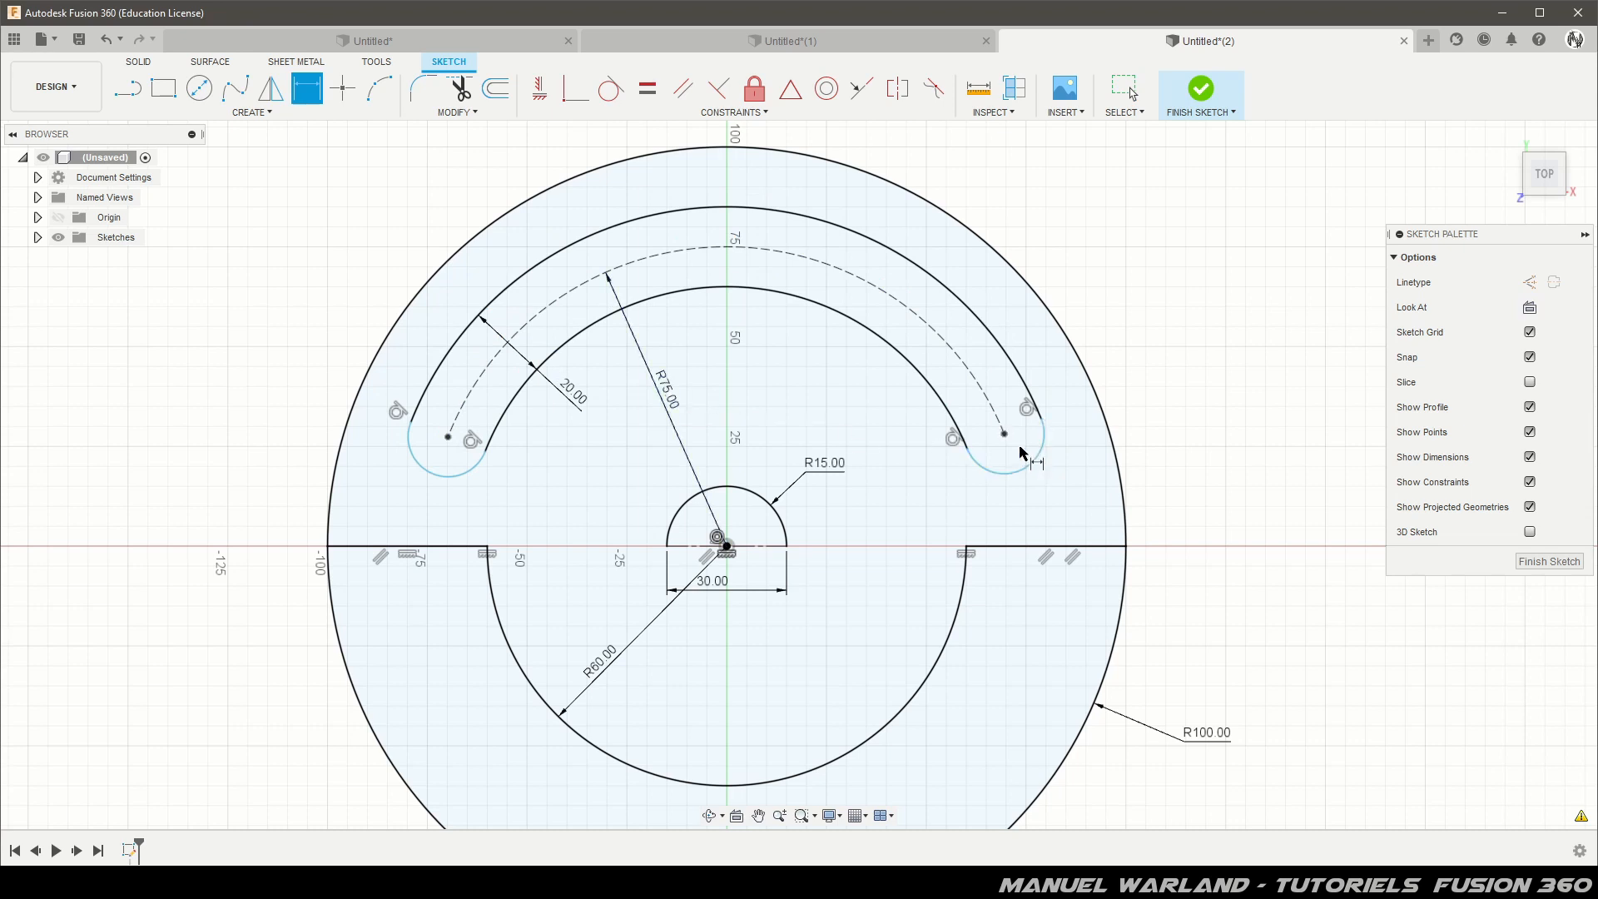
Set the vertical distance from the origin to the center of the slot's right end to 35 mm
{"action": "left_click", "coordinate": [727, 548]}
{"action": "left_click", "coordinate": [1004, 433]}
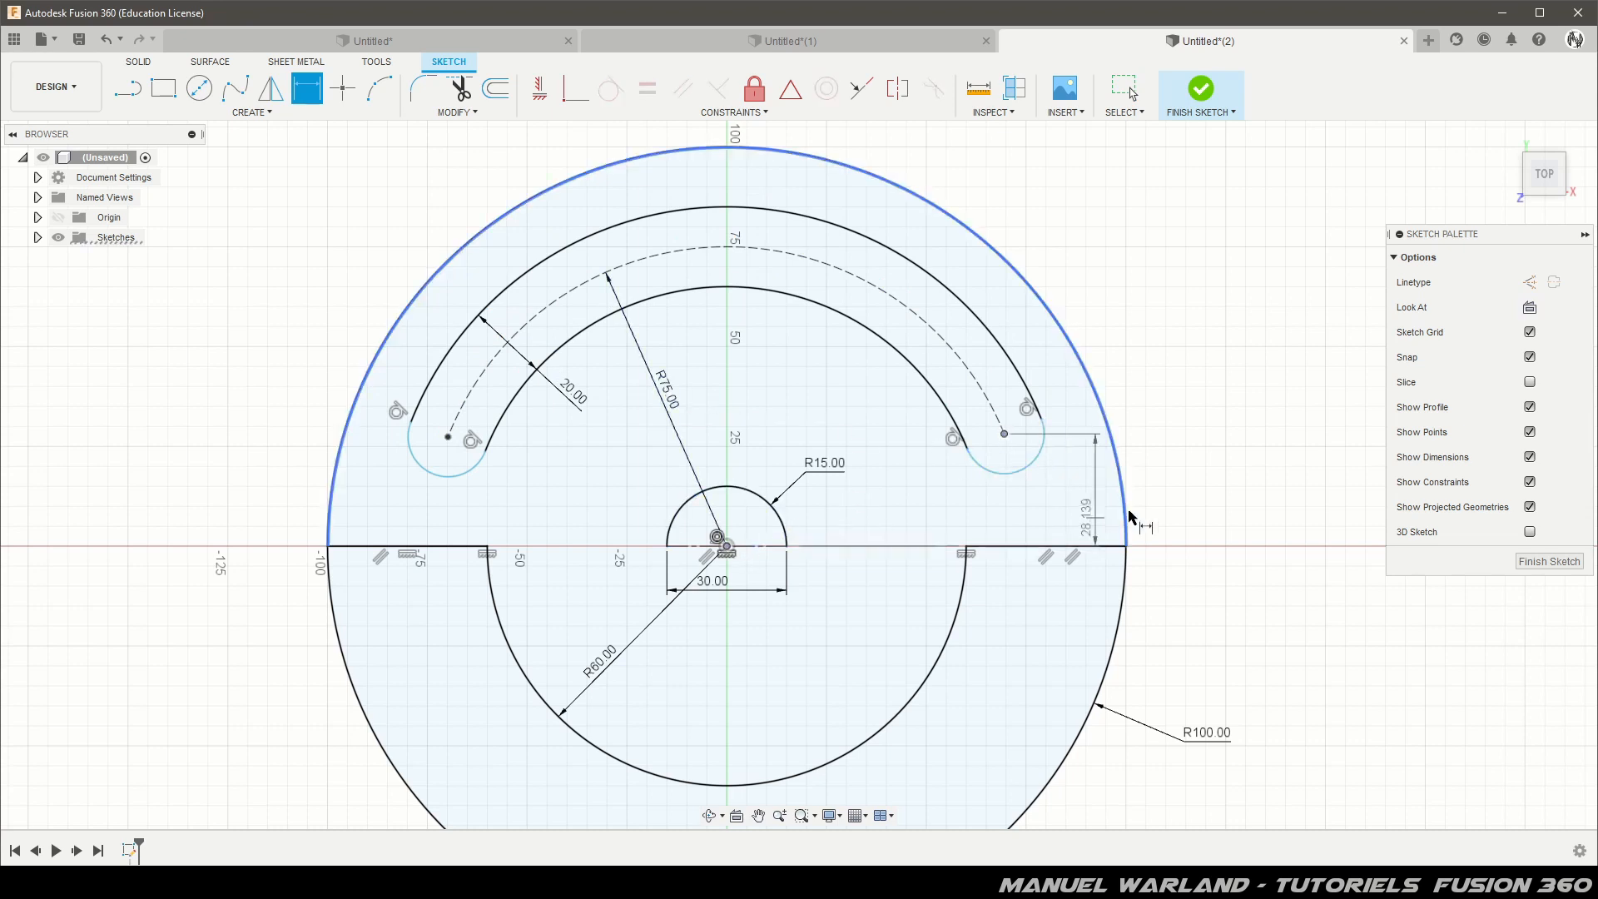
{"action": "left_click", "coordinate": [1199, 506]}
{"action": "type", "text": "35"}
{"action": "key", "text": "Return"}
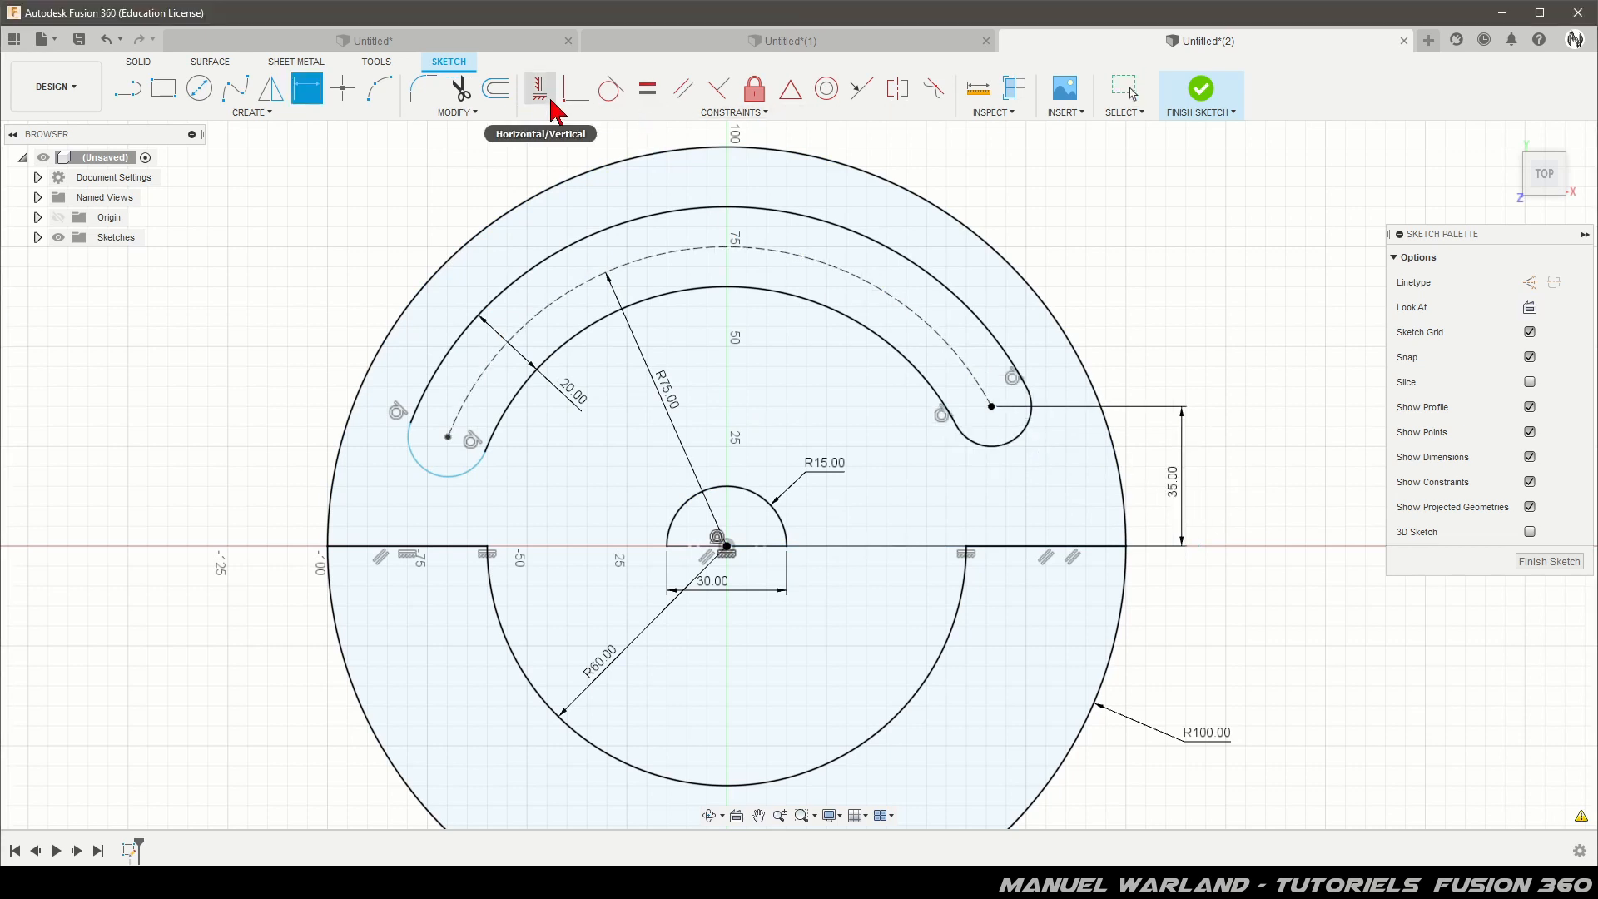
Constrain the centers of the slot's two ends to align horizontally and finish the sketch
{"action": "left_click", "coordinate": [541, 88]}
{"action": "left_click", "coordinate": [992, 407]}
{"action": "left_click", "coordinate": [448, 438]}
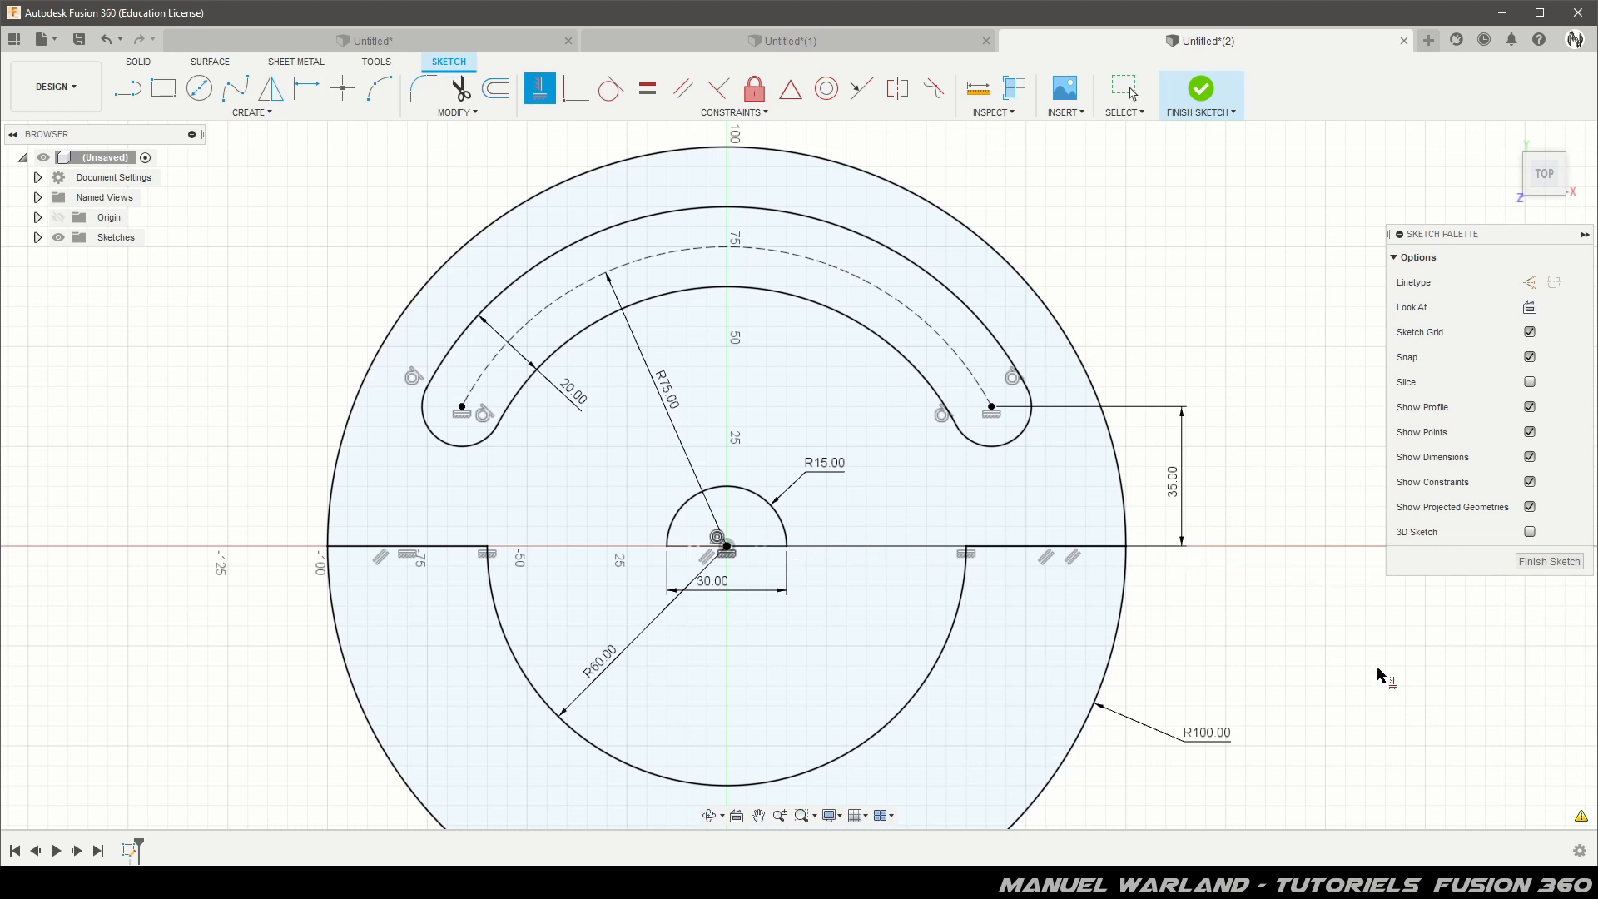
{"action": "left_click", "coordinate": [1549, 561]}
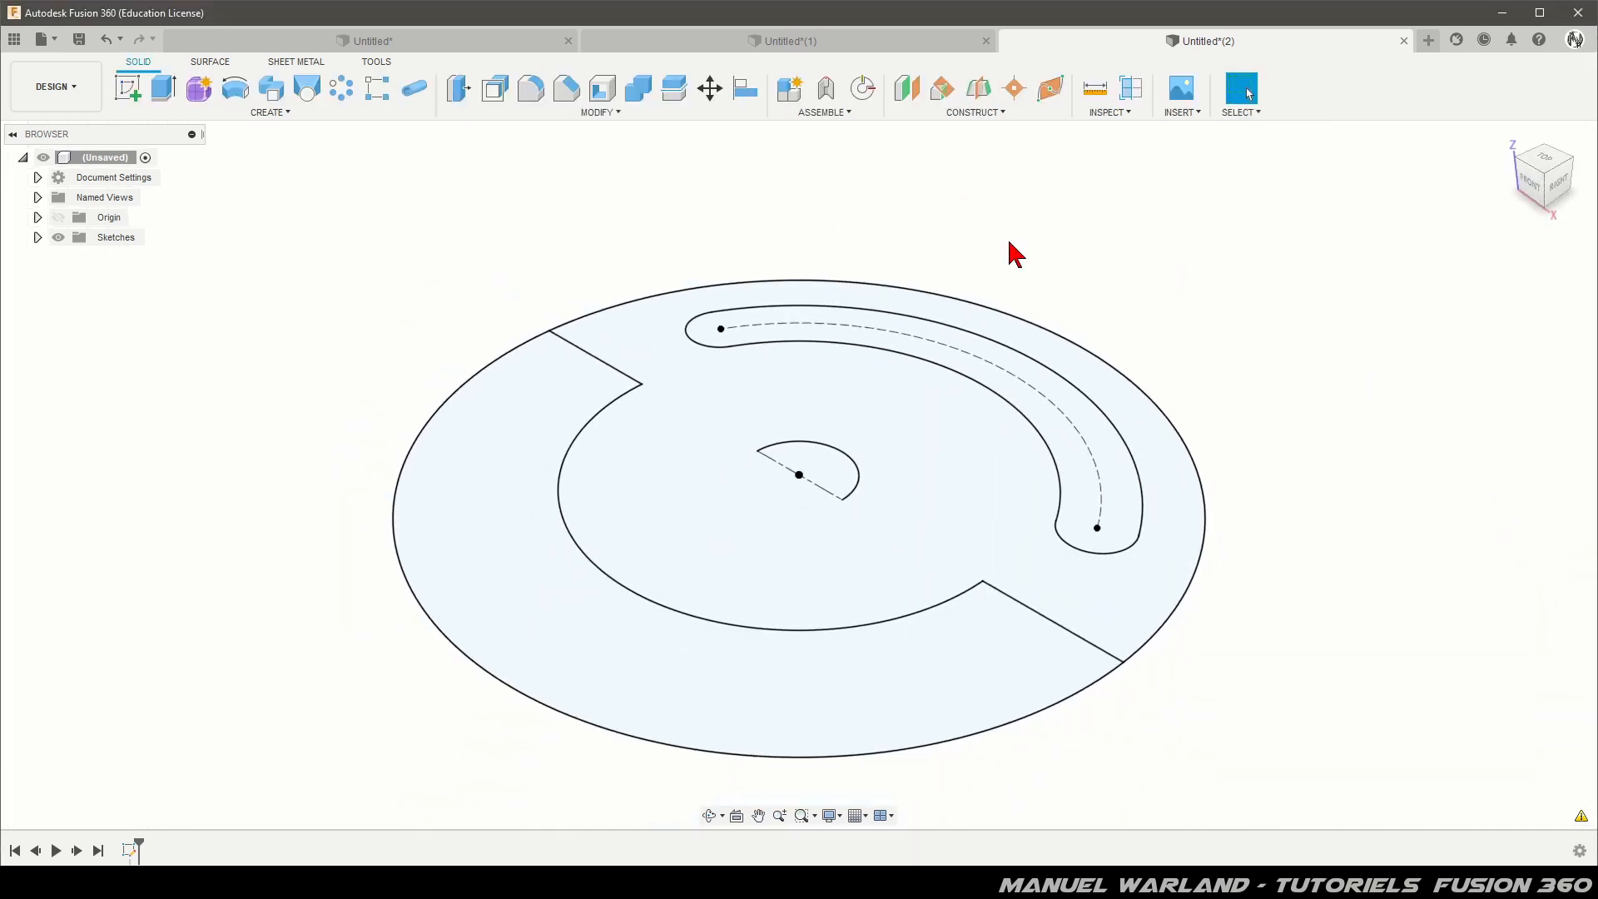
Create a sketch on the front vertical plane and intersect it with the base sketch's front outer arc and front inner arc
{"action": "left_click", "coordinate": [127, 90]}
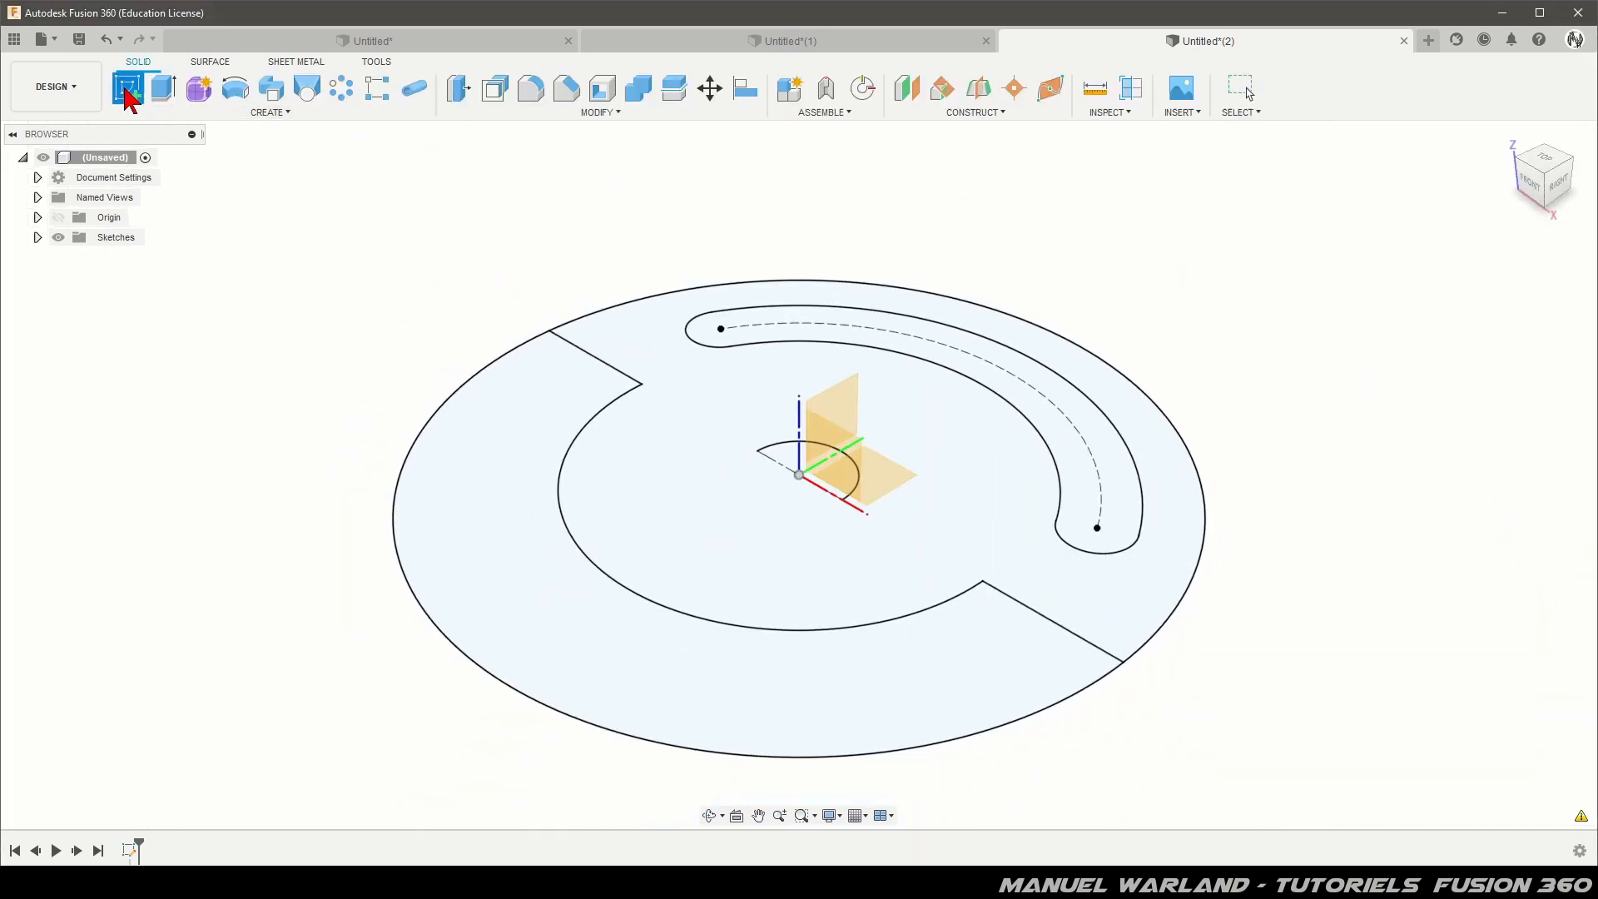
{"action": "left_click", "coordinate": [851, 452]}
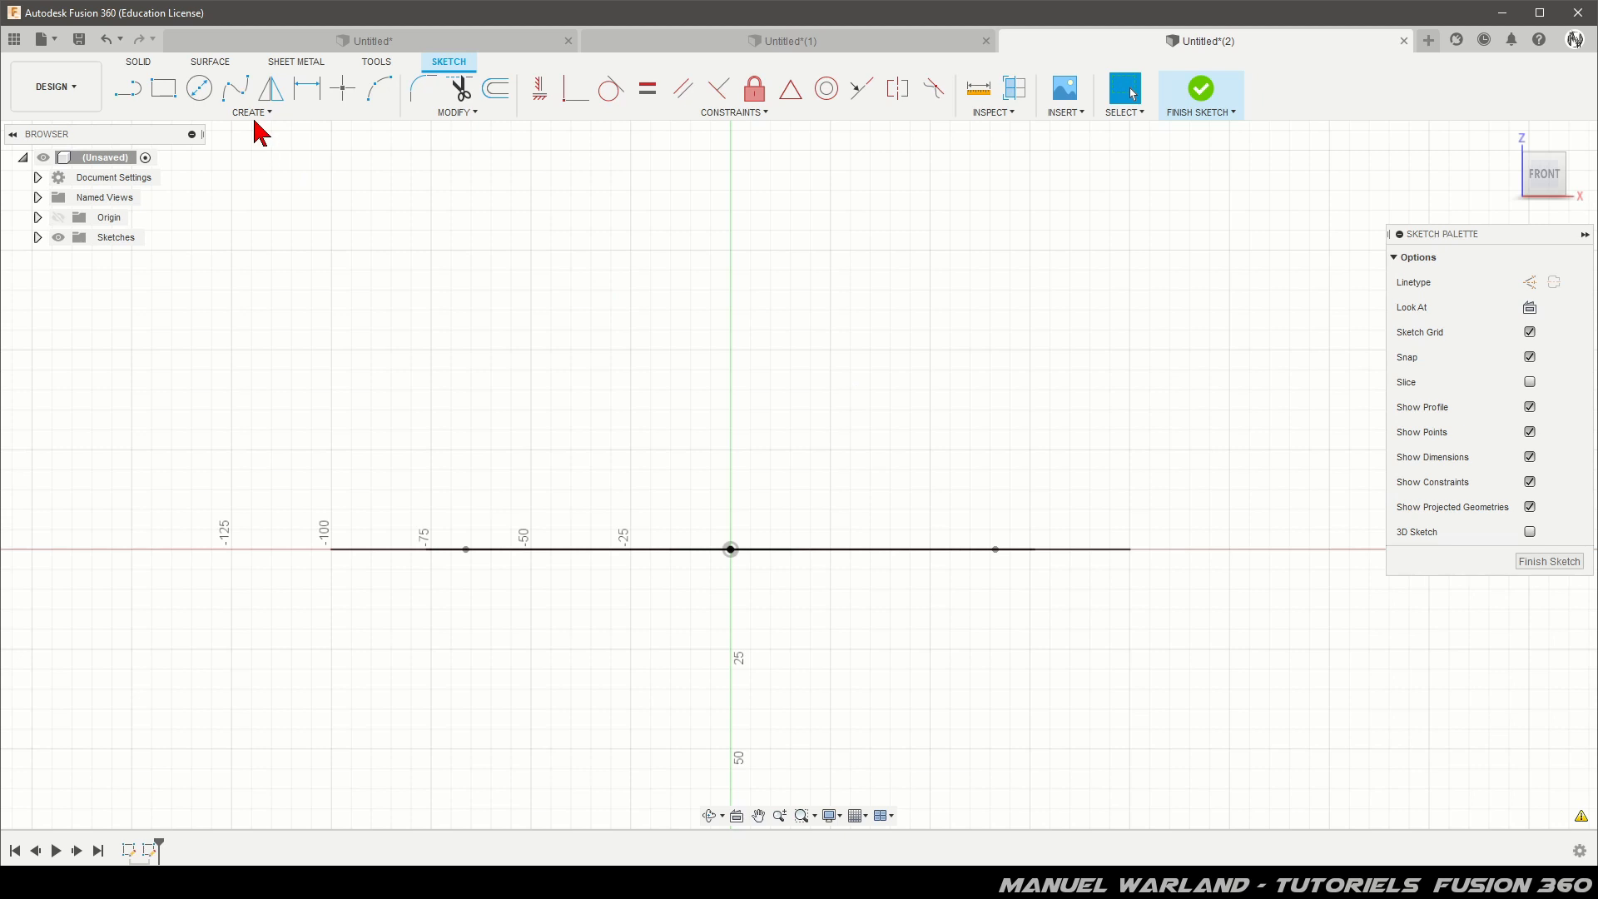
{"action": "left_click", "coordinate": [251, 115]}
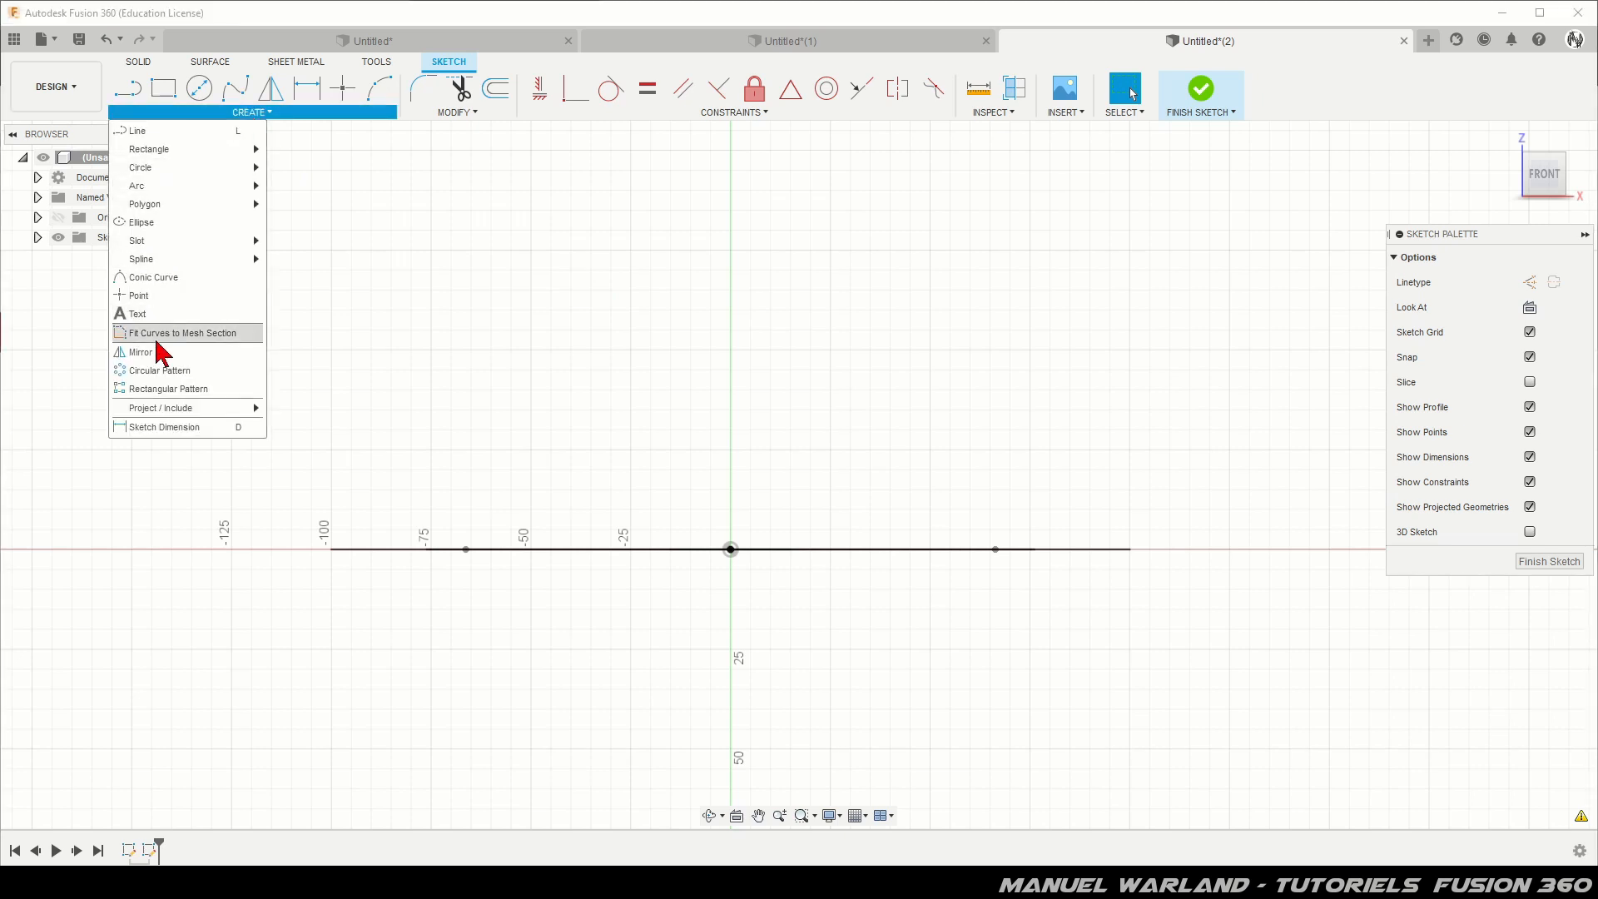
{"action": "mouse_move", "coordinate": [172, 414]}
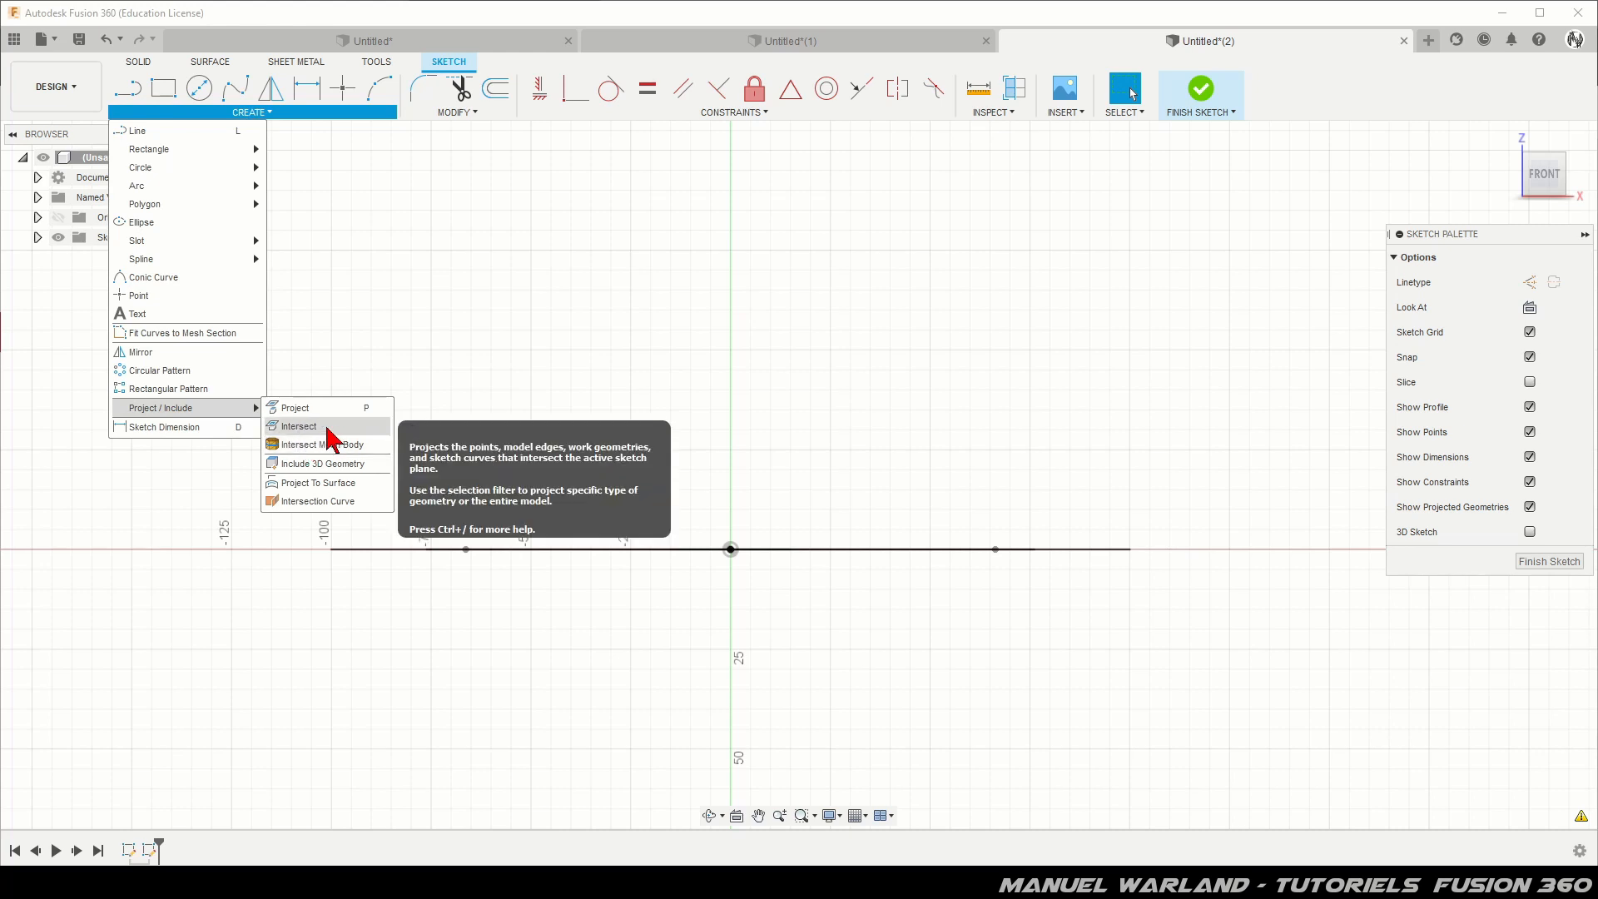
{"action": "left_click", "coordinate": [299, 427]}
{"action": "middle_click_drag", "start_coordinate": [396, 446], "coordinate": [387, 478], "text": "shift"}
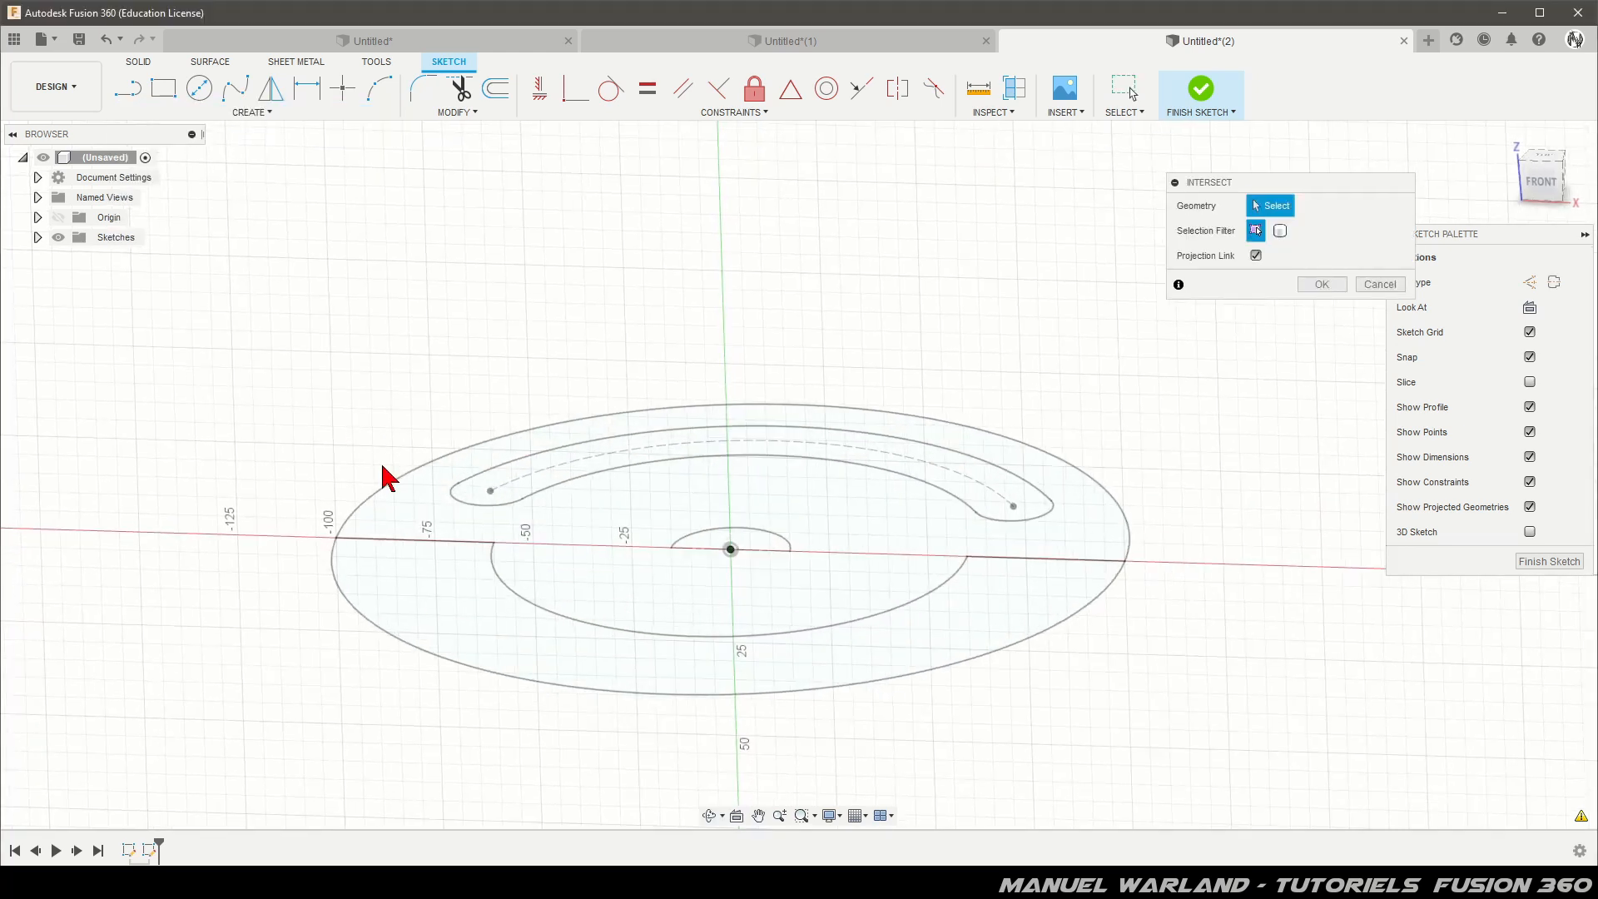
{"action": "left_click", "coordinate": [337, 581]}
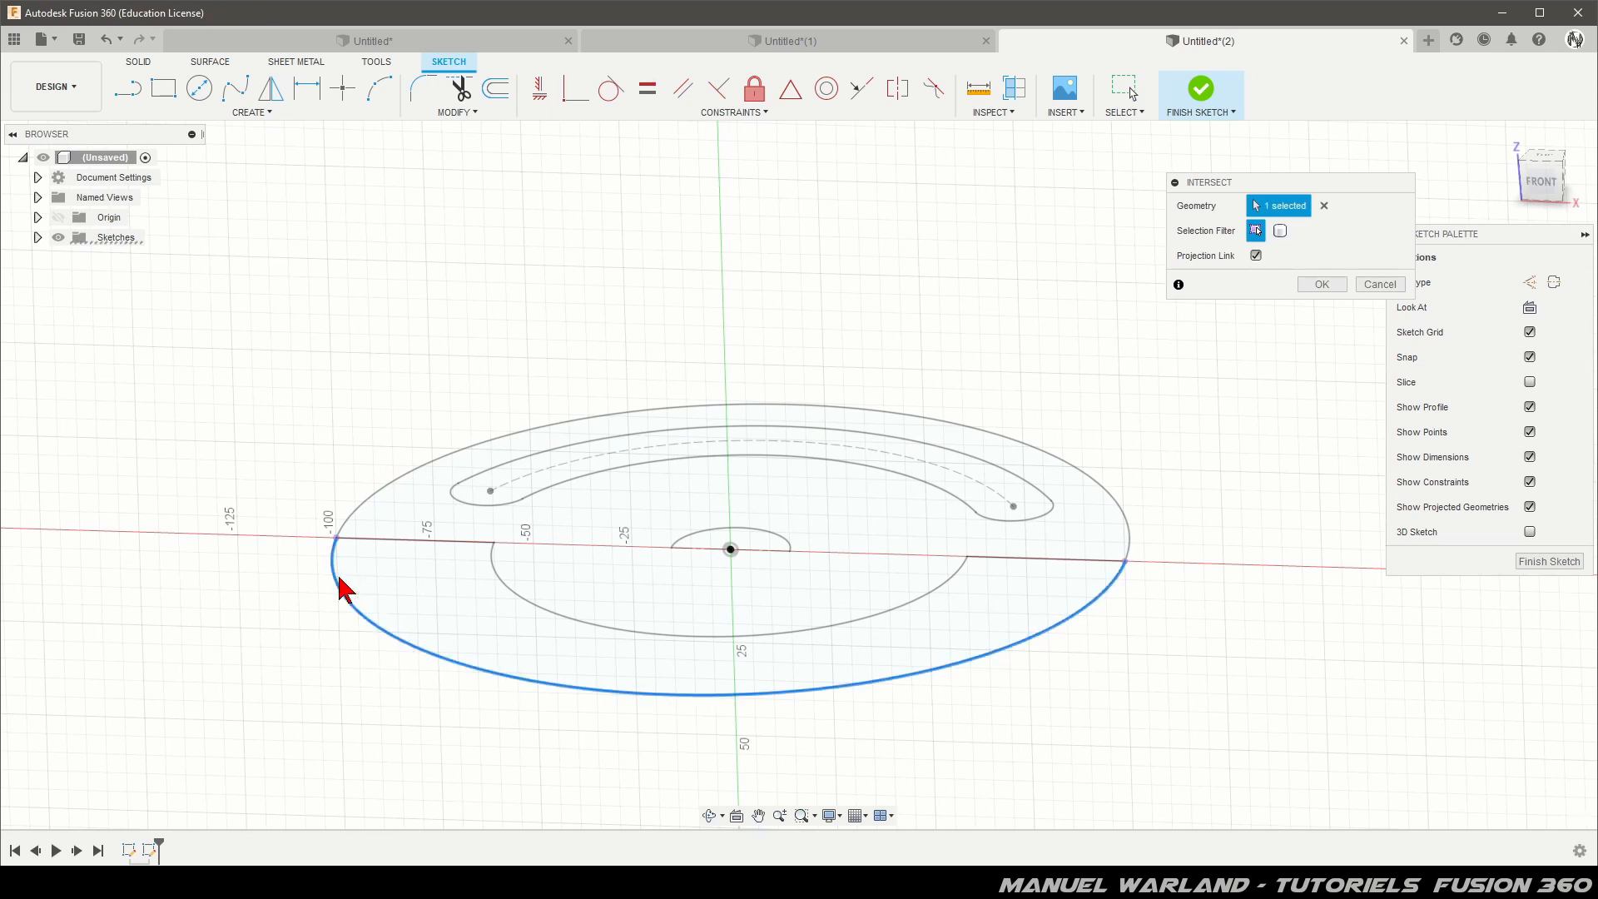
{"action": "left_click", "coordinate": [503, 596]}
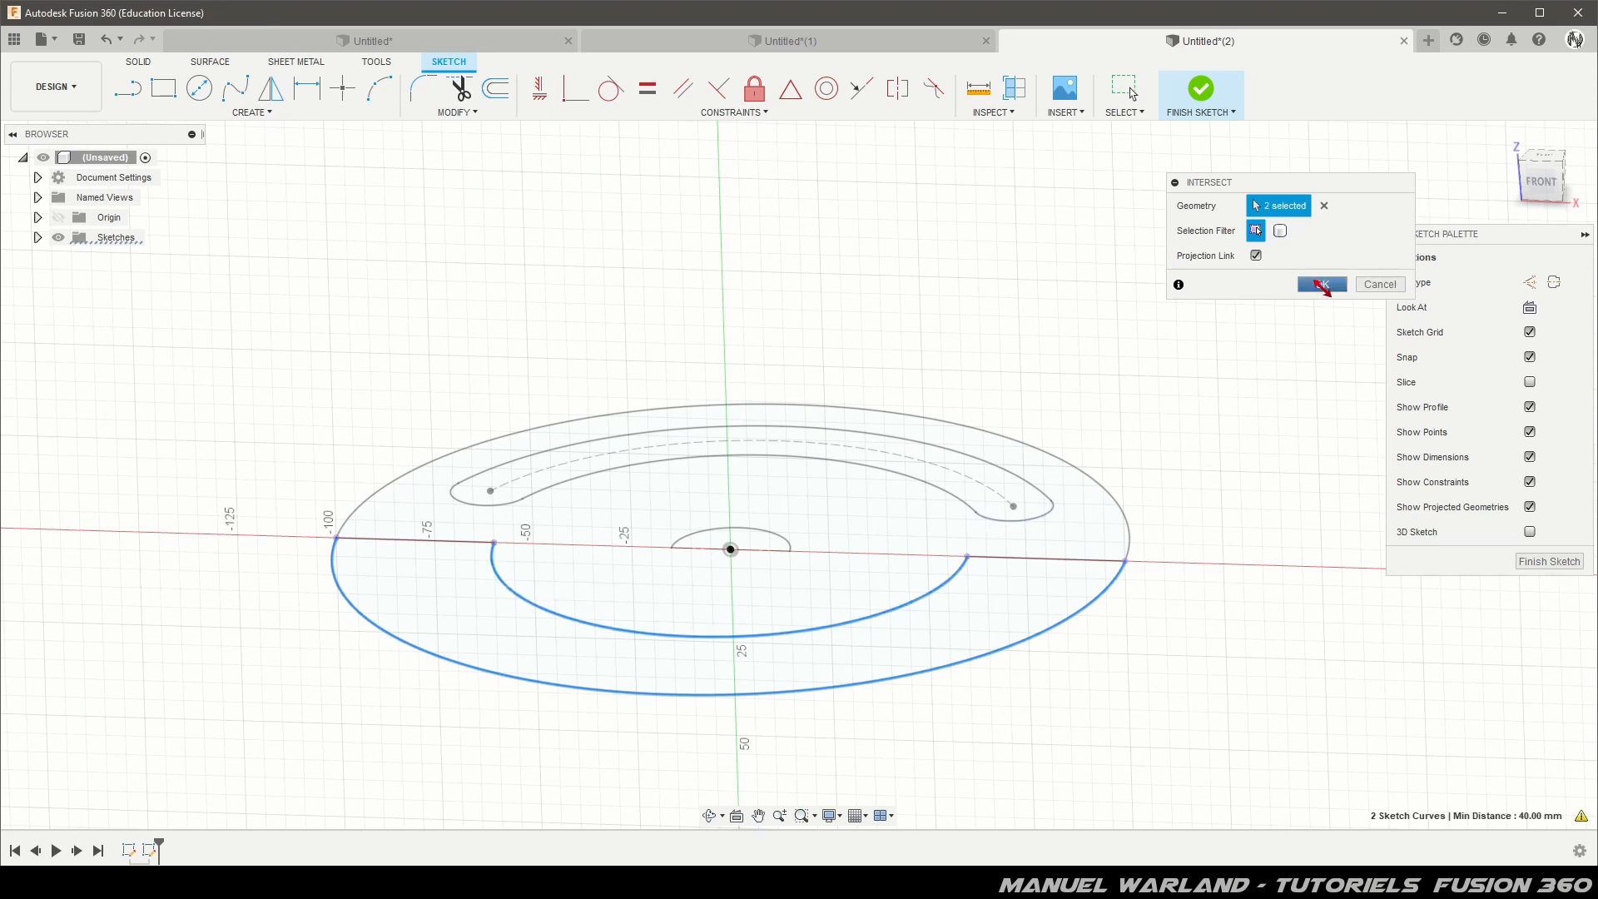
{"action": "left_click", "coordinate": [1324, 285]}
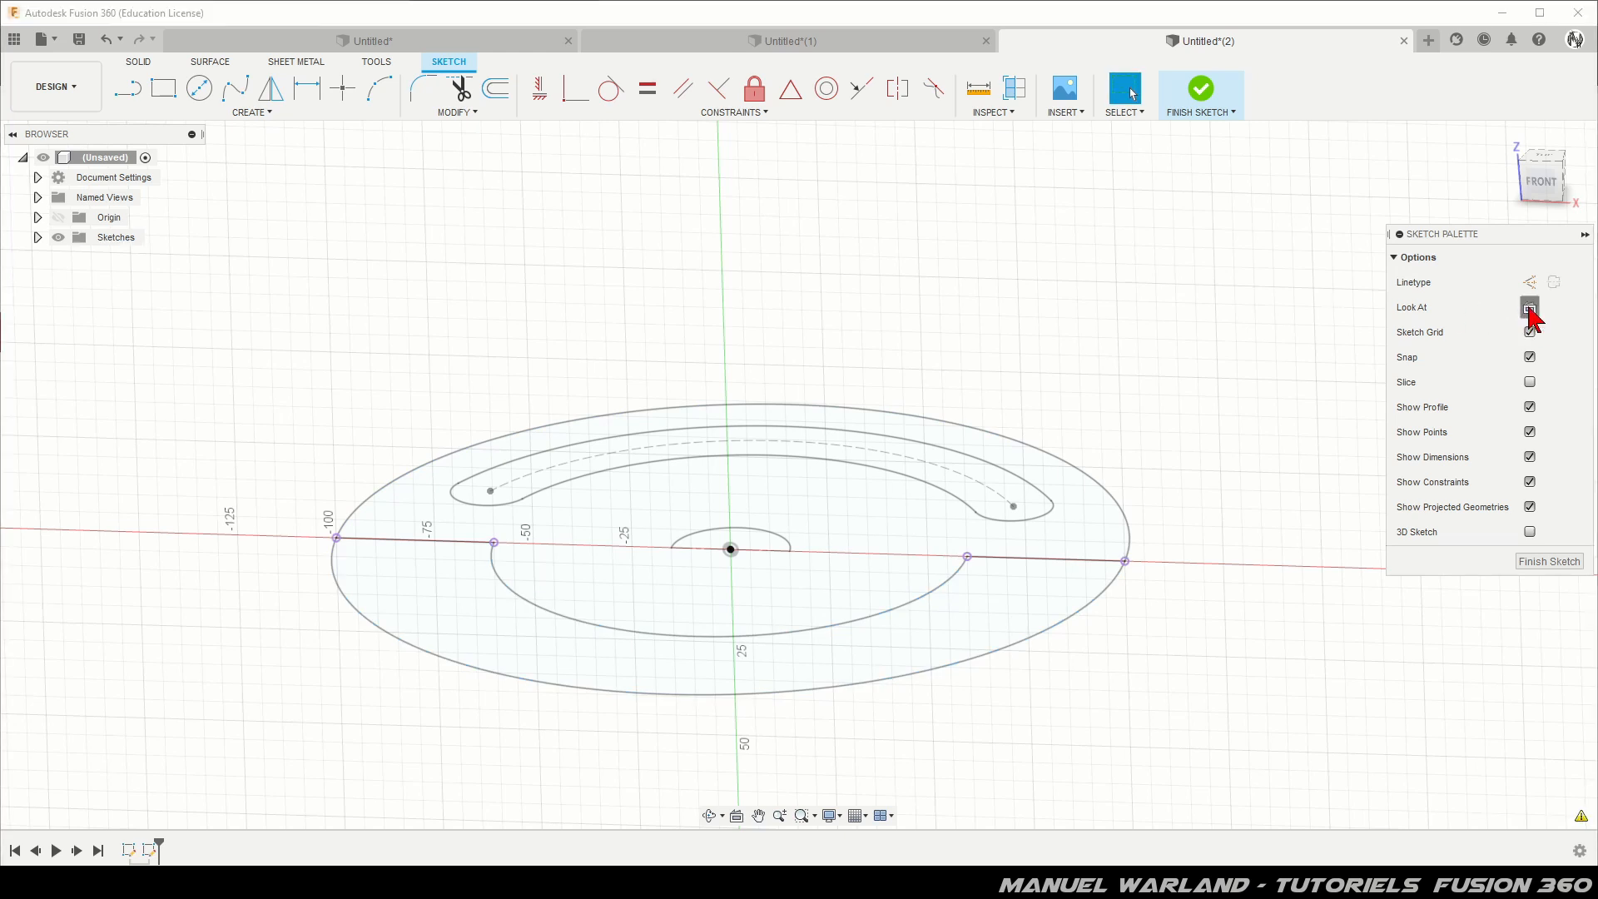
Facing the sketch plane, draw a sloped line from the left outer arc point to about 35 mm above the right outer arc point
{"action": "left_click", "coordinate": [1530, 308]}
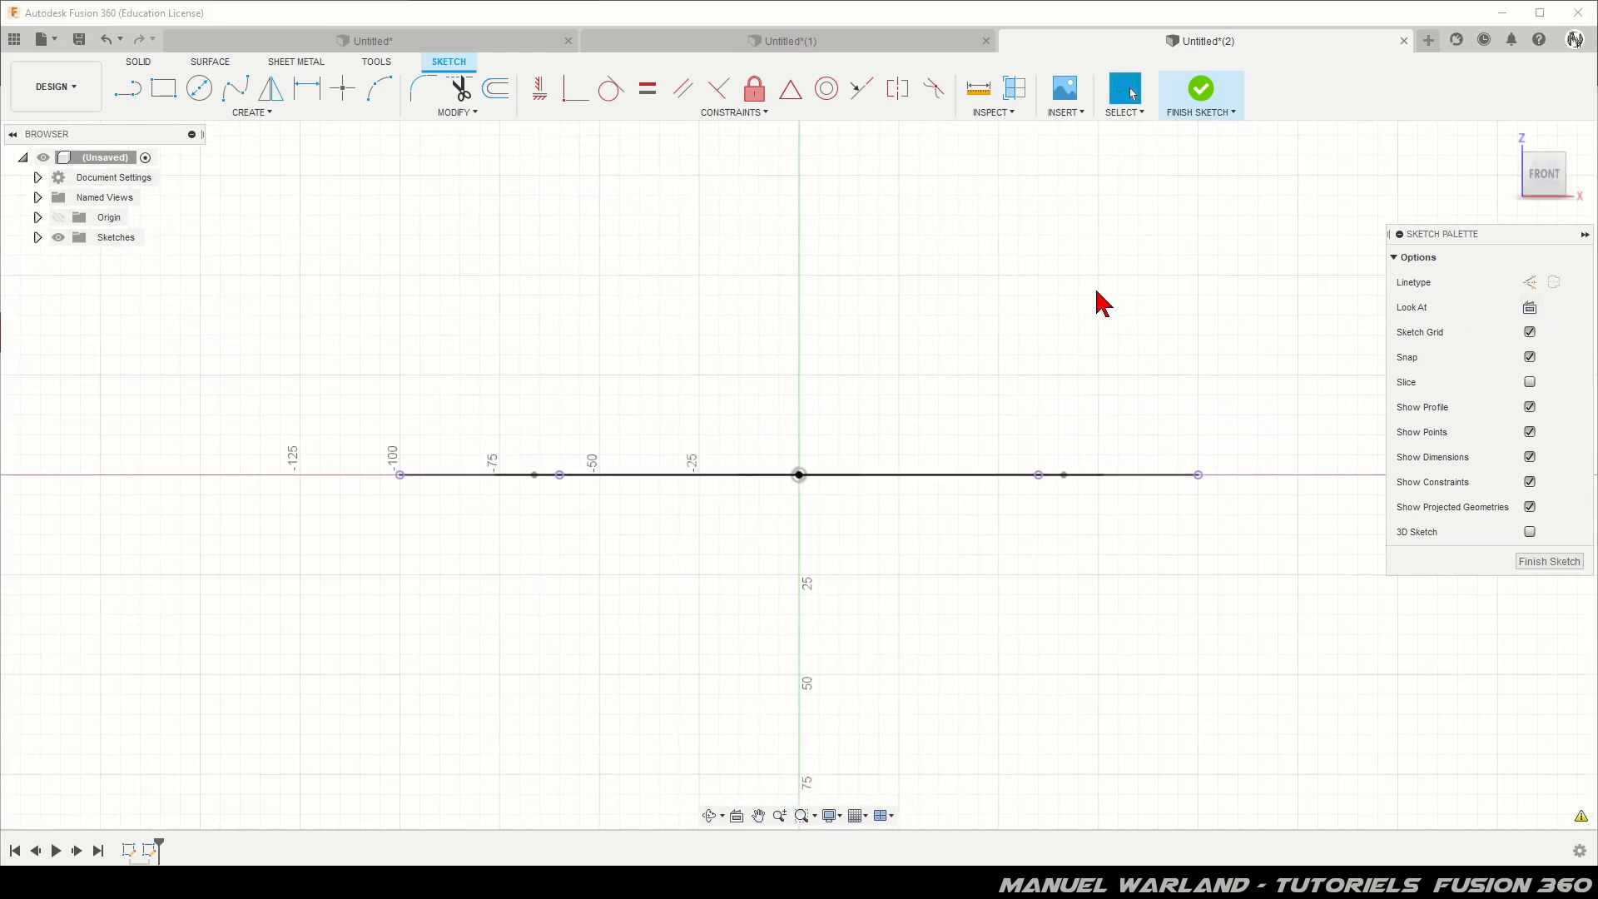
{"action": "left_click", "coordinate": [135, 92]}
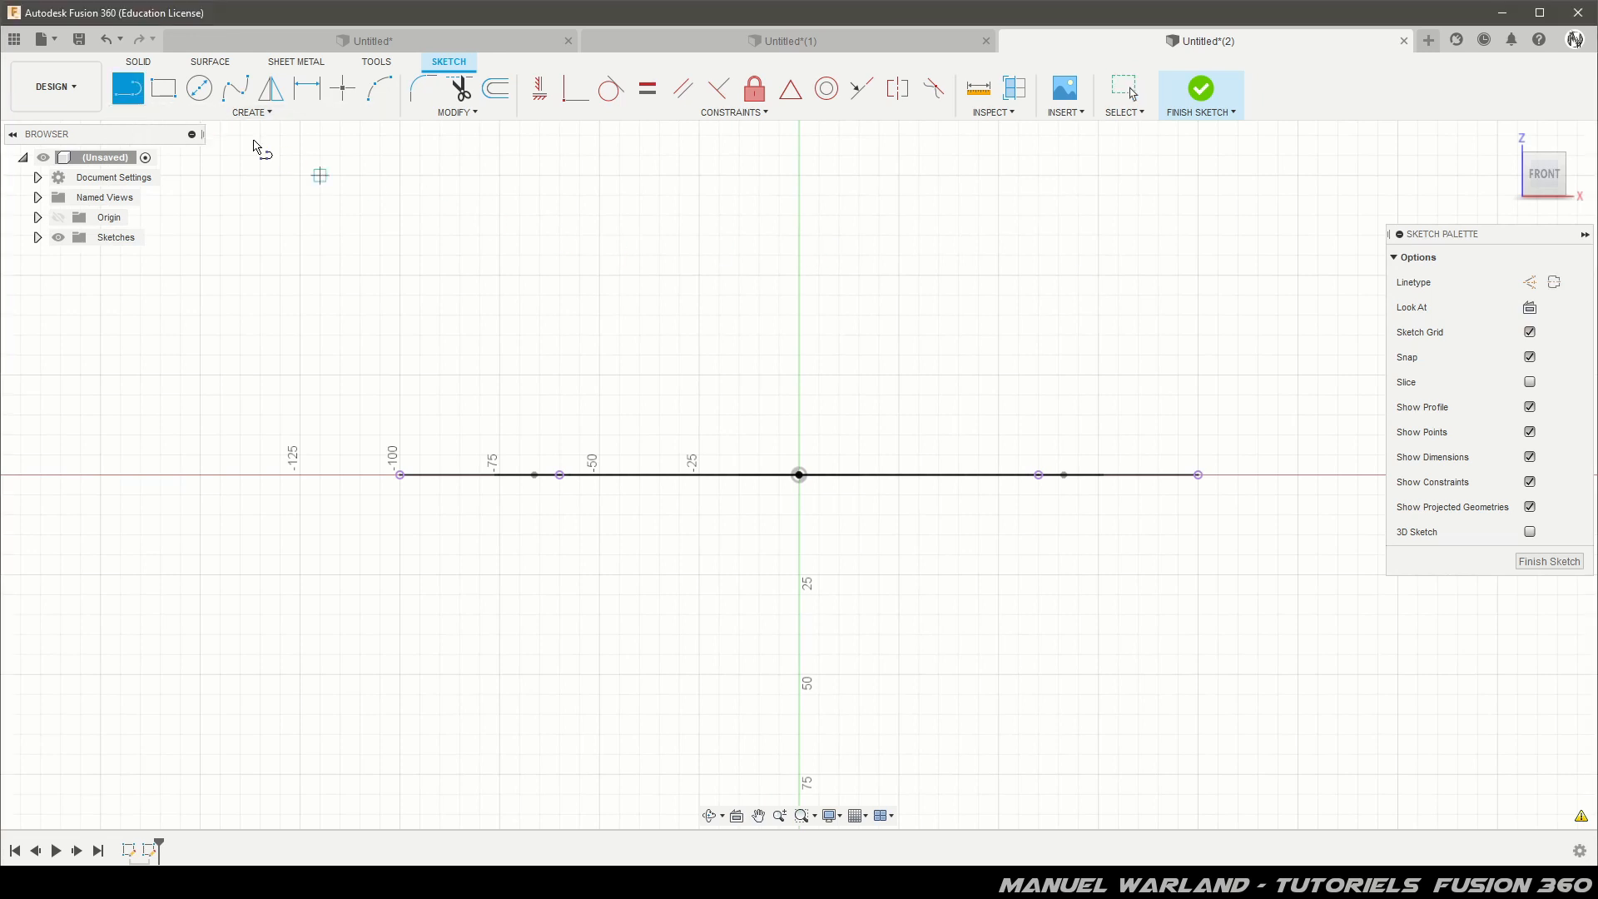
{"action": "left_click", "coordinate": [401, 474]}
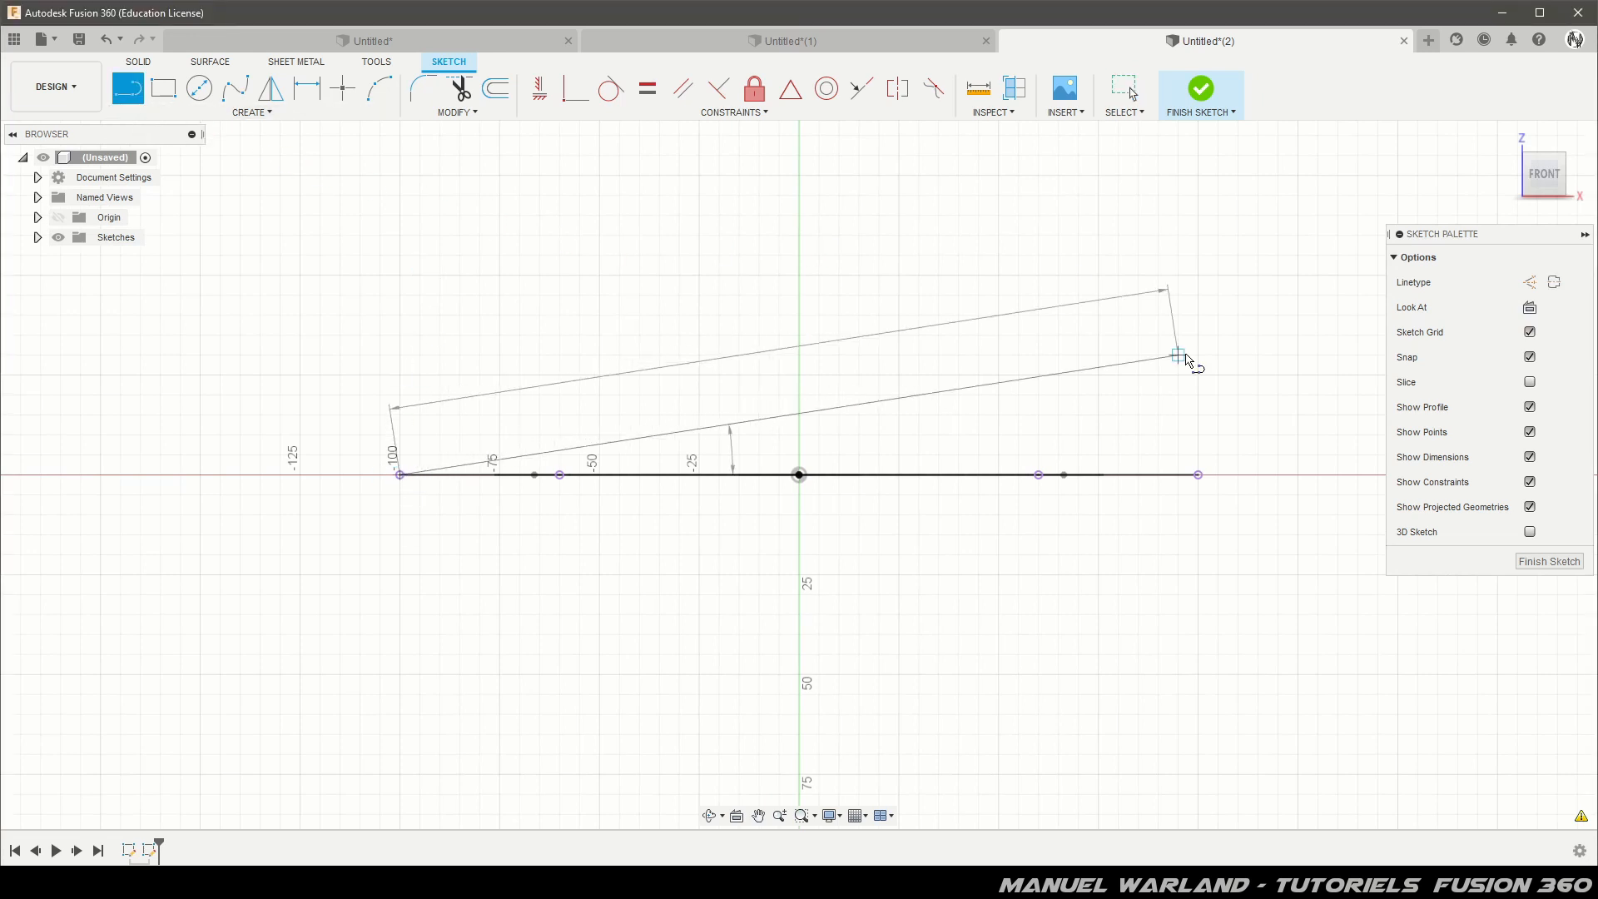
{"action": "left_click", "coordinate": [1199, 337]}
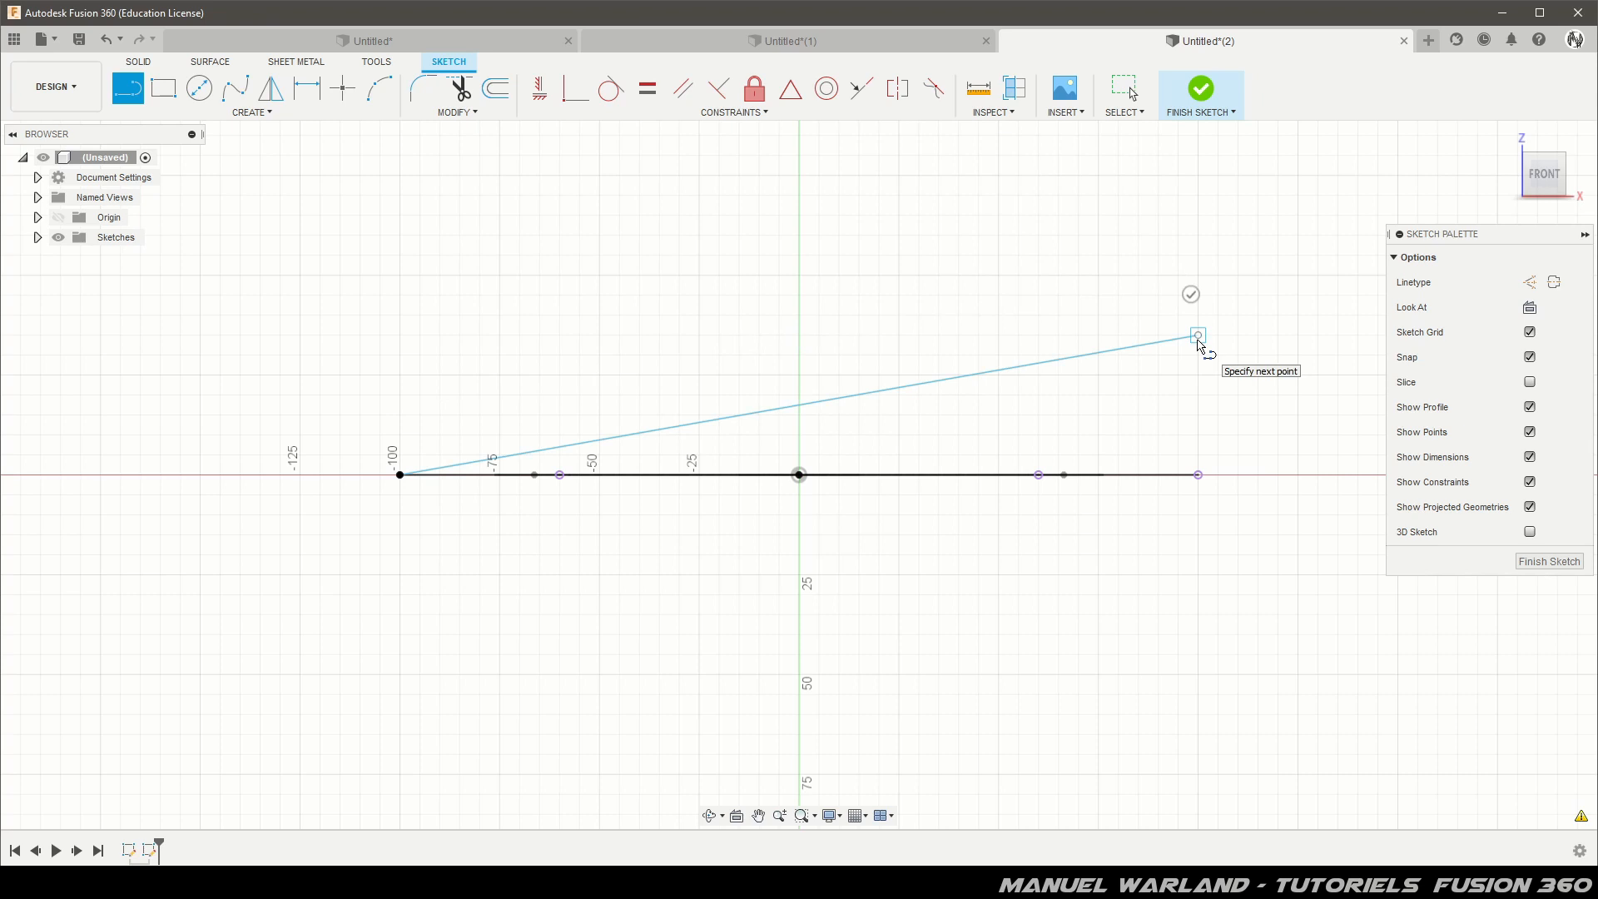
{"action": "left_click", "coordinate": [1193, 297]}
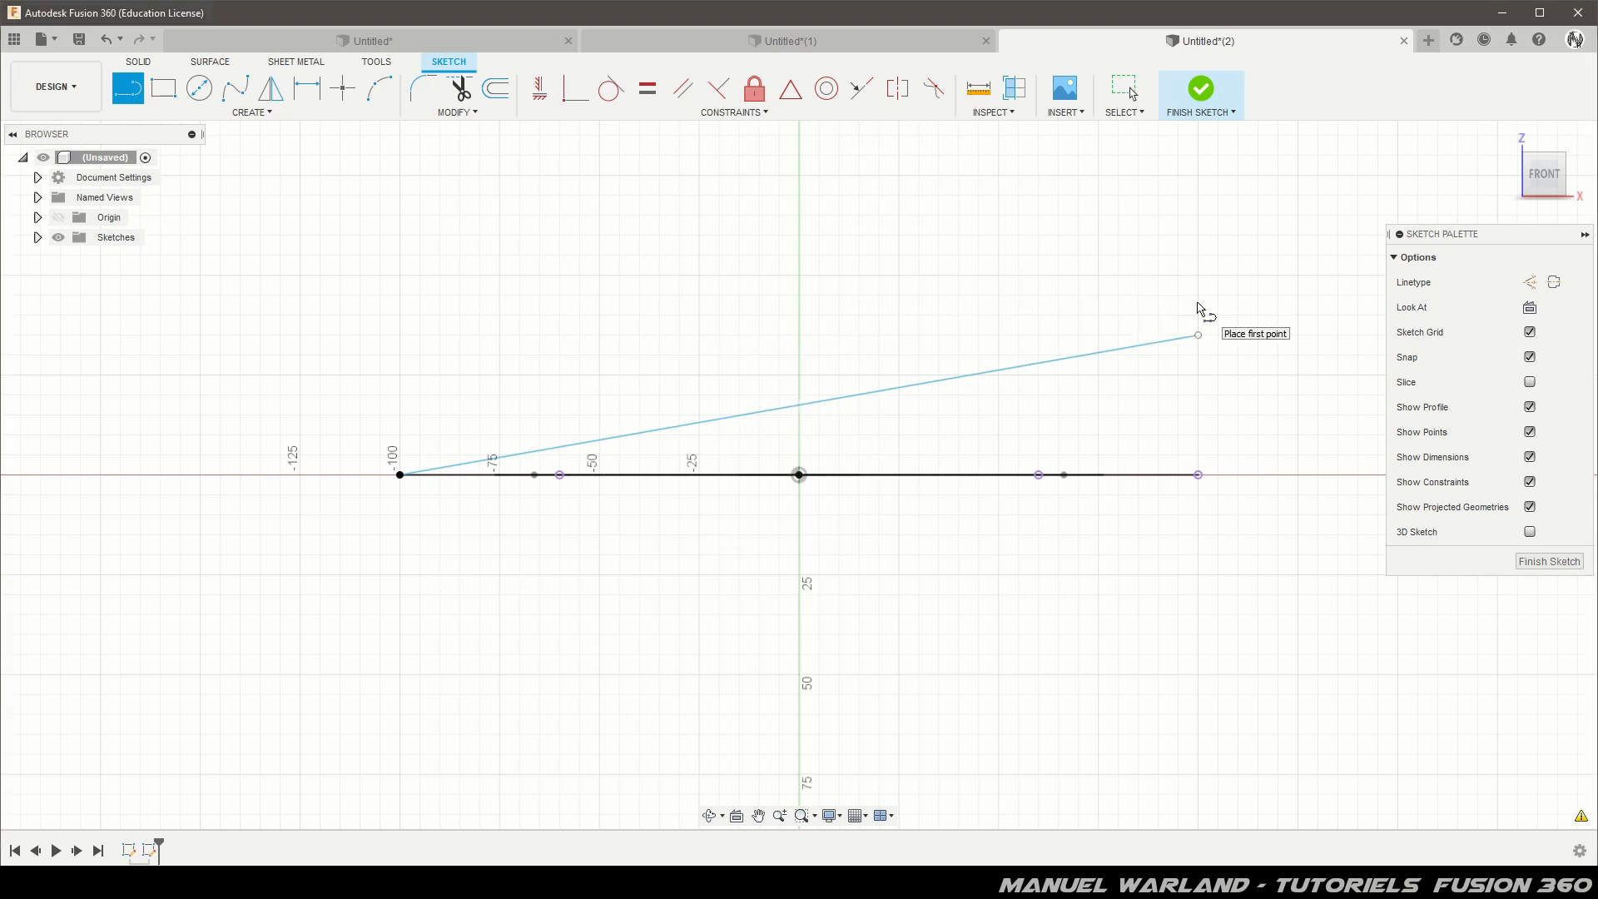
Constrain the sloped line's upper end to sit vertically above the right outer arc point
{"action": "left_click", "coordinate": [540, 88]}
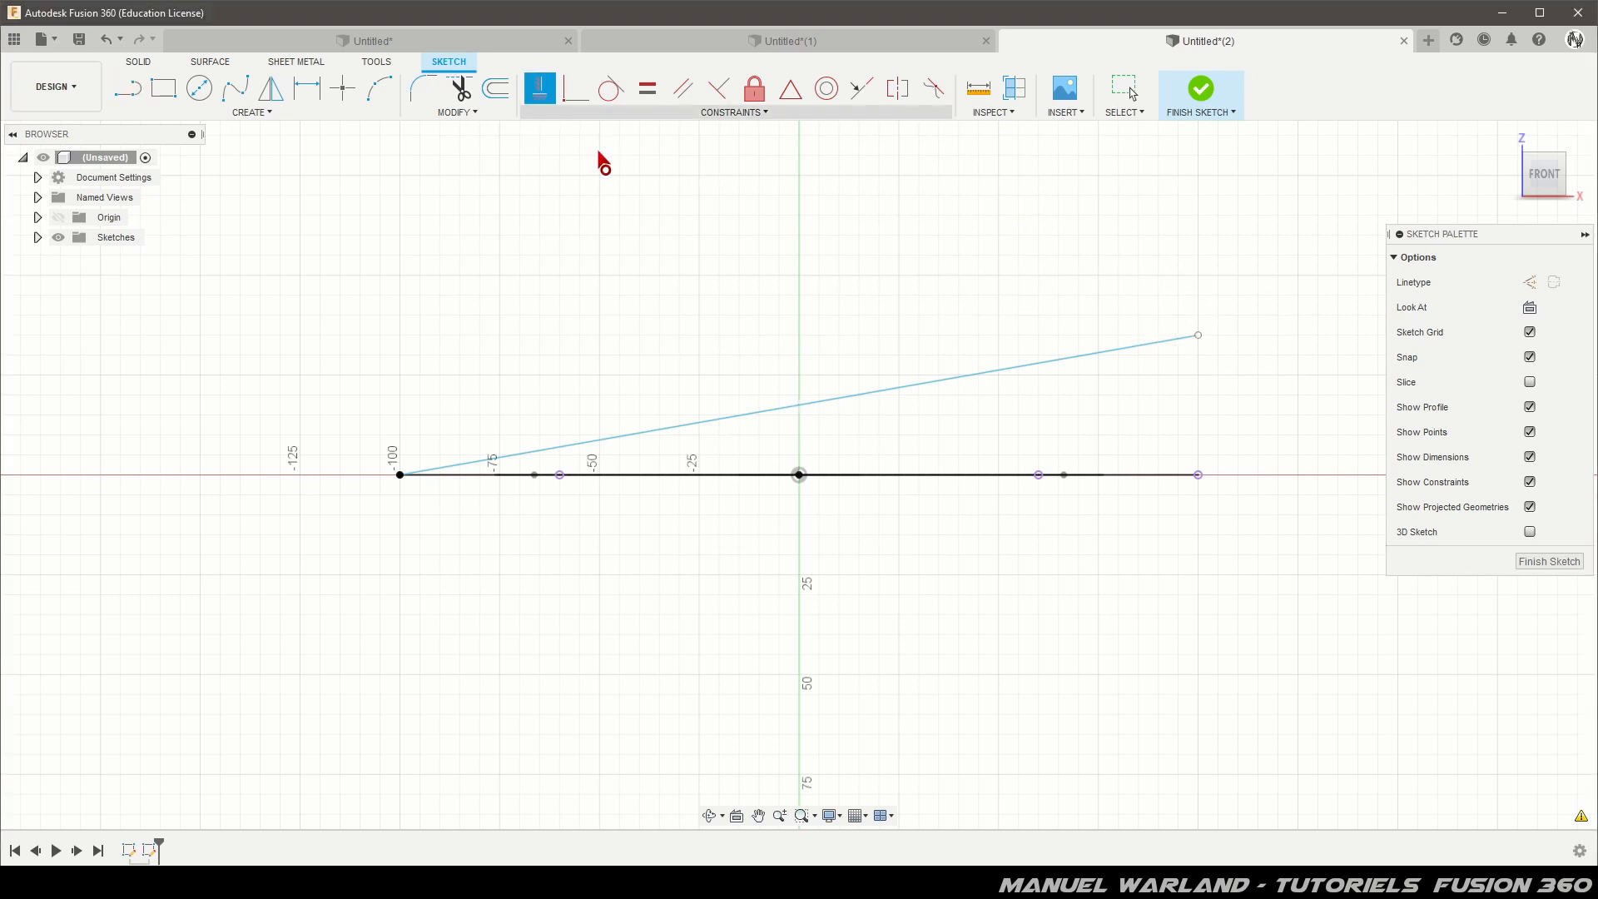
{"action": "left_click", "coordinate": [1198, 337]}
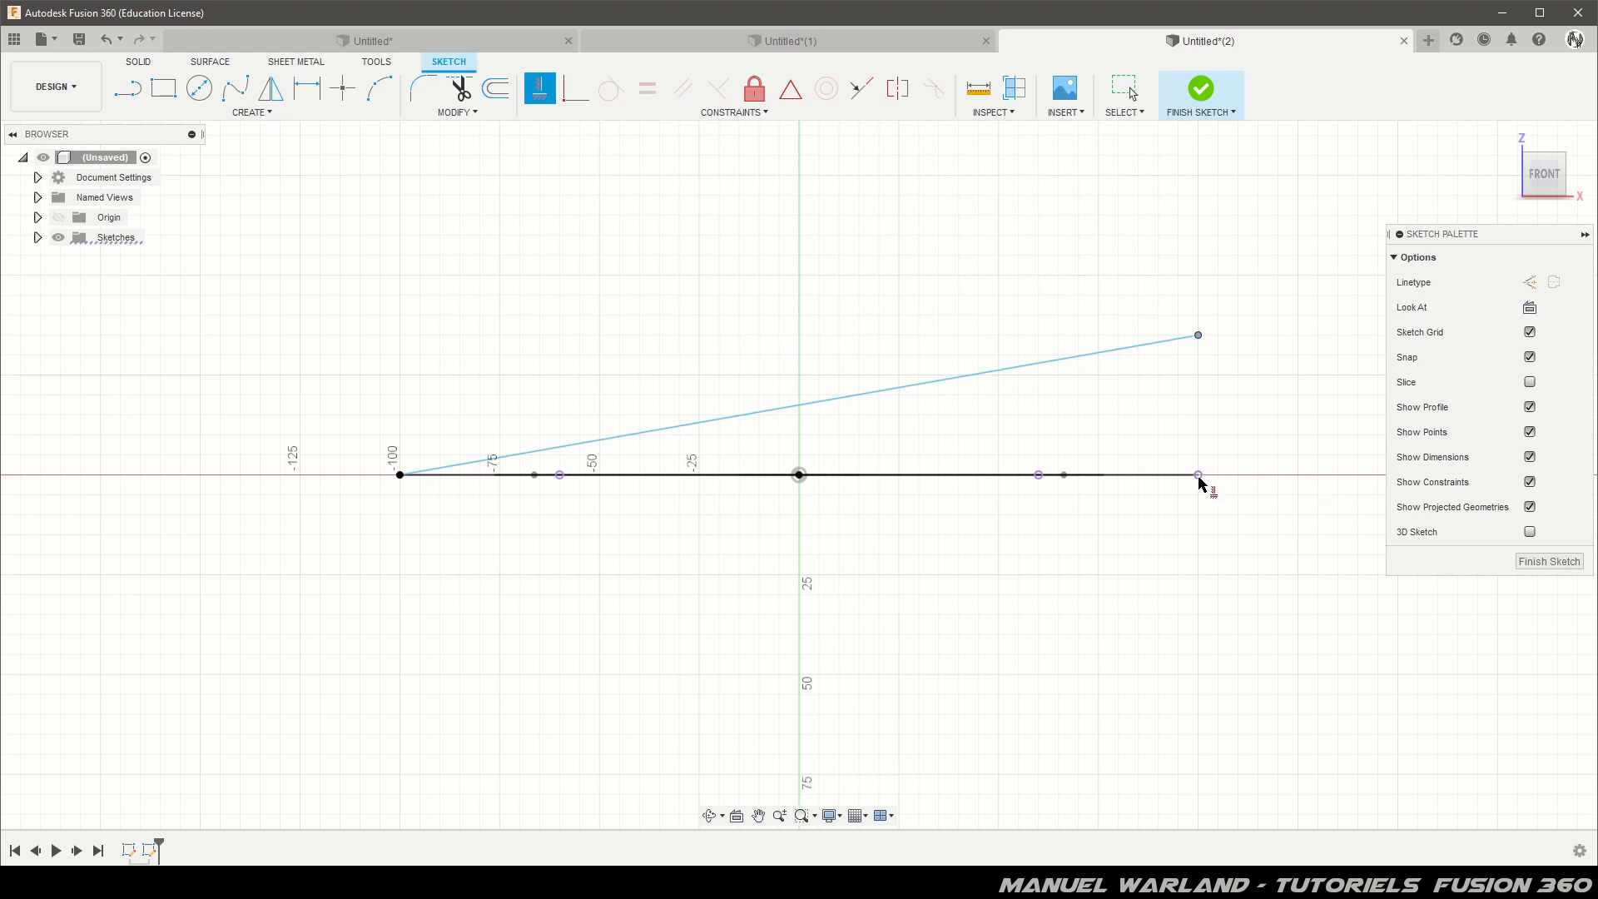
{"action": "left_click", "coordinate": [1199, 478]}
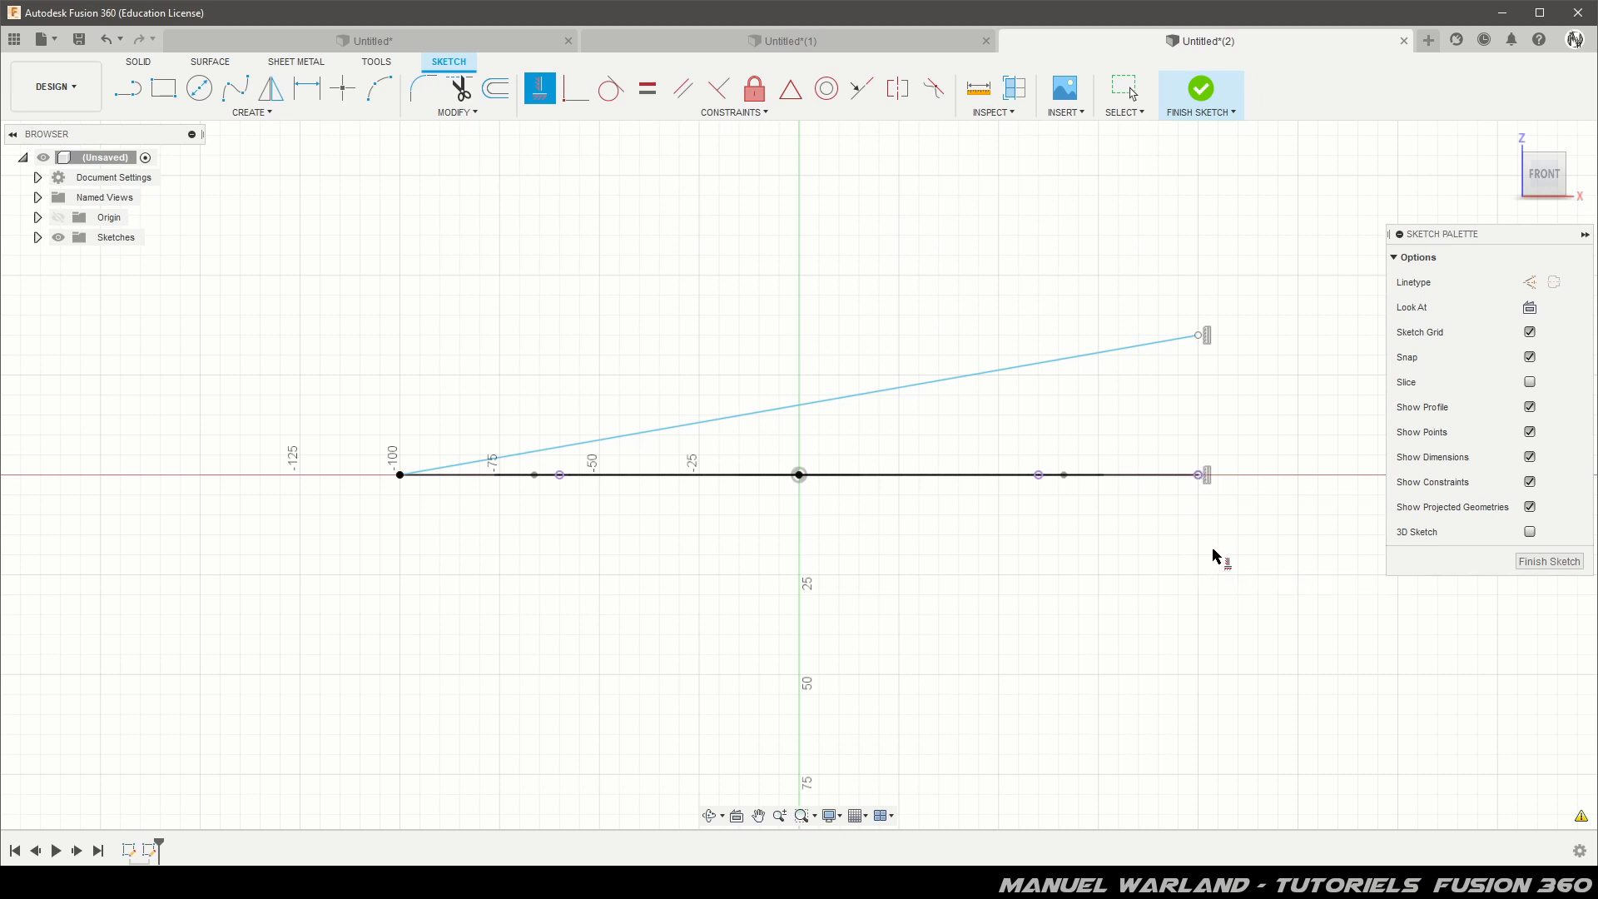
Dimension the height of the sloped line's upper end above the base arc as 40 mm
{"action": "key", "text": "d"}
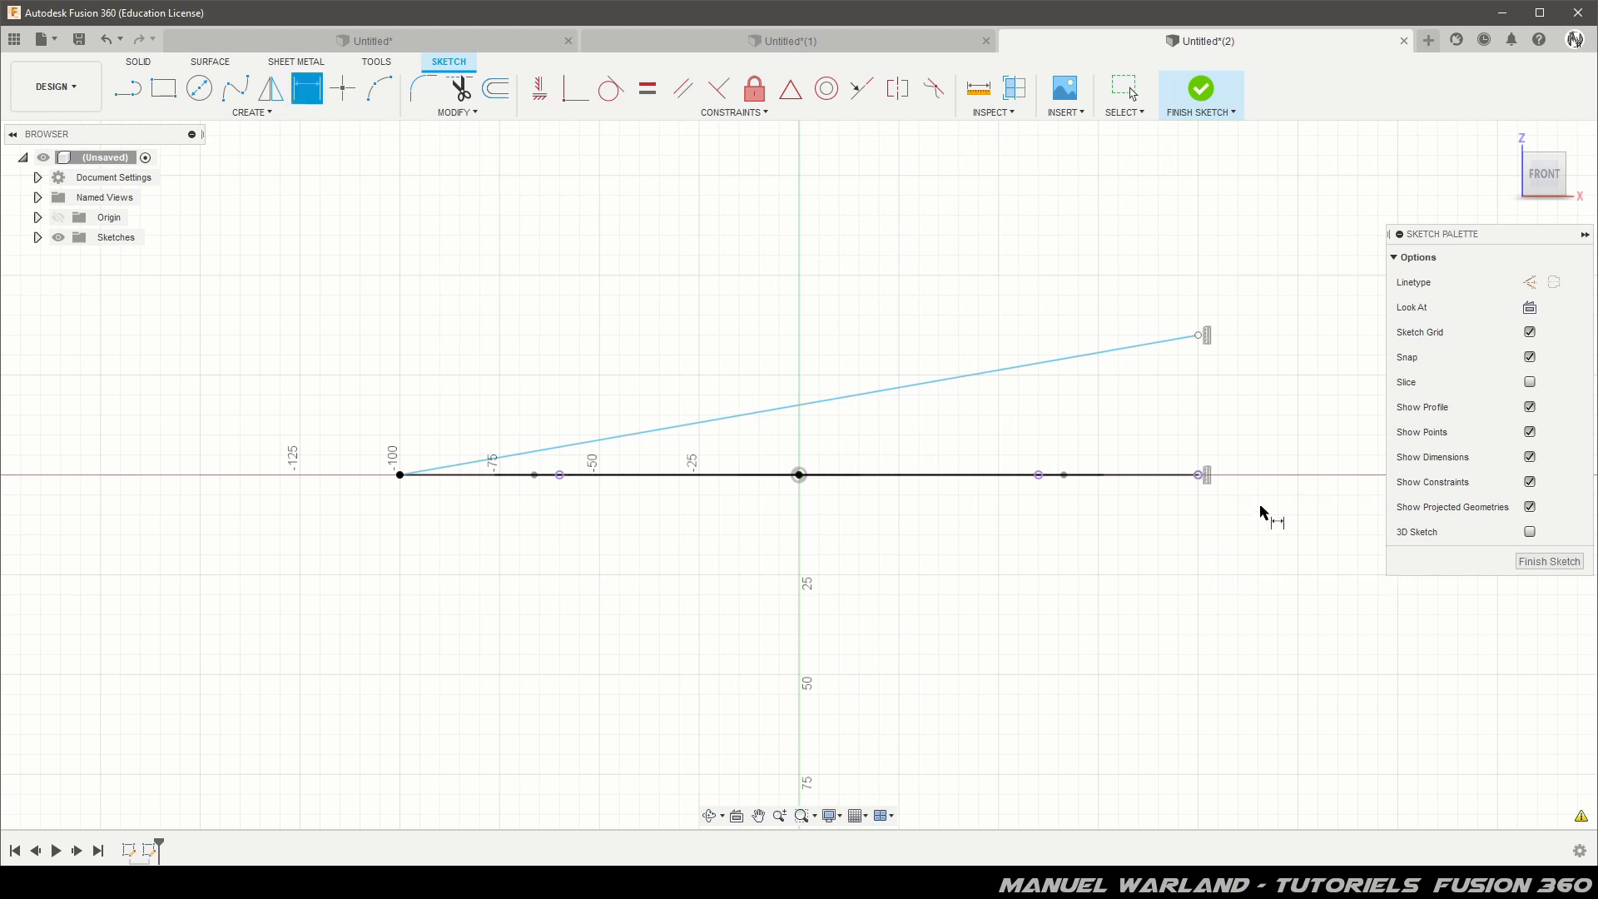
{"action": "left_click", "coordinate": [1199, 336]}
{"action": "left_click", "coordinate": [1202, 475]}
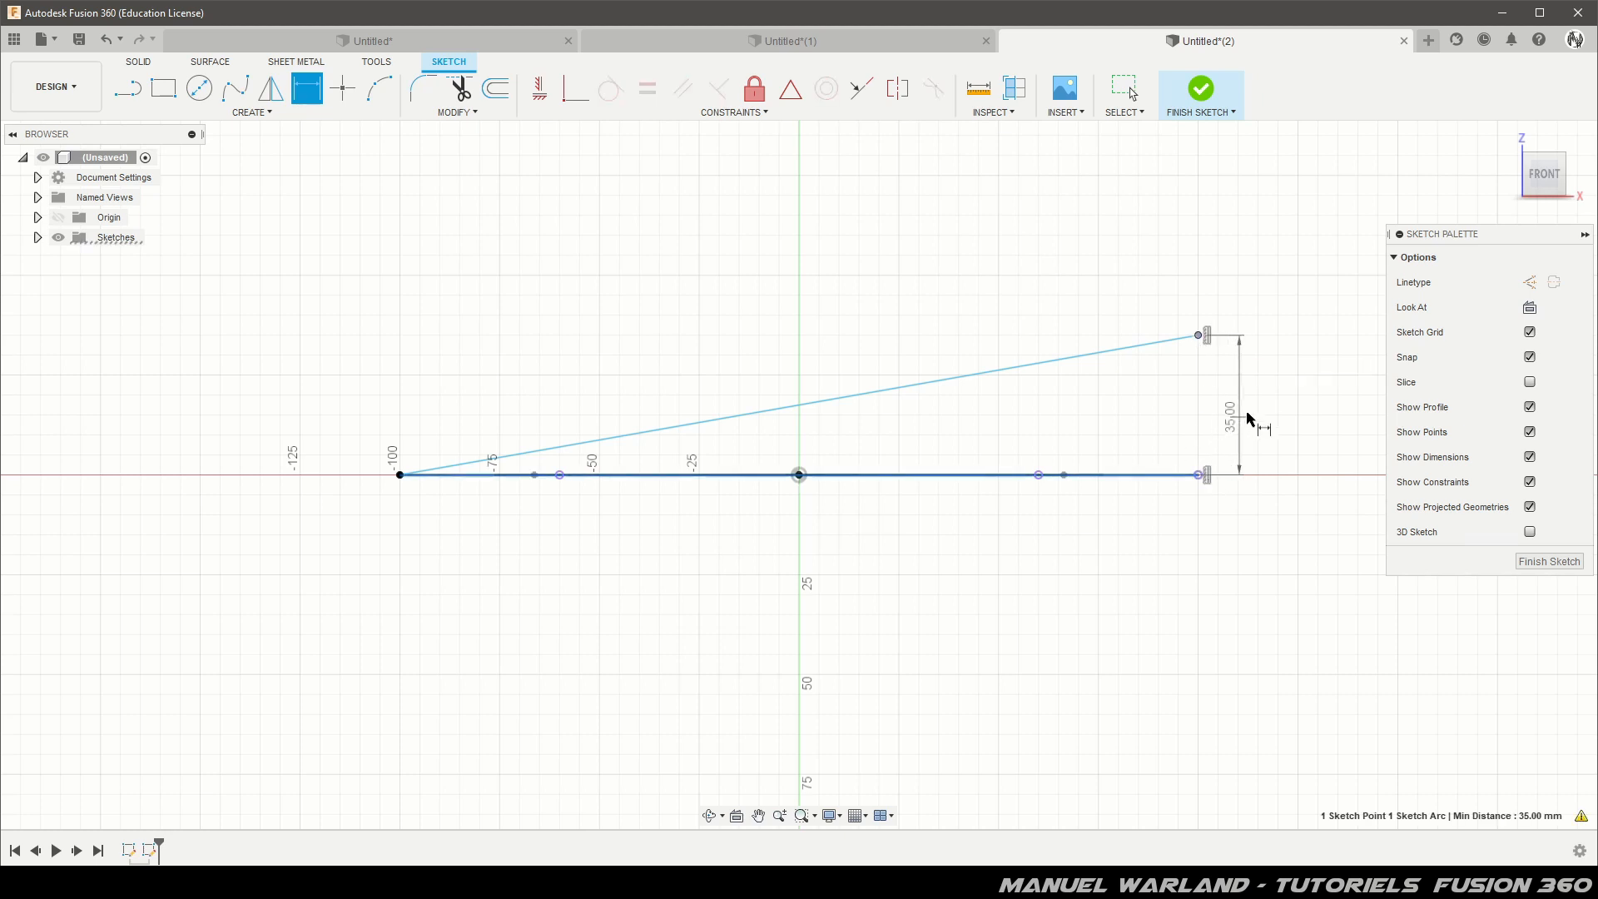
{"action": "left_click", "coordinate": [1255, 423]}
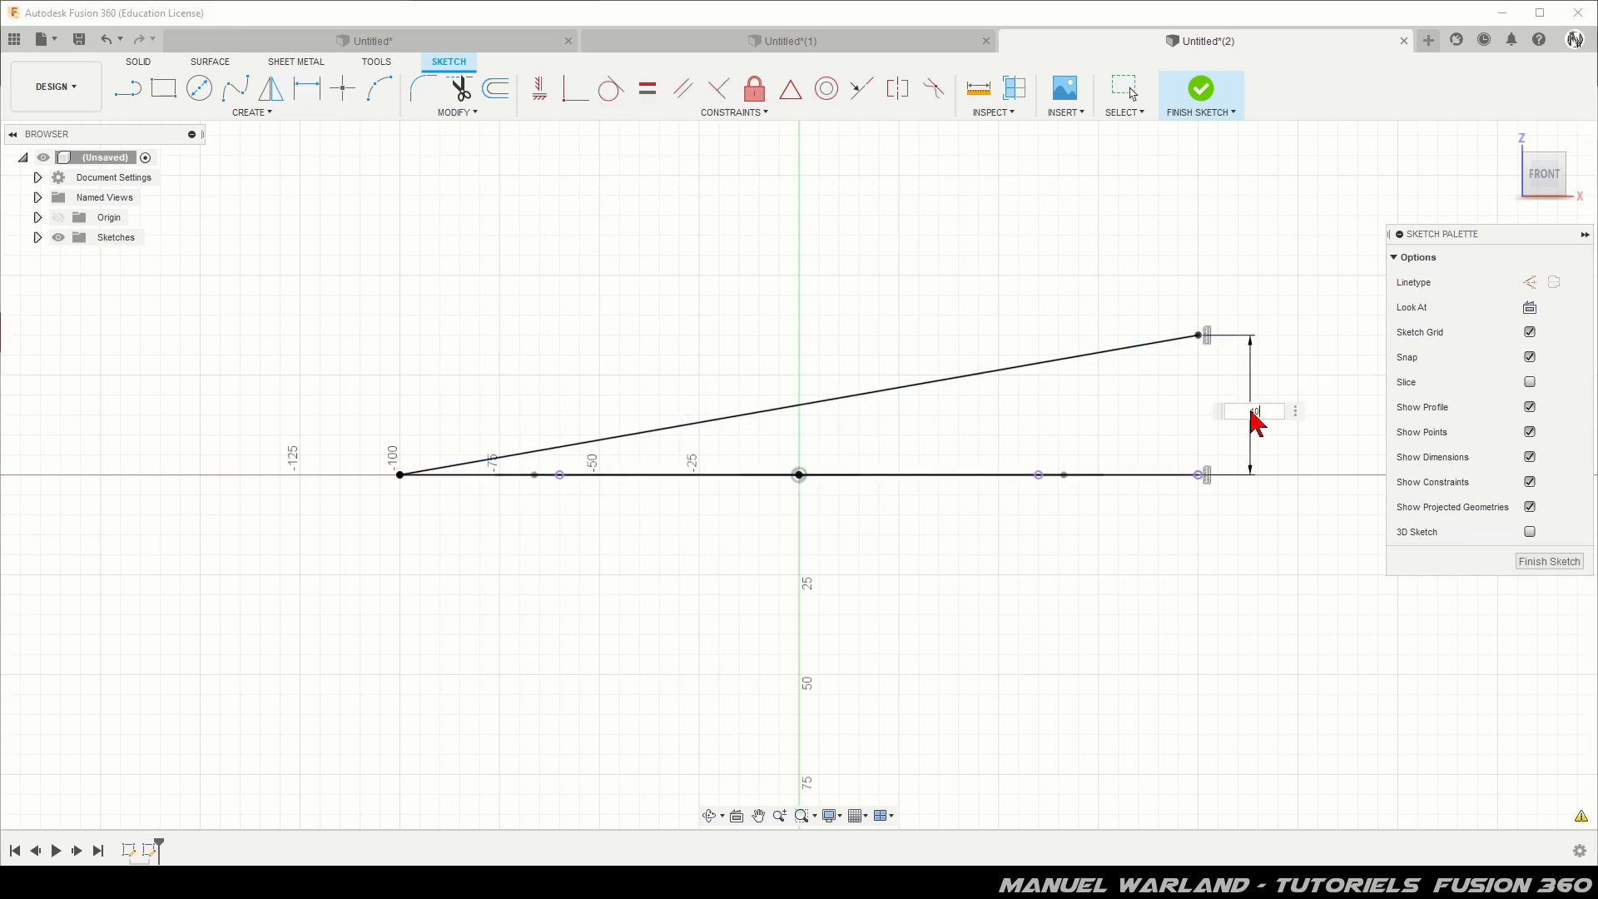
{"action": "type", "text": "40"}
{"action": "key", "text": "Return"}
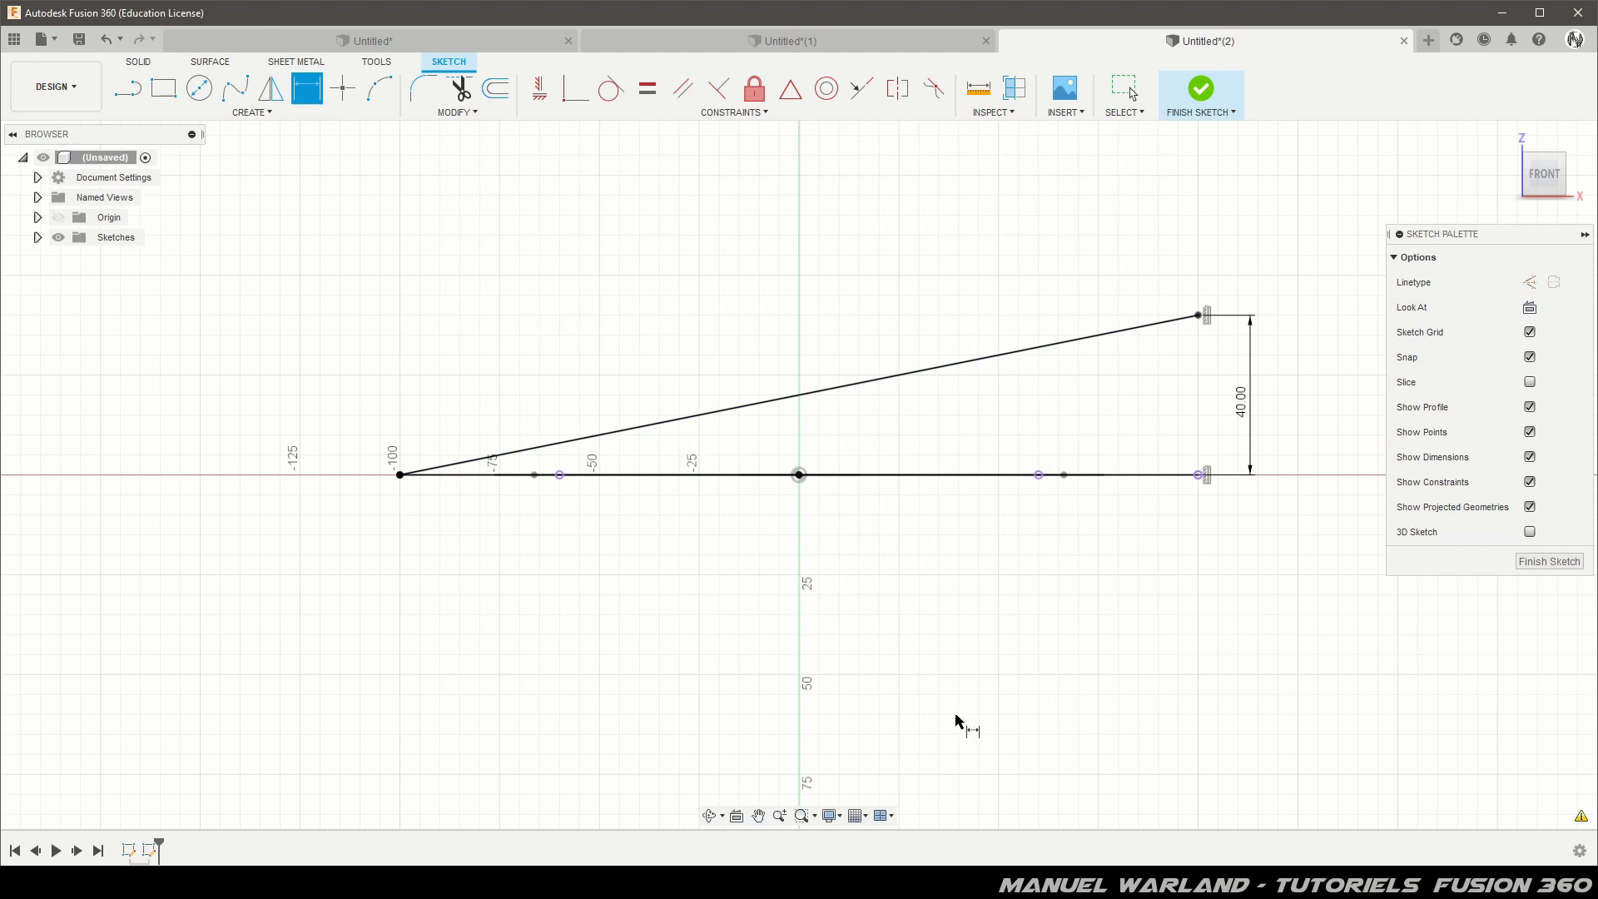
Draw a second sloped line from the left inner arc point, rising at about 20 degrees towards the upper right
{"action": "left_click", "coordinate": [131, 93]}
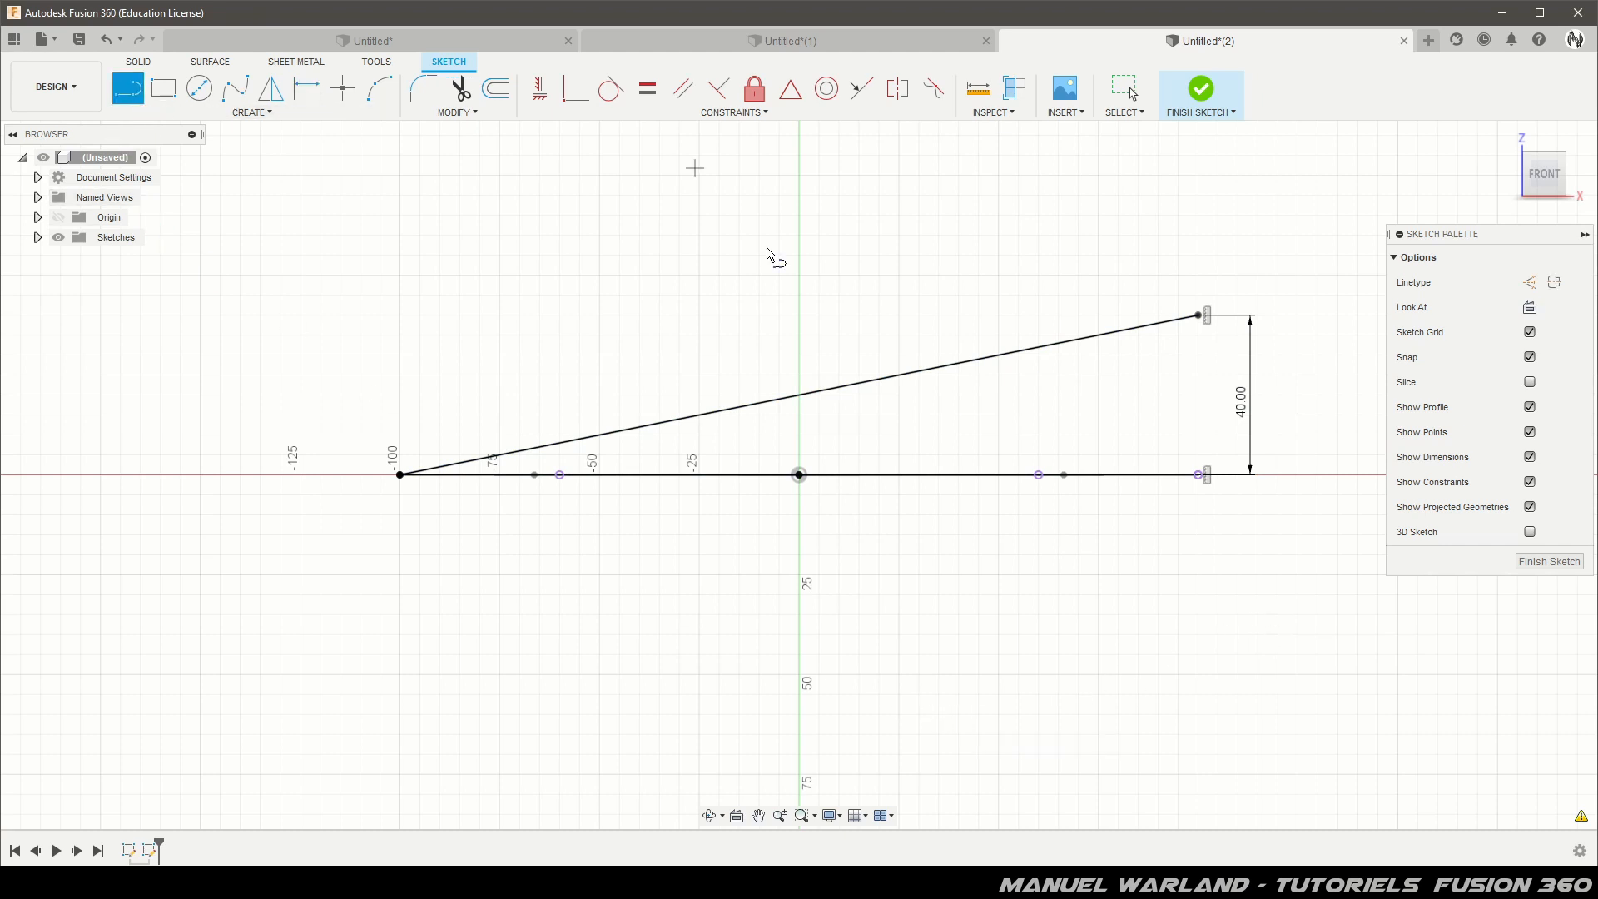
{"action": "left_click", "coordinate": [560, 475]}
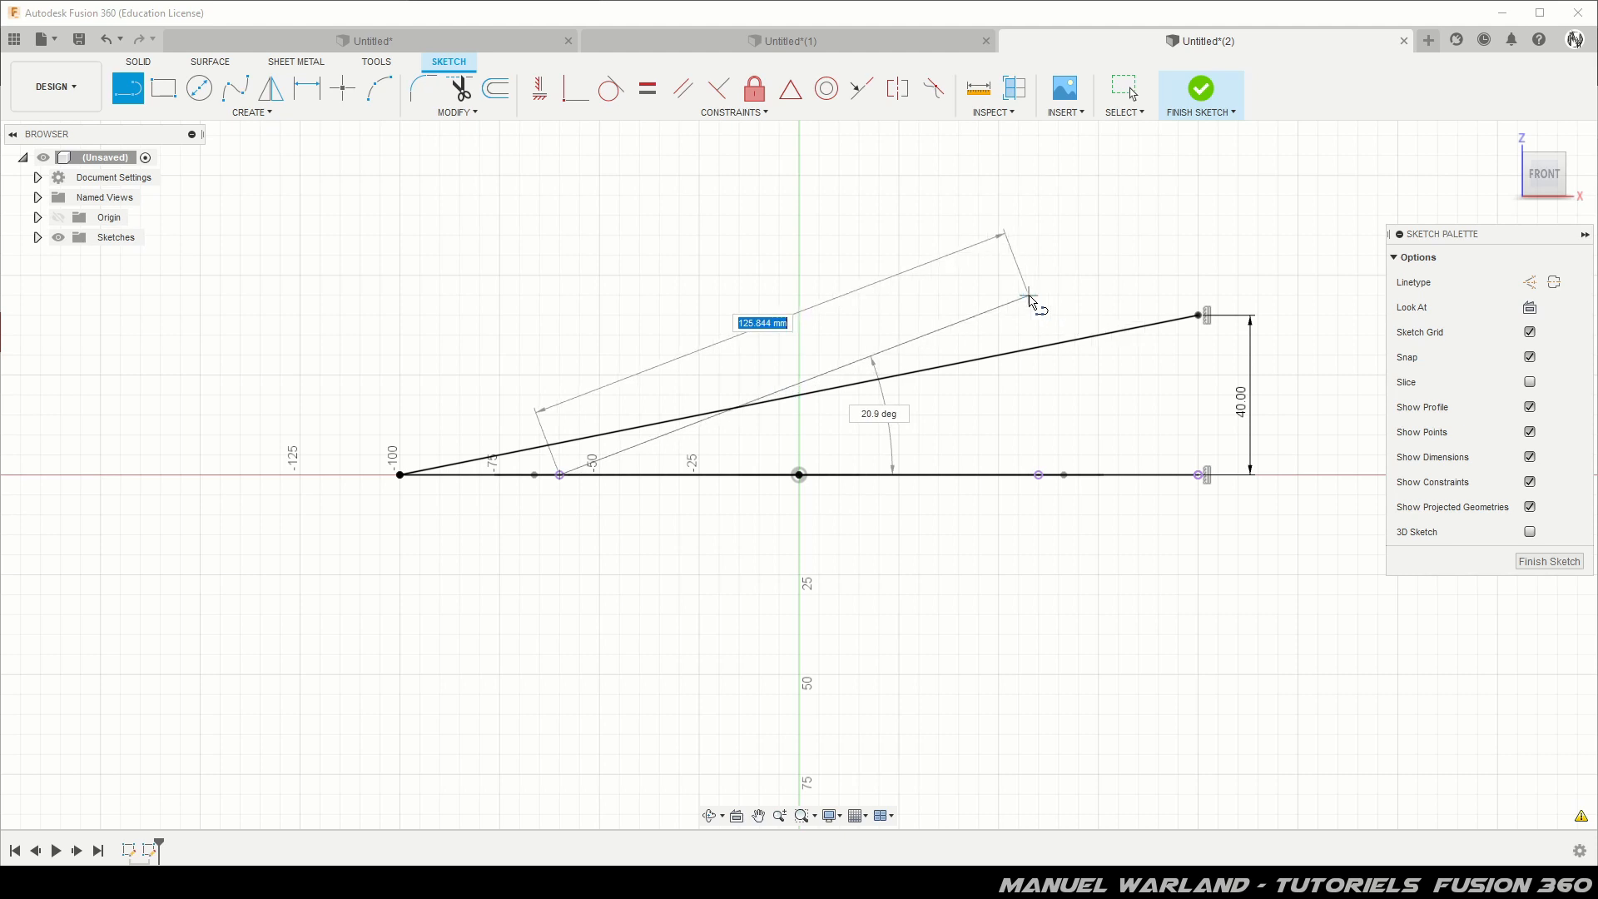
{"action": "left_click", "coordinate": [1017, 307]}
{"action": "left_click", "coordinate": [1003, 266]}
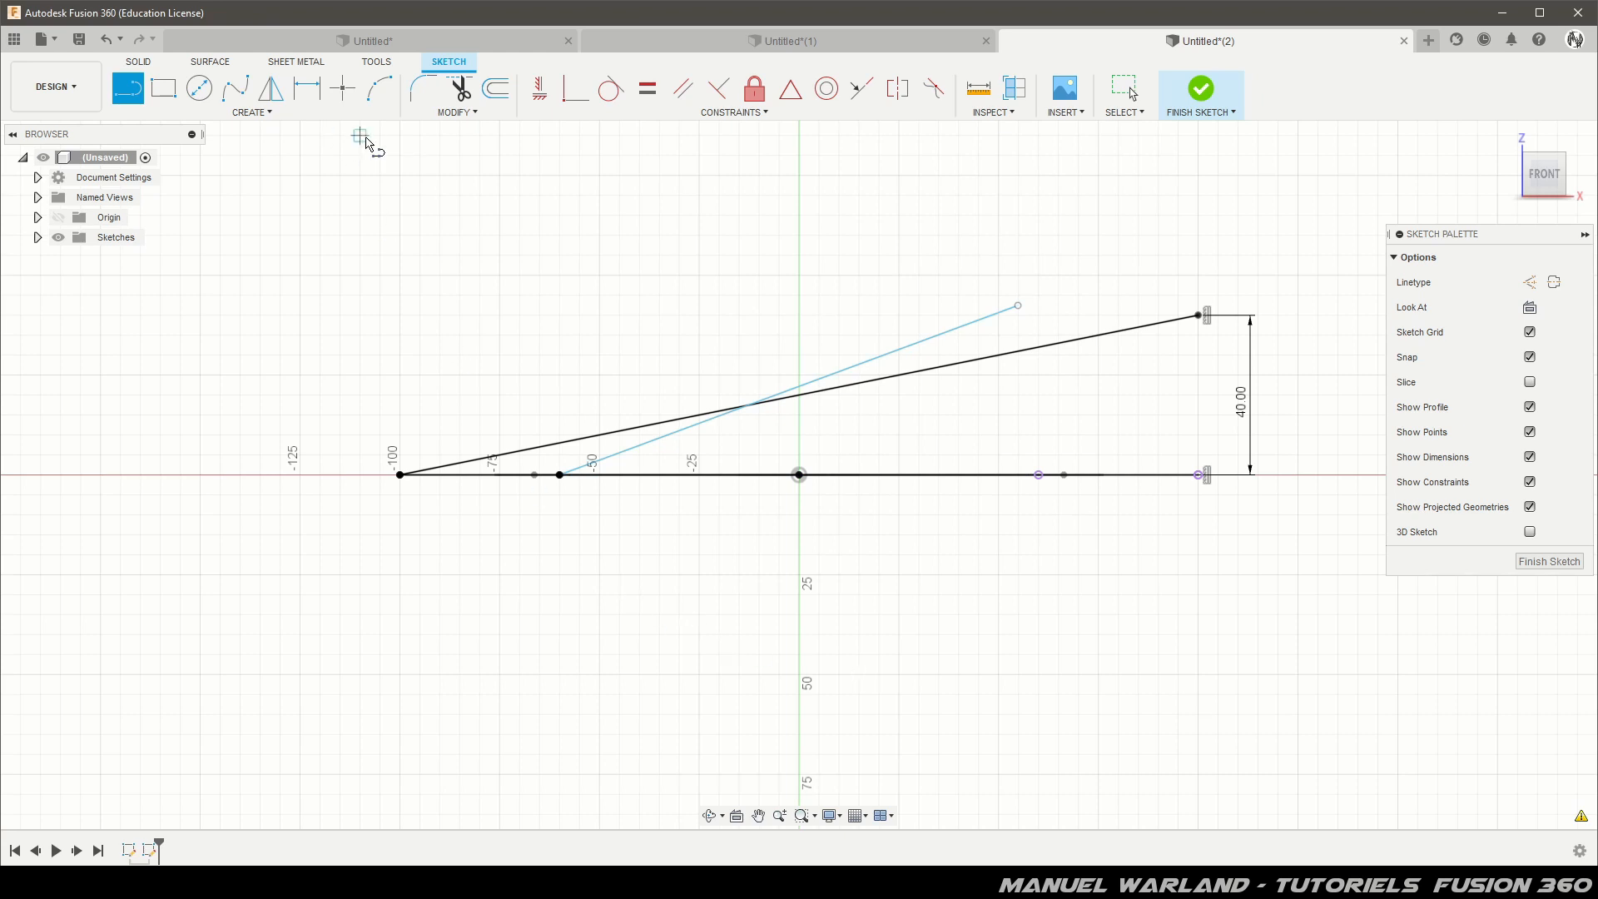
Constrain the second line's upper end to align horizontally with the first line's upper end
{"action": "left_click", "coordinate": [539, 88]}
{"action": "left_click", "coordinate": [1019, 306]}
{"action": "left_click", "coordinate": [1199, 316]}
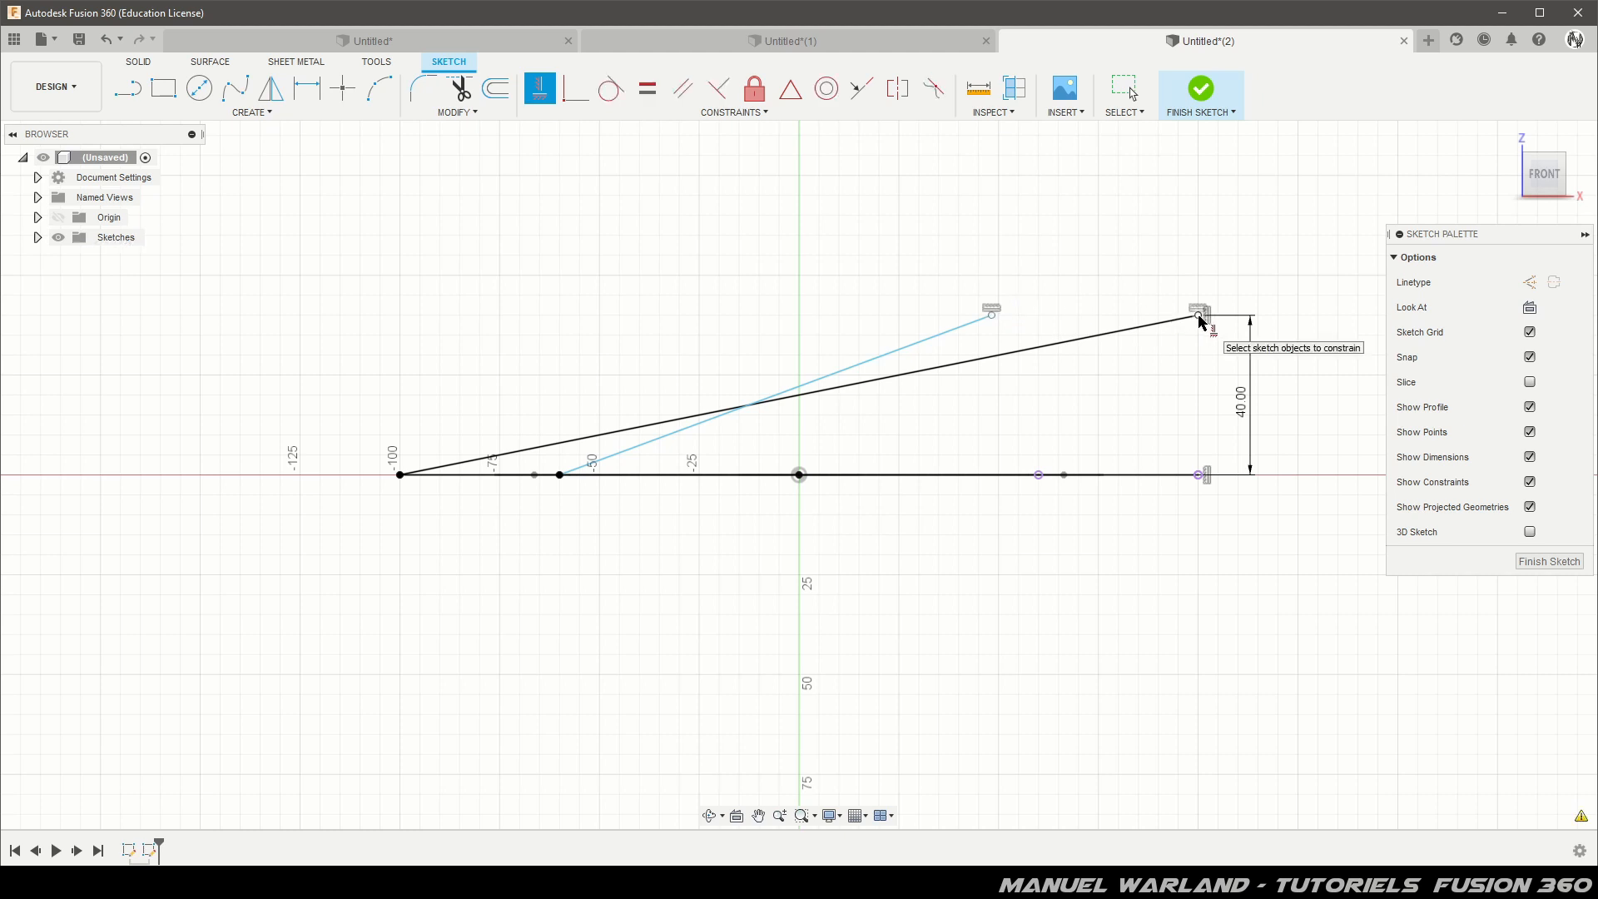
Try to align the second line's upper end vertically with the right inner arc point, then undo the constraint
{"action": "left_click", "coordinate": [993, 316]}
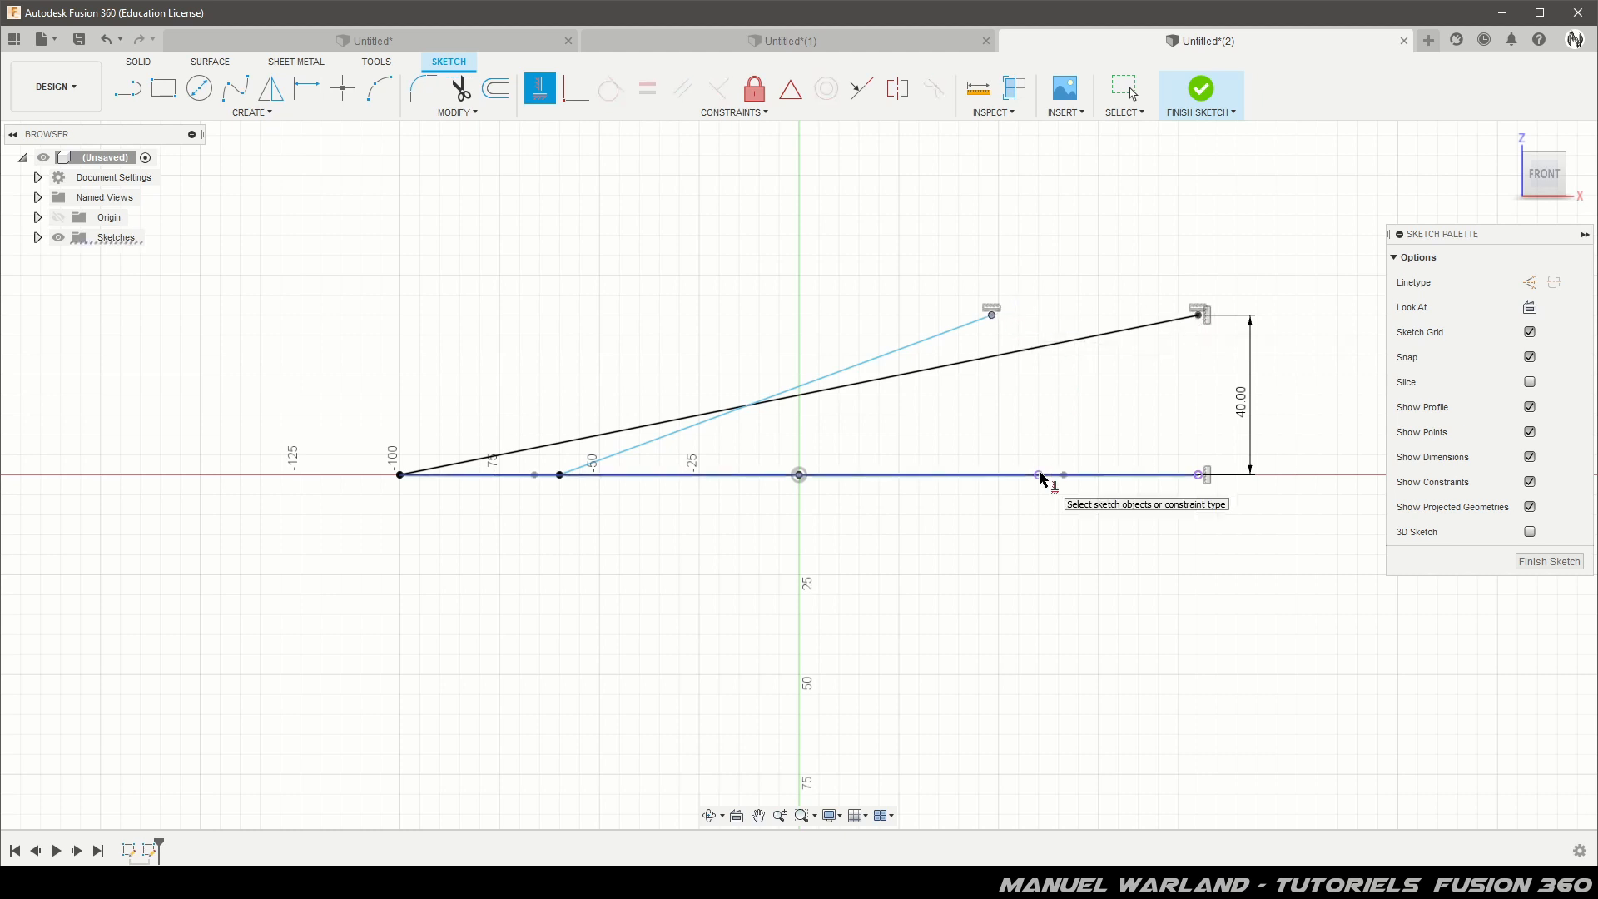
{"action": "left_click", "coordinate": [1040, 474]}
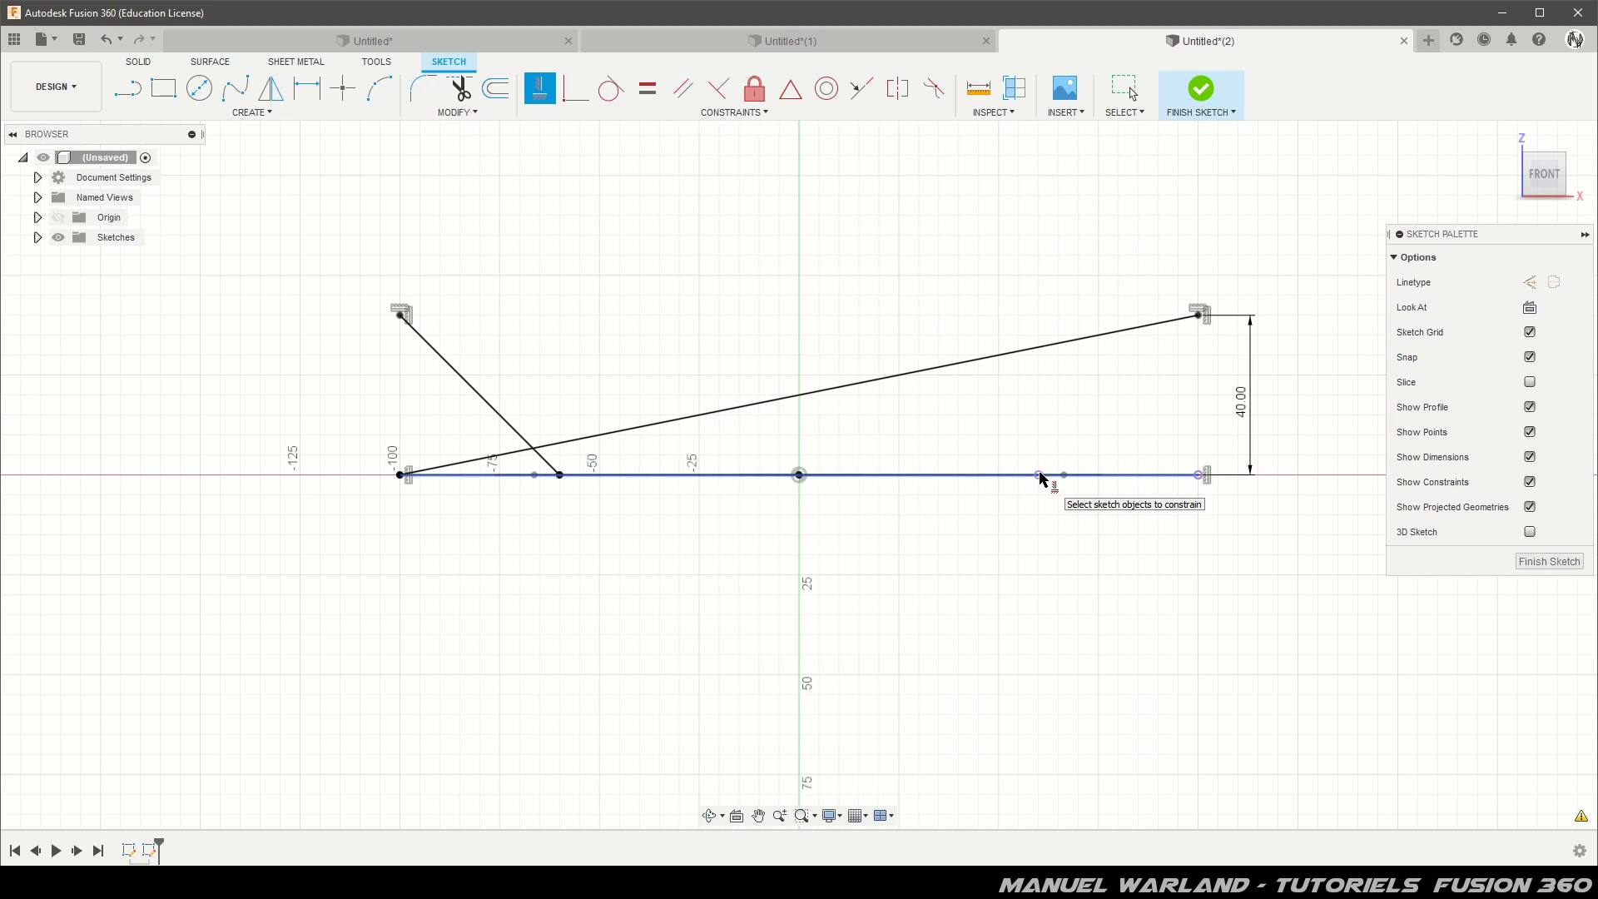
{"action": "key", "text": "Escape"}
{"action": "key", "text": "ctrl+z"}
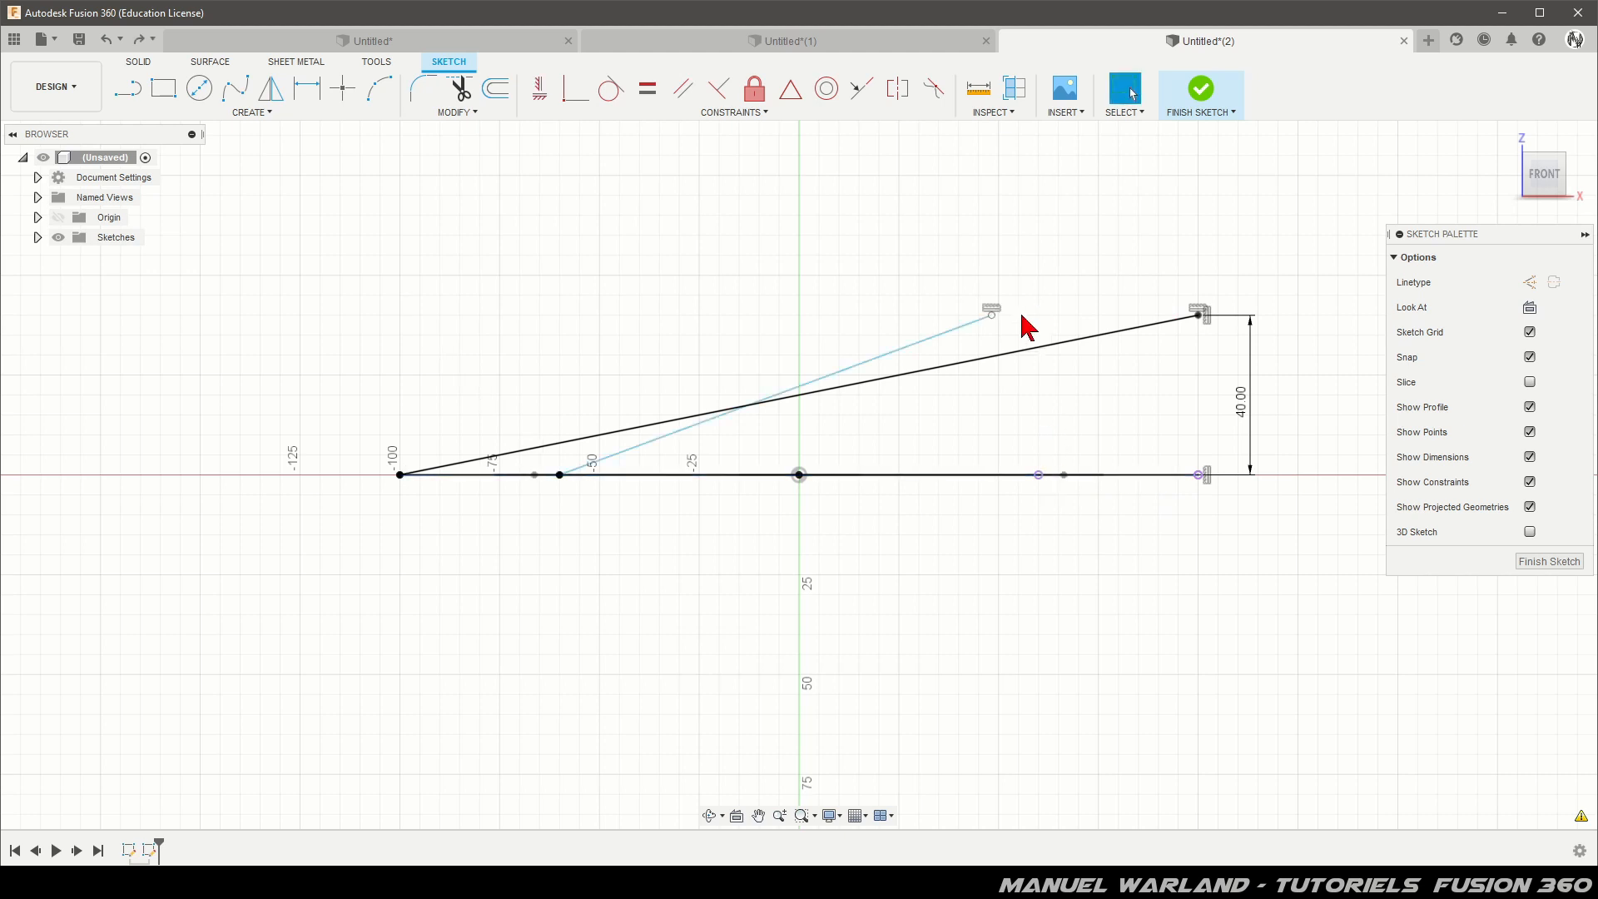
Constrain the second line's upper end to sit vertically above the right inner arc point
{"action": "left_click", "coordinate": [992, 315]}
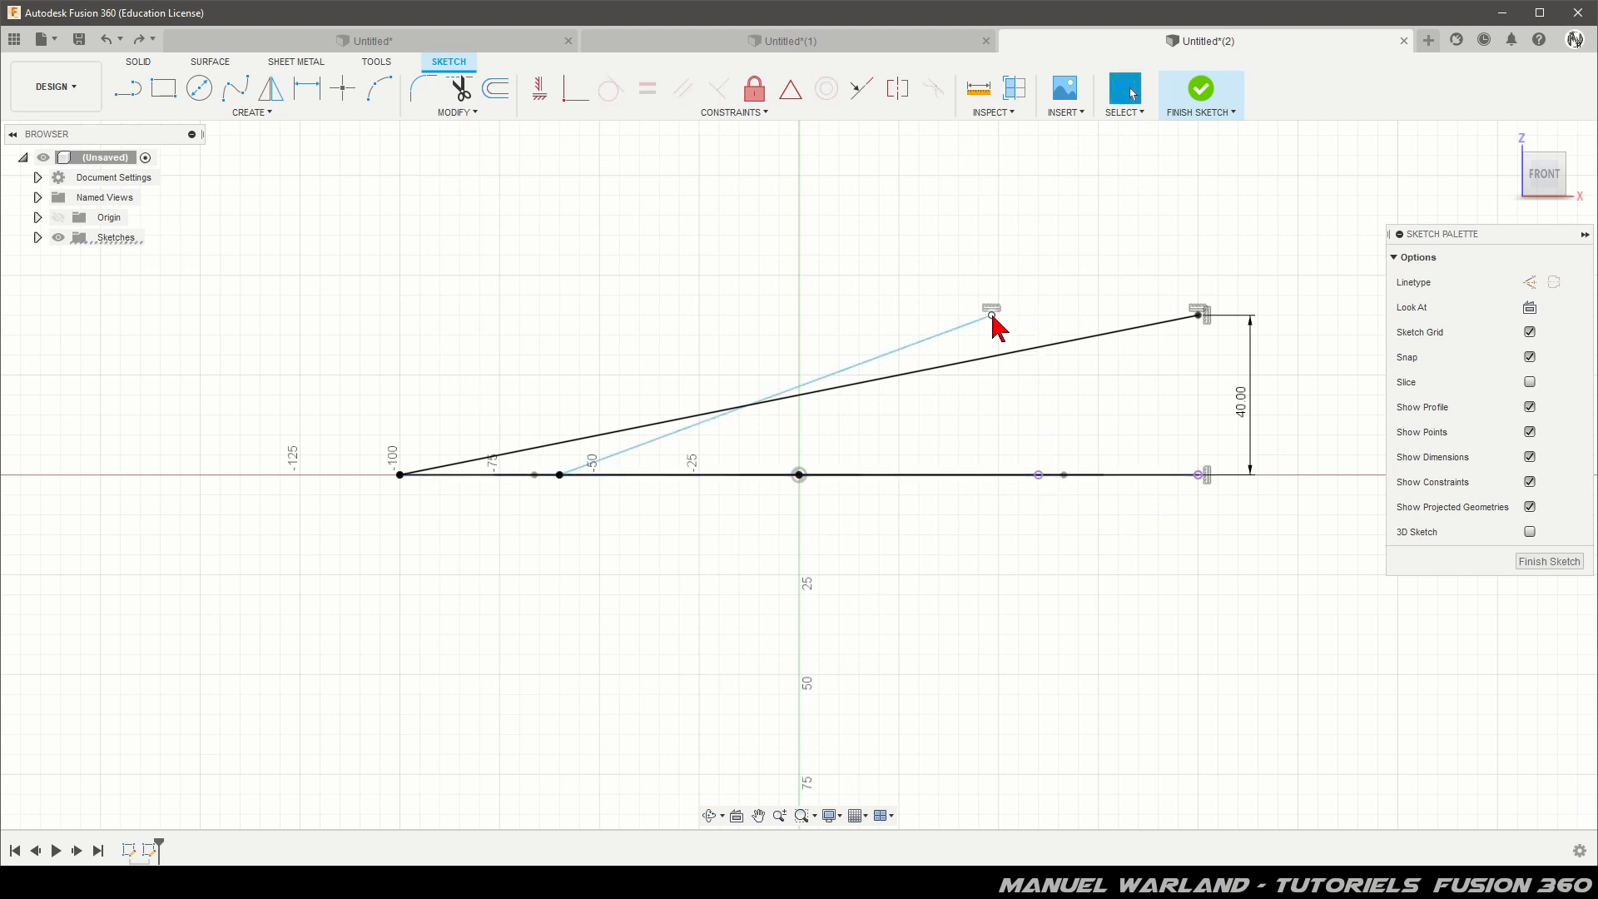
{"action": "left_click", "coordinate": [545, 96]}
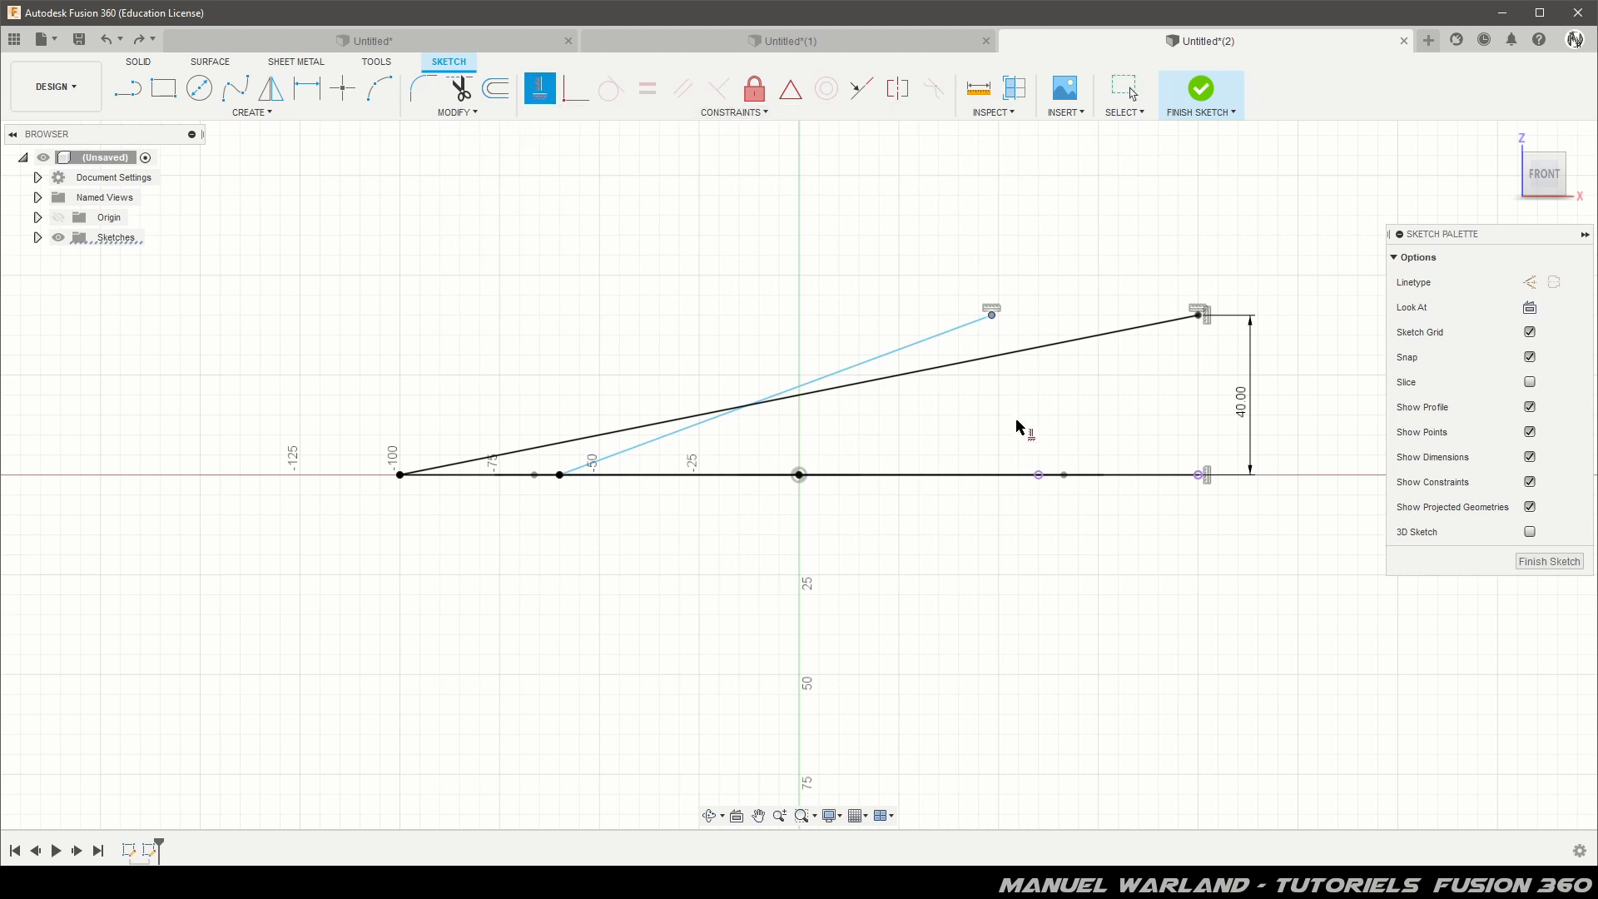
{"action": "left_click", "coordinate": [1042, 478]}
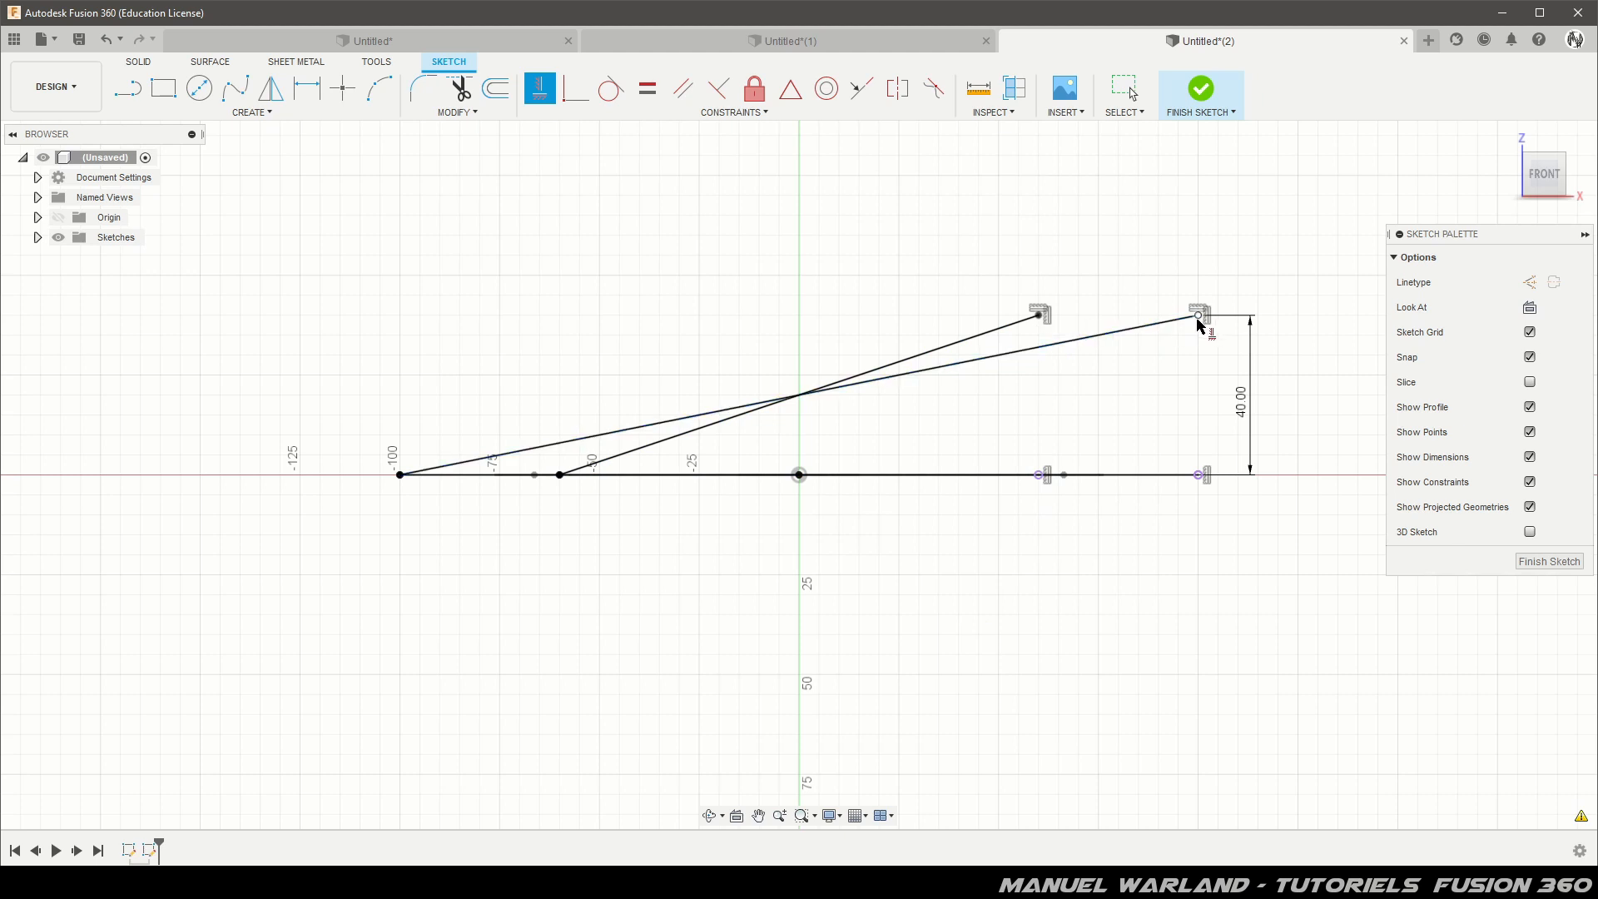
Connect the right outer arc point, the two raised line ends and the right inner arc point with three straight lines, and finish the sketch
{"action": "left_click", "coordinate": [129, 89]}
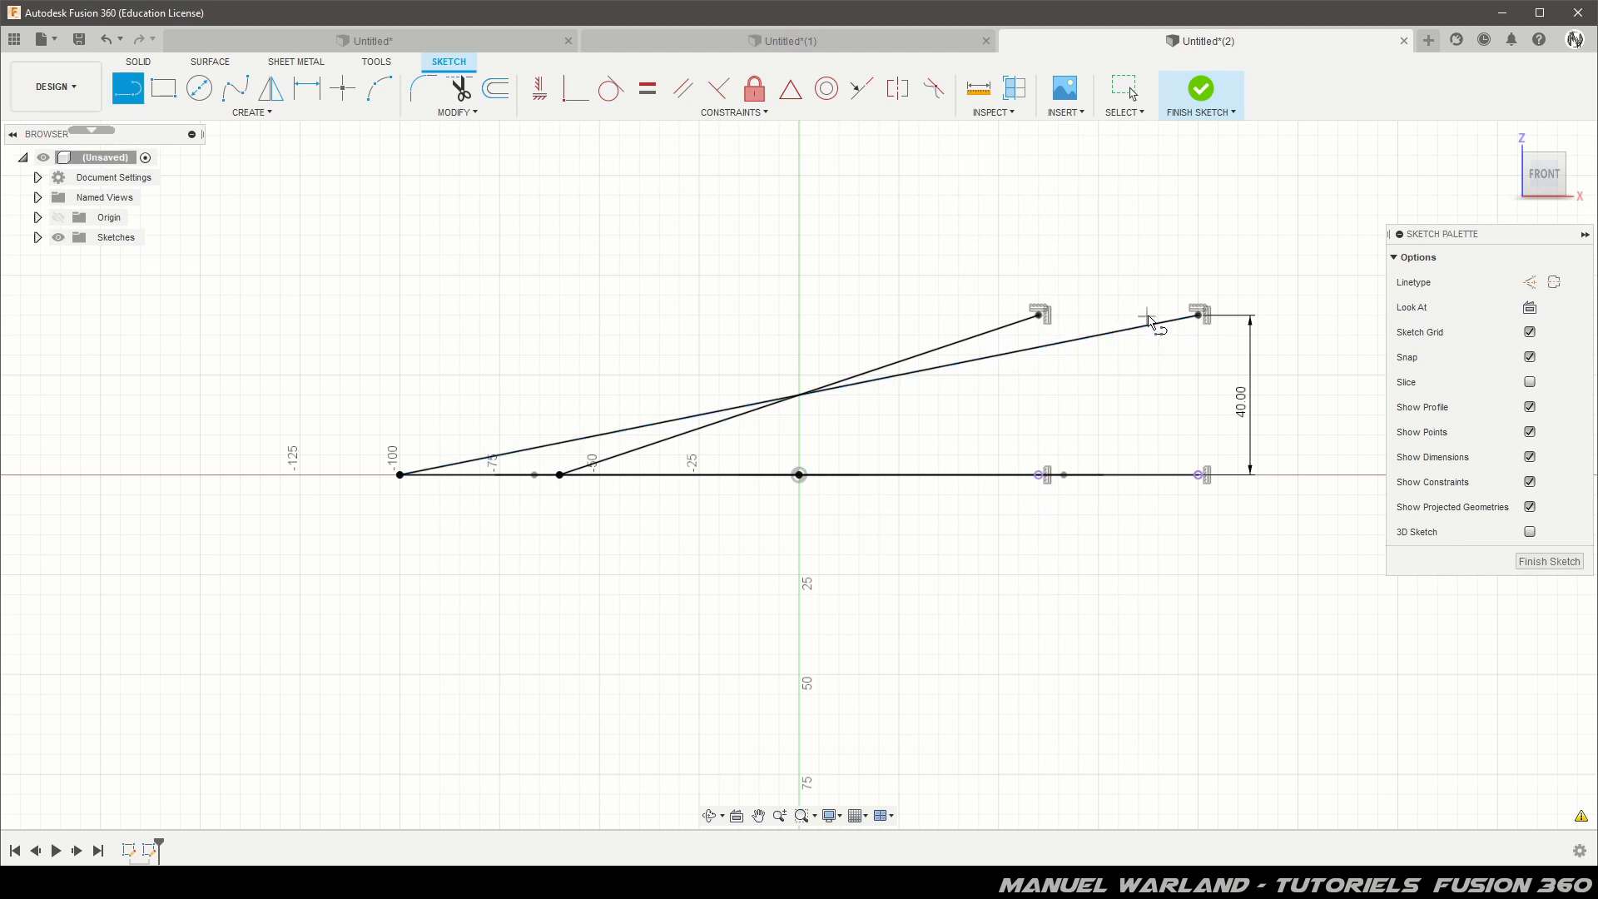
{"action": "left_click", "coordinate": [1198, 475]}
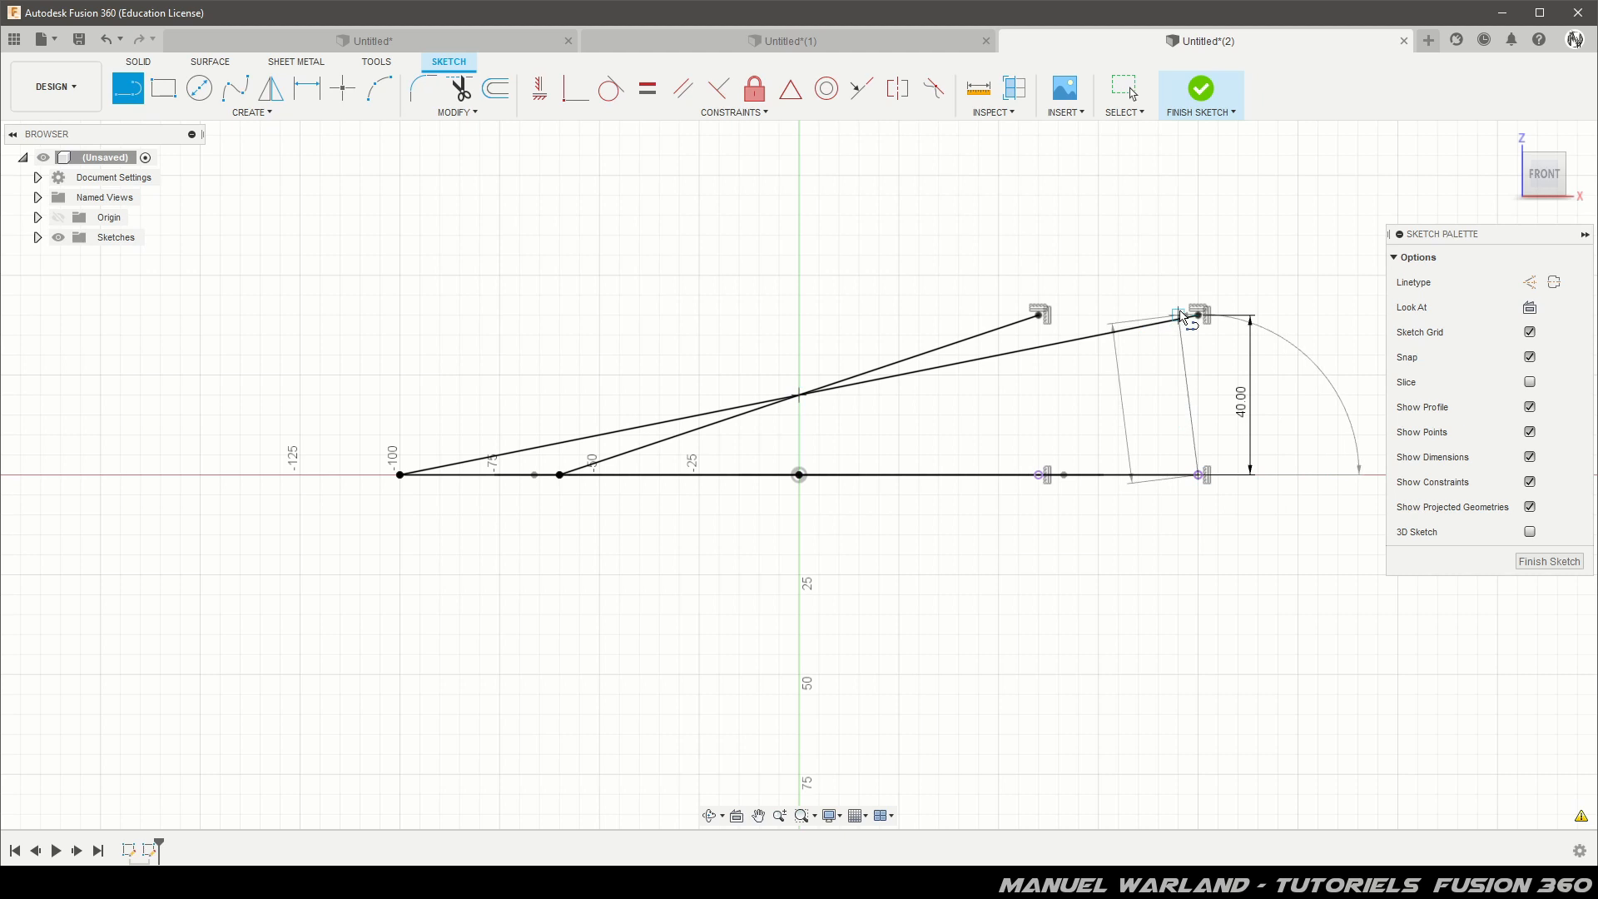
{"action": "left_click", "coordinate": [1199, 315]}
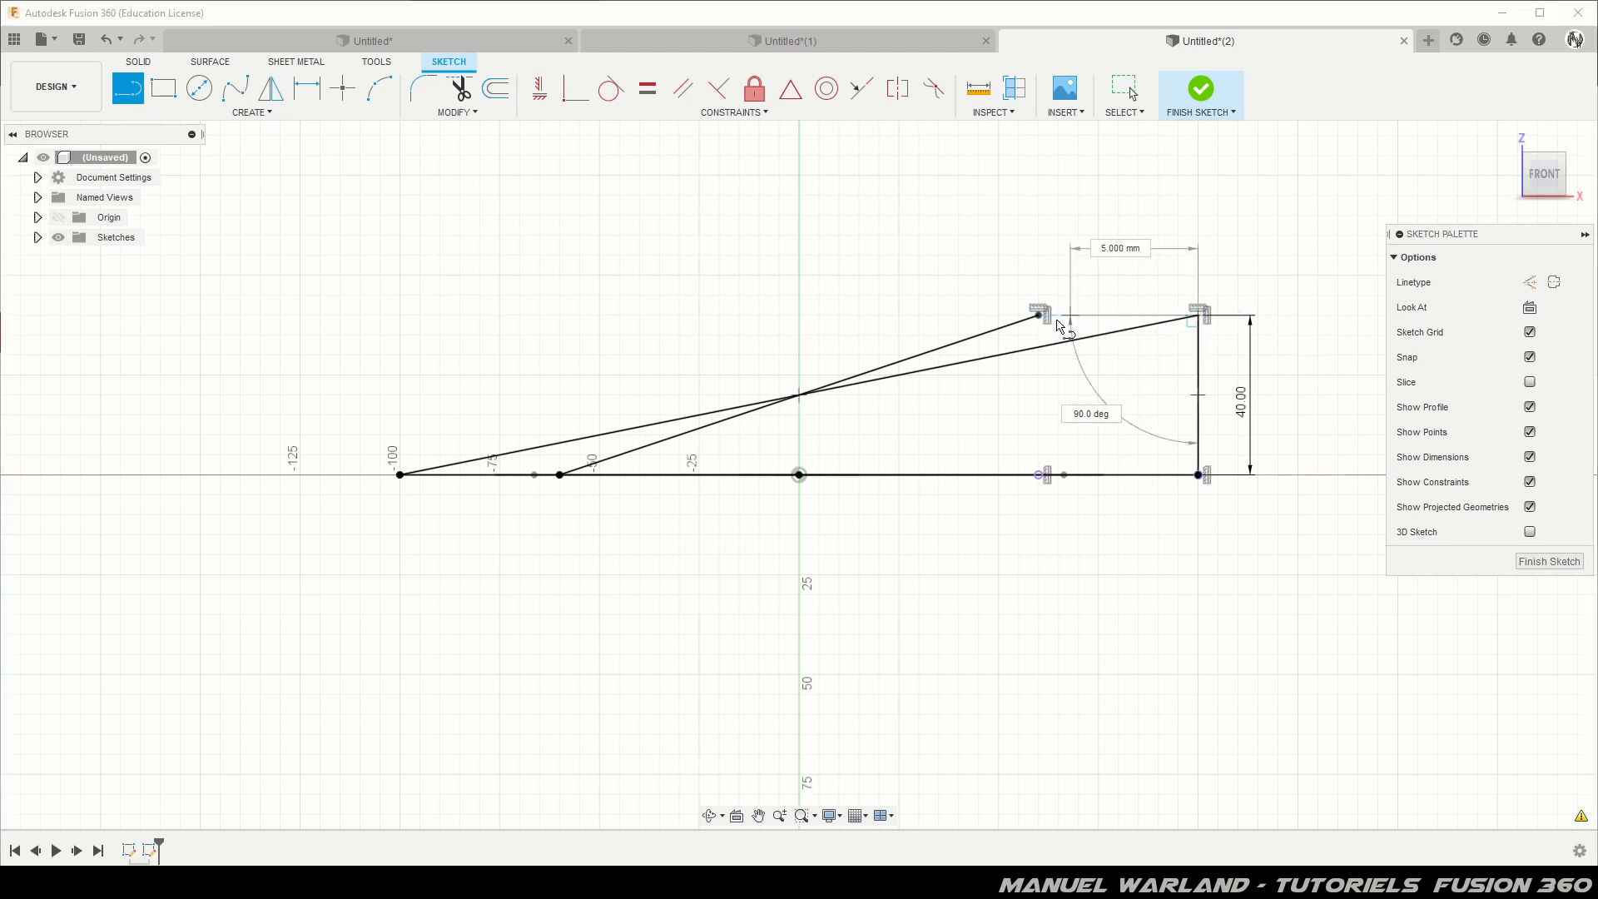
{"action": "left_click", "coordinate": [1038, 315]}
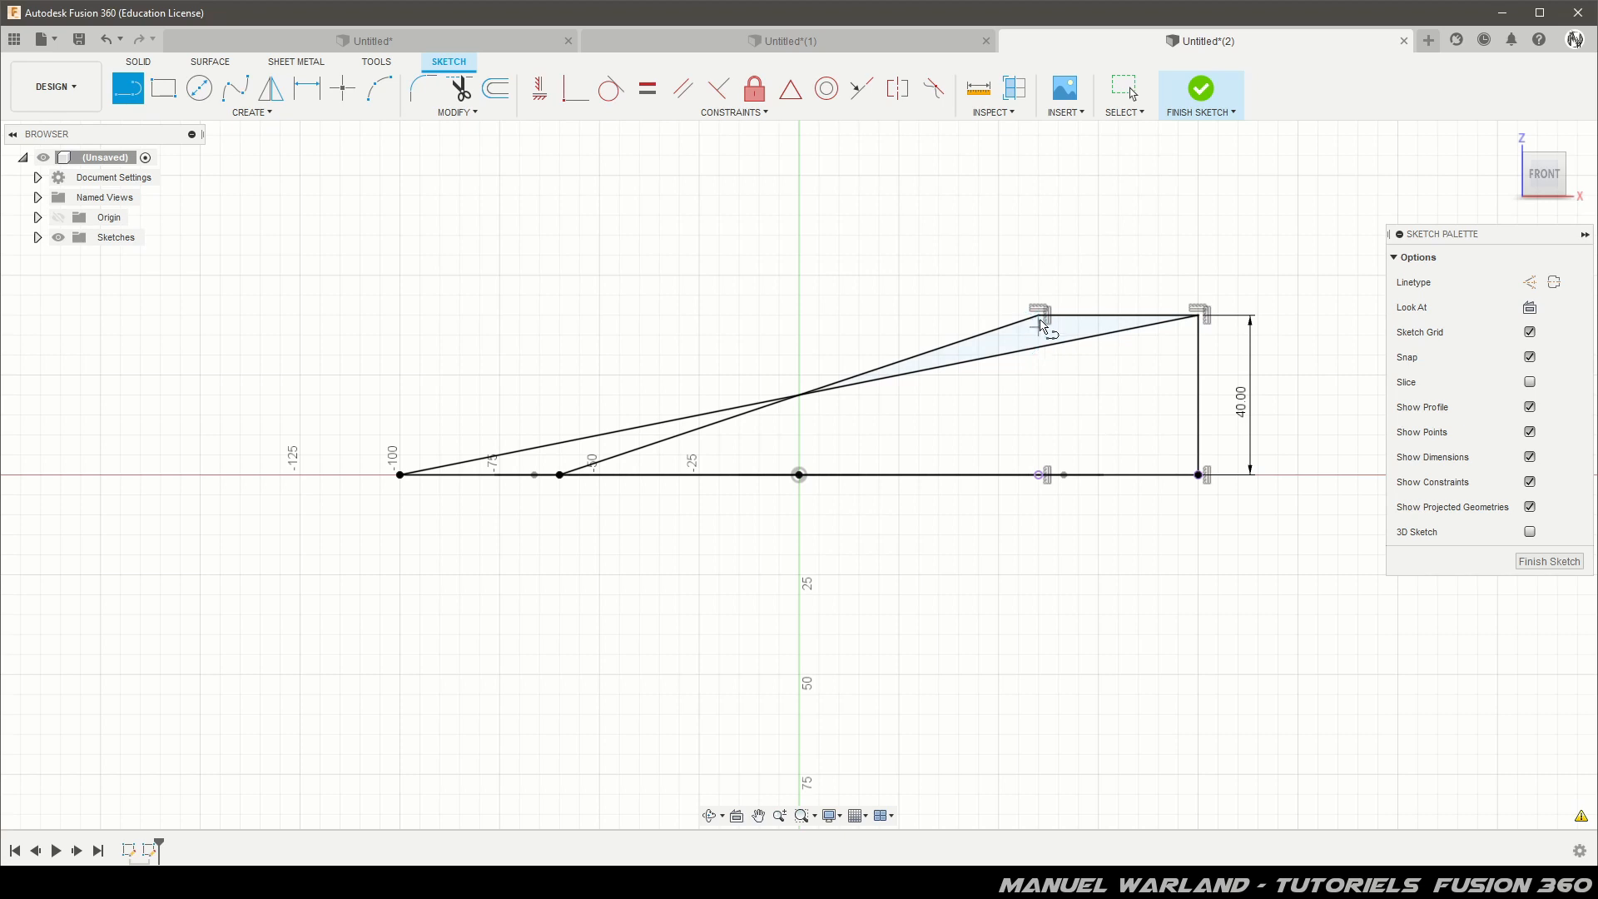
{"action": "left_click", "coordinate": [1038, 474]}
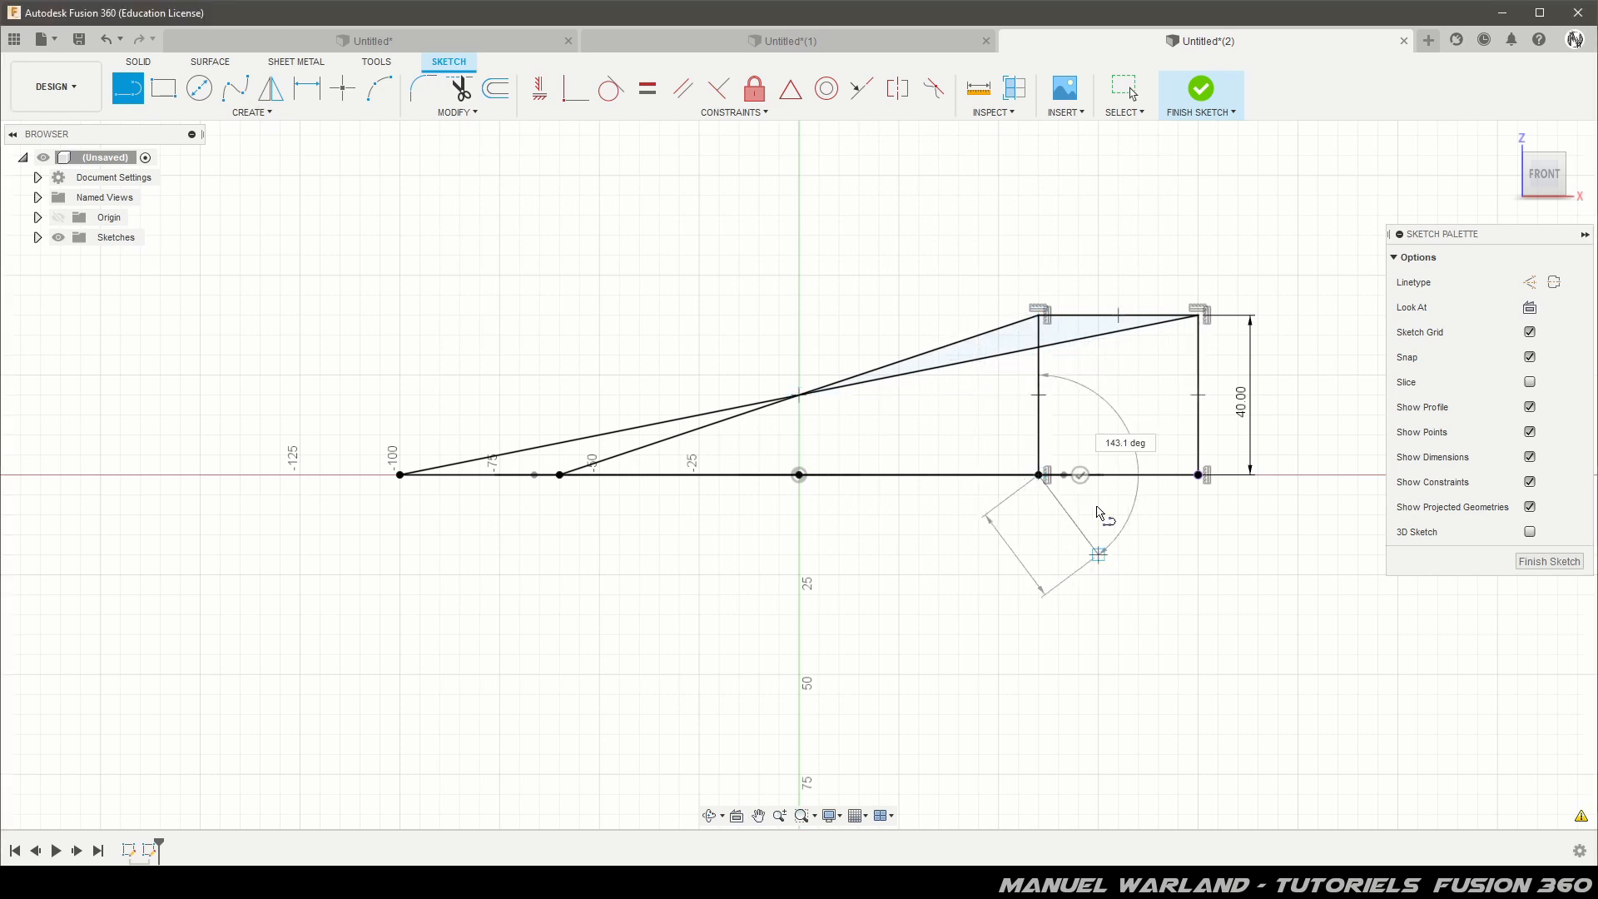
{"action": "key", "text": "Escape"}
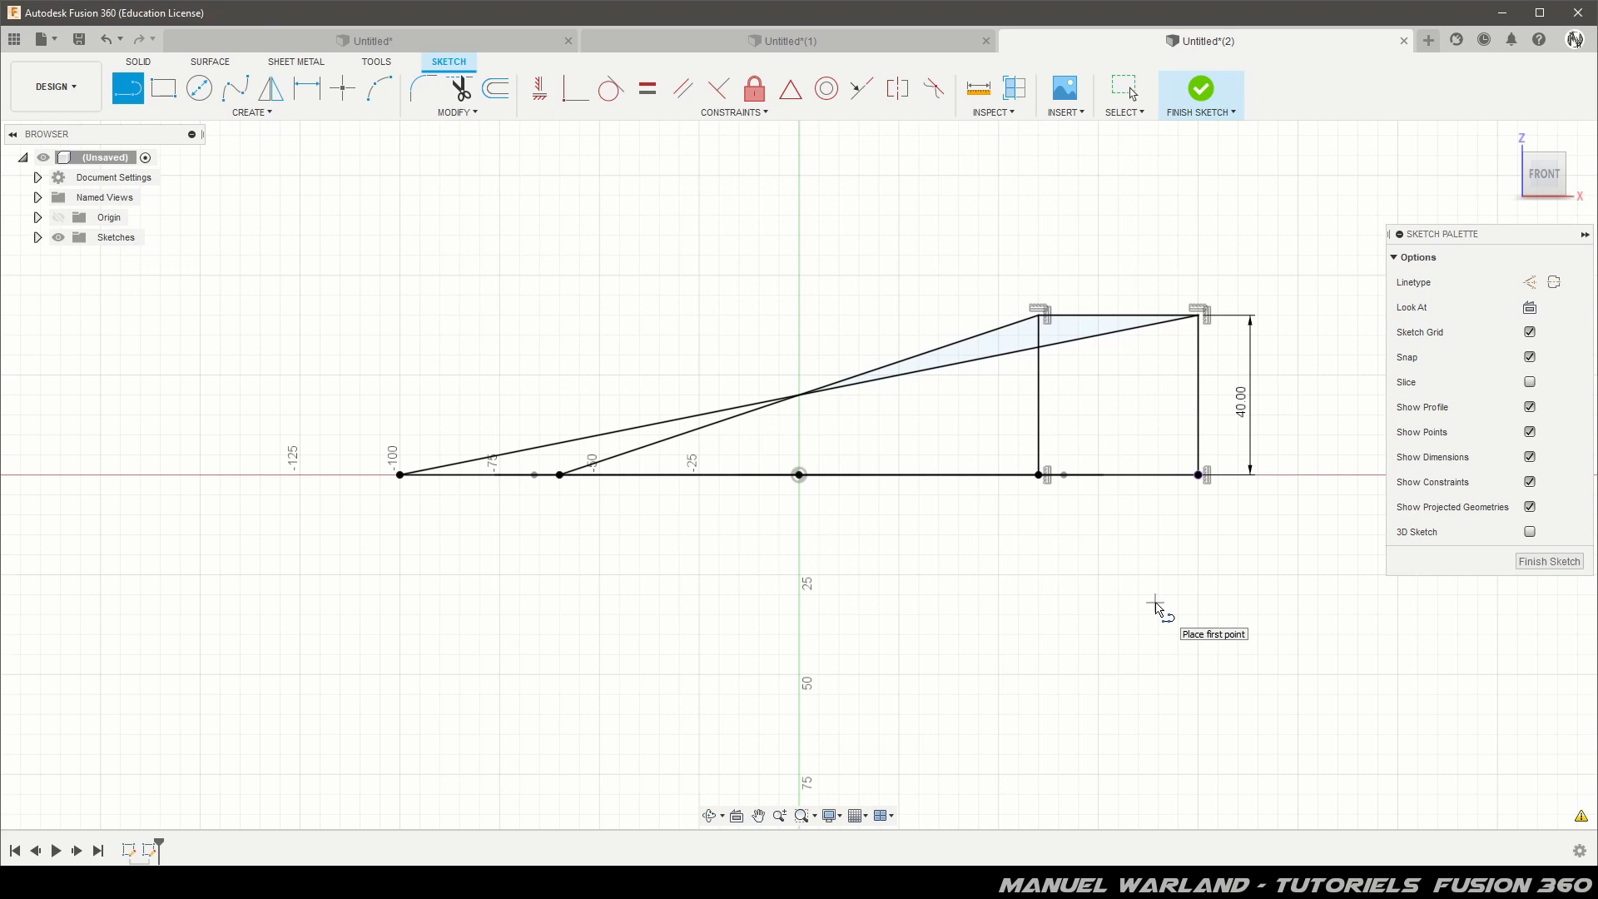
{"action": "left_click", "coordinate": [1549, 562]}
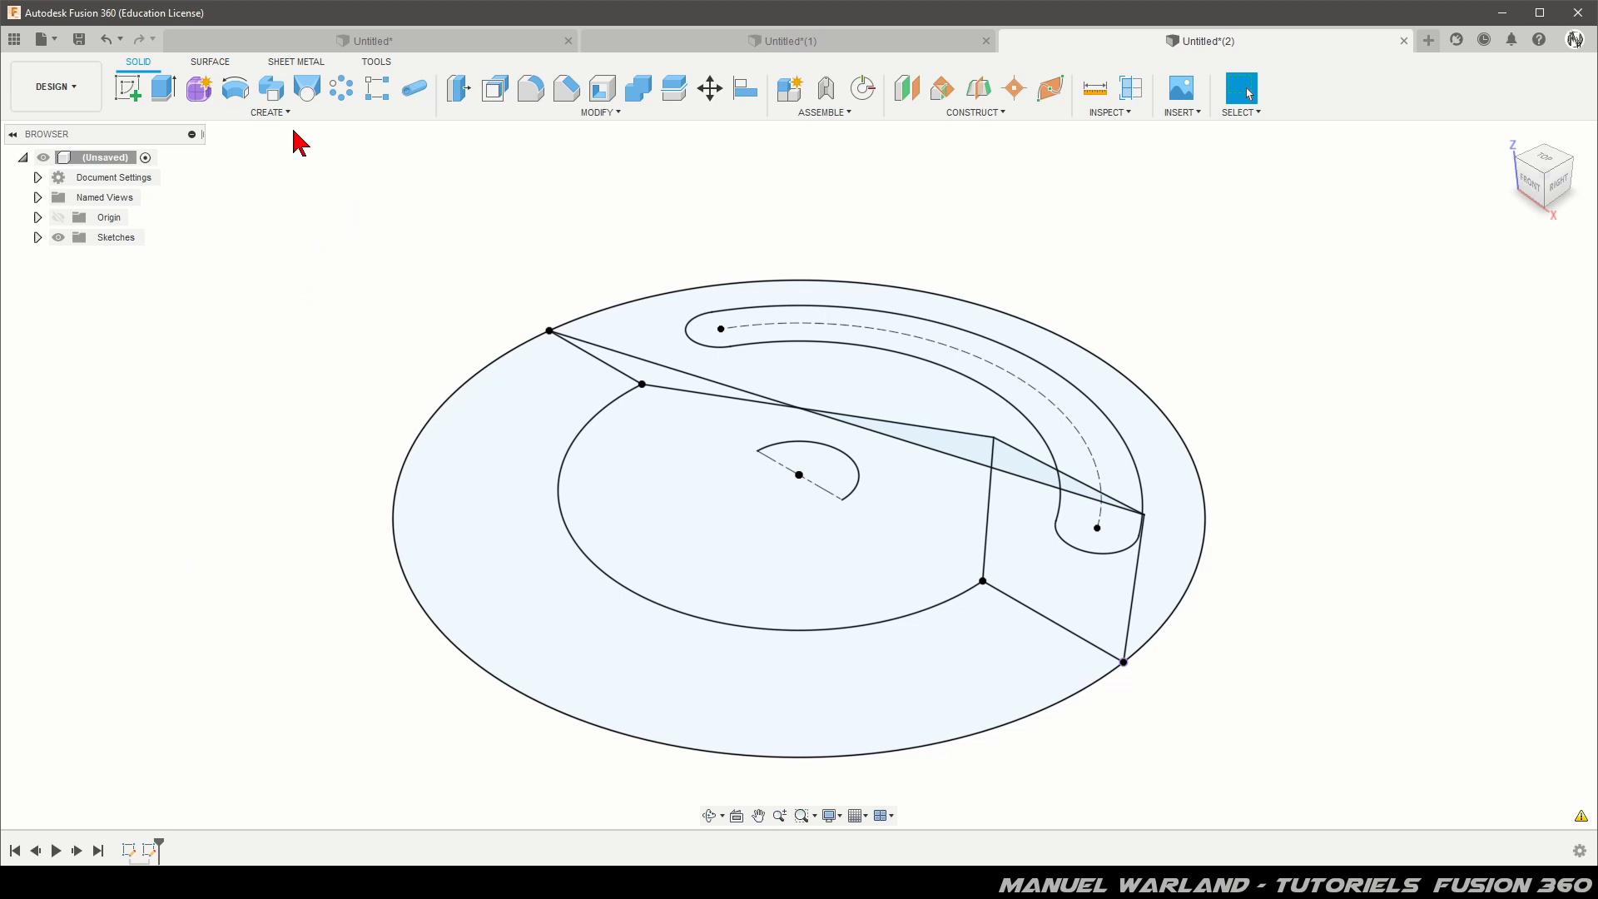
Start a new sketch on the front XZ plane and enable 3D sketching
{"action": "left_click", "coordinate": [127, 88]}
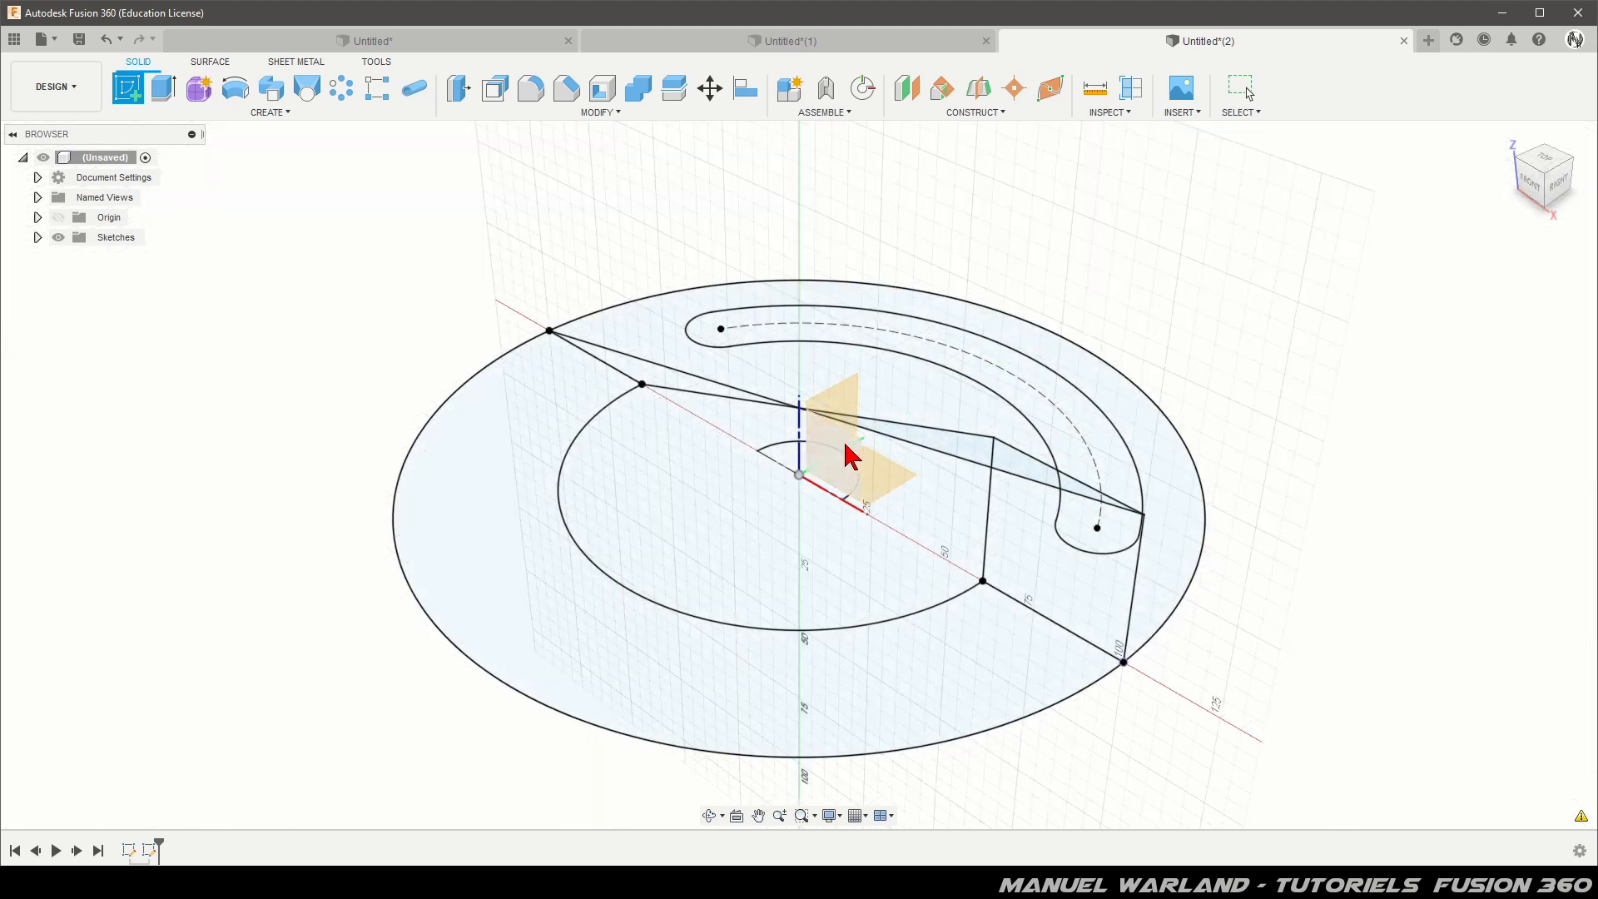
{"action": "left_click", "coordinate": [857, 456]}
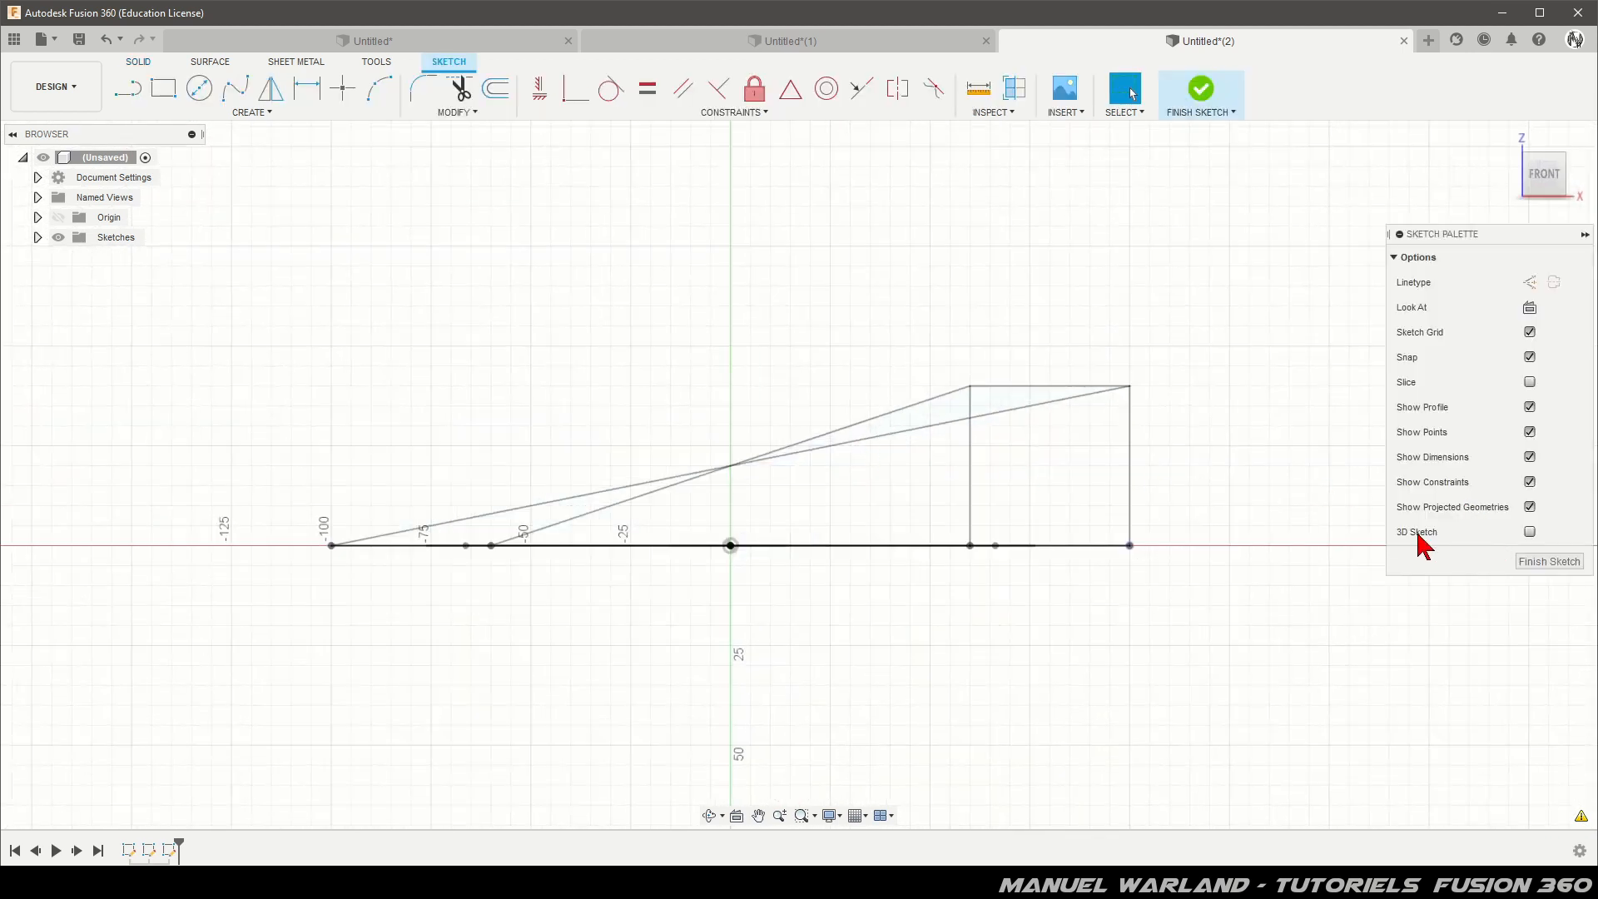
{"action": "left_click", "coordinate": [1530, 532]}
{"action": "mouse_move", "coordinate": [1309, 483]}
{"action": "middle_mouse_down", "text": "shift"}
{"action": "mouse_move", "coordinate": [1192, 488]}
{"action": "mouse_move", "coordinate": [1277, 503]}
{"action": "mouse_move", "coordinate": [1262, 521]}
{"action": "mouse_move", "coordinate": [1277, 525]}
{"action": "mouse_move", "coordinate": [1256, 510]}
{"action": "mouse_move", "coordinate": [1272, 523]}
{"action": "middle_mouse_up", "text": "shift"}
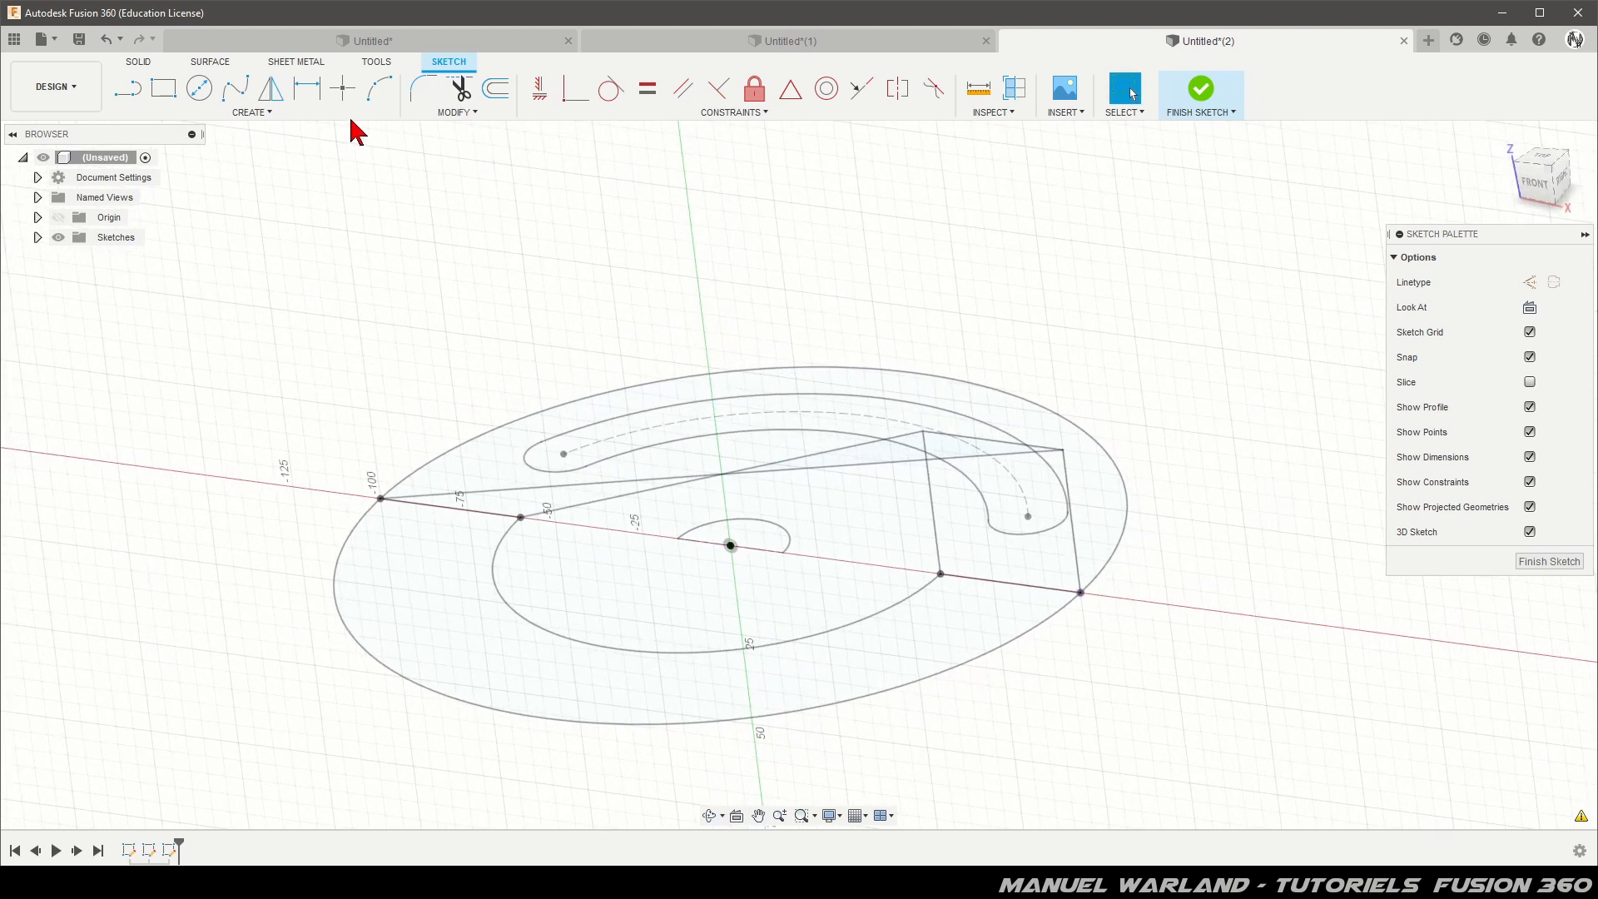
Create an intersection curve from the inner arc and the steeper sloped line, keeping the projection link
{"action": "left_click", "coordinate": [252, 114]}
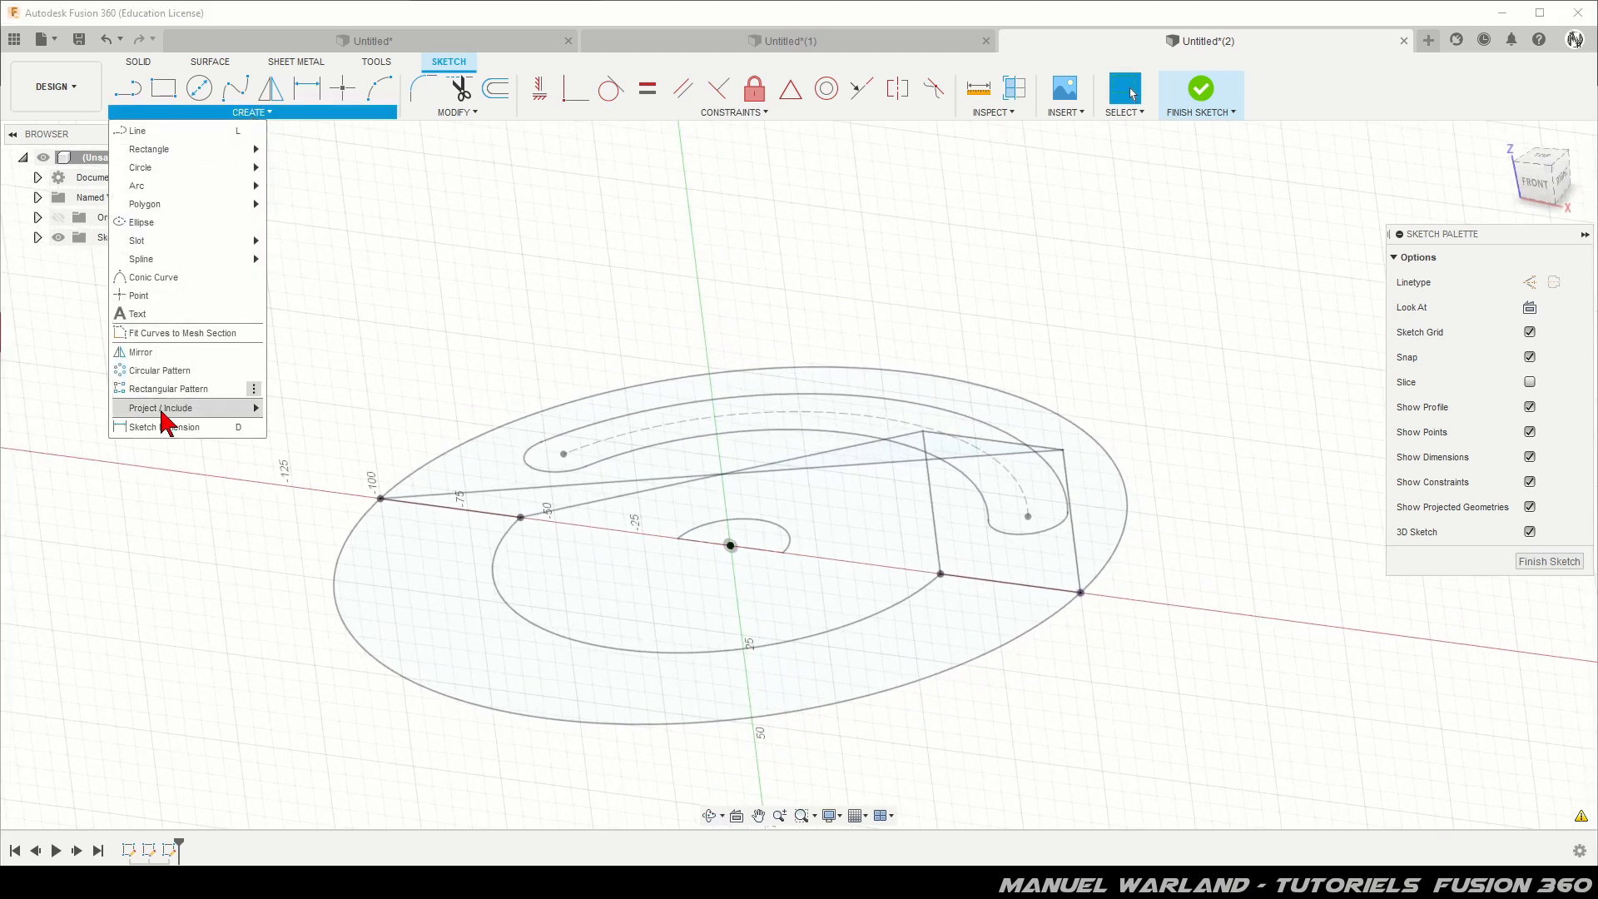
{"action": "mouse_move", "coordinate": [161, 410]}
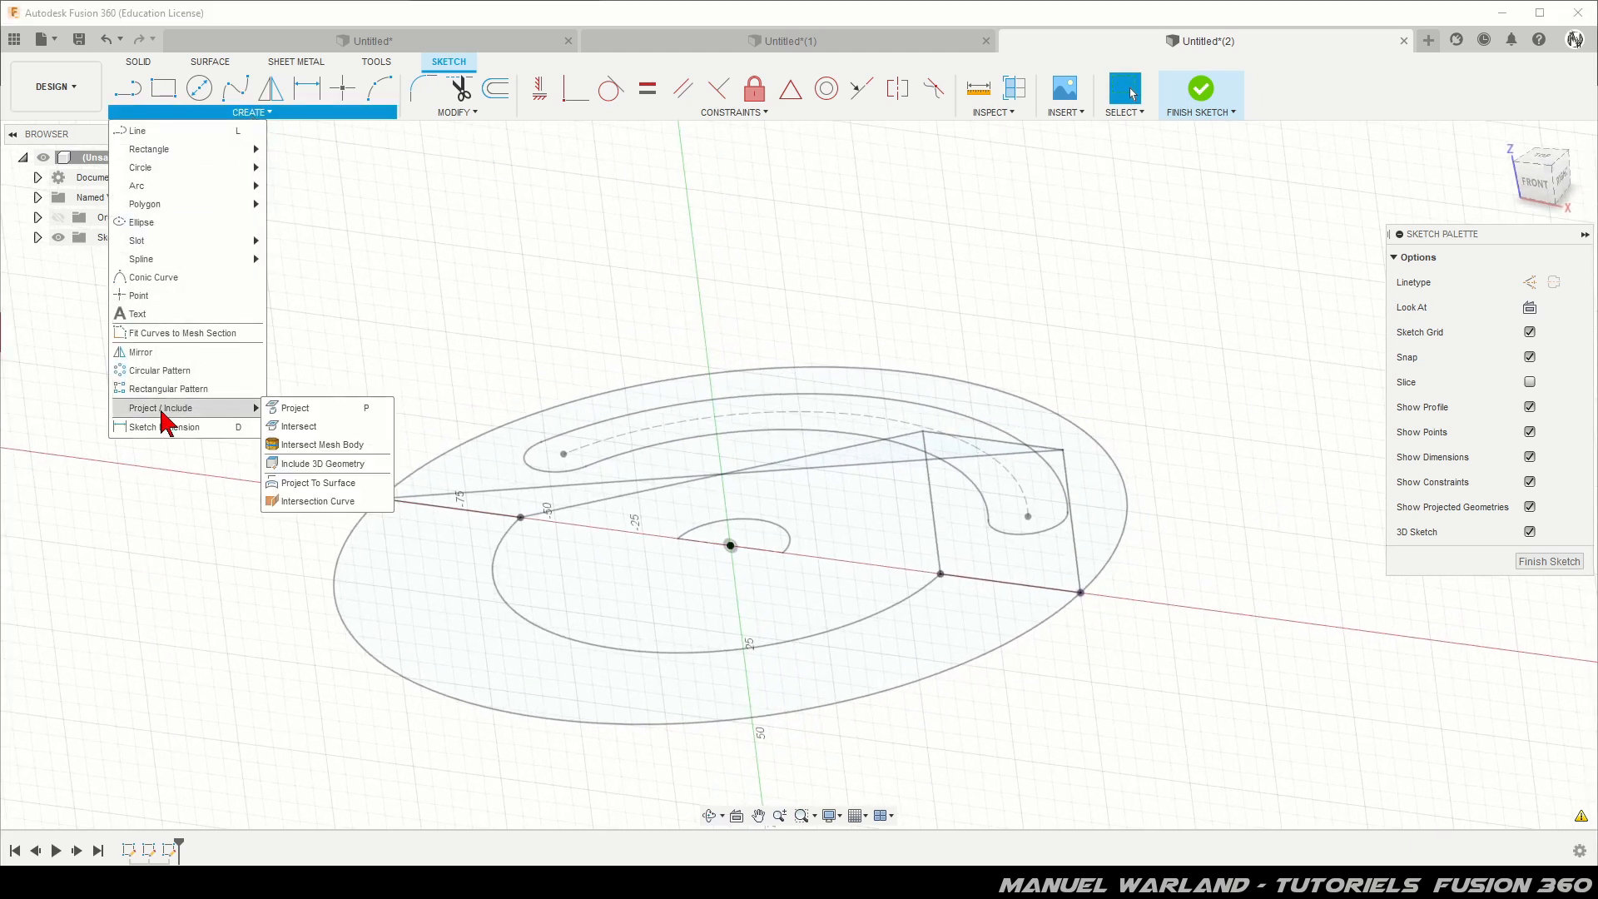
{"action": "left_click", "coordinate": [301, 502]}
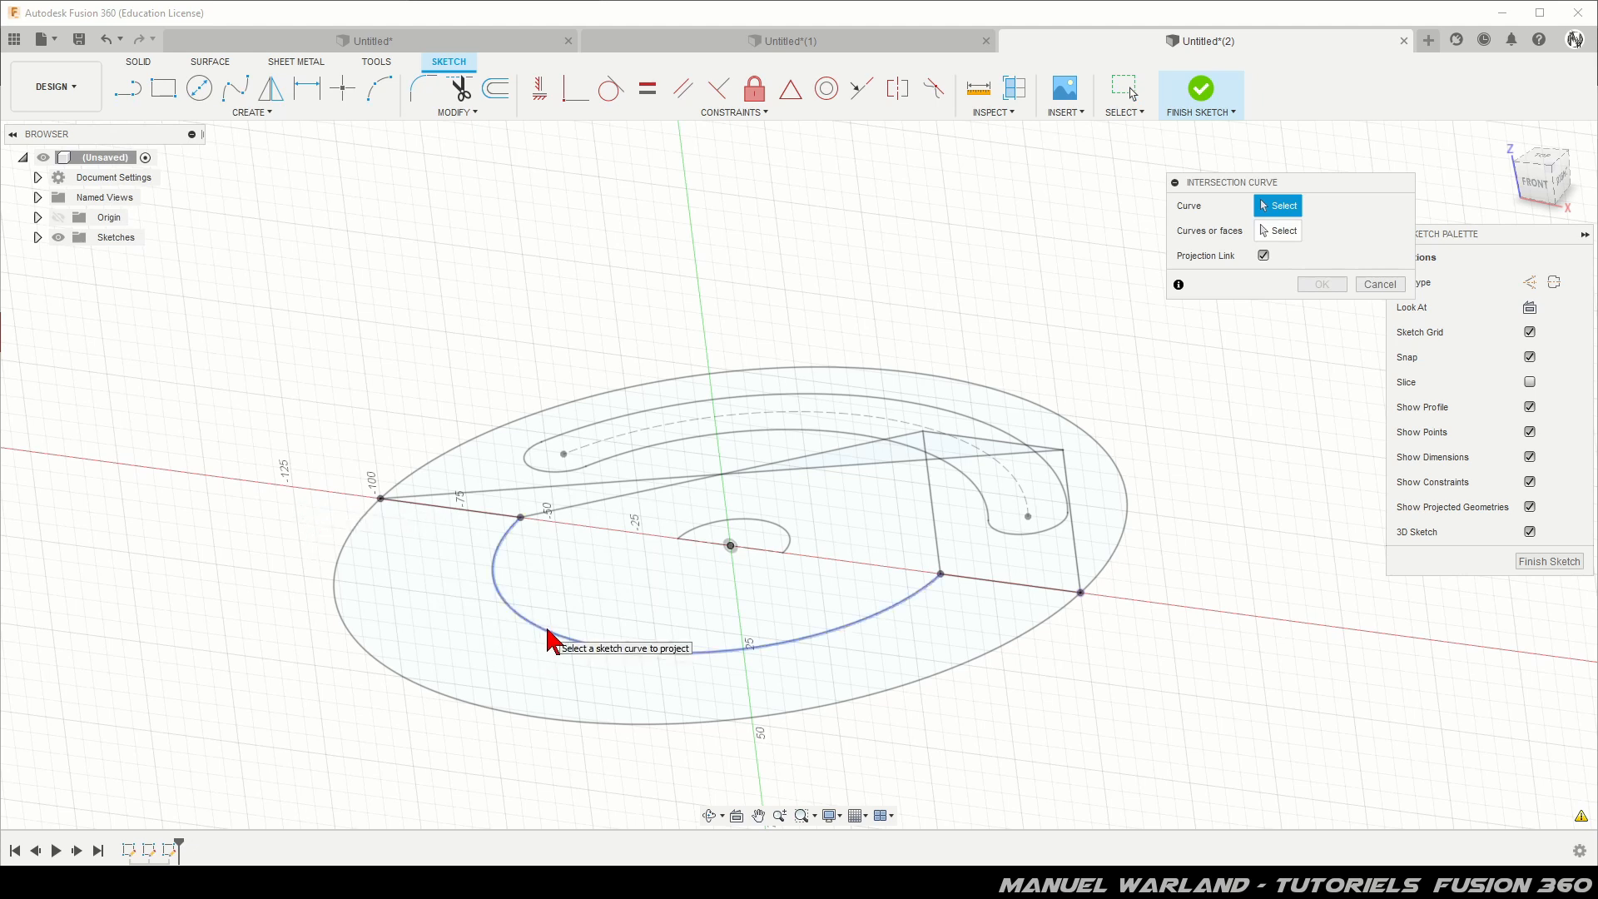
{"action": "left_click", "coordinate": [549, 641]}
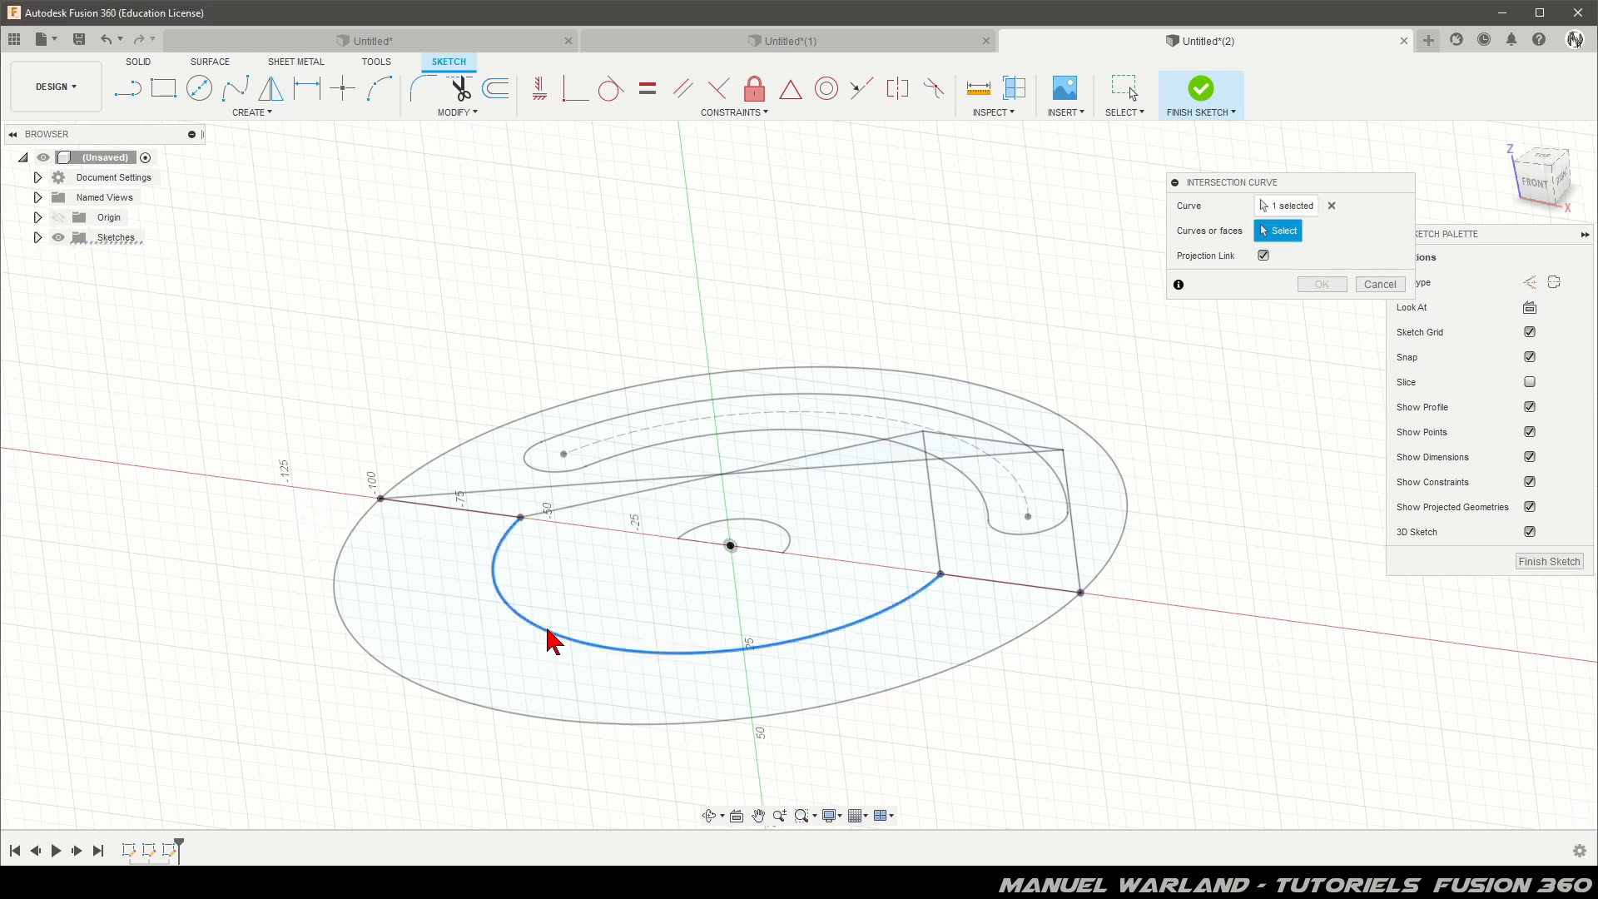
{"action": "left_click", "coordinate": [589, 517]}
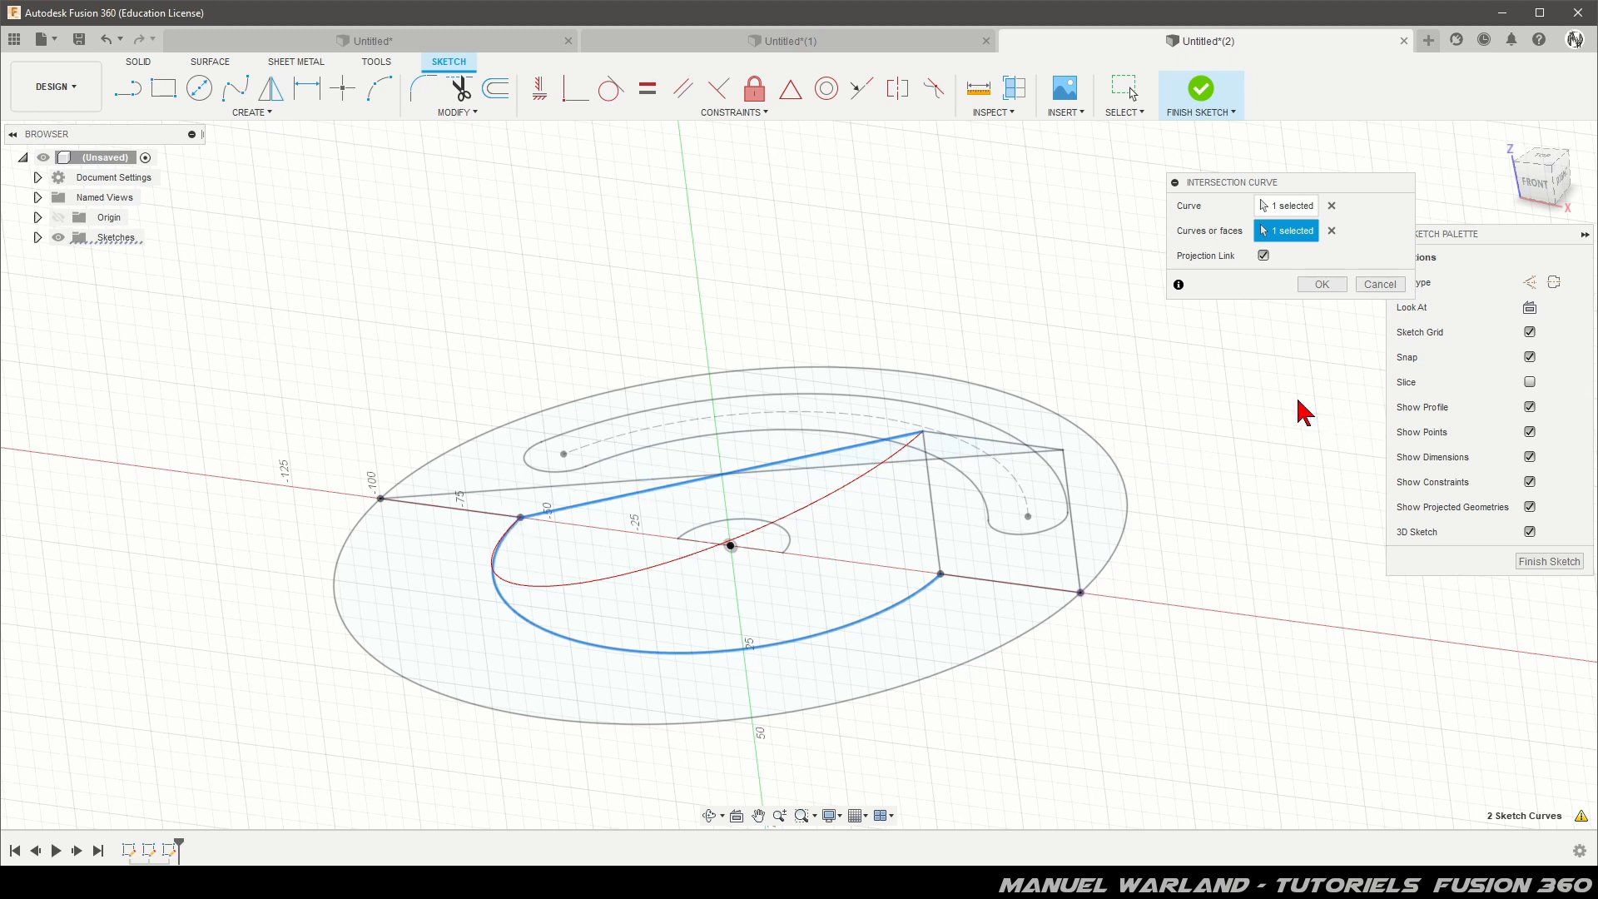
{"action": "left_click", "coordinate": [1322, 284]}
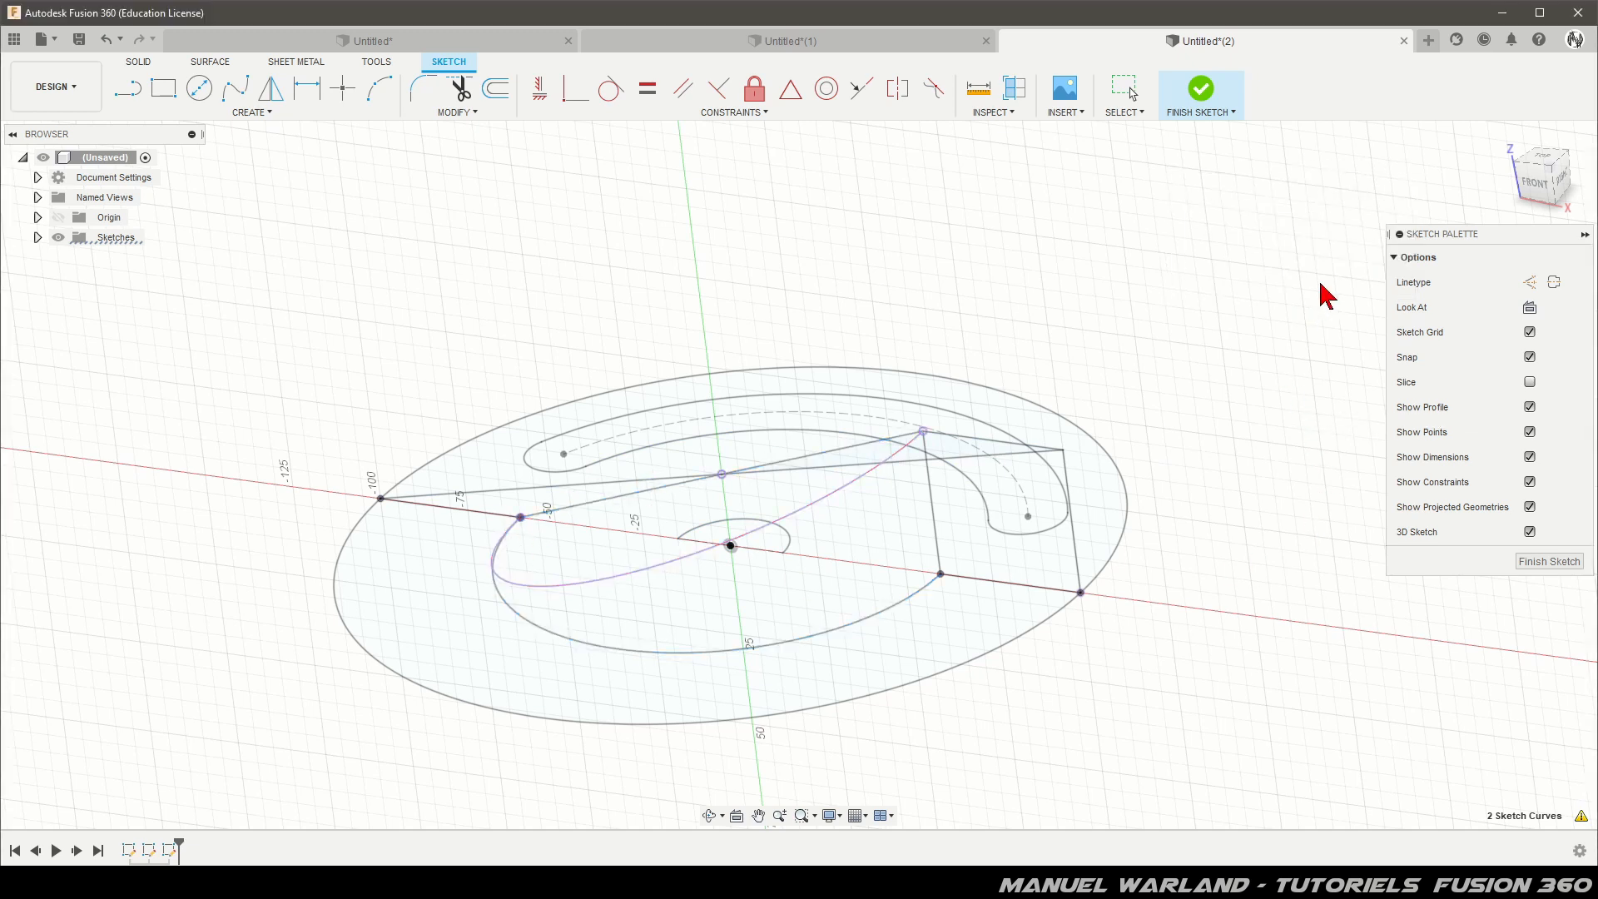
Create a second intersection curve from the outer arc's front half and the shallower sloped line, and finish the 3D sketch
{"action": "left_click", "coordinate": [242, 115]}
{"action": "mouse_move", "coordinate": [155, 413]}
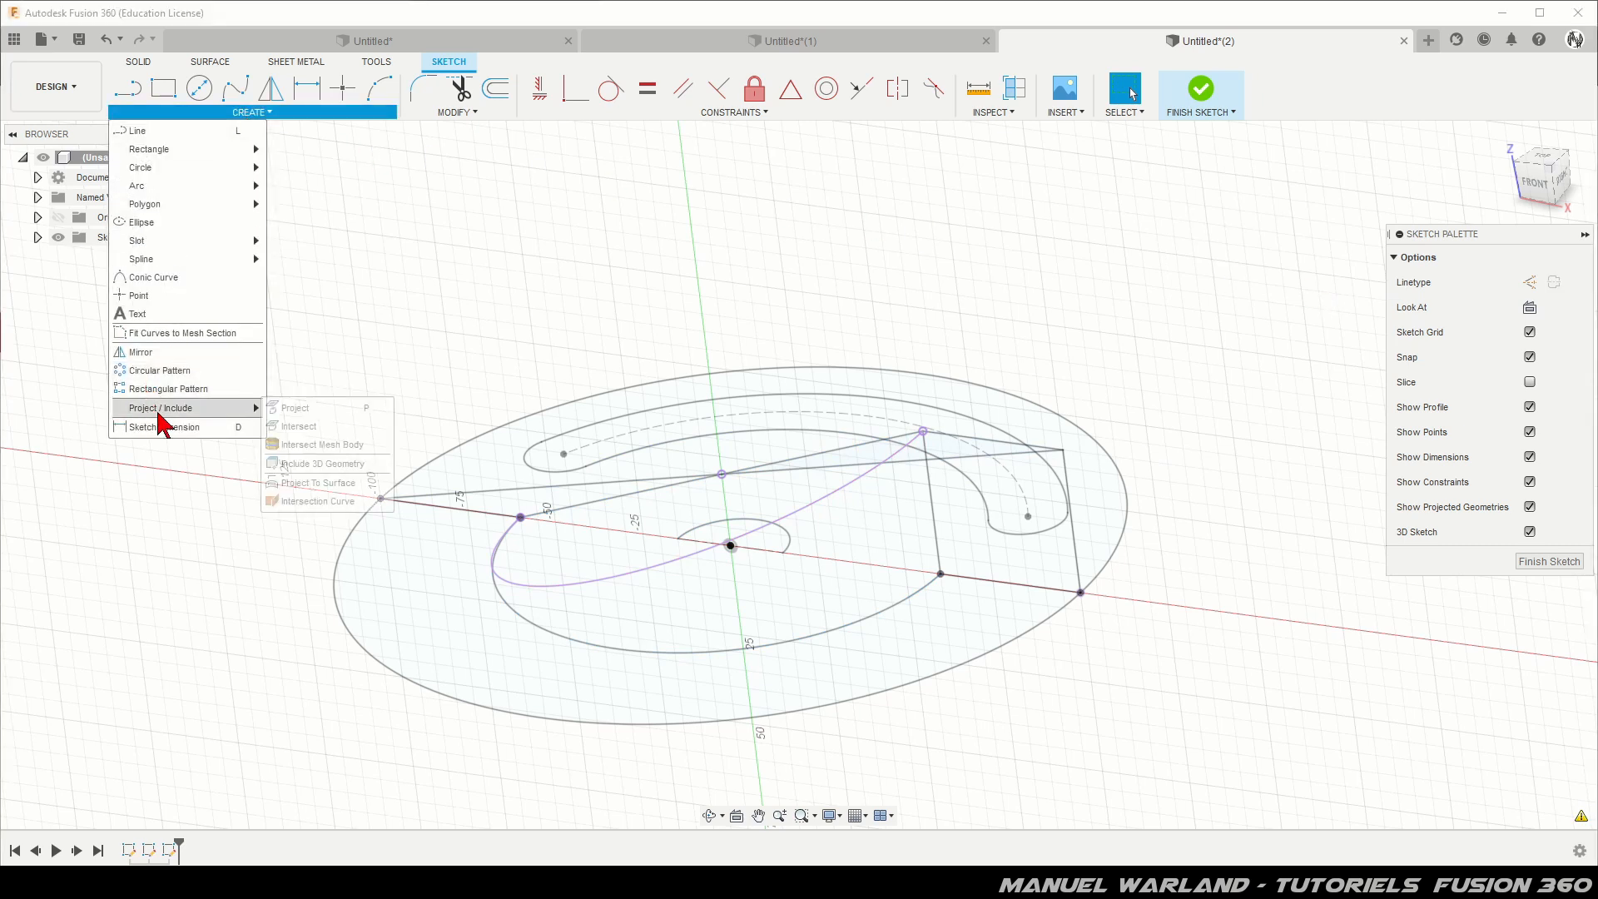
{"action": "left_click", "coordinate": [300, 503]}
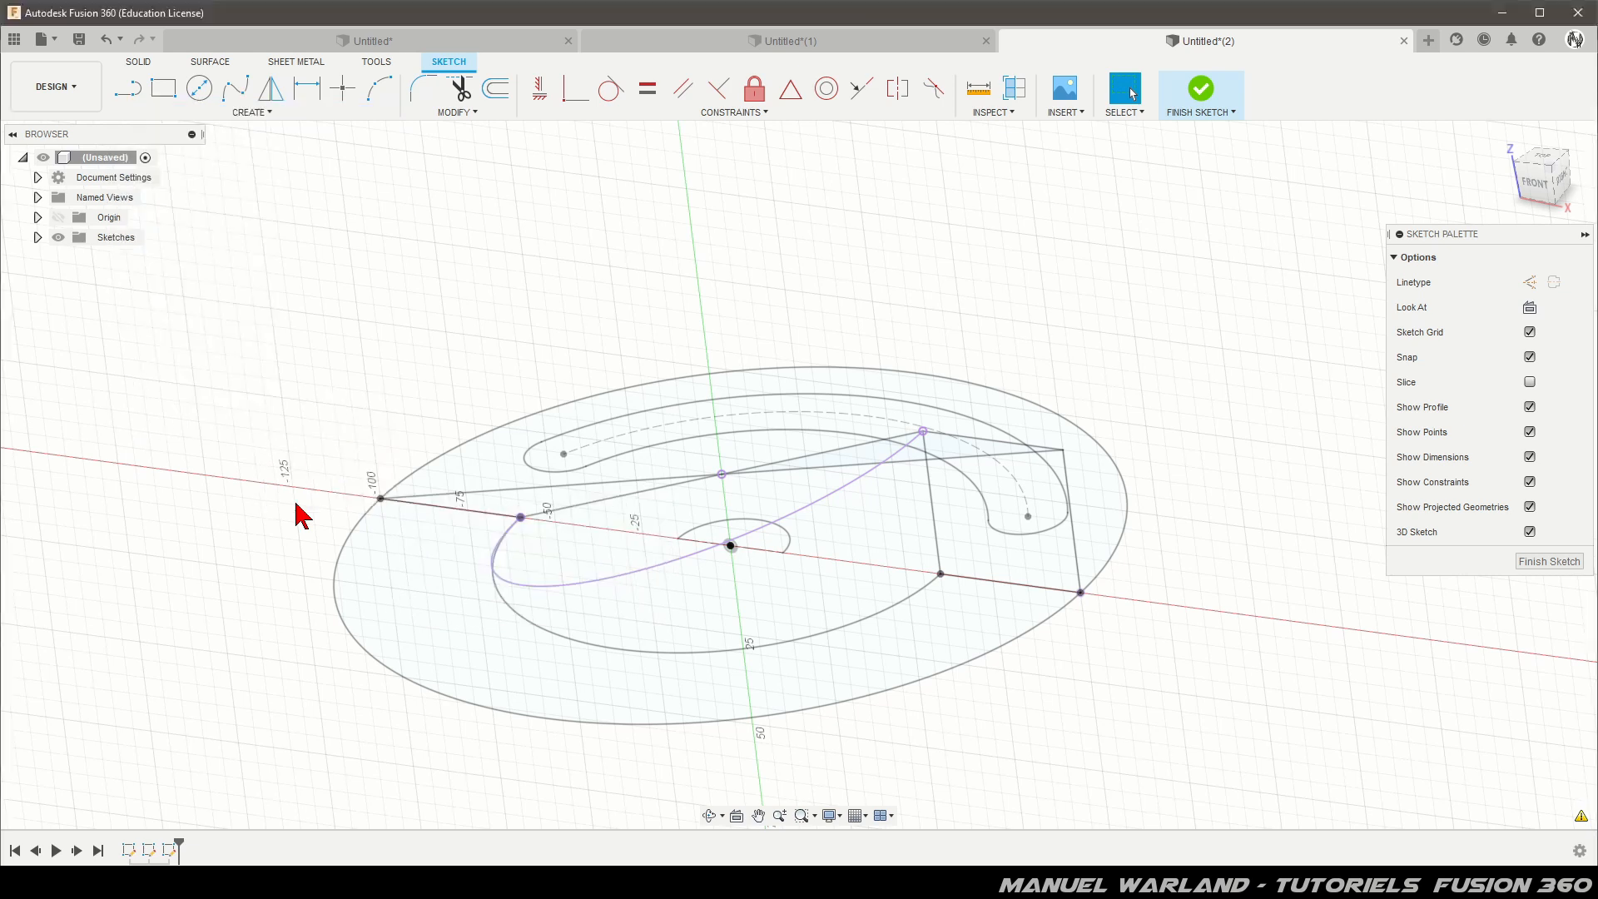
{"action": "left_click", "coordinate": [651, 725]}
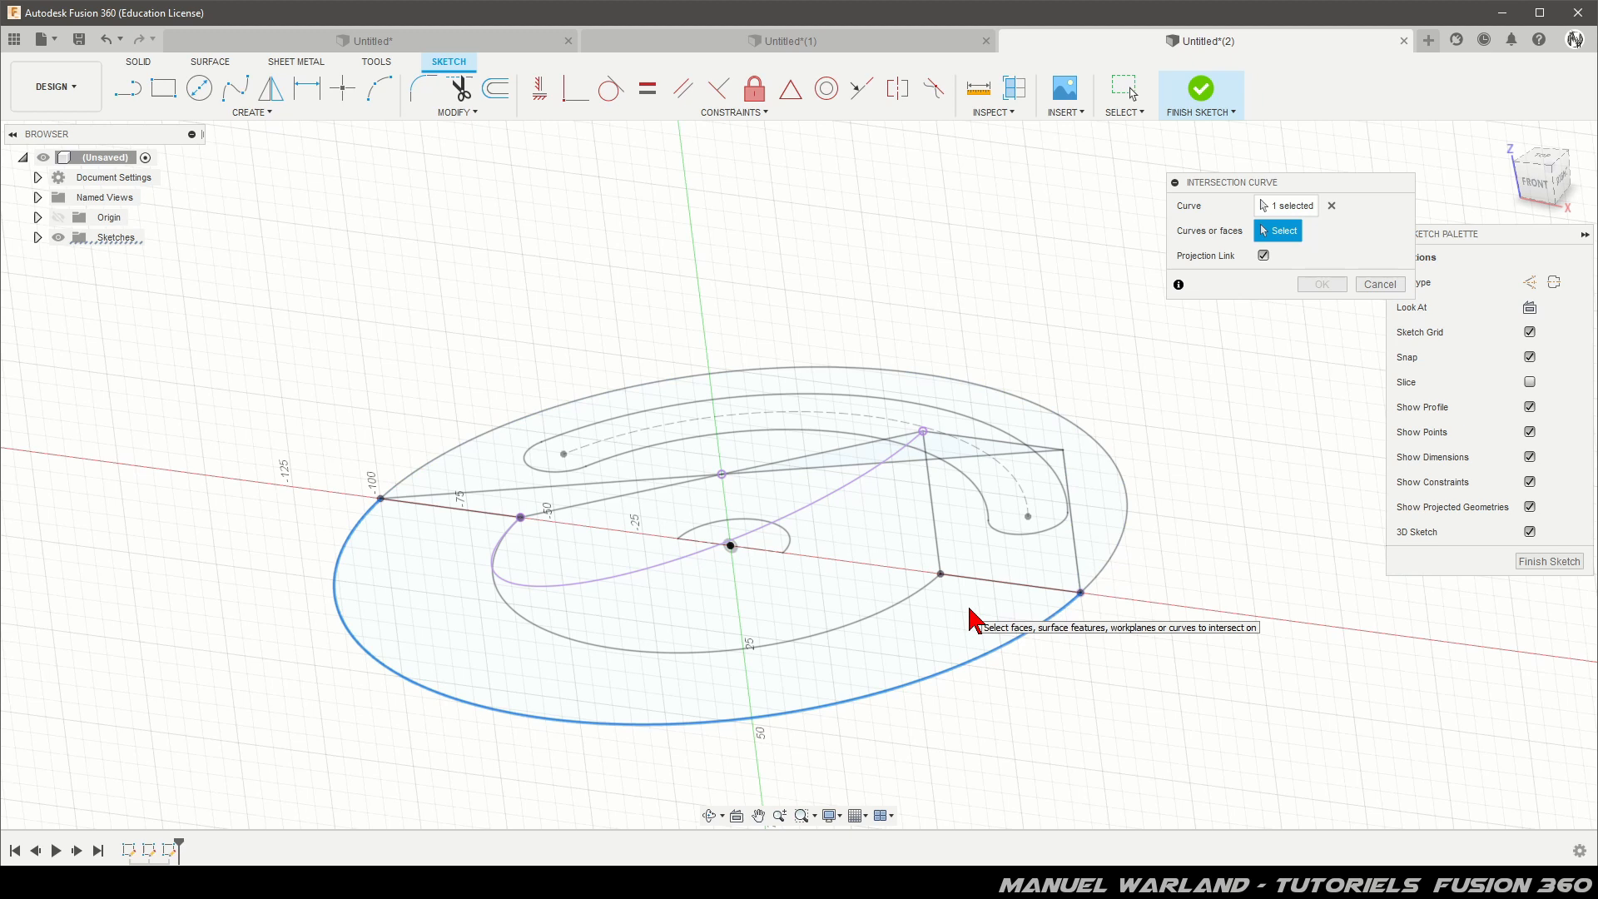
{"action": "left_click", "coordinate": [503, 501]}
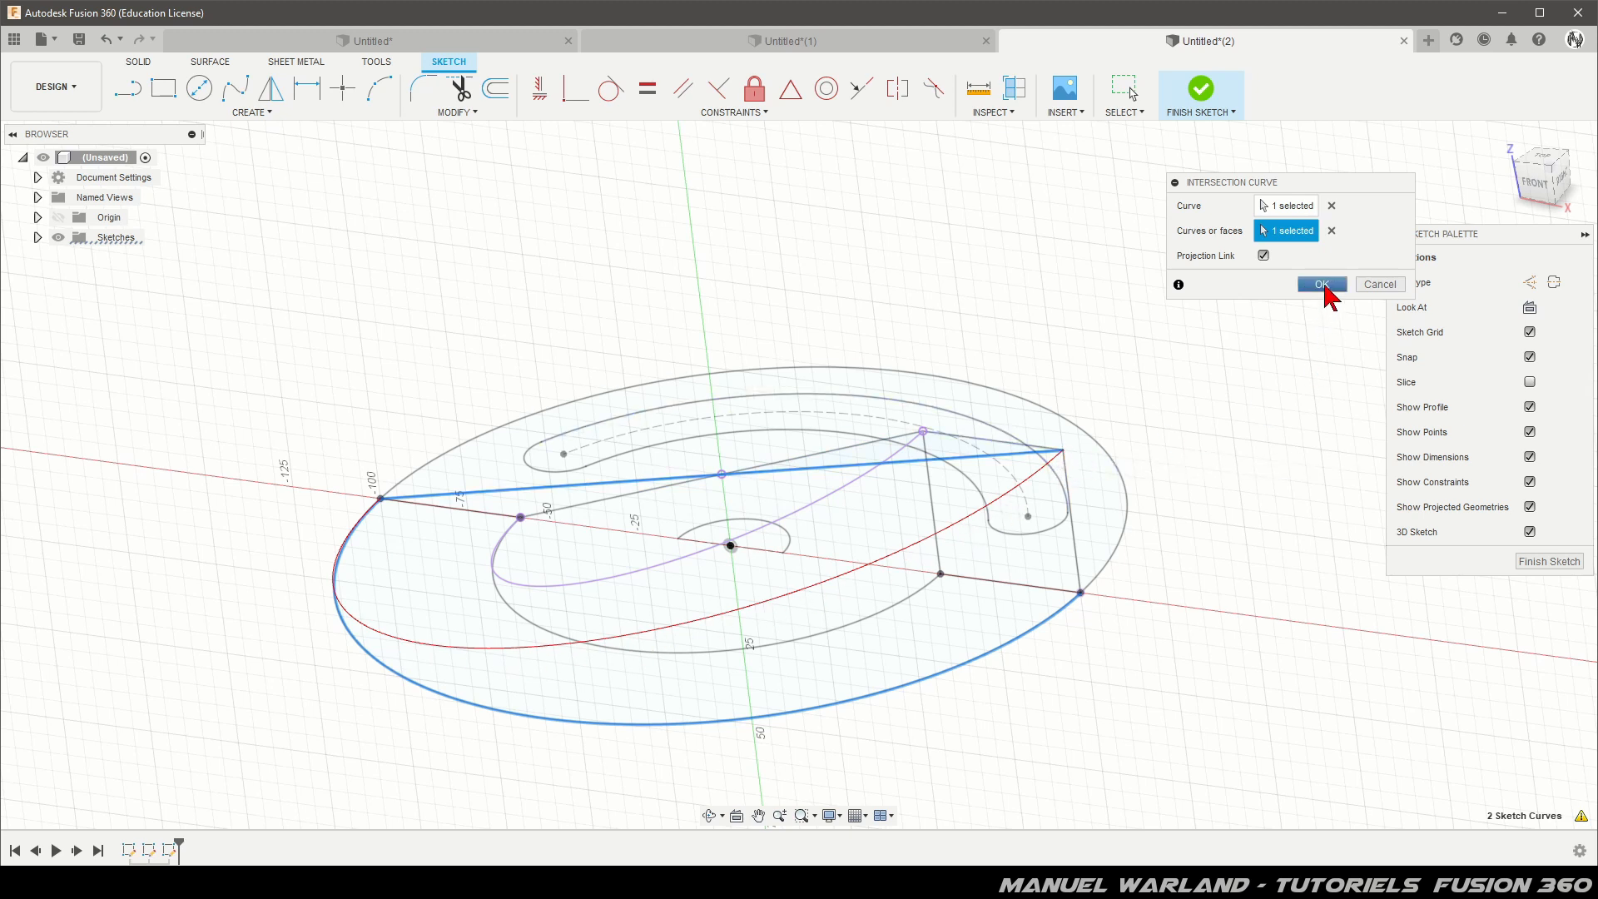
{"action": "left_click", "coordinate": [1322, 286]}
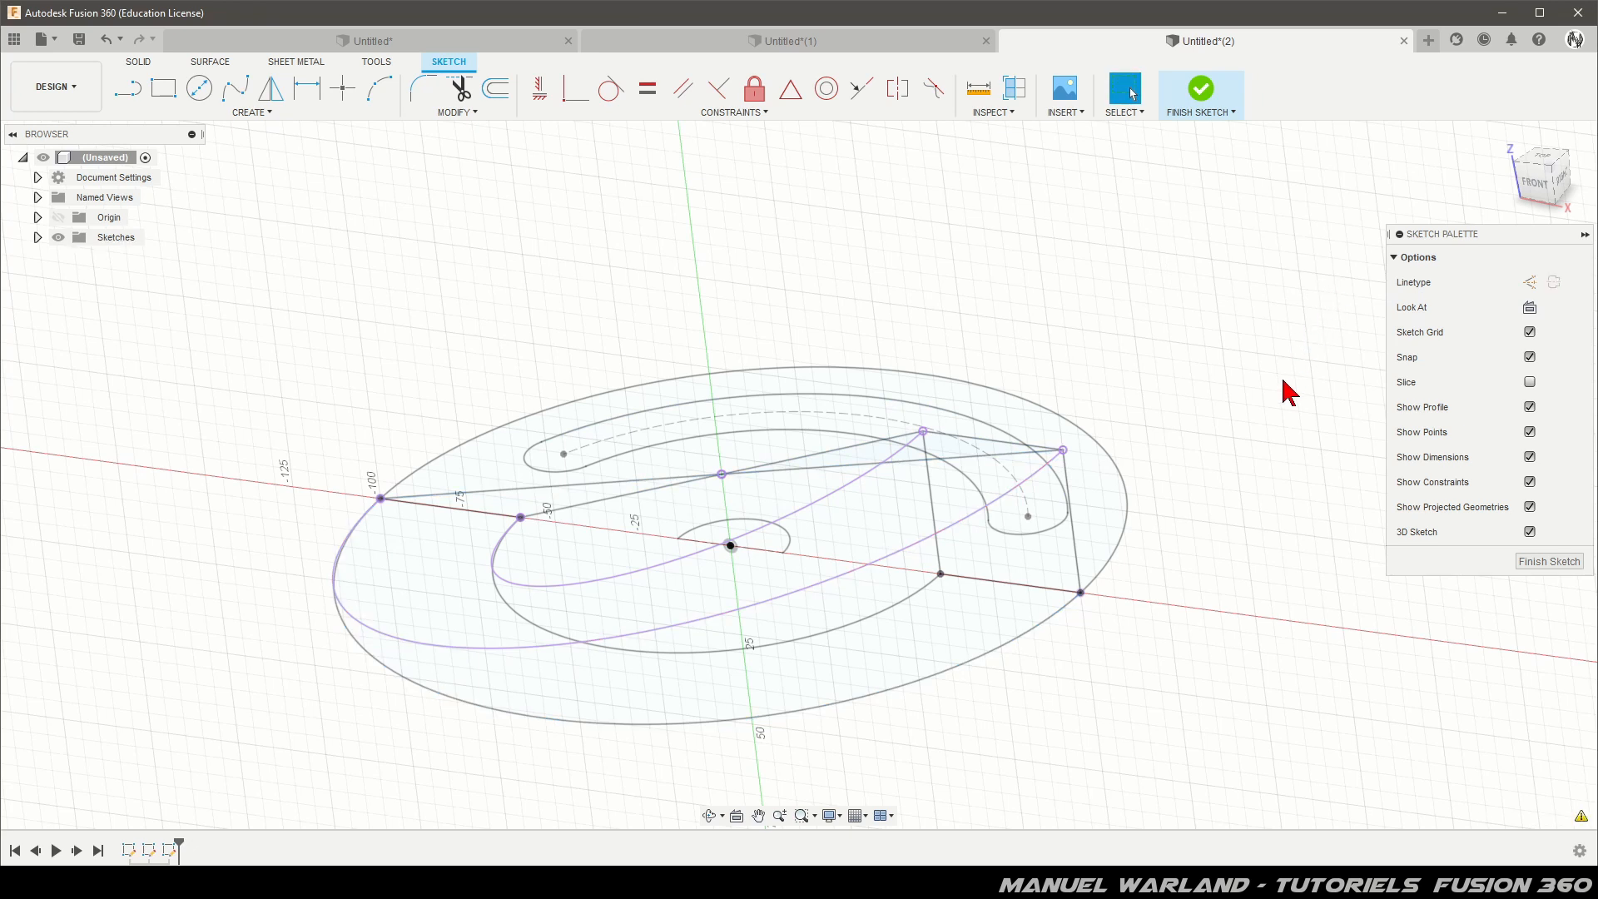
{"action": "left_click", "coordinate": [1546, 567]}
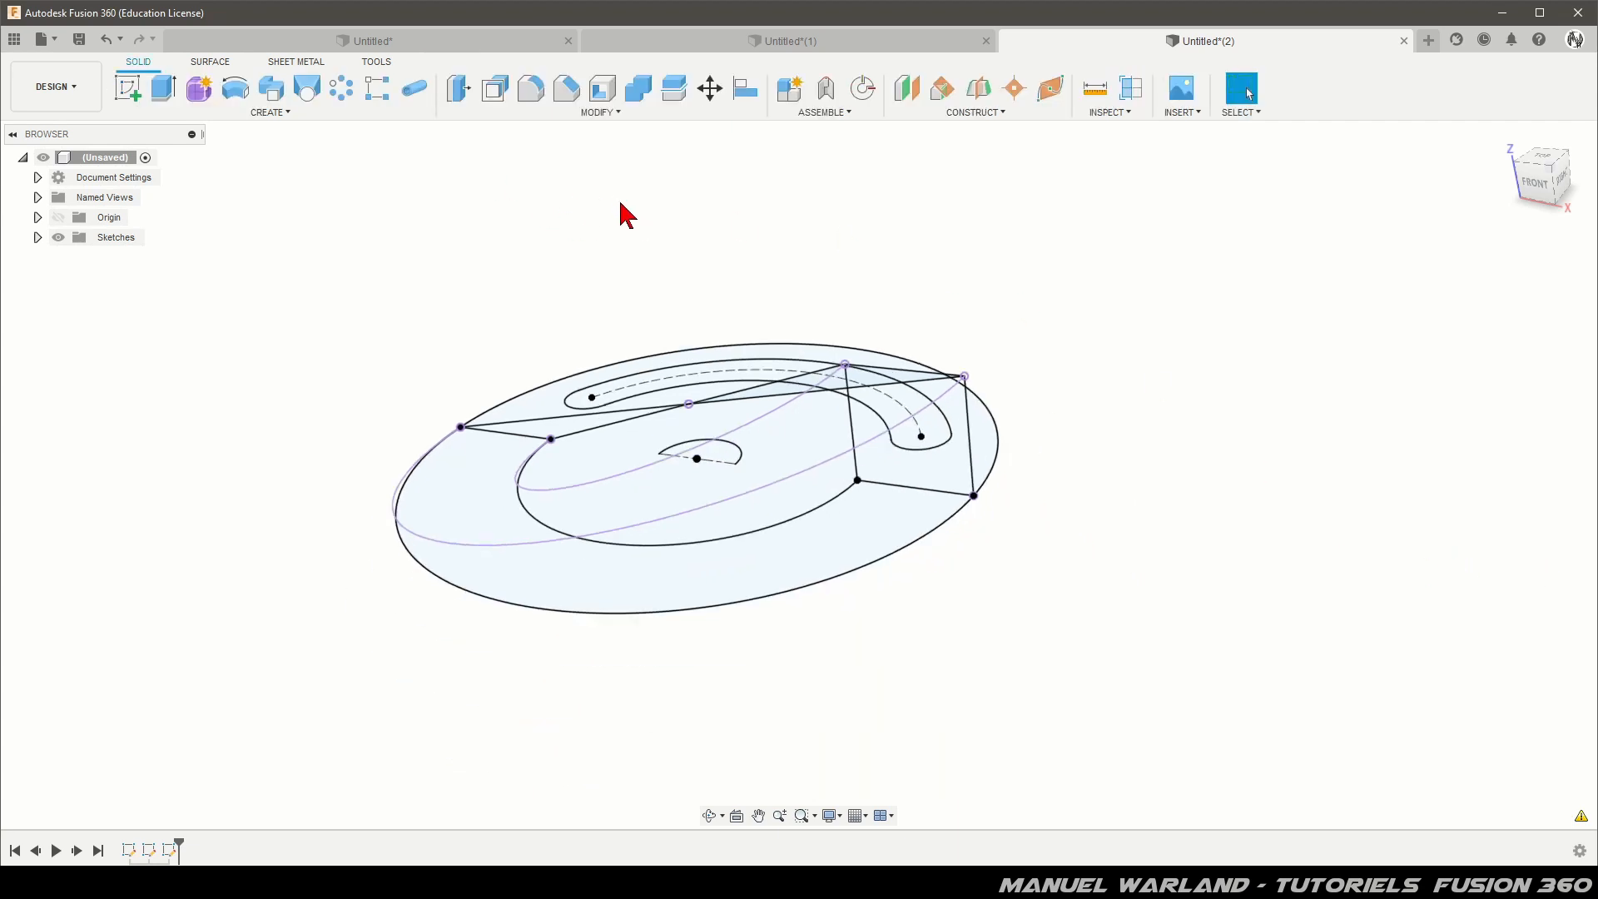
Hide and reshow Sketch2 to check which lines belong to it, viewing the spiral curves from the side
{"action": "mouse_move", "coordinate": [941, 664]}
{"action": "middle_mouse_down", "text": "shift"}
{"action": "mouse_move", "coordinate": [831, 688]}
{"action": "mouse_move", "coordinate": [926, 682]}
{"action": "mouse_move", "coordinate": [835, 696]}
{"action": "mouse_move", "coordinate": [892, 699]}
{"action": "middle_mouse_up", "text": "shift"}
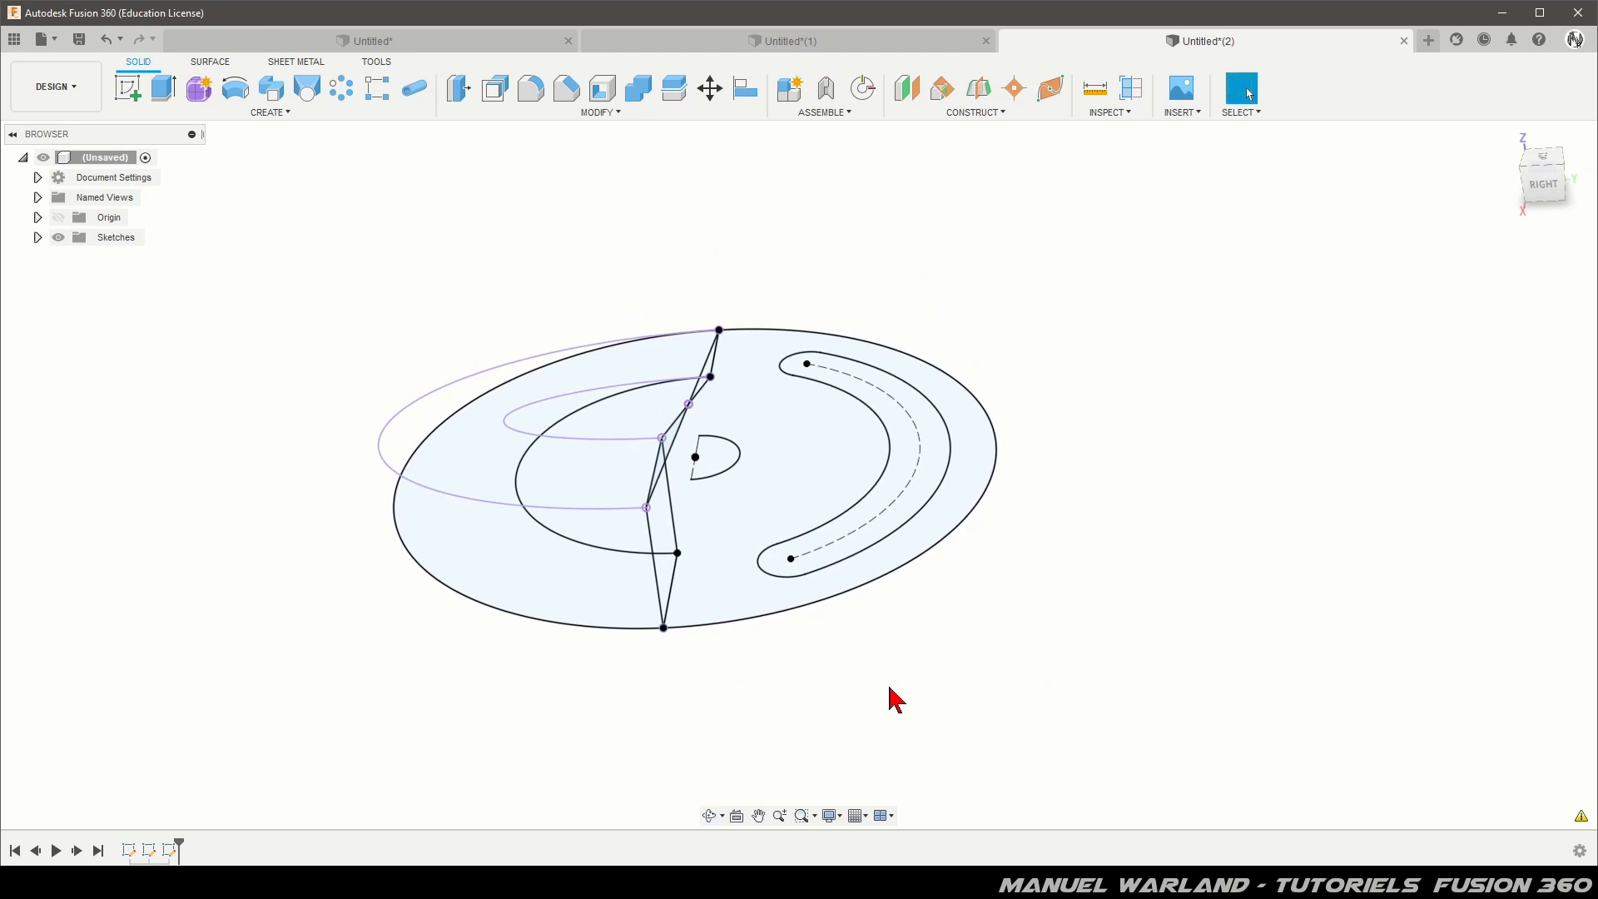
{"action": "left_click", "coordinate": [37, 237]}
{"action": "left_click", "coordinate": [73, 278]}
{"action": "left_click", "coordinate": [73, 279]}
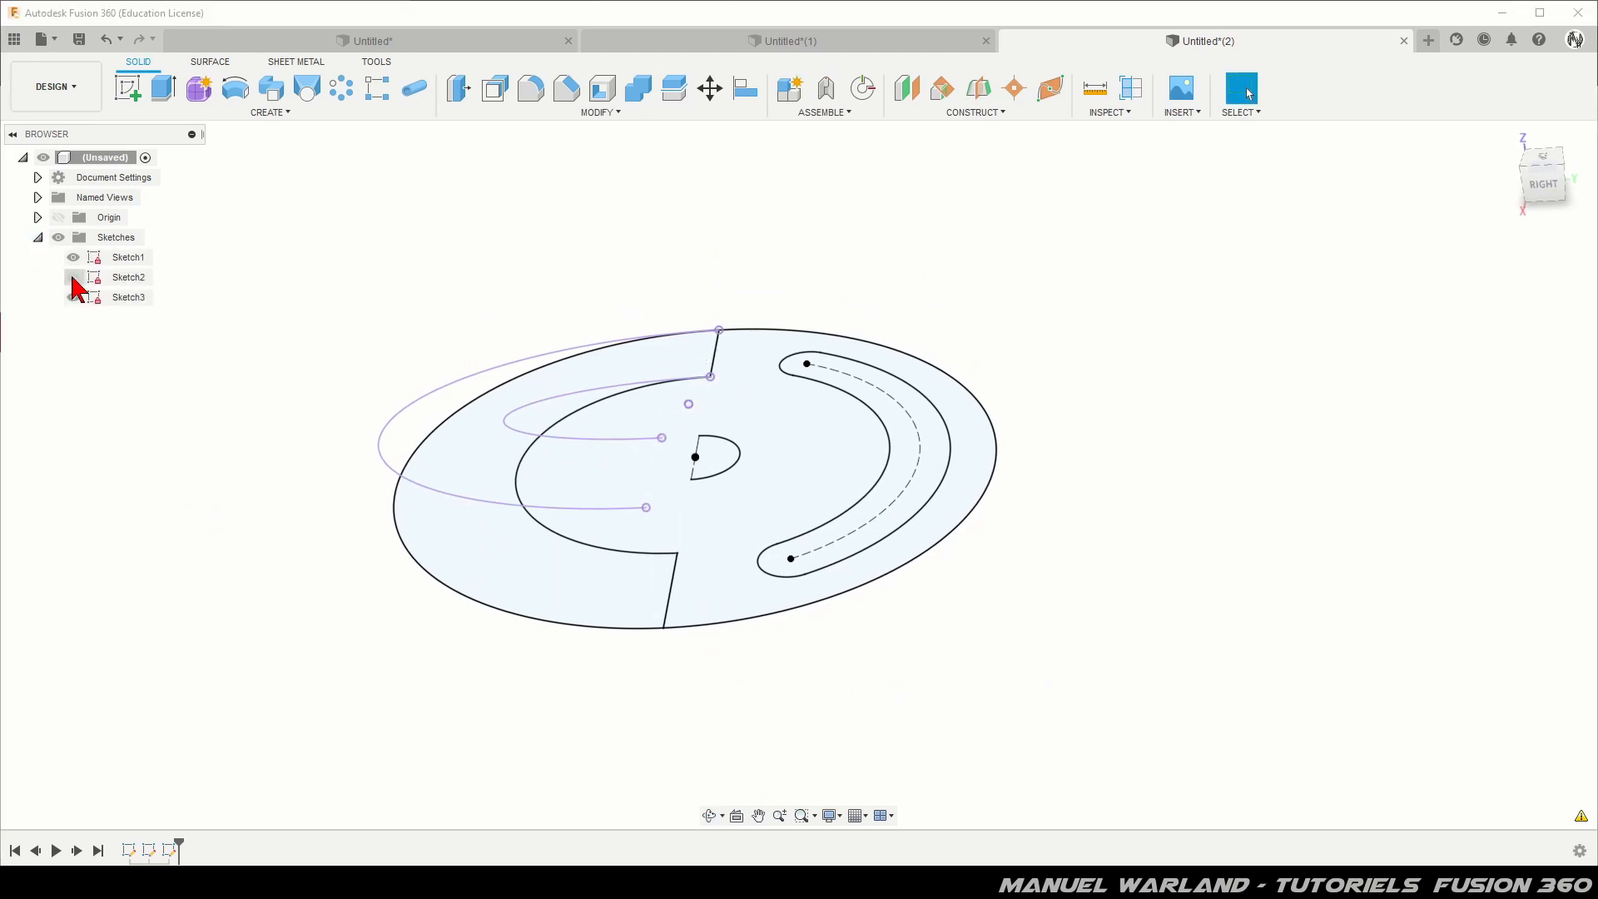
{"action": "left_click", "coordinate": [72, 278]}
{"action": "middle_click_drag", "start_coordinate": [739, 745], "coordinate": [696, 746], "text": "shift"}
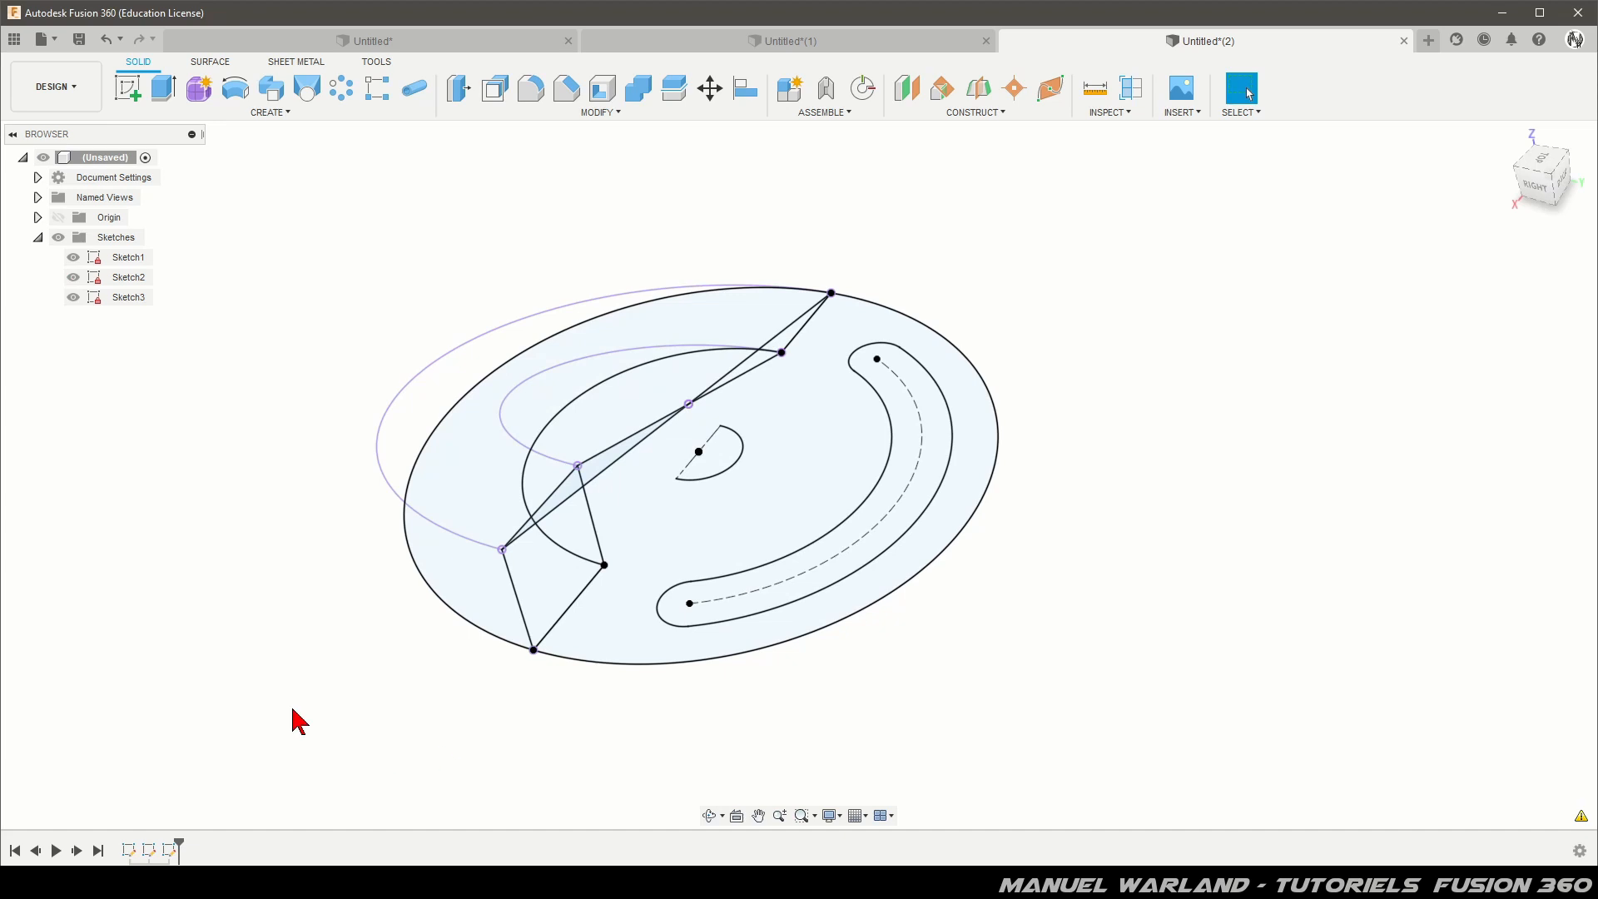
Edit Sketch2 to convert both sloped lines to construction lines, and finish the sketch
{"action": "double_click", "coordinate": [129, 278]}
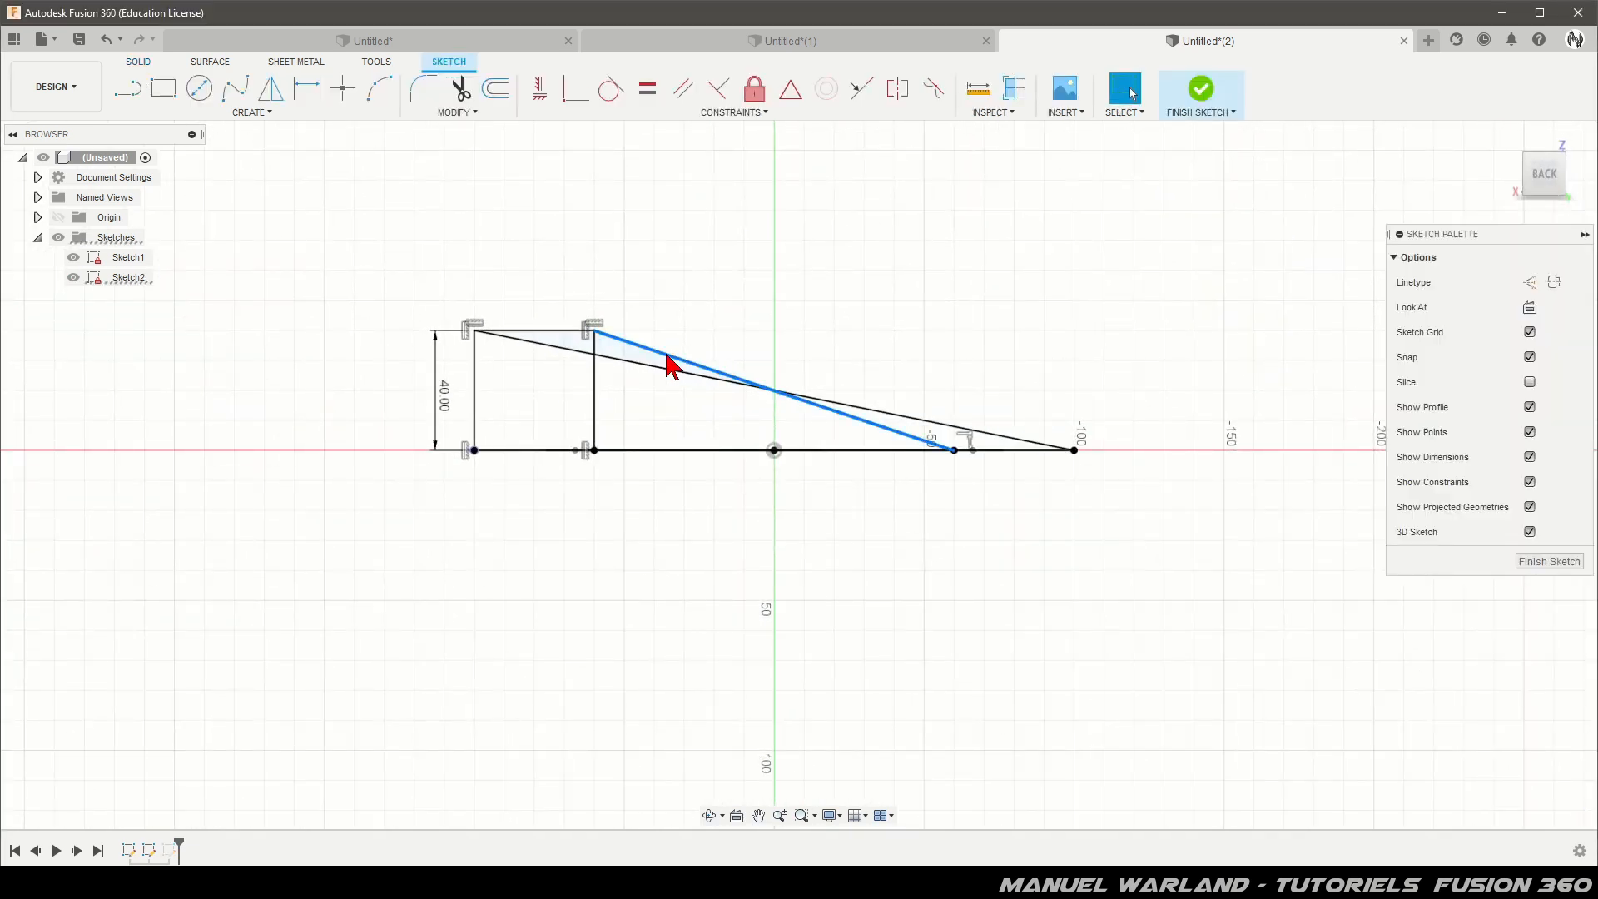
{"action": "left_click", "coordinate": [667, 355]}
{"action": "key", "text": "x"}
{"action": "left_click", "coordinate": [658, 367]}
{"action": "key", "text": "x"}
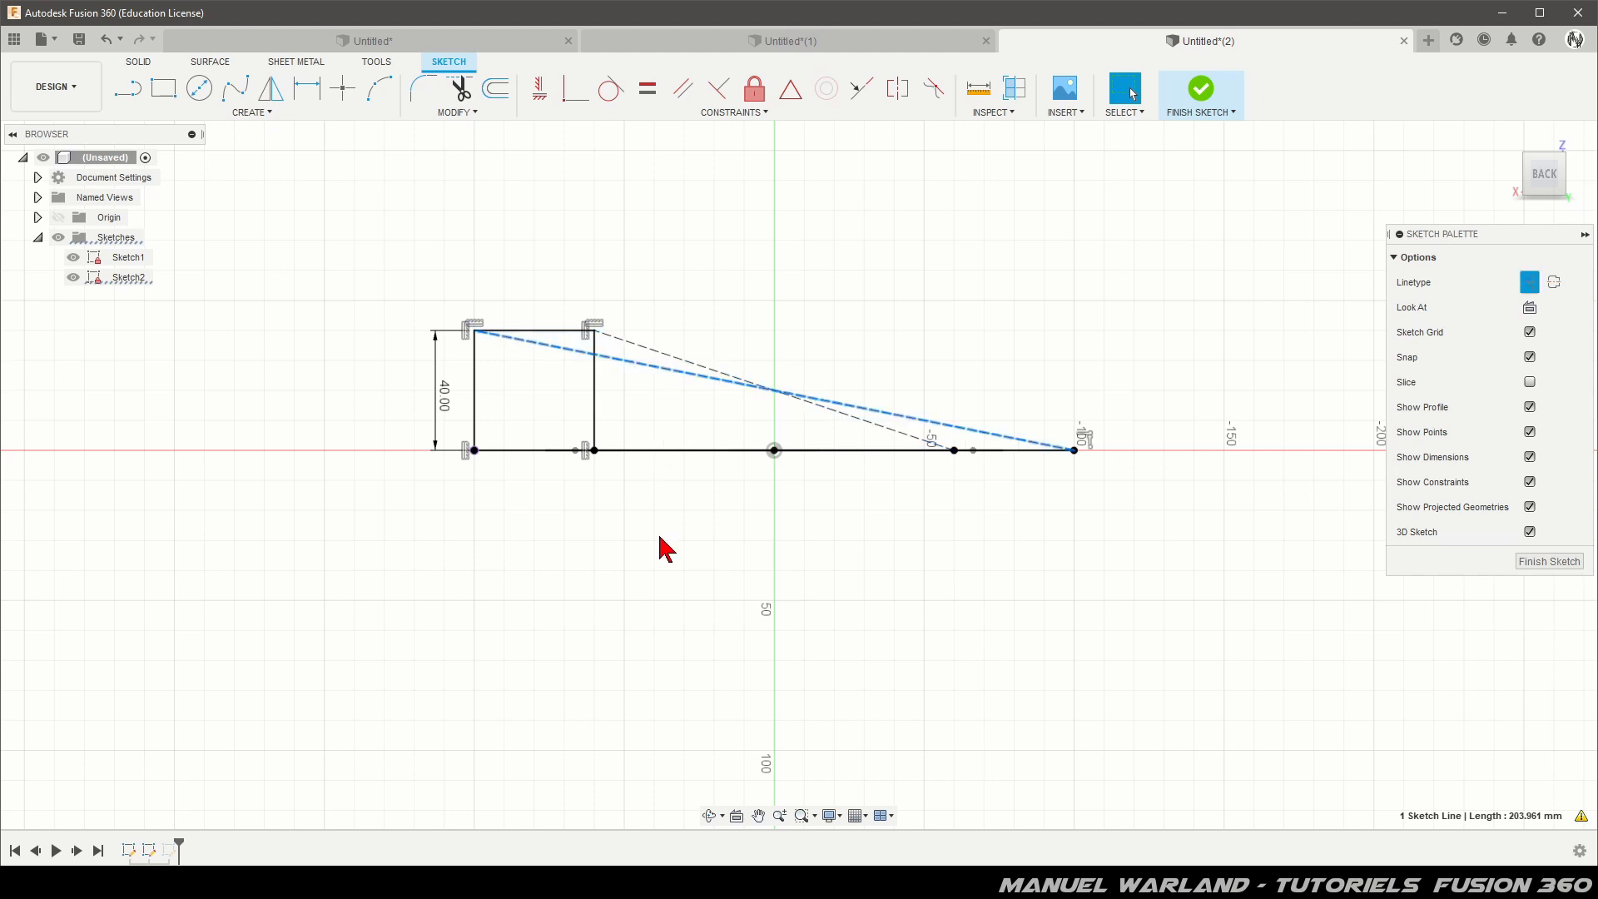
{"action": "left_click", "coordinate": [1536, 563]}
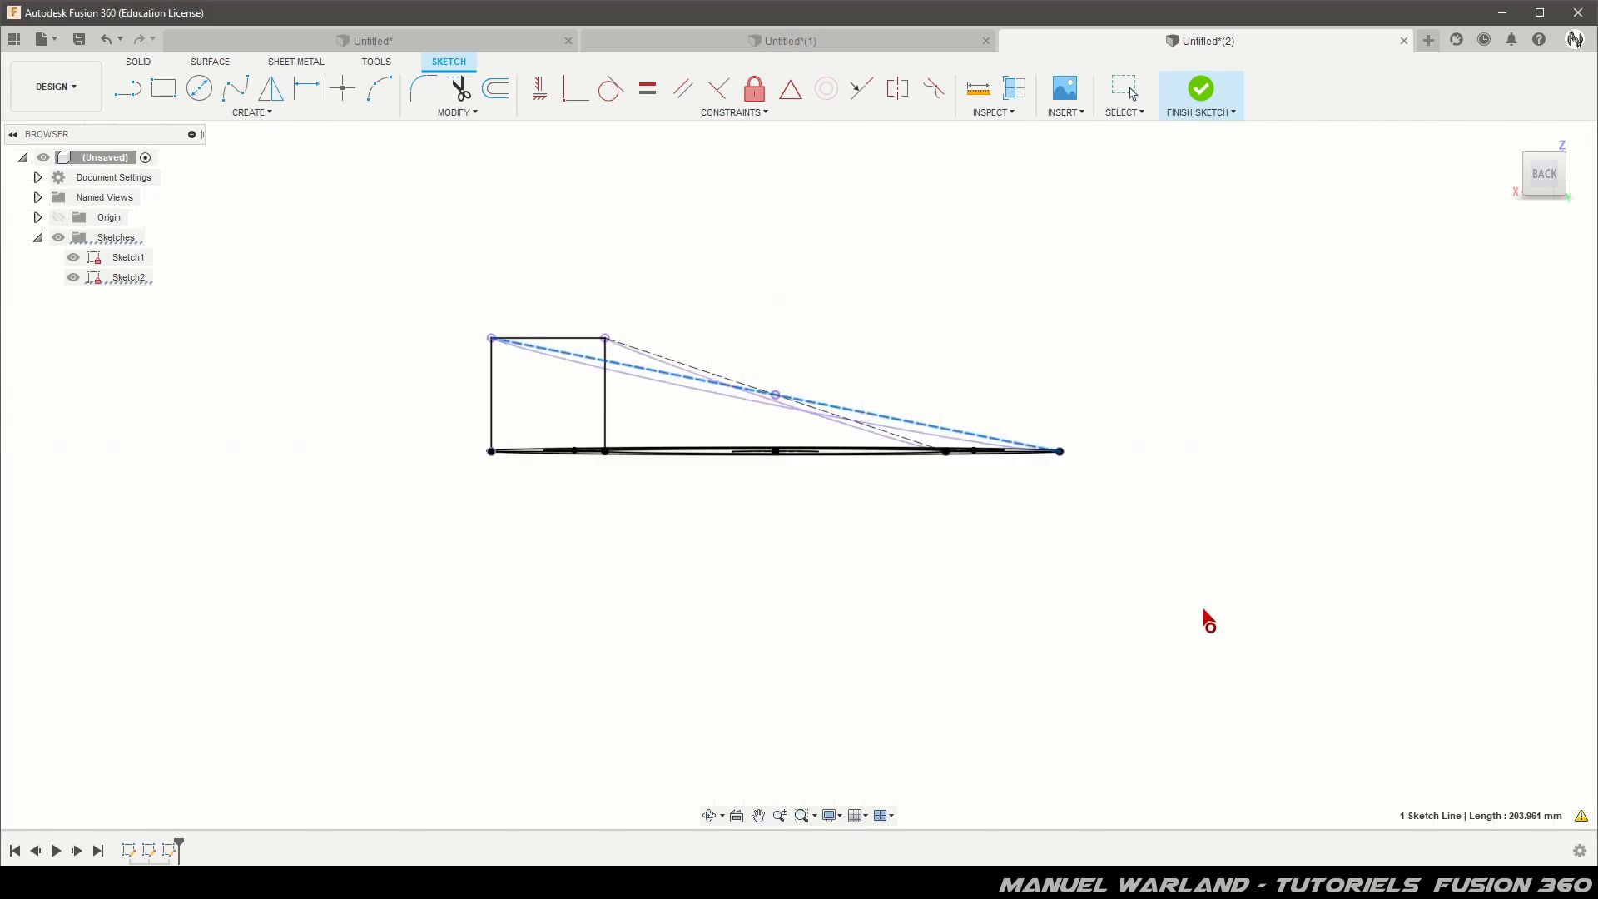
Loft the spiral top surface between the low radial line and the raised radial line, using the inner and outer intersection curves as rails
{"action": "mouse_move", "coordinate": [653, 746]}
{"action": "middle_mouse_down", "text": "shift"}
{"action": "mouse_move", "coordinate": [724, 724]}
{"action": "mouse_move", "coordinate": [875, 749]}
{"action": "mouse_move", "coordinate": [759, 773]}
{"action": "mouse_move", "coordinate": [802, 738]}
{"action": "mouse_move", "coordinate": [727, 717]}
{"action": "mouse_move", "coordinate": [773, 690]}
{"action": "mouse_move", "coordinate": [713, 717]}
{"action": "mouse_move", "coordinate": [752, 777]}
{"action": "middle_mouse_up", "text": "shift"}
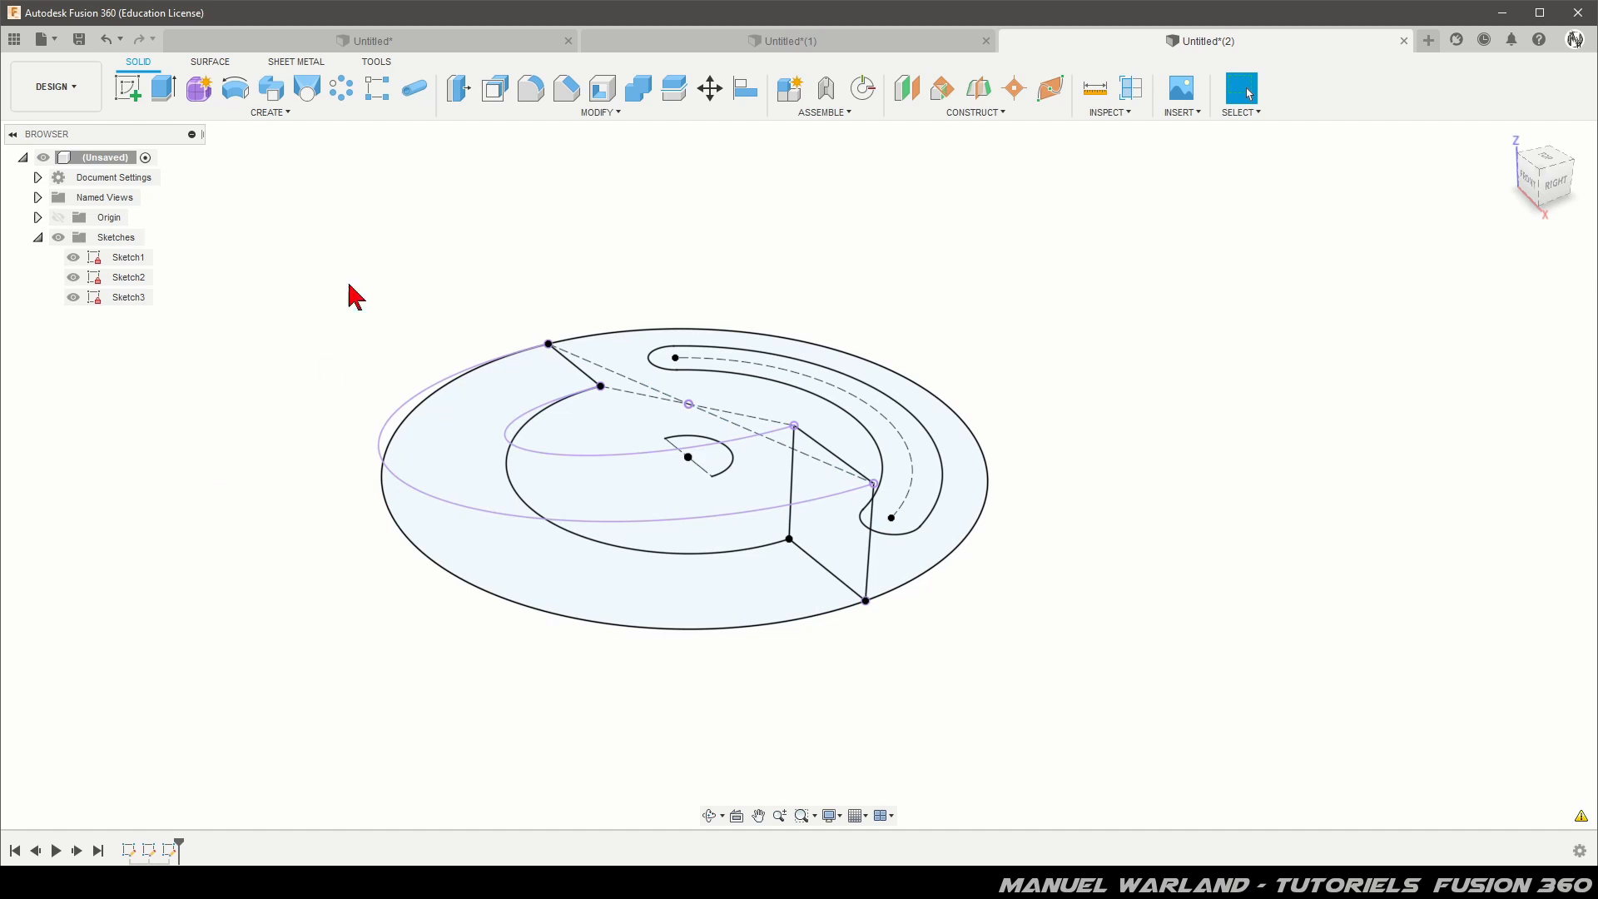
{"action": "left_click", "coordinate": [209, 62]}
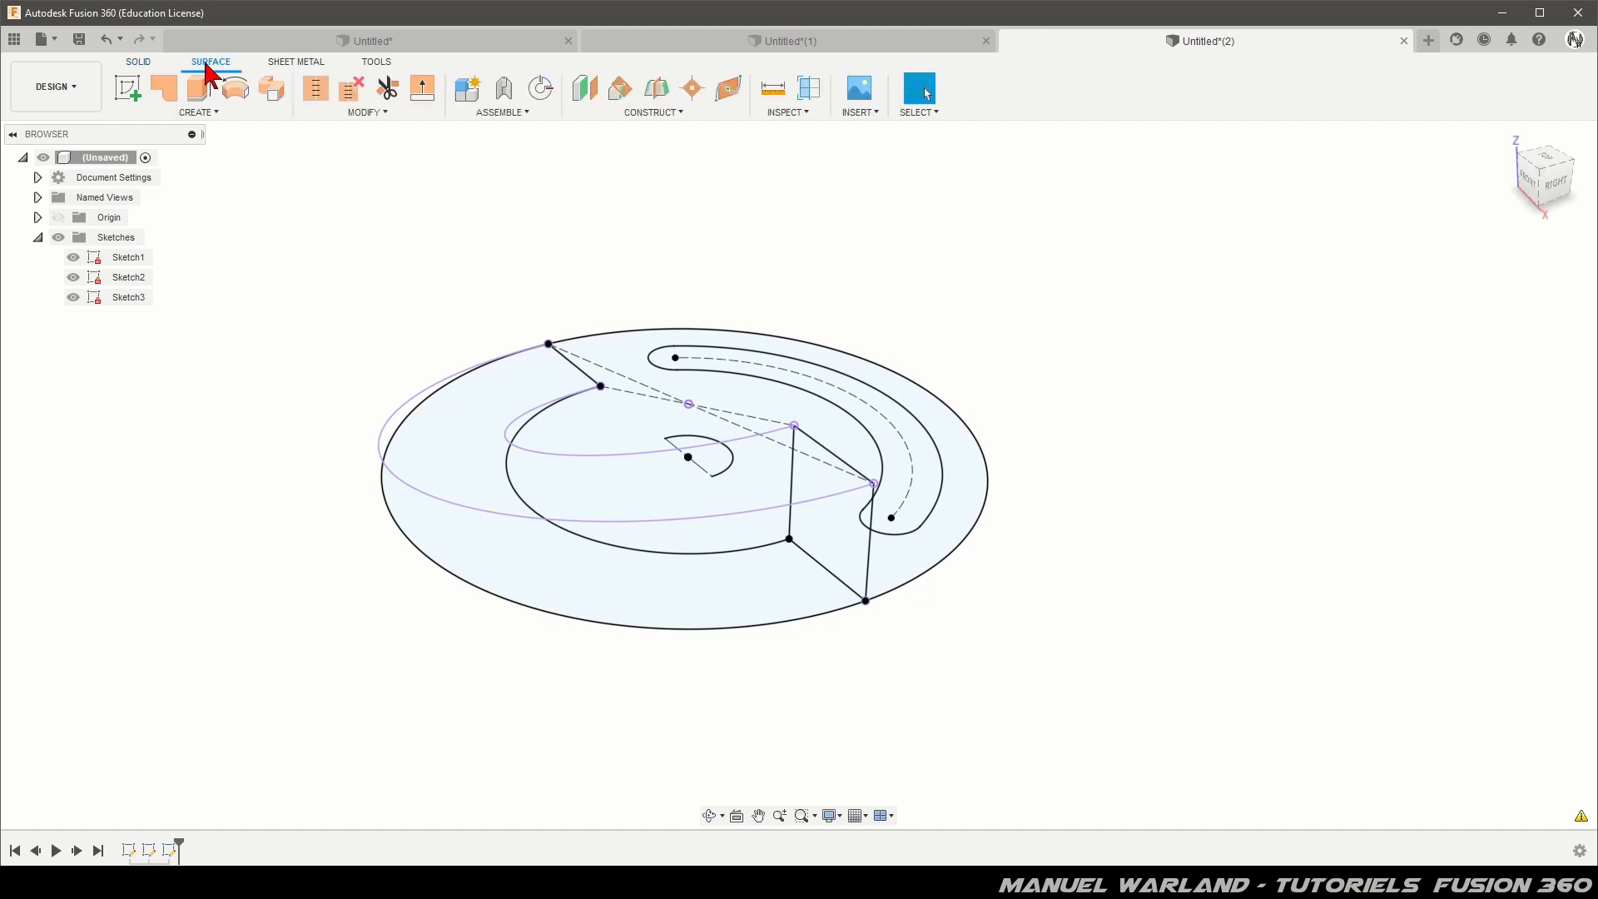
{"action": "left_click", "coordinate": [197, 114]}
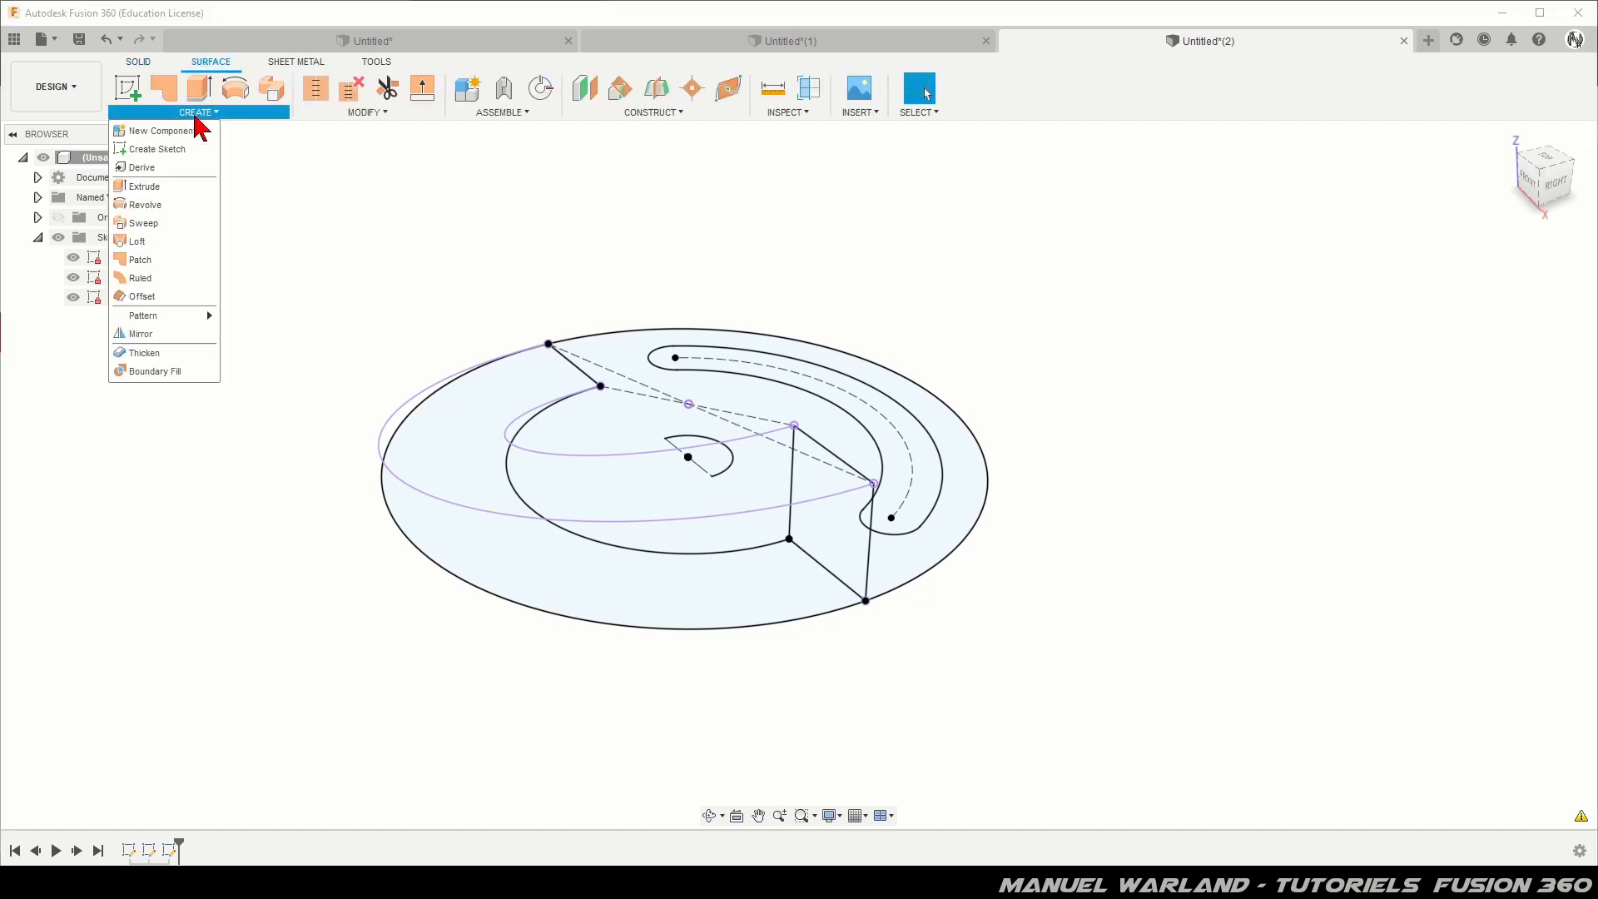
{"action": "left_click", "coordinate": [137, 242]}
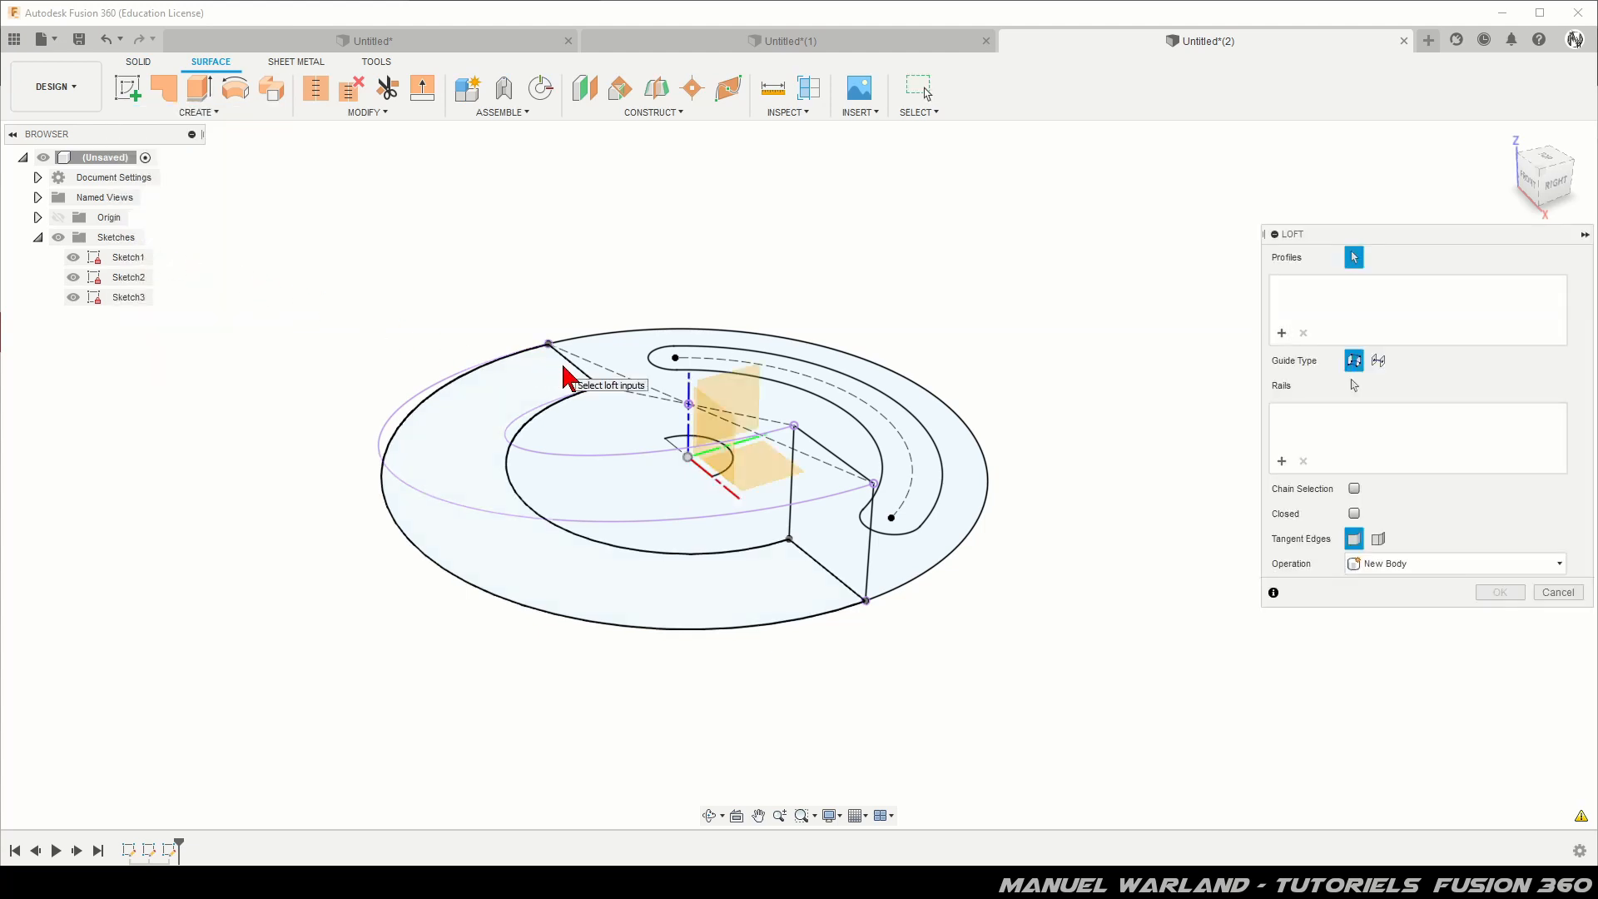
{"action": "left_click", "coordinate": [575, 369]}
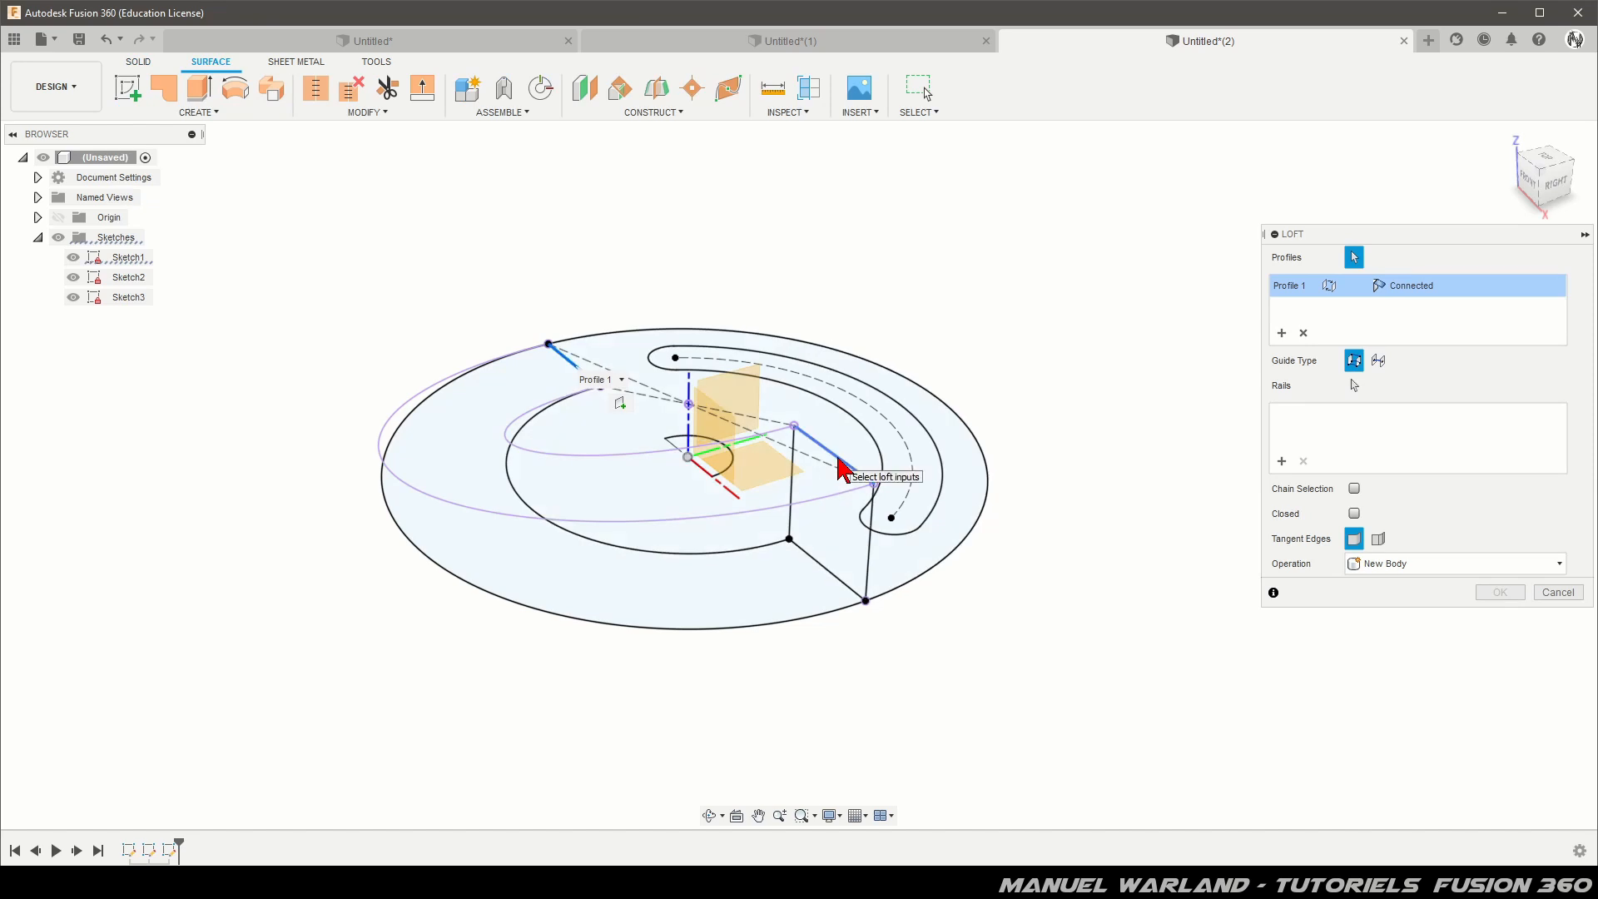
{"action": "left_click", "coordinate": [844, 465]}
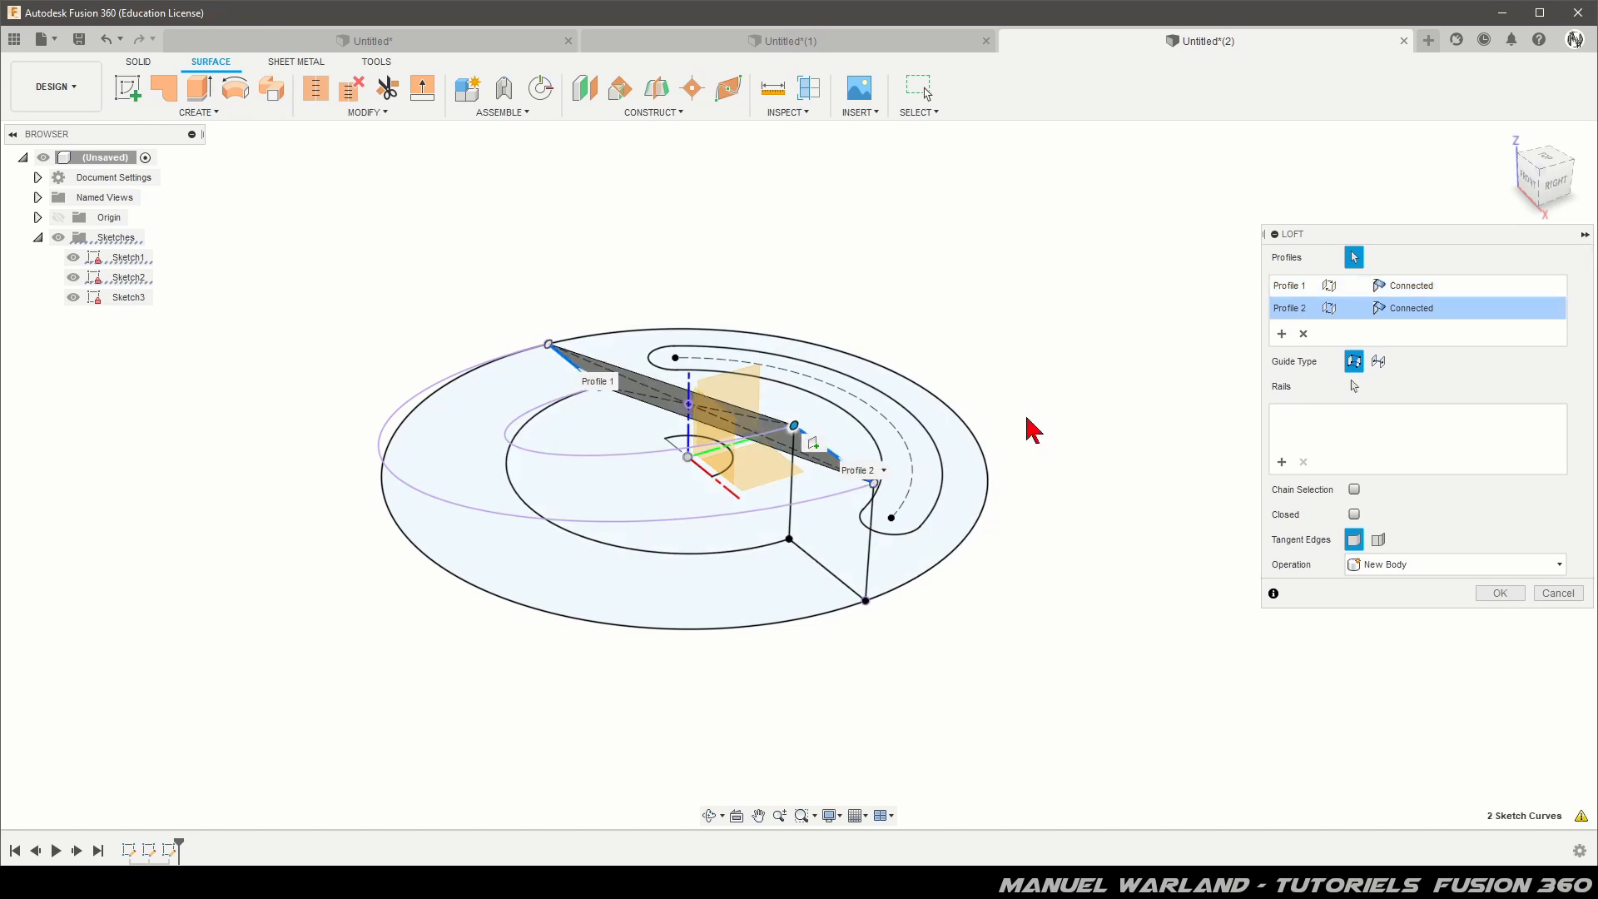
{"action": "left_click", "coordinate": [1282, 462]}
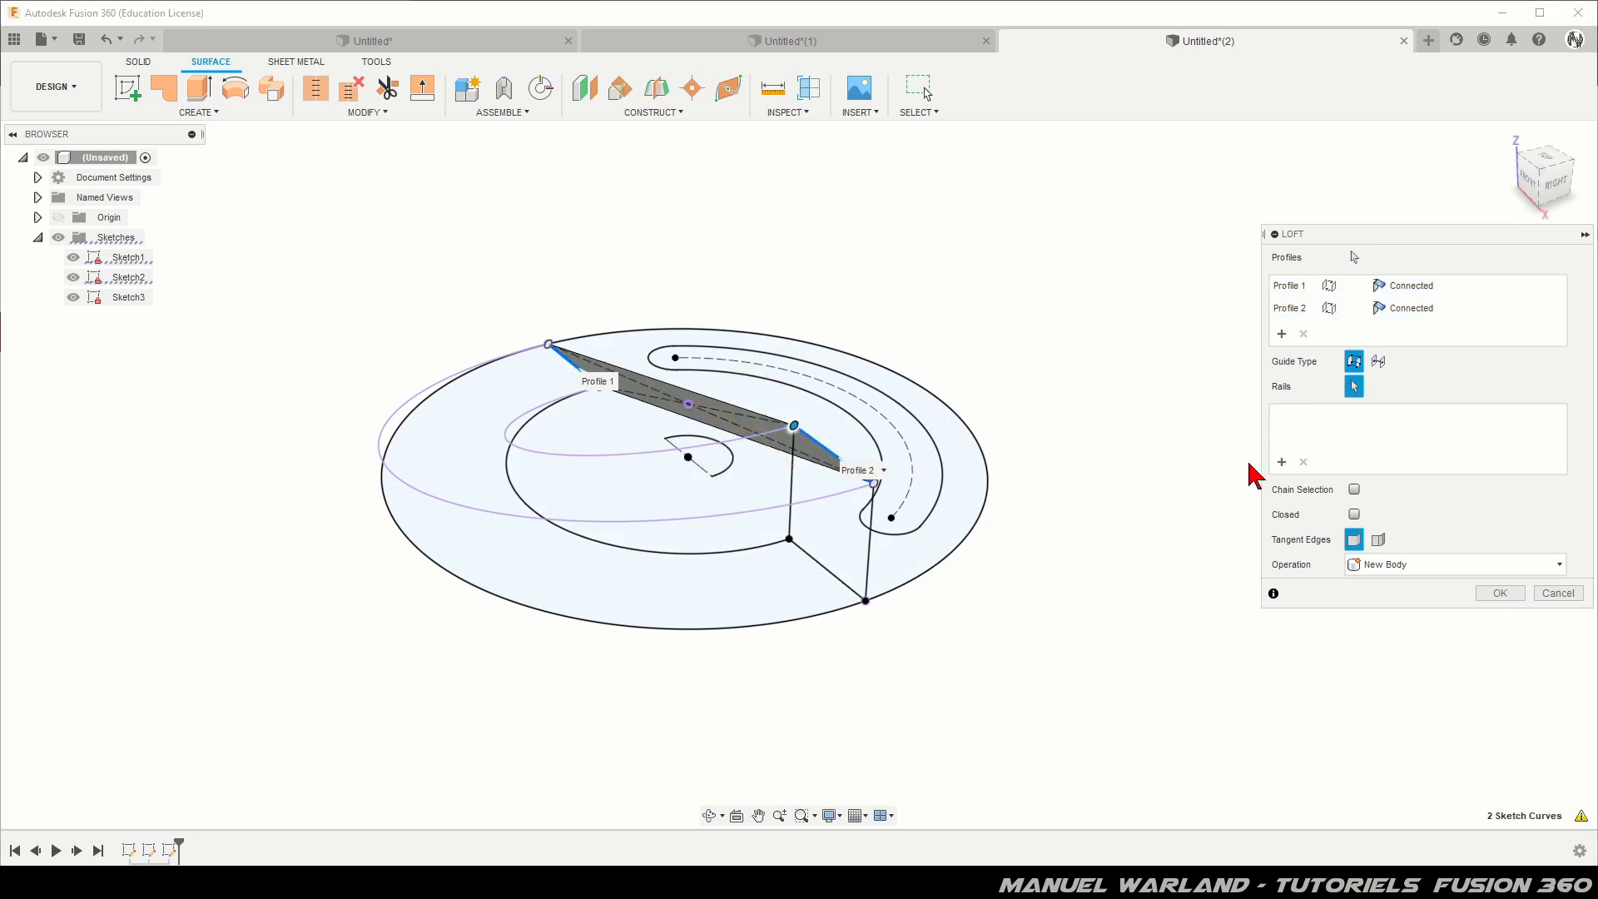
{"action": "left_click", "coordinate": [606, 456]}
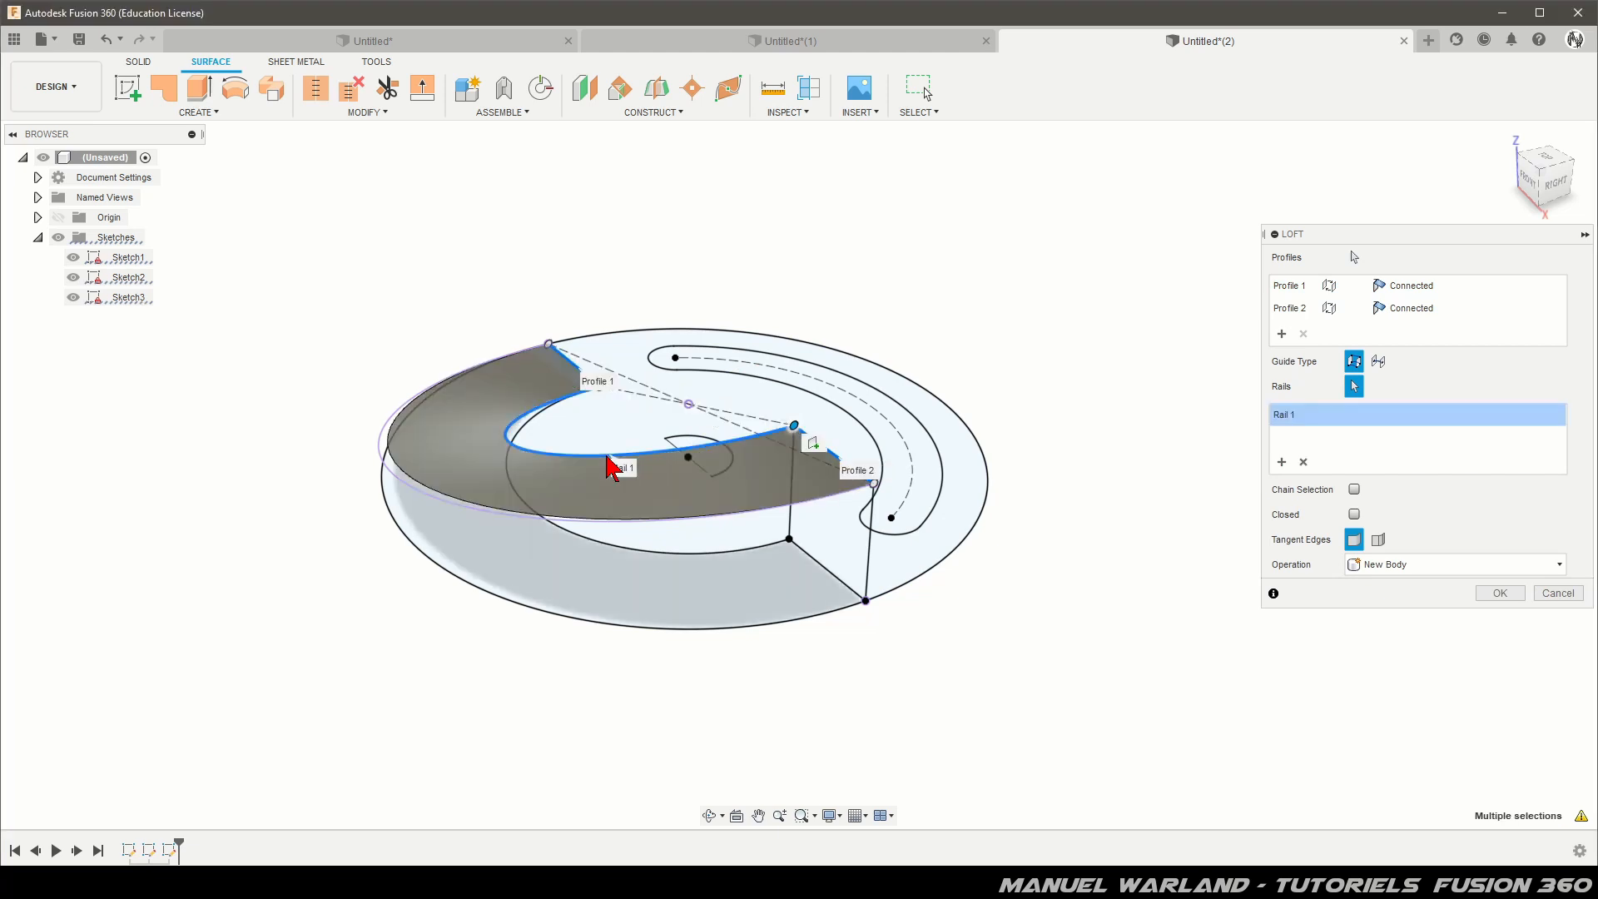
{"action": "left_click", "coordinate": [413, 497]}
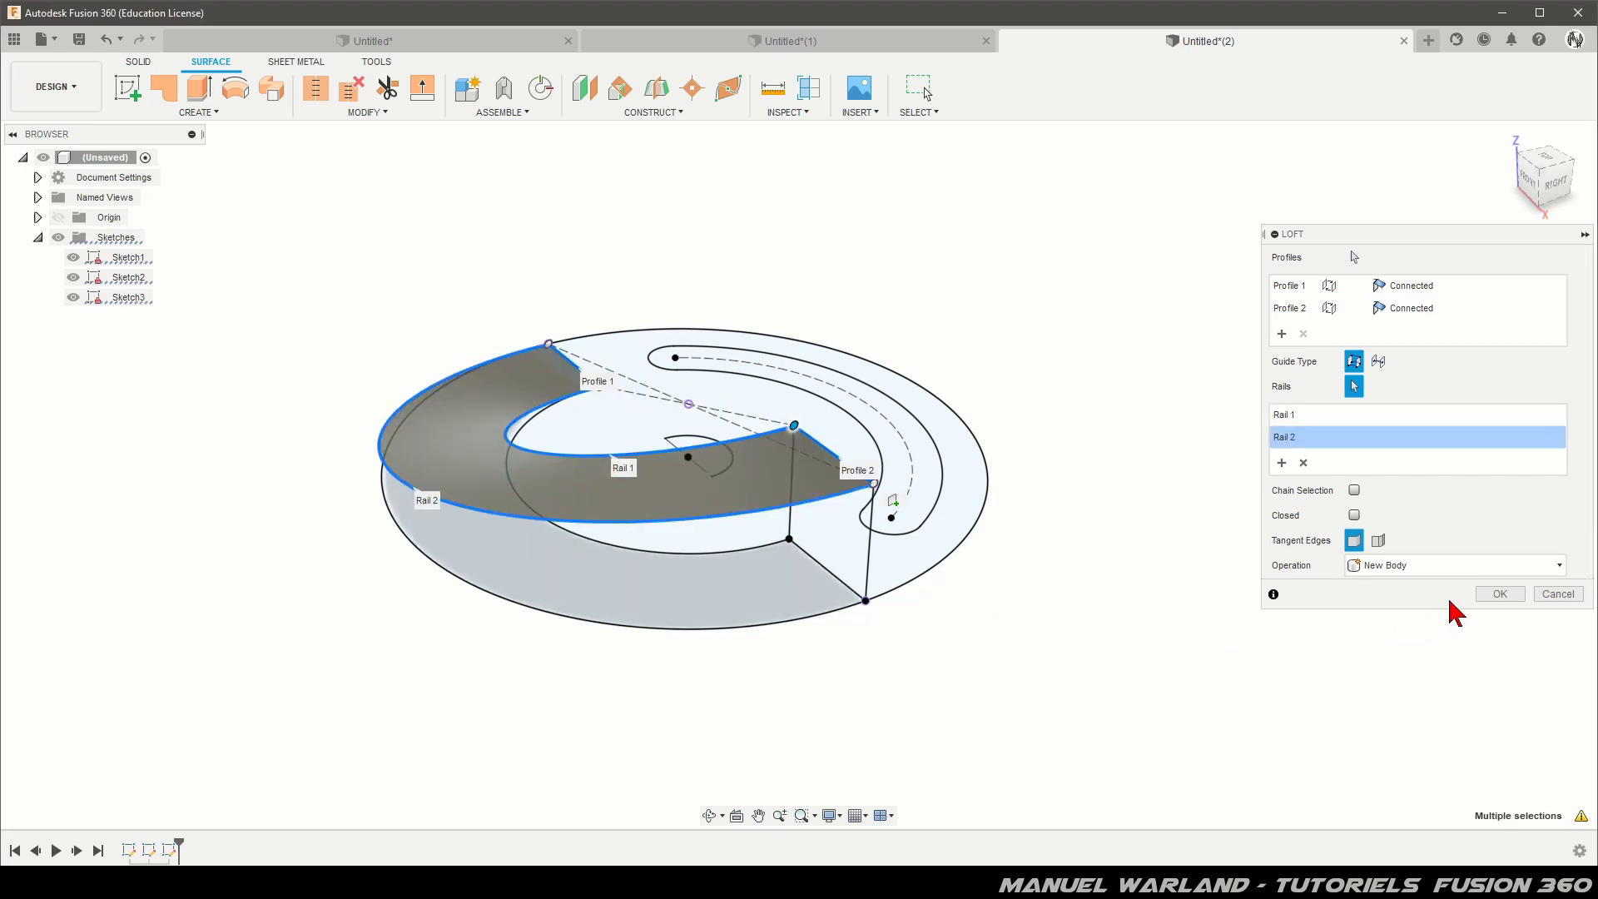
{"action": "left_click", "coordinate": [1499, 594]}
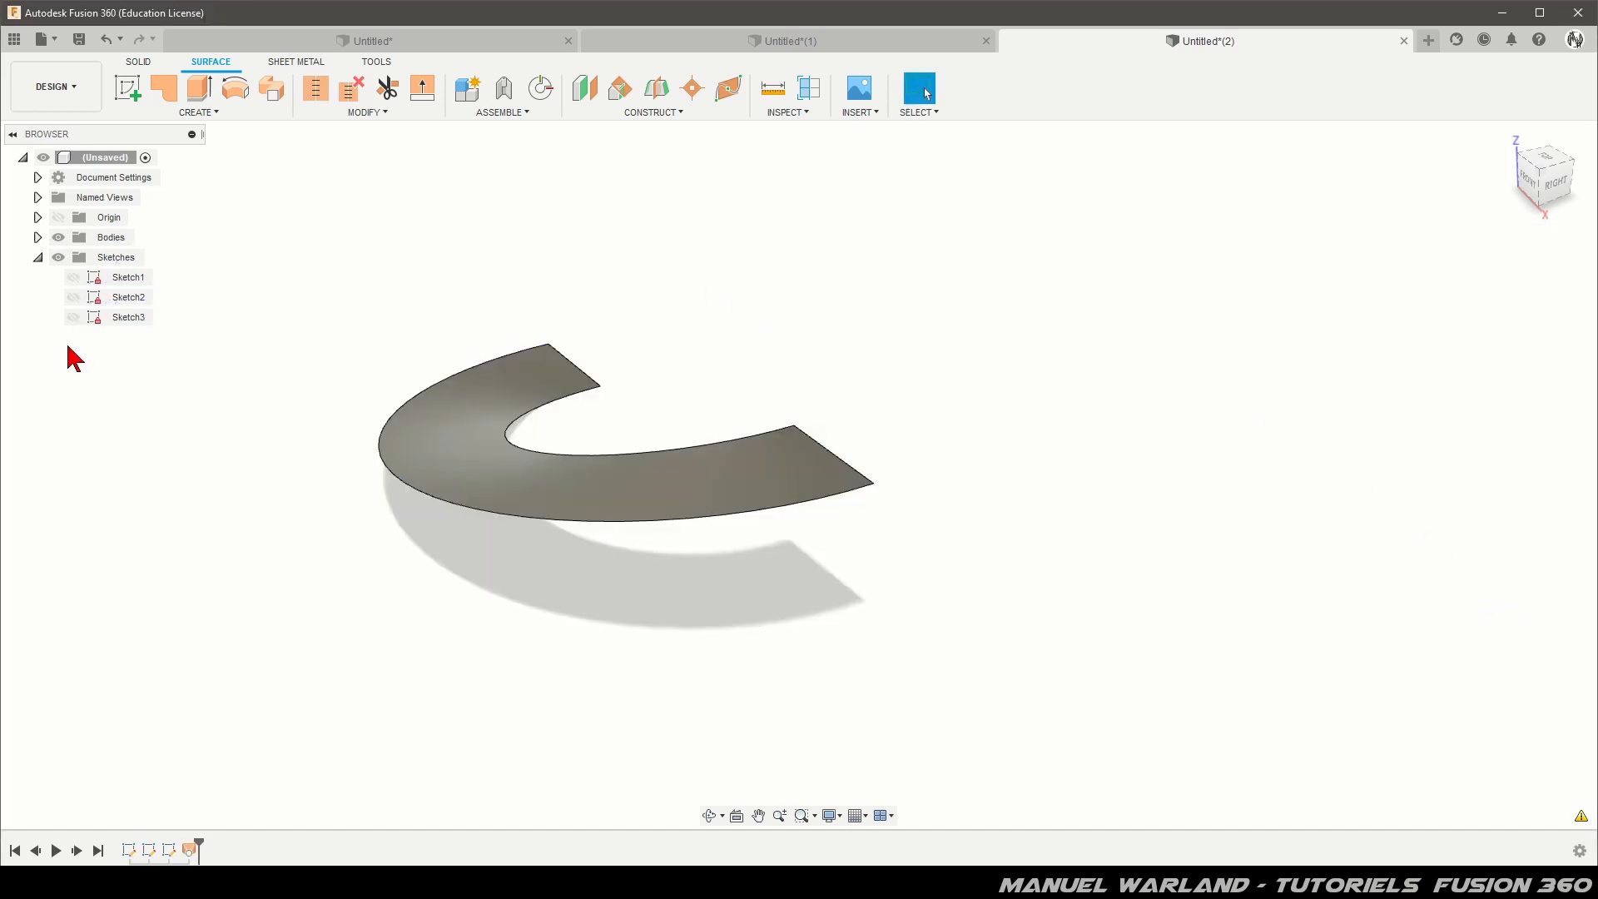
Show Sketch1, Sketch2 and Sketch3 again
{"action": "left_click", "coordinate": [73, 317]}
{"action": "left_click", "coordinate": [73, 298]}
{"action": "left_click", "coordinate": [73, 277]}
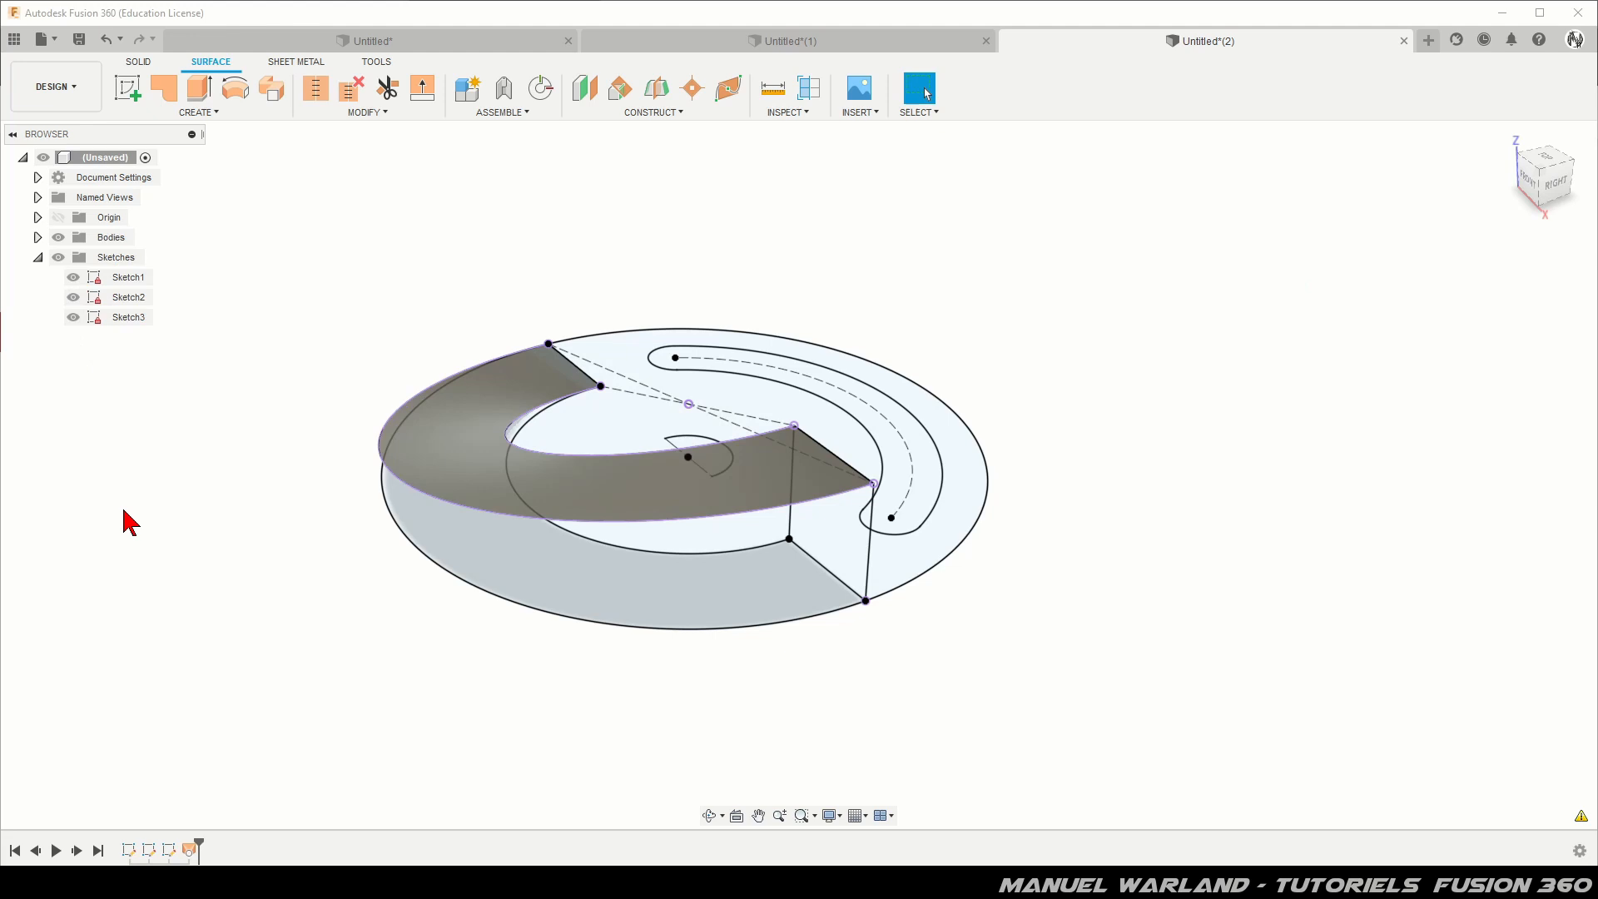
Loft a flat base surface between the two radial lines of the base sketch, using the inner and outer arcs as rails
{"action": "left_click", "coordinate": [198, 112]}
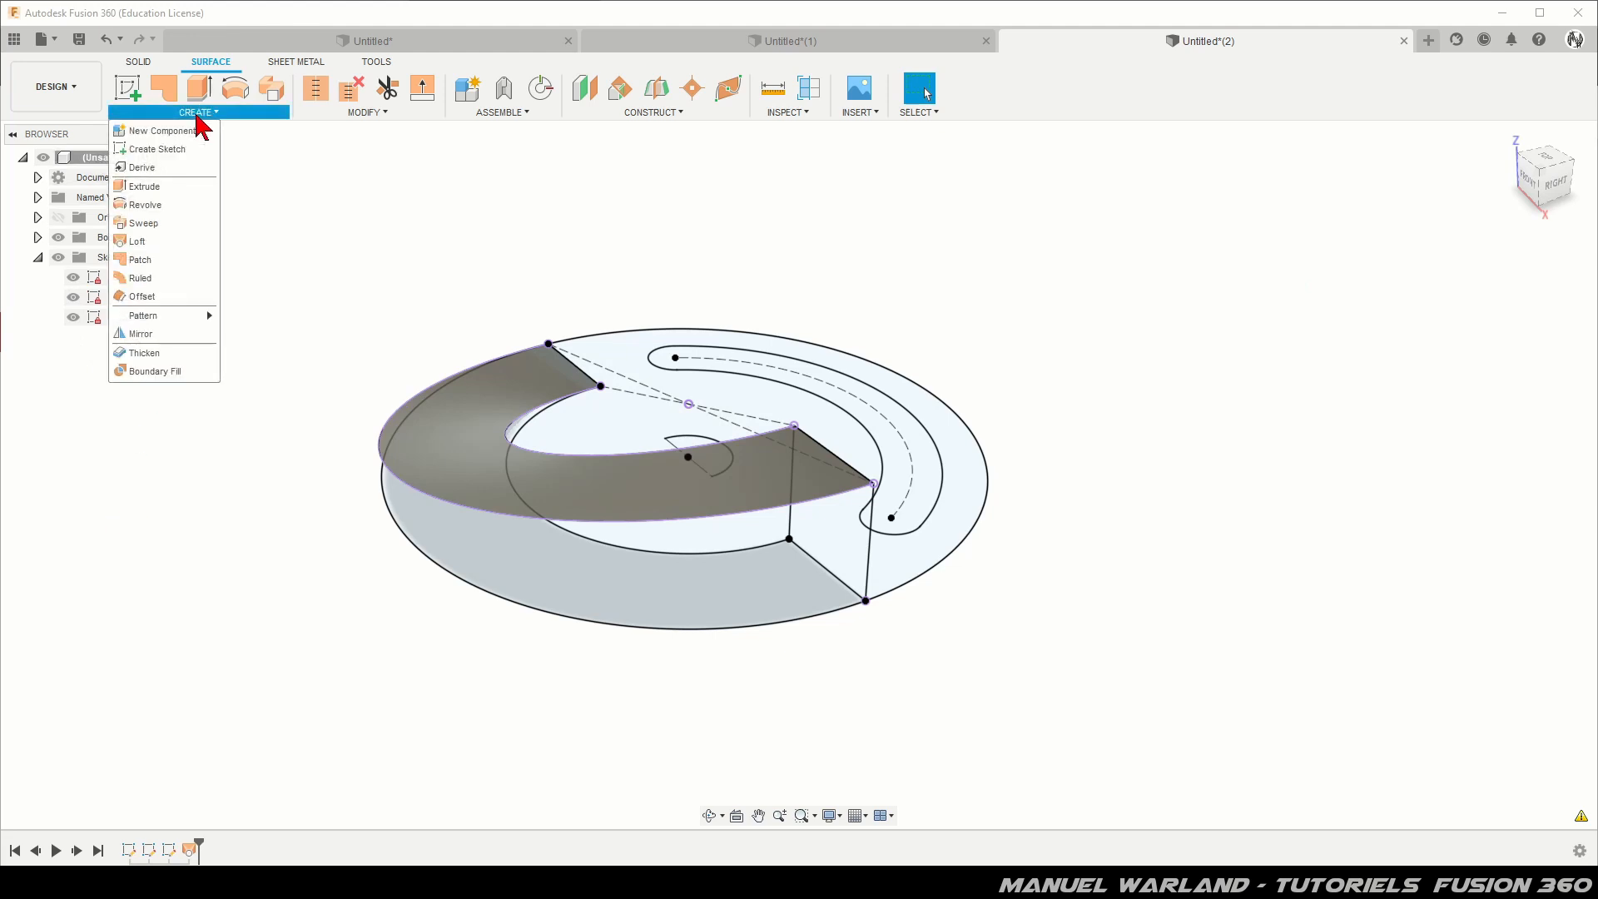
{"action": "left_click", "coordinate": [138, 241]}
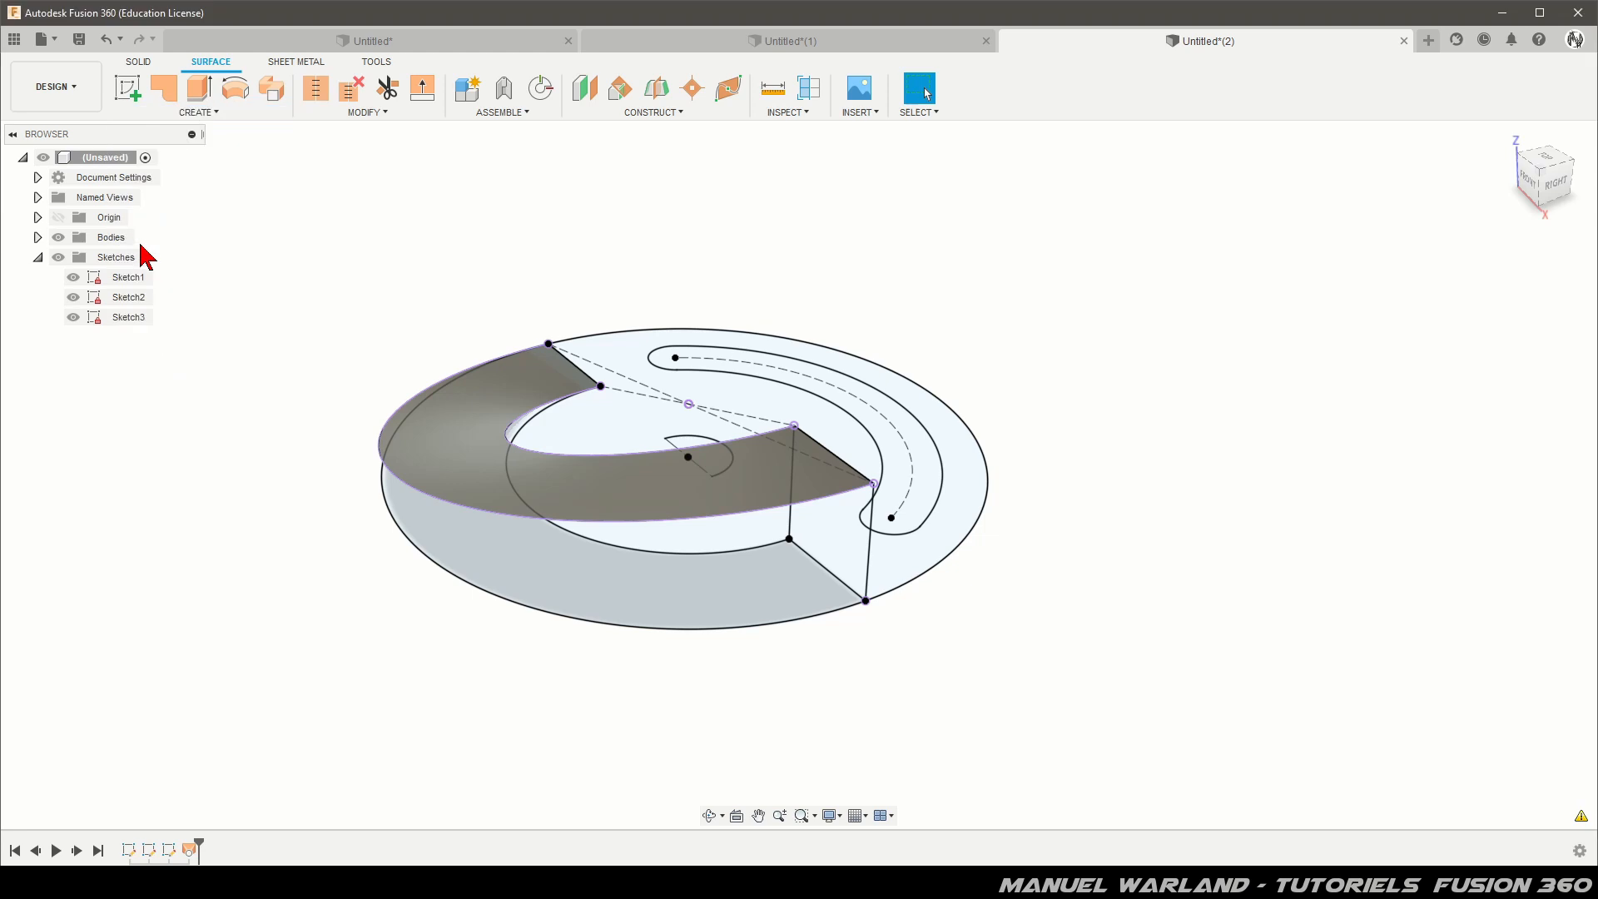
{"action": "left_click", "coordinate": [571, 364]}
{"action": "left_click", "coordinate": [824, 571]}
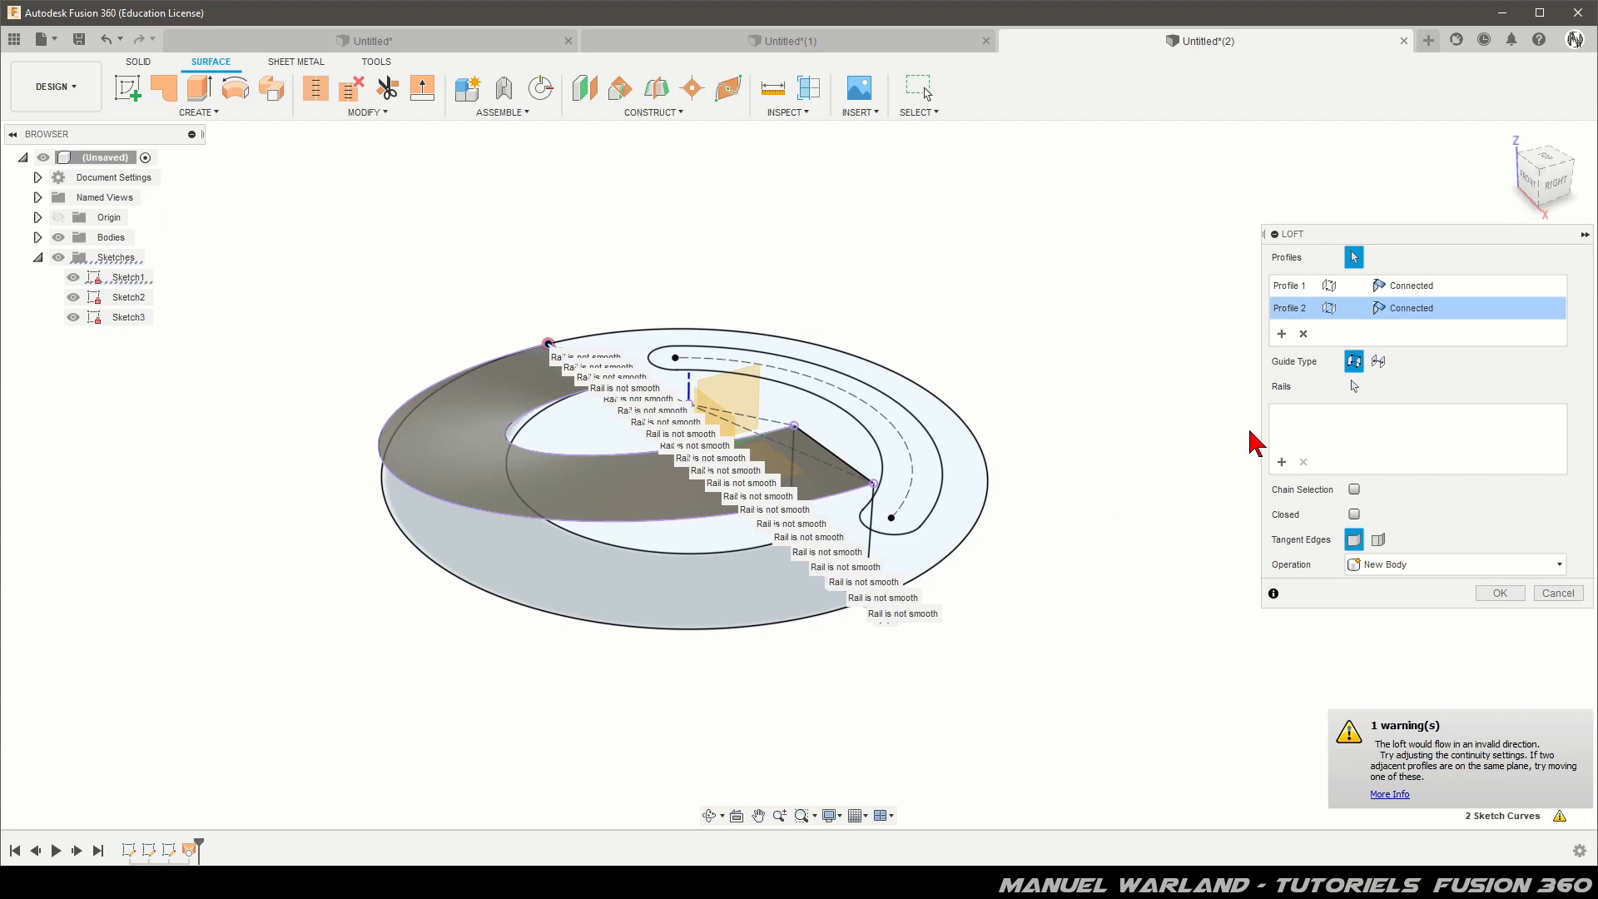
{"action": "left_click", "coordinate": [1283, 464]}
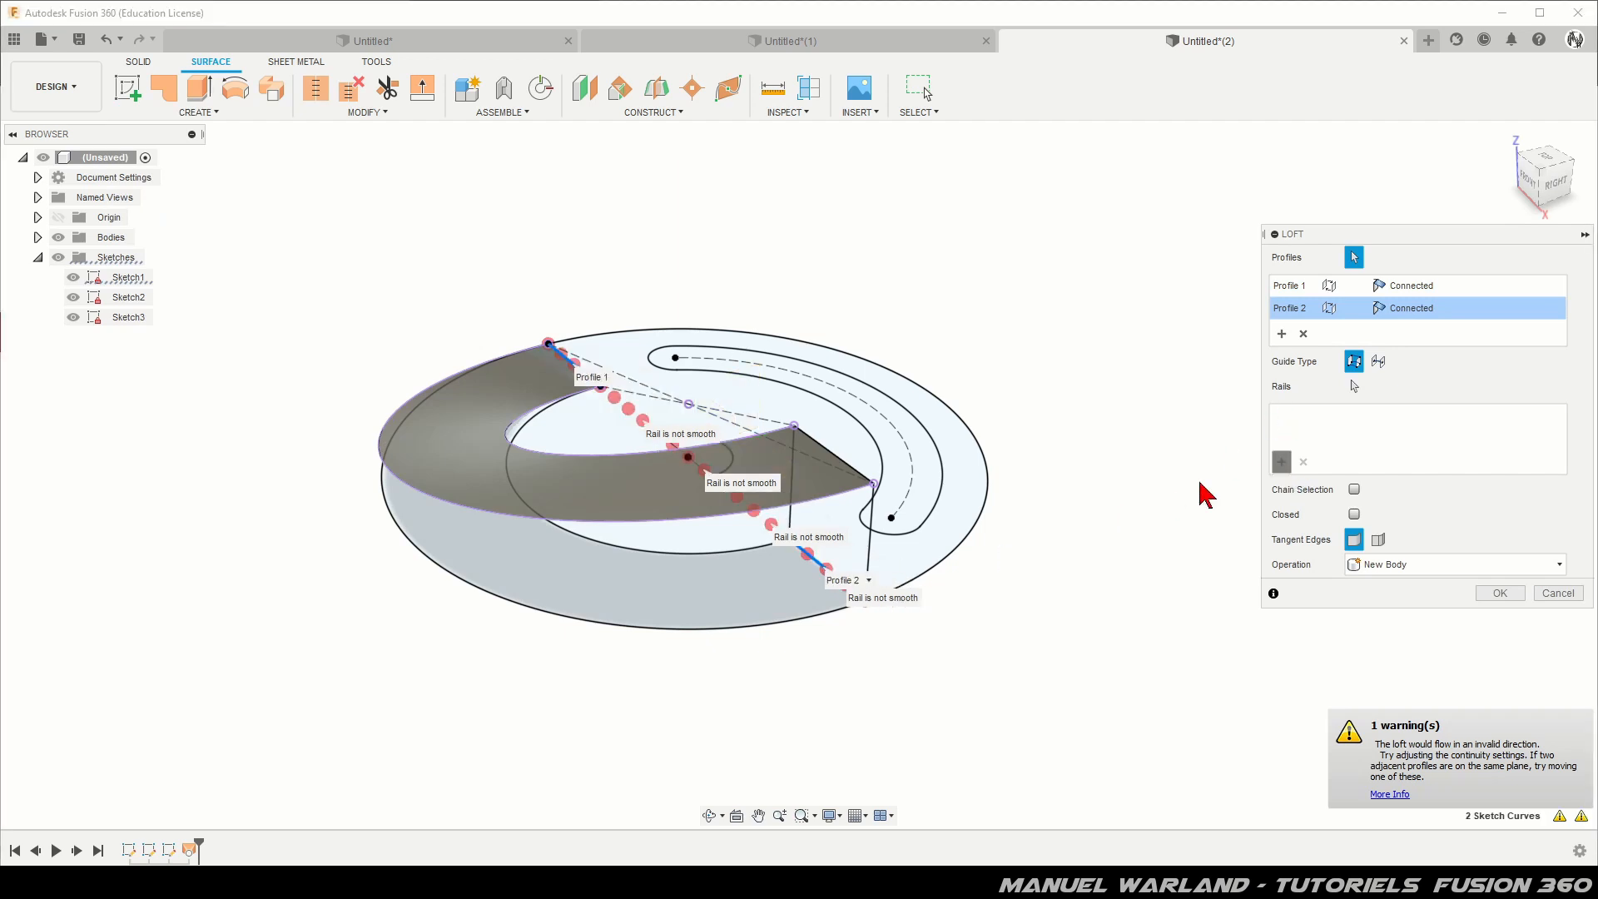
{"action": "left_click", "coordinate": [658, 553]}
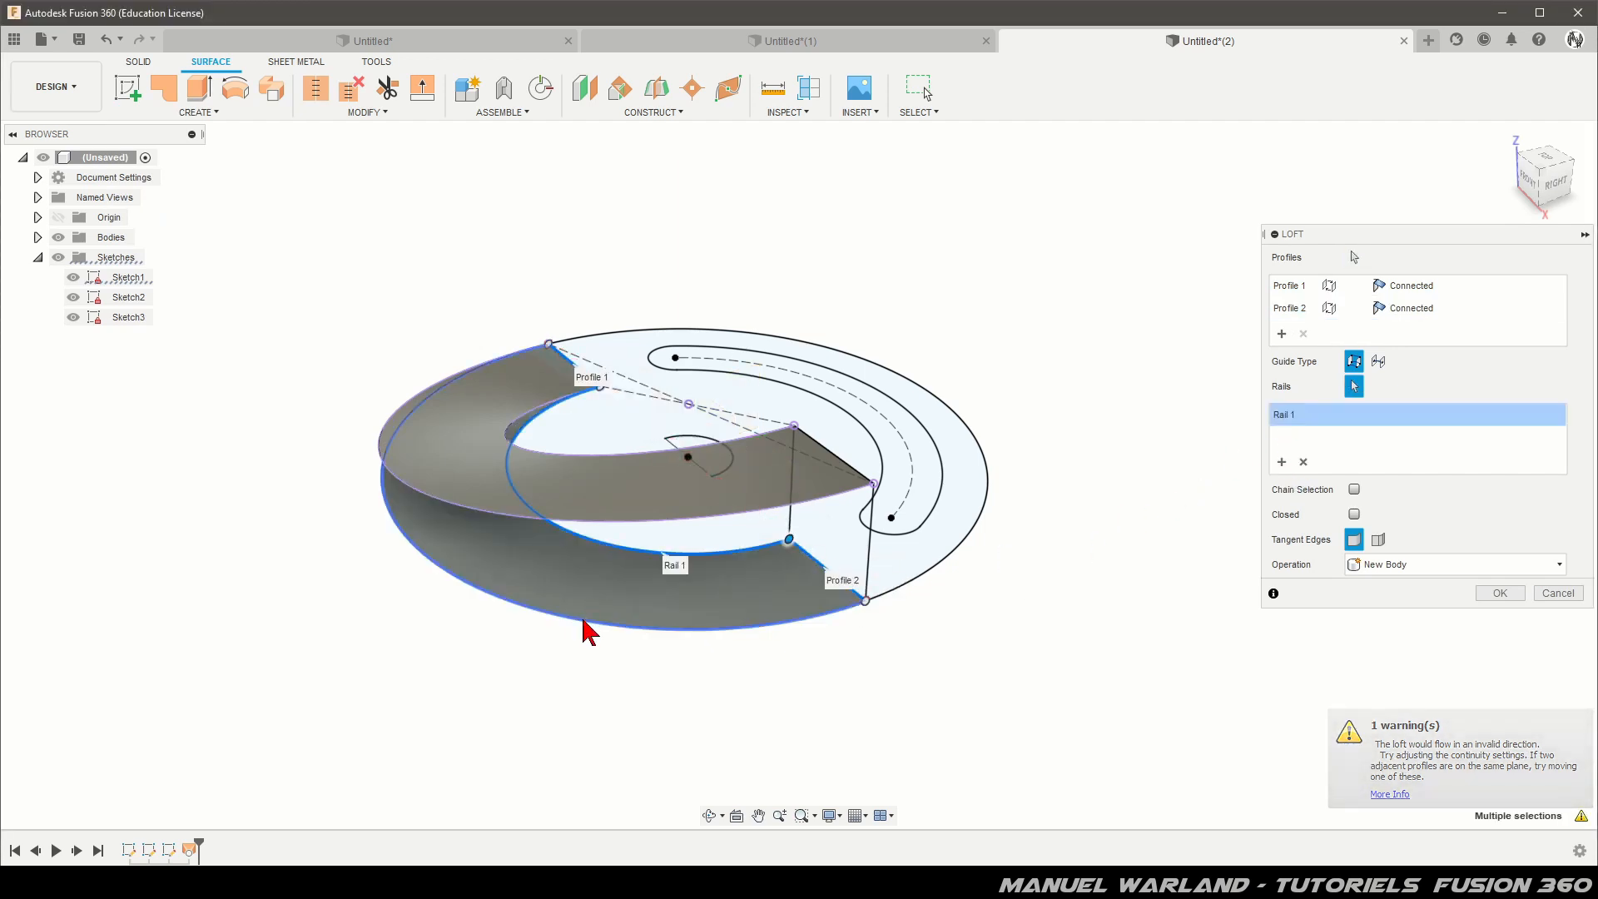
{"action": "left_click", "coordinate": [585, 623]}
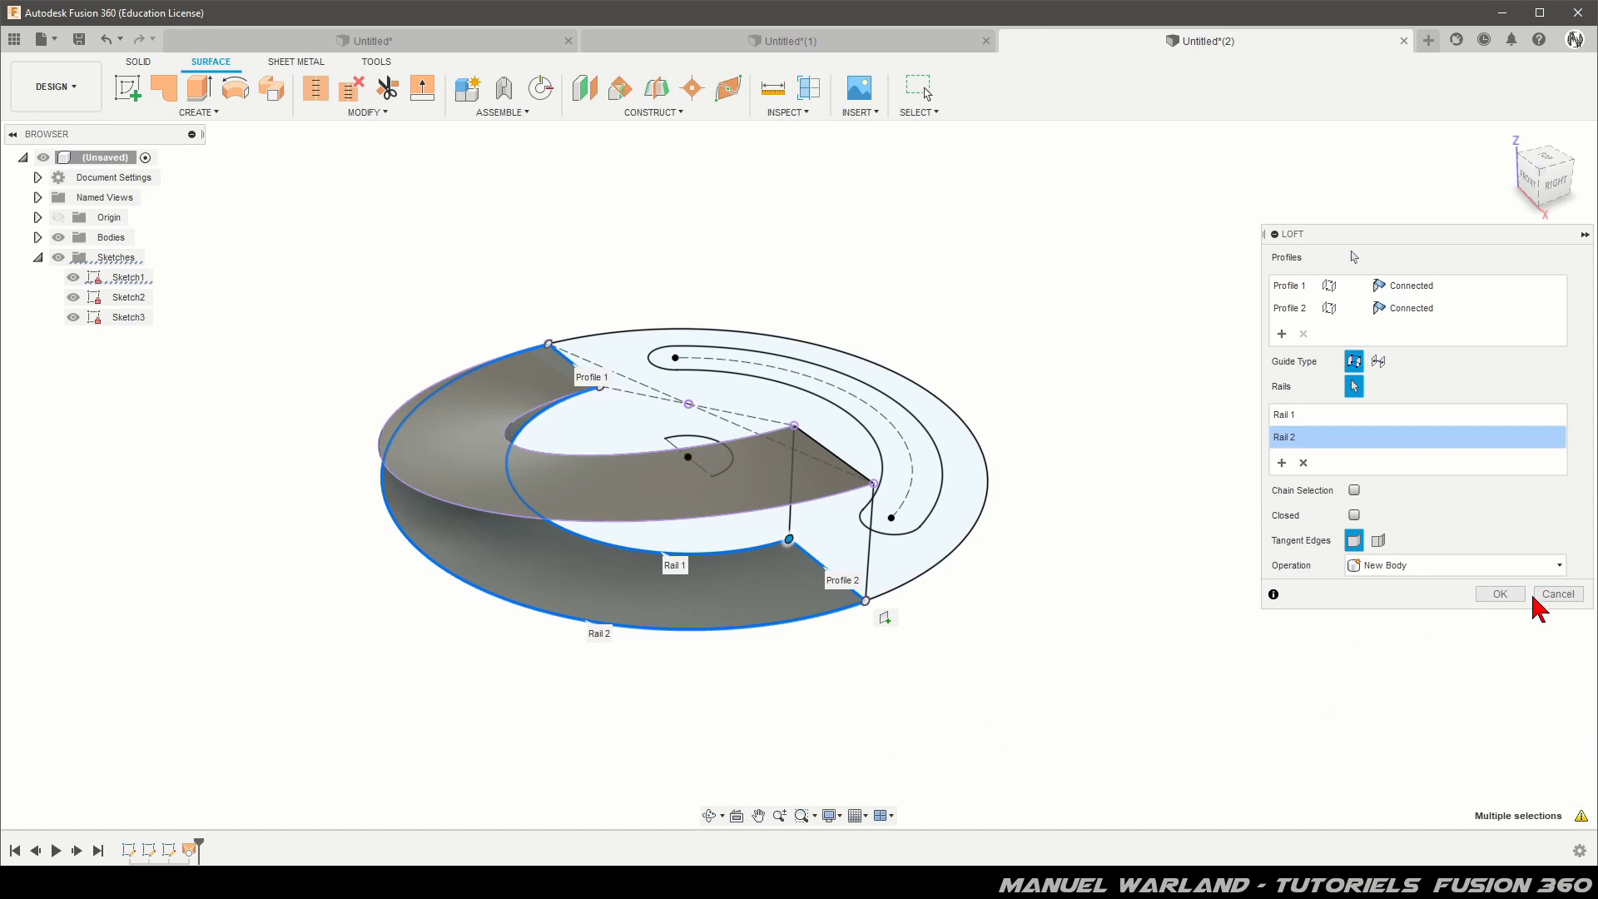
{"action": "left_click", "coordinate": [1500, 594]}
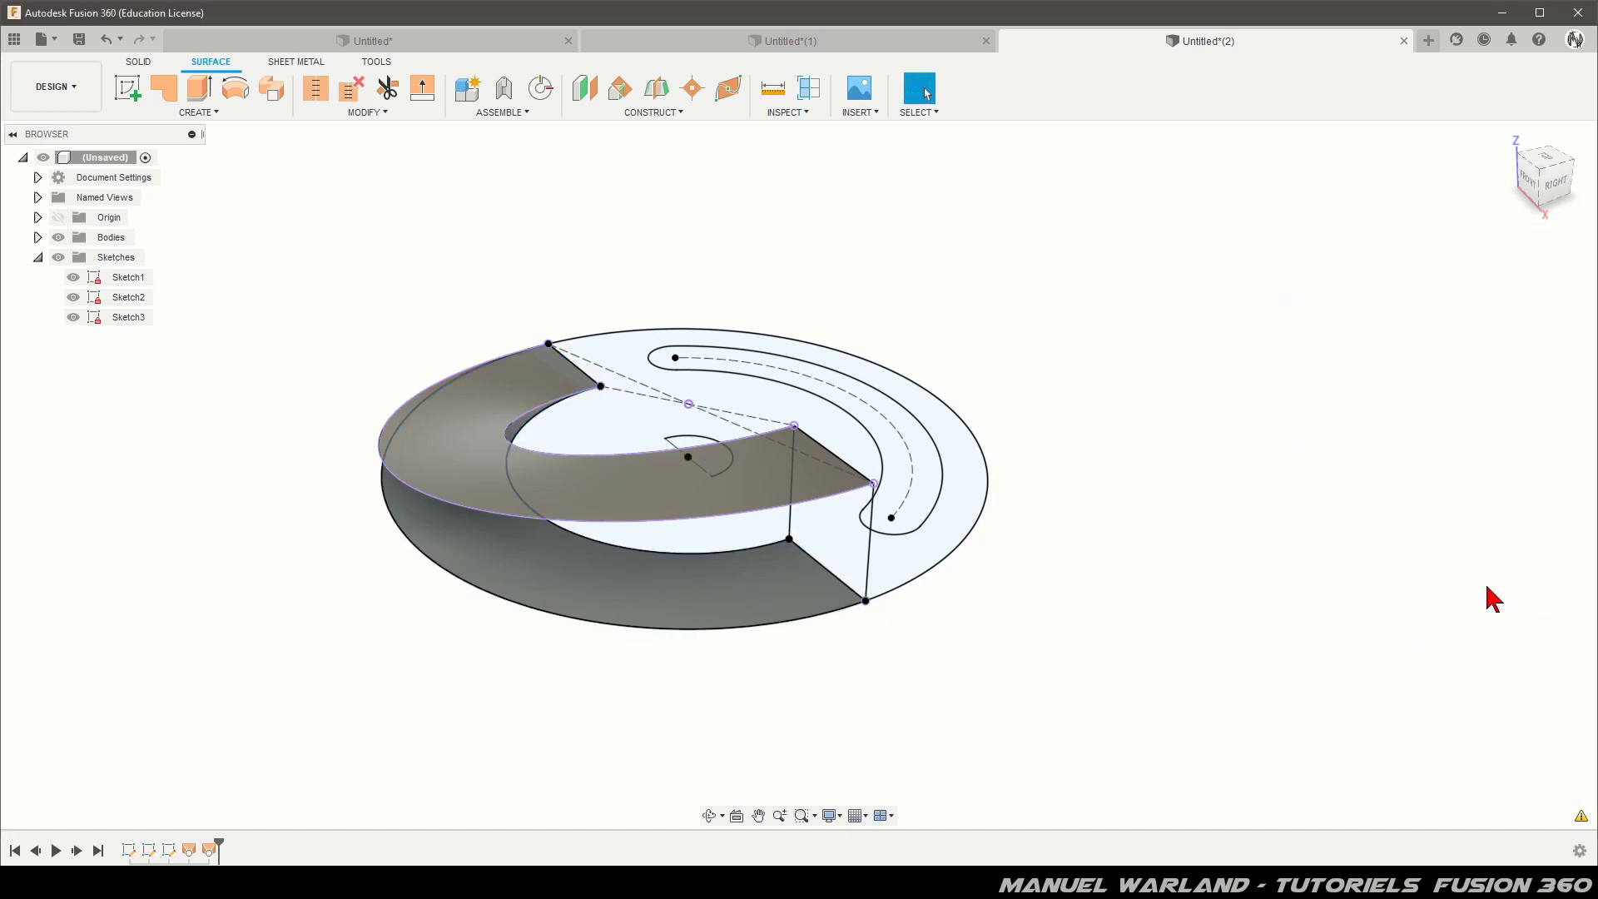
Loft the vertical end wall between the raised radial line and the base line below it, with the two vertical lines as rails
{"action": "middle_click_drag", "start_coordinate": [1217, 628], "coordinate": [1103, 652], "text": "shift"}
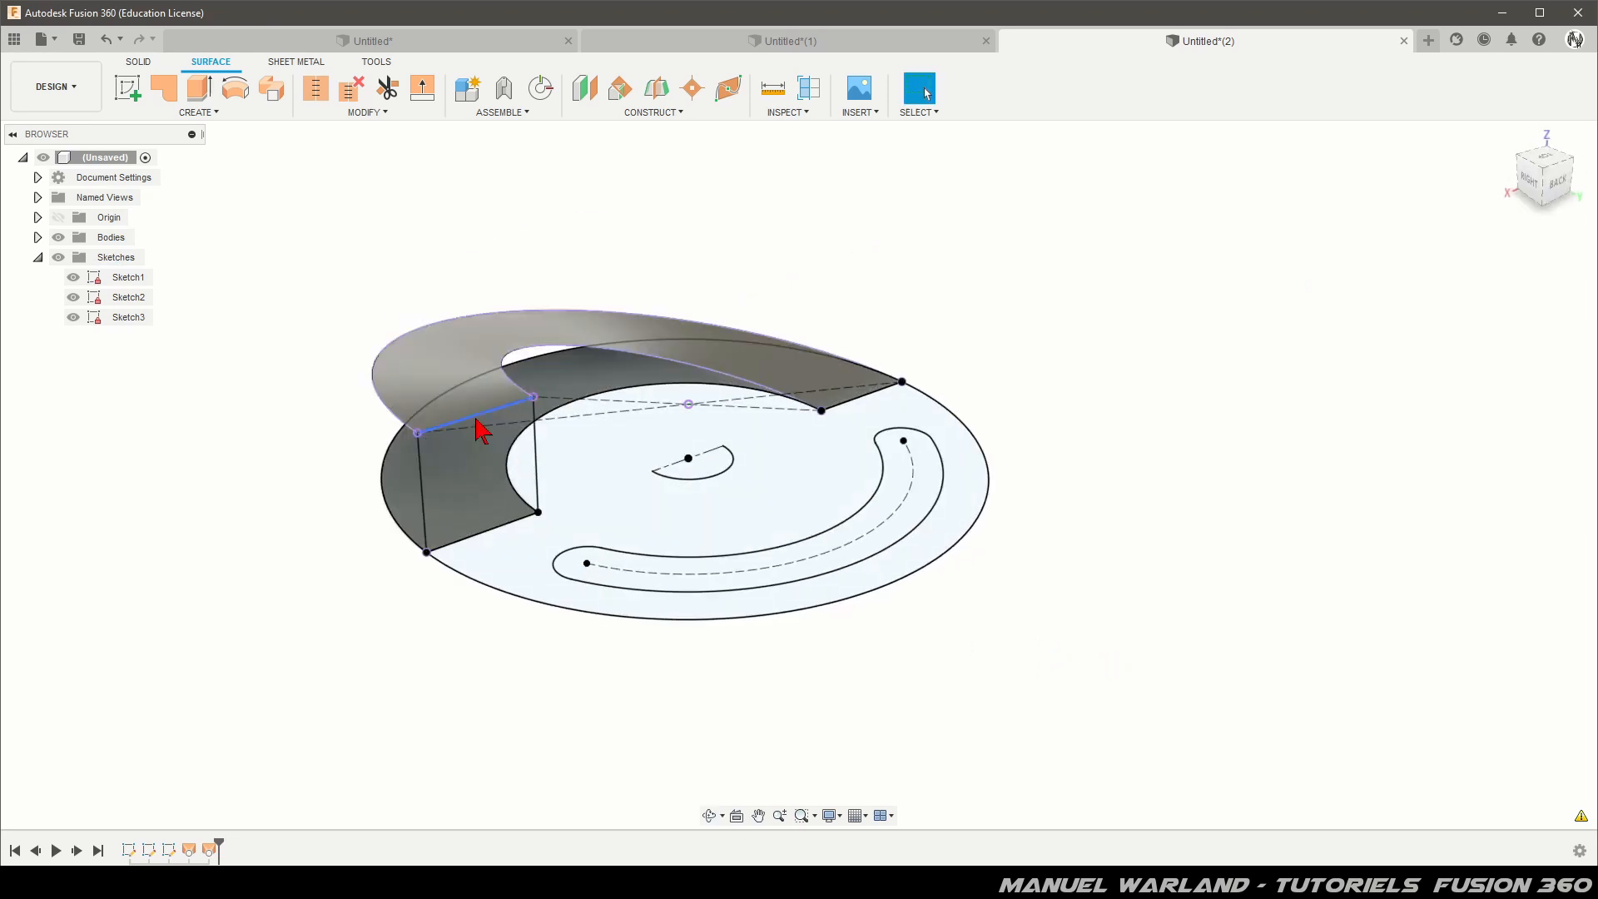
{"action": "left_click", "coordinate": [192, 112]}
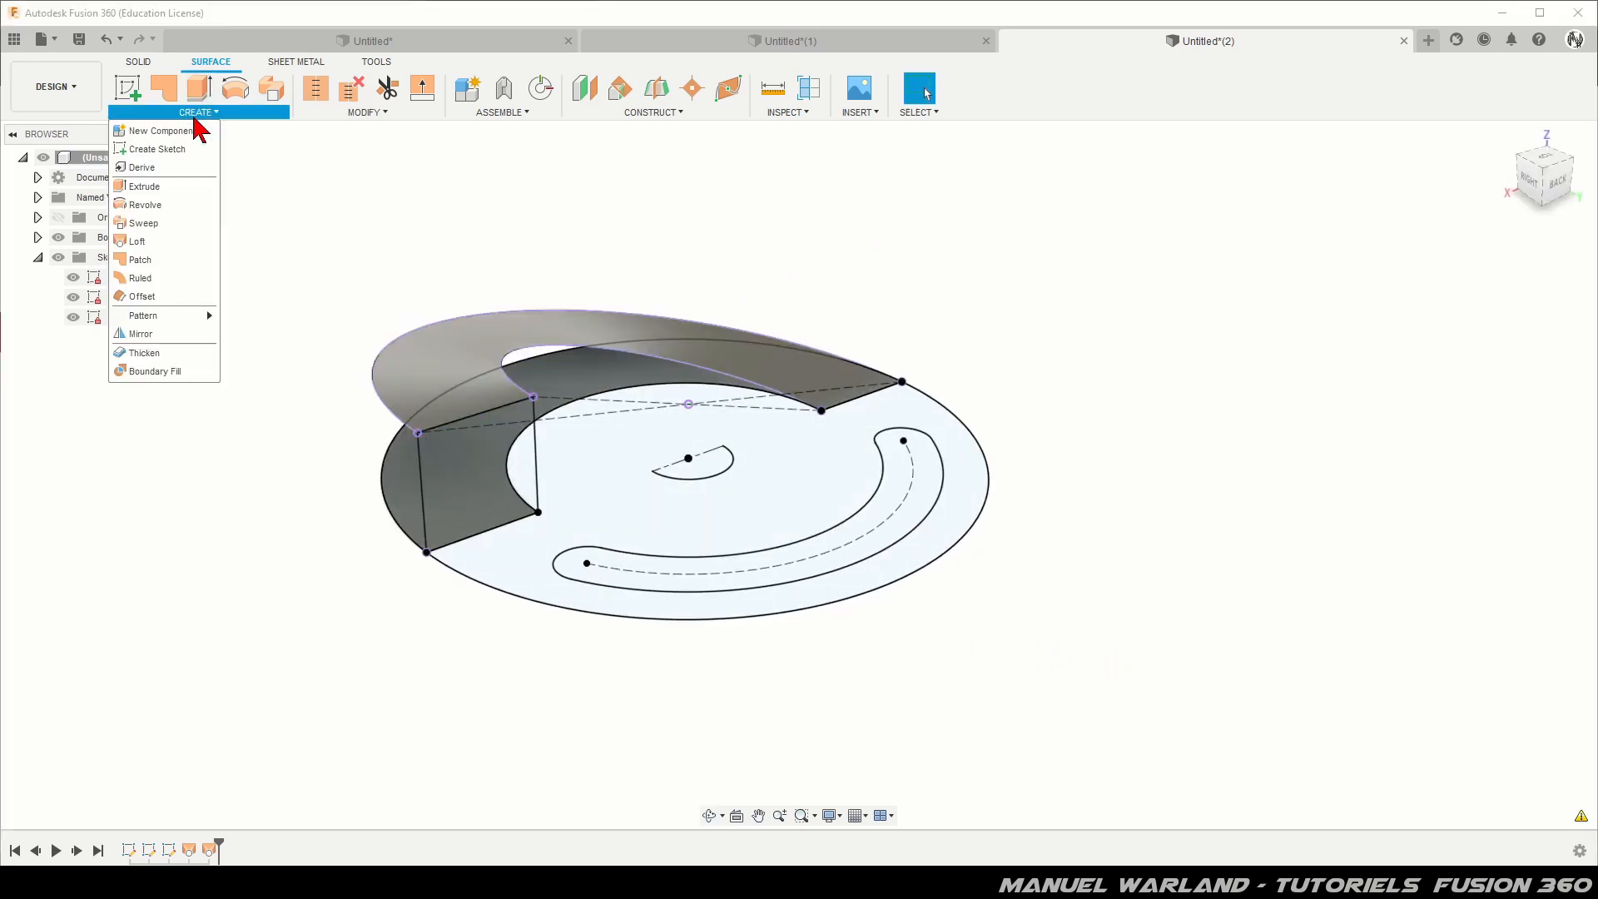
{"action": "left_click", "coordinate": [140, 241]}
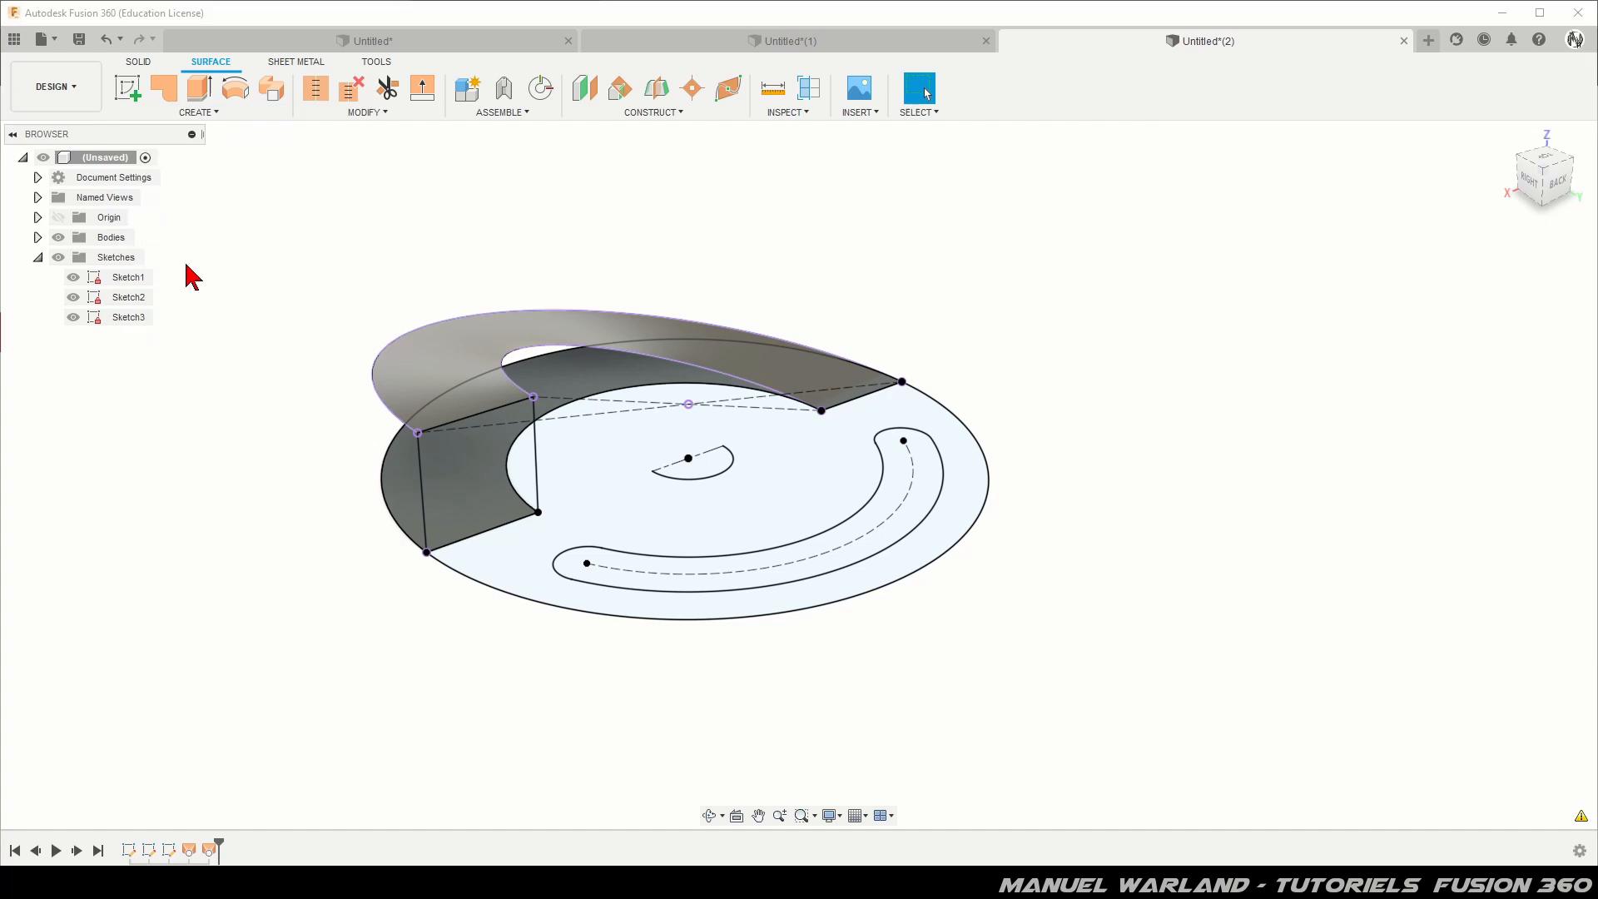
{"action": "left_click", "coordinate": [508, 416]}
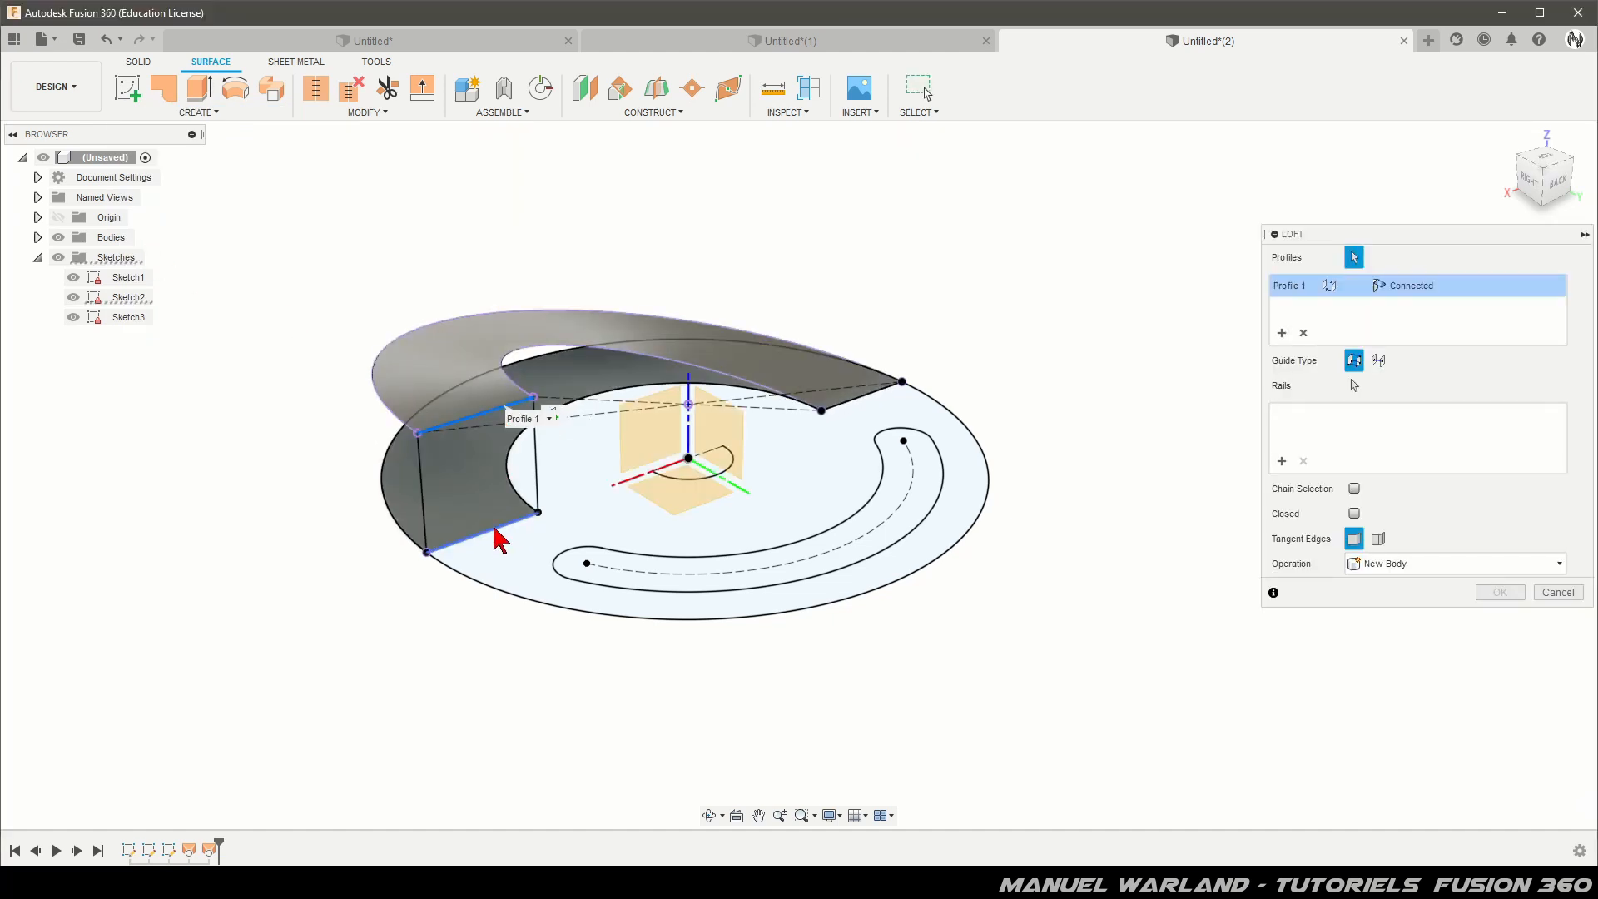
{"action": "left_click", "coordinate": [497, 540]}
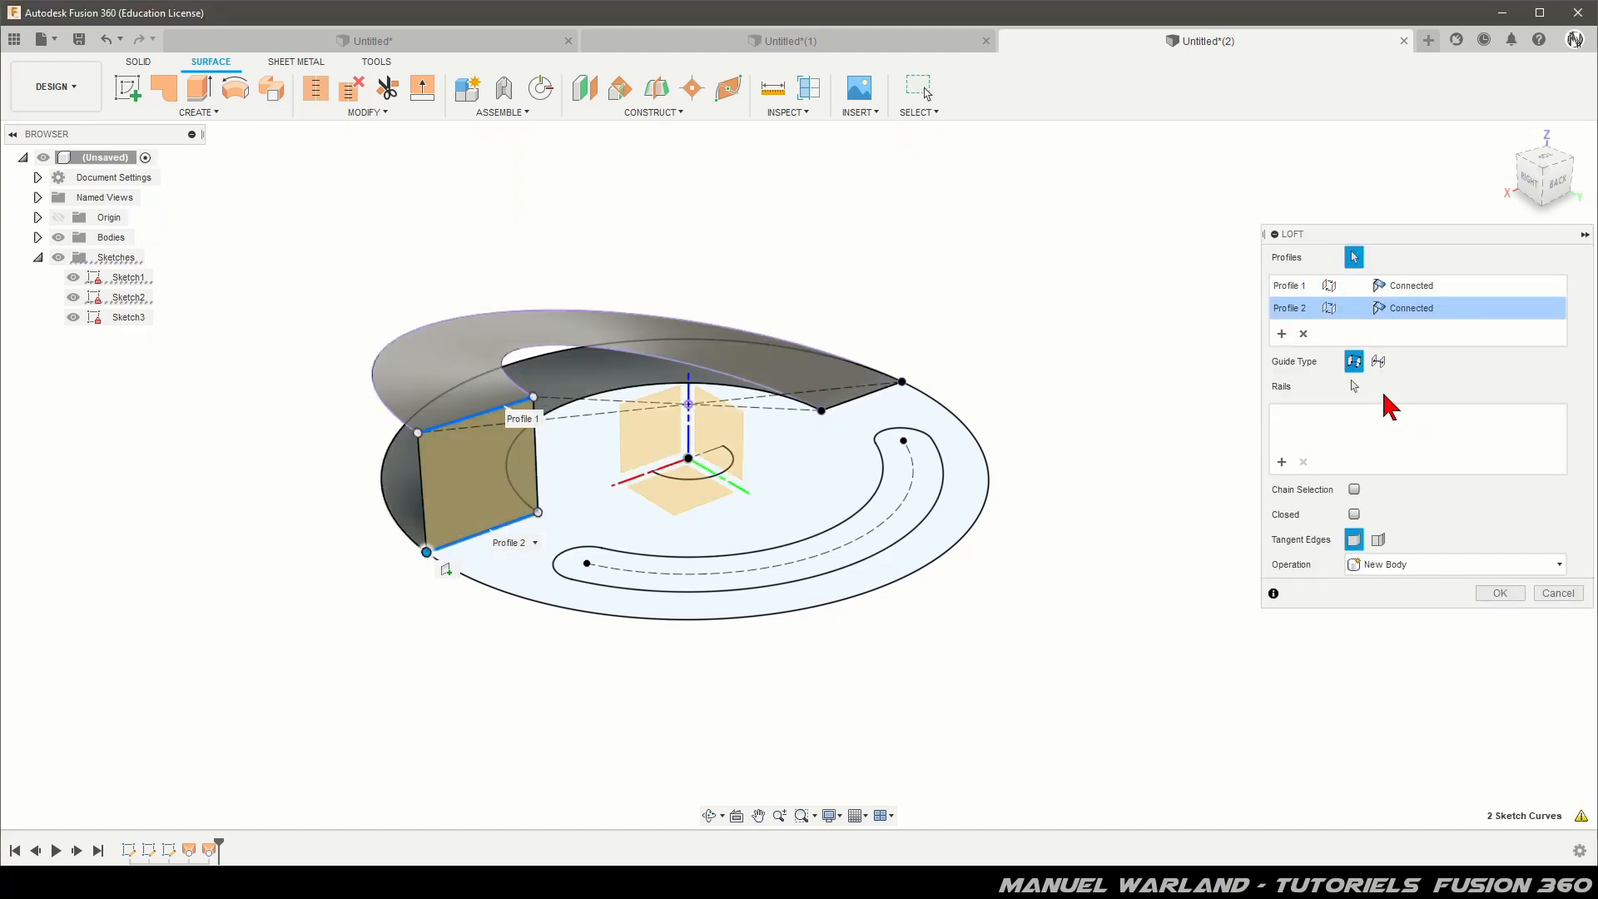
{"action": "left_click", "coordinate": [1282, 462]}
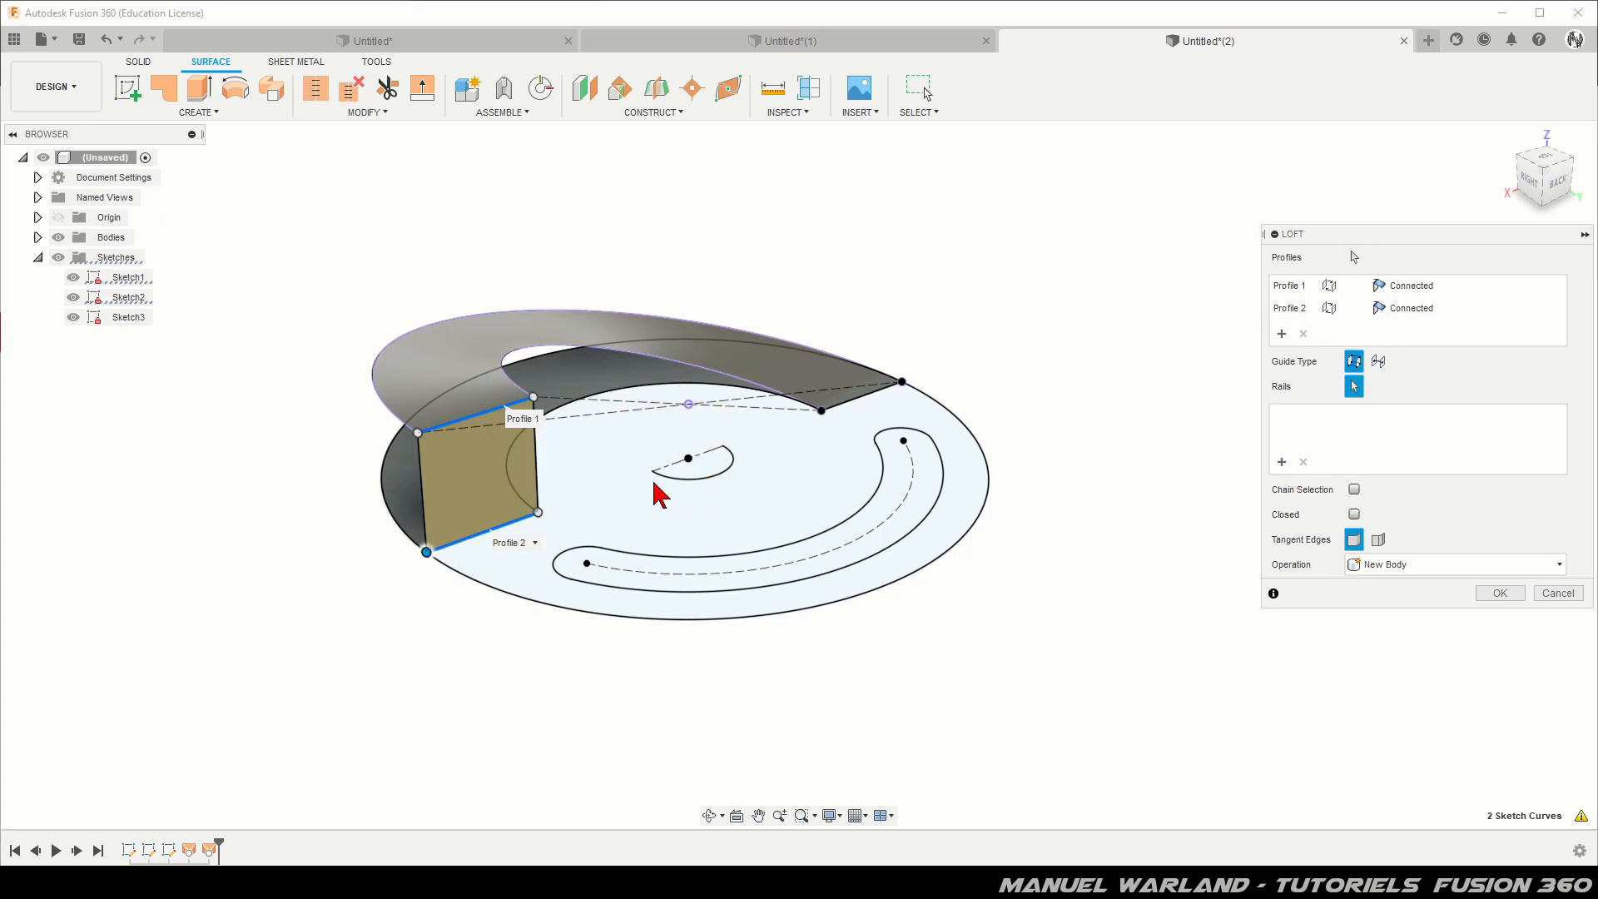
{"action": "left_click", "coordinate": [537, 463]}
{"action": "left_click", "coordinate": [423, 490]}
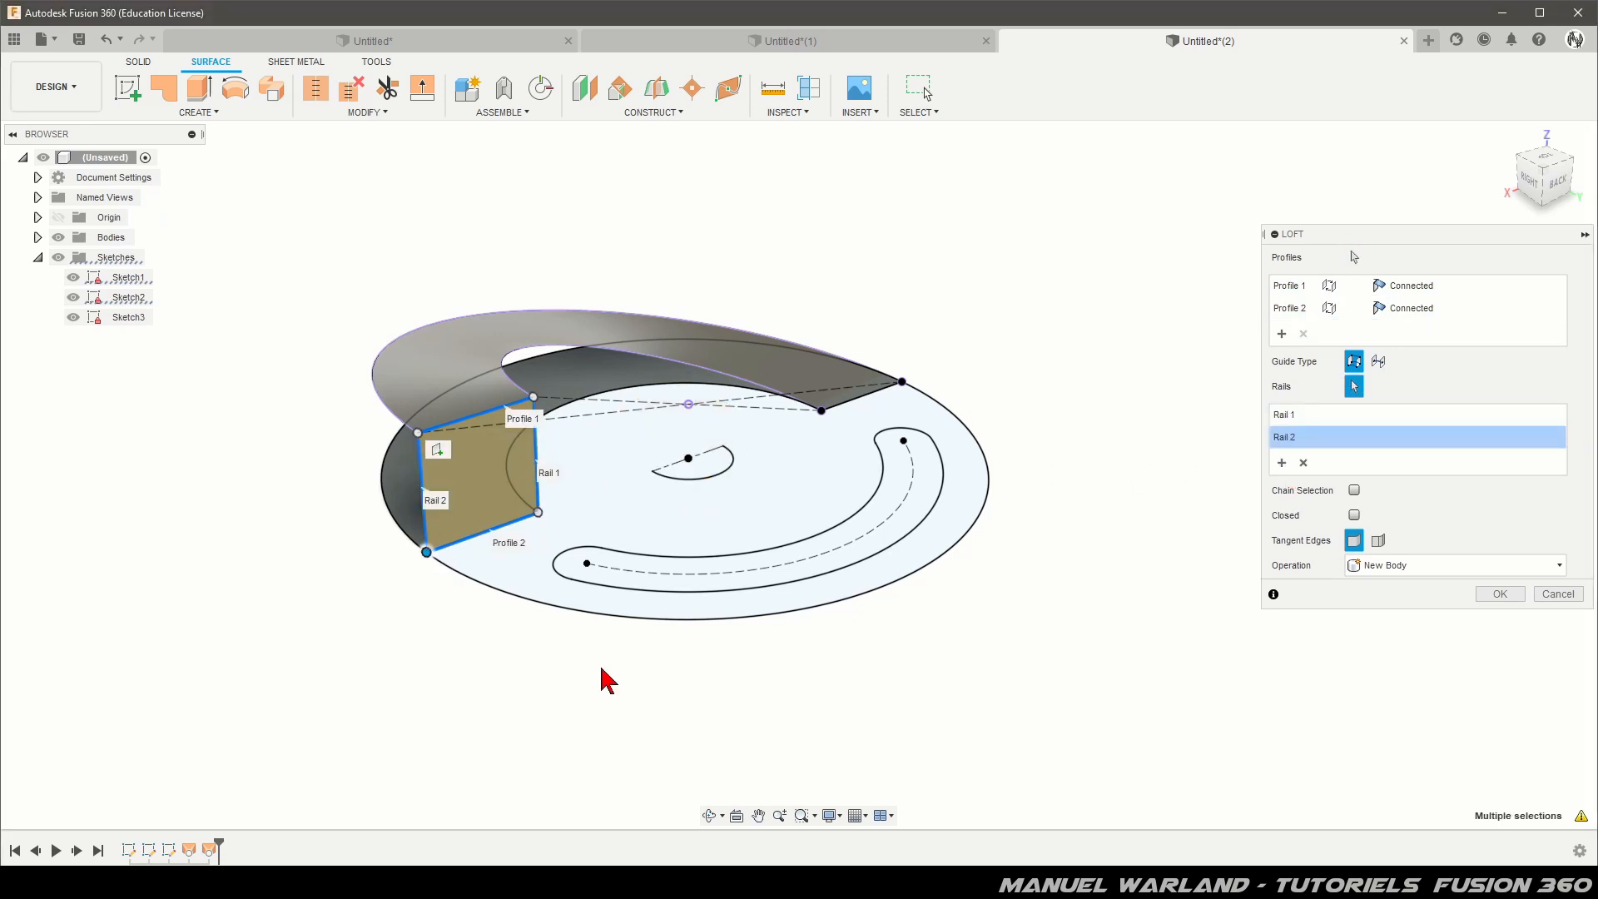
{"action": "left_click", "coordinate": [1502, 595]}
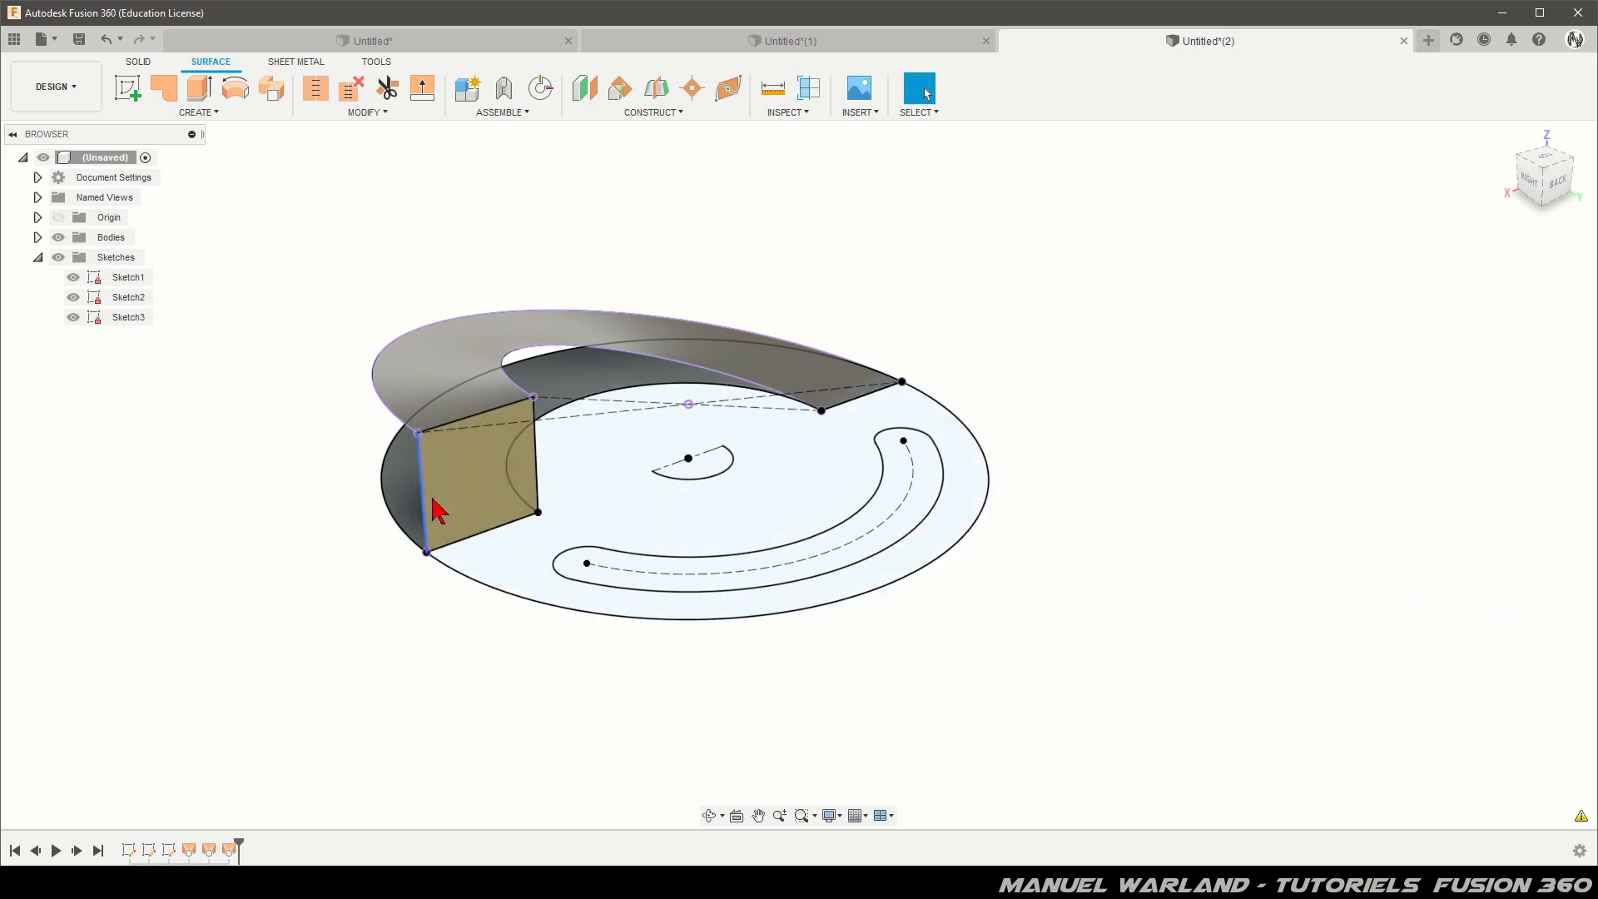
Reverse the normal of the vertical end wall surface
{"action": "left_click", "coordinate": [479, 485]}
{"action": "left_click", "coordinate": [287, 614]}
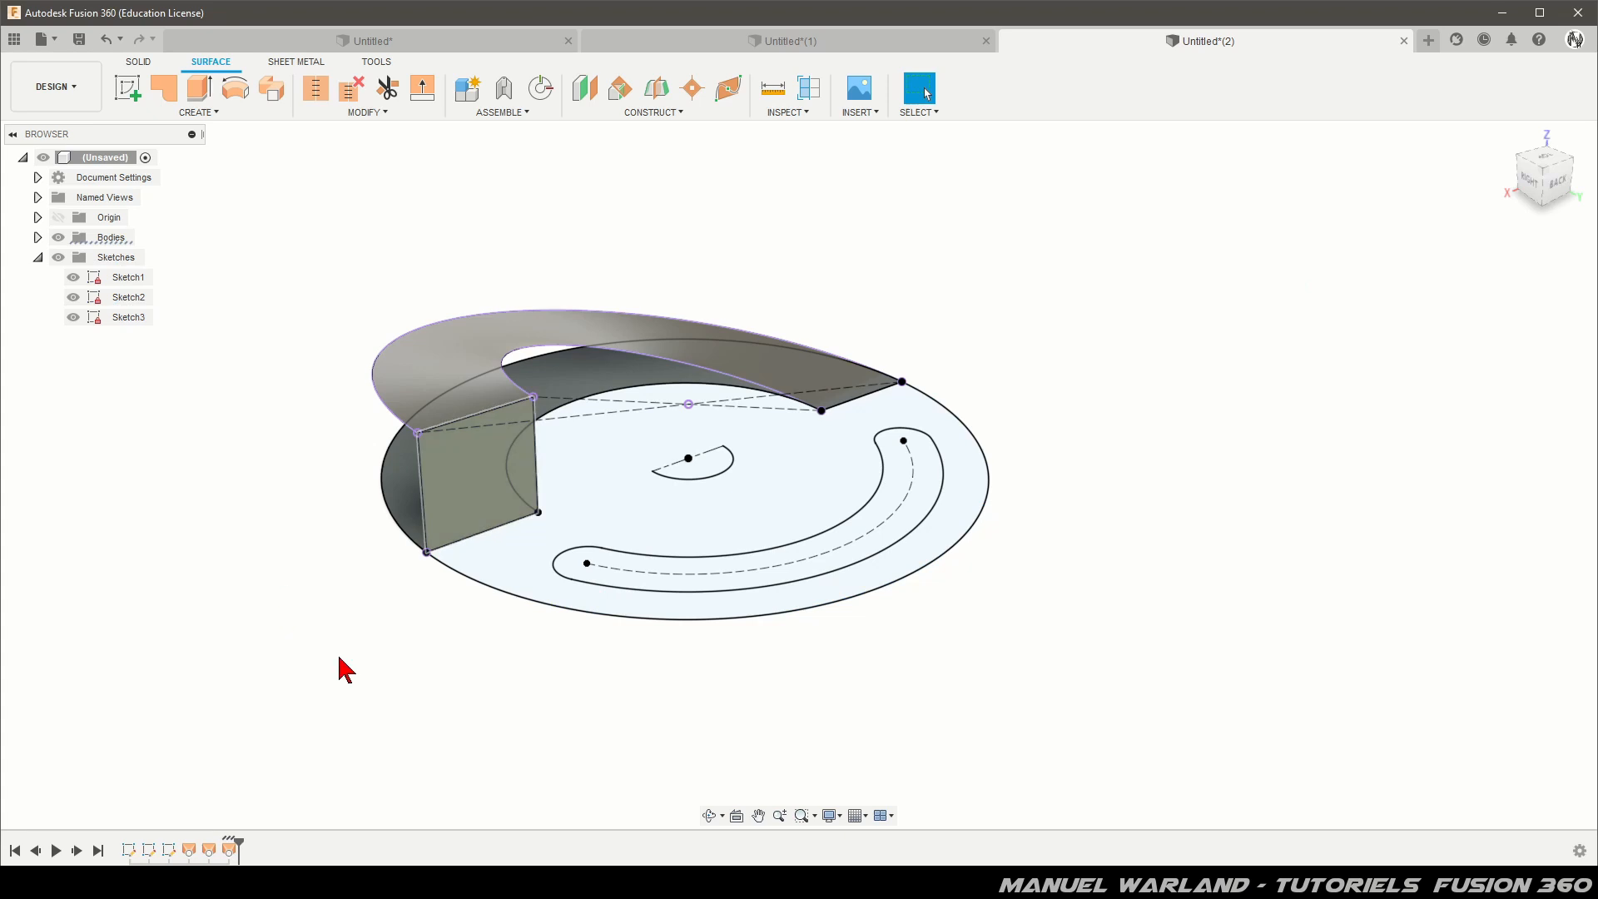
{"action": "middle_click_drag", "start_coordinate": [314, 550], "coordinate": [489, 582], "text": "shift"}
{"action": "middle_click_drag", "start_coordinate": [741, 583], "coordinate": [542, 657], "text": "shift"}
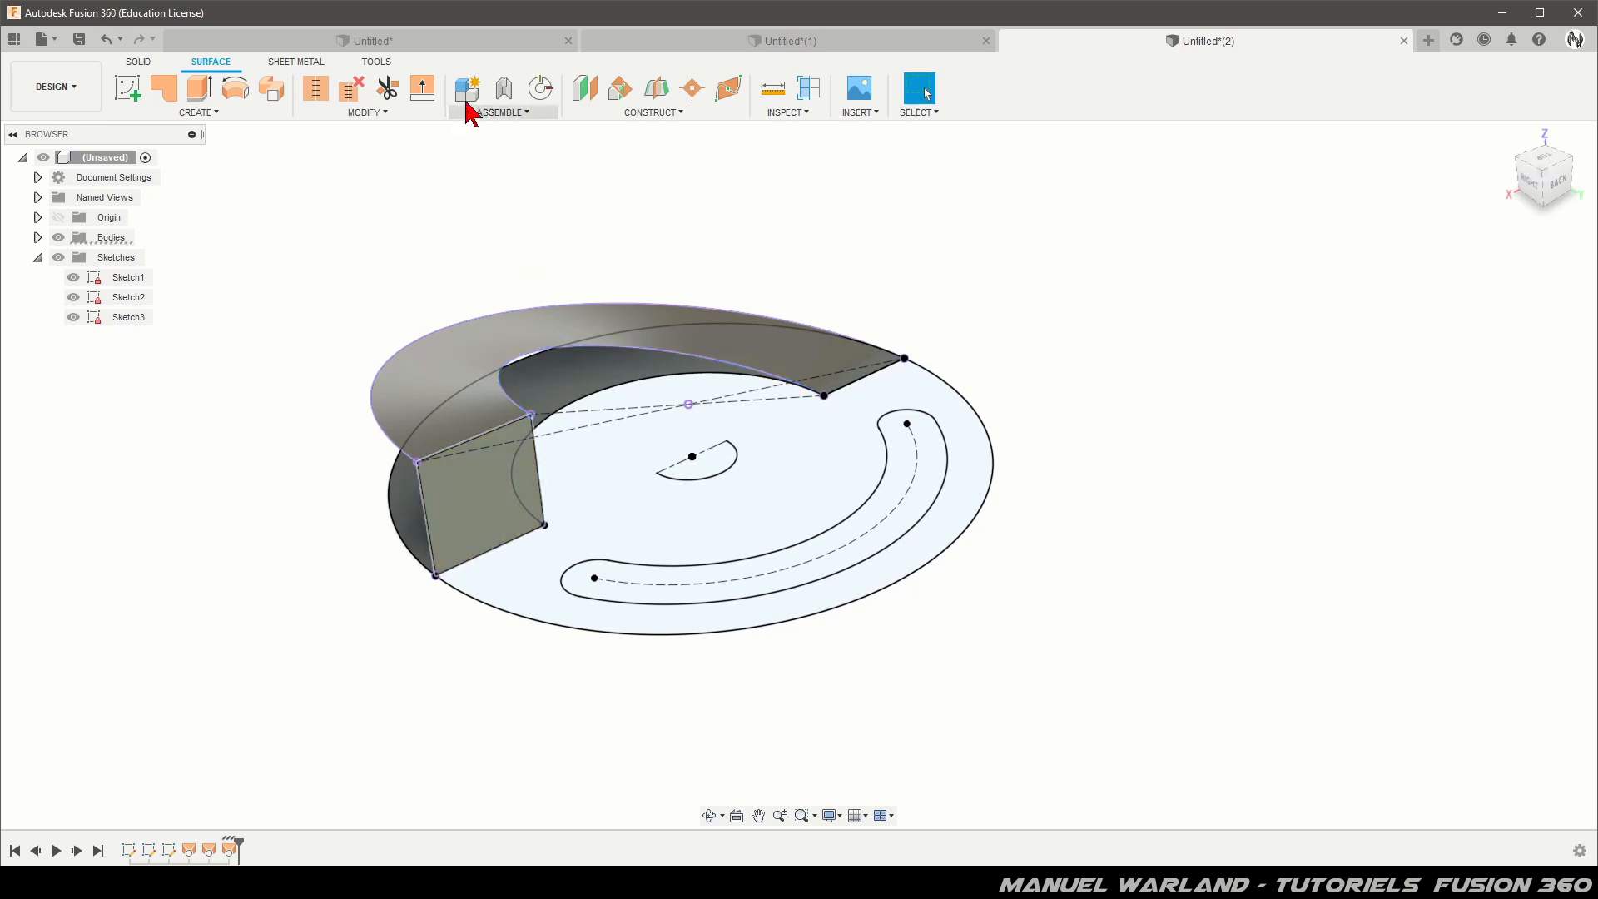
{"action": "left_click", "coordinate": [366, 112]}
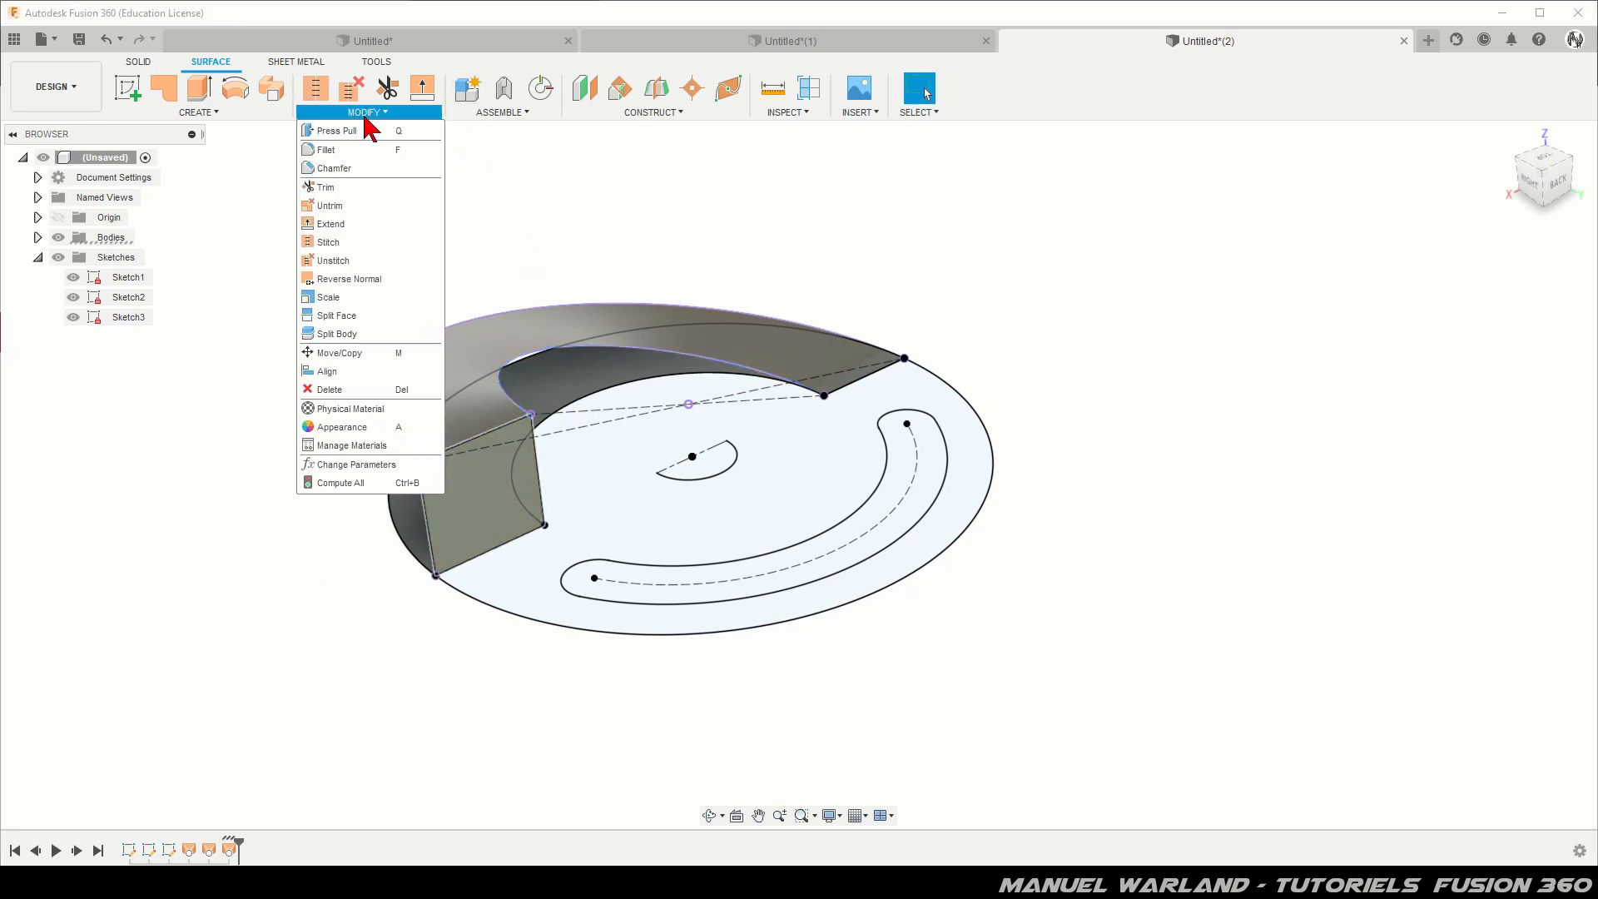
{"action": "left_click", "coordinate": [349, 283]}
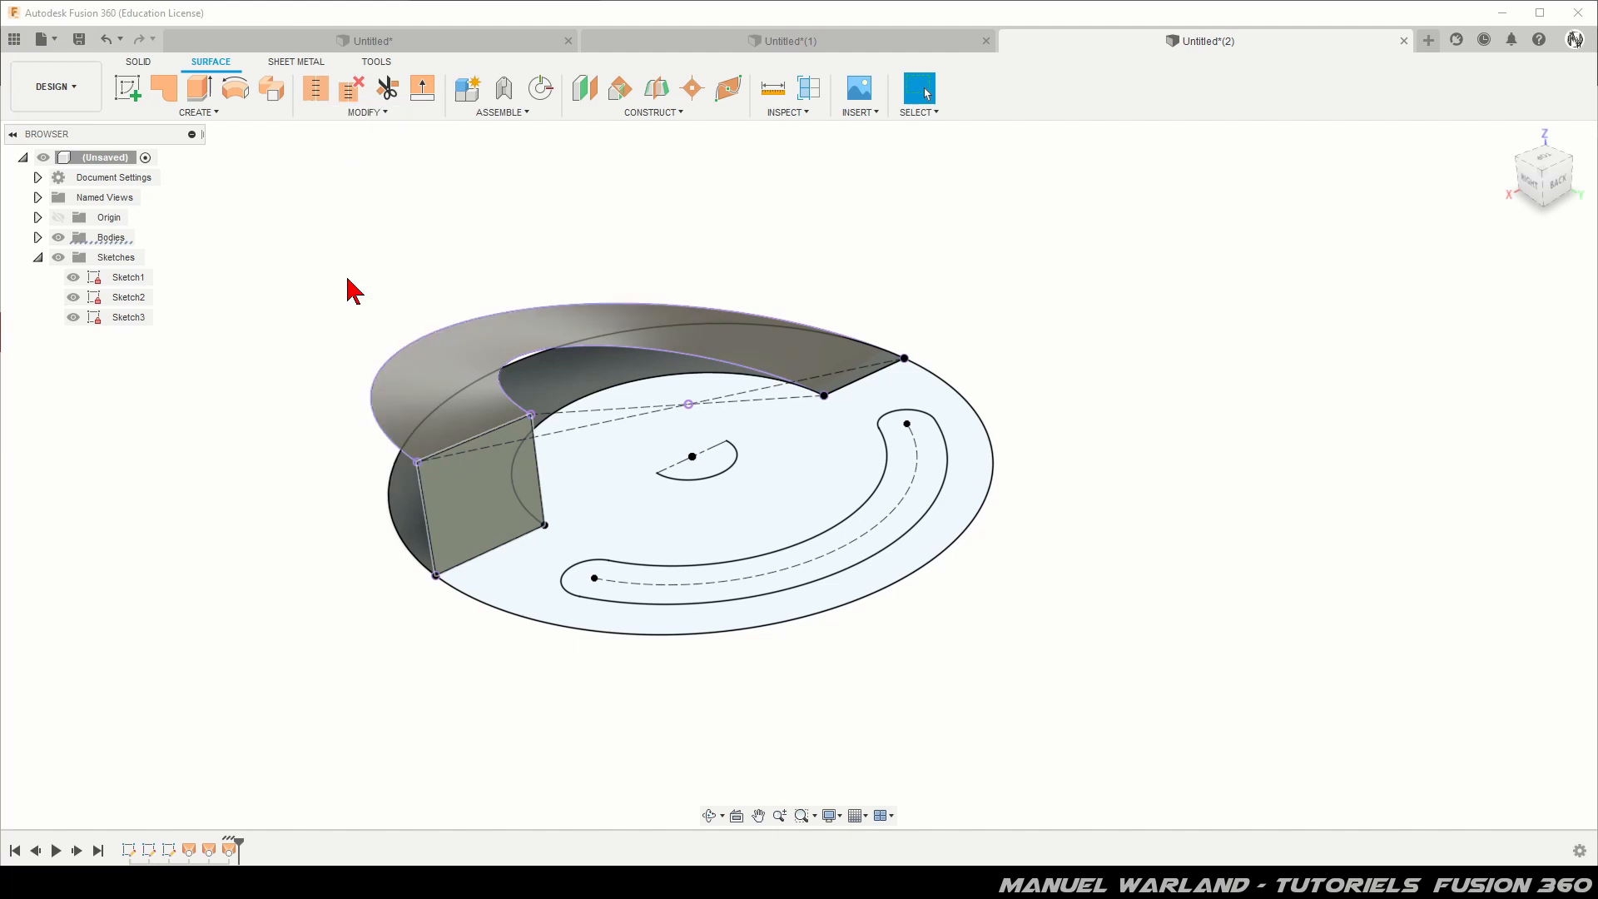
{"action": "left_click", "coordinate": [474, 417]}
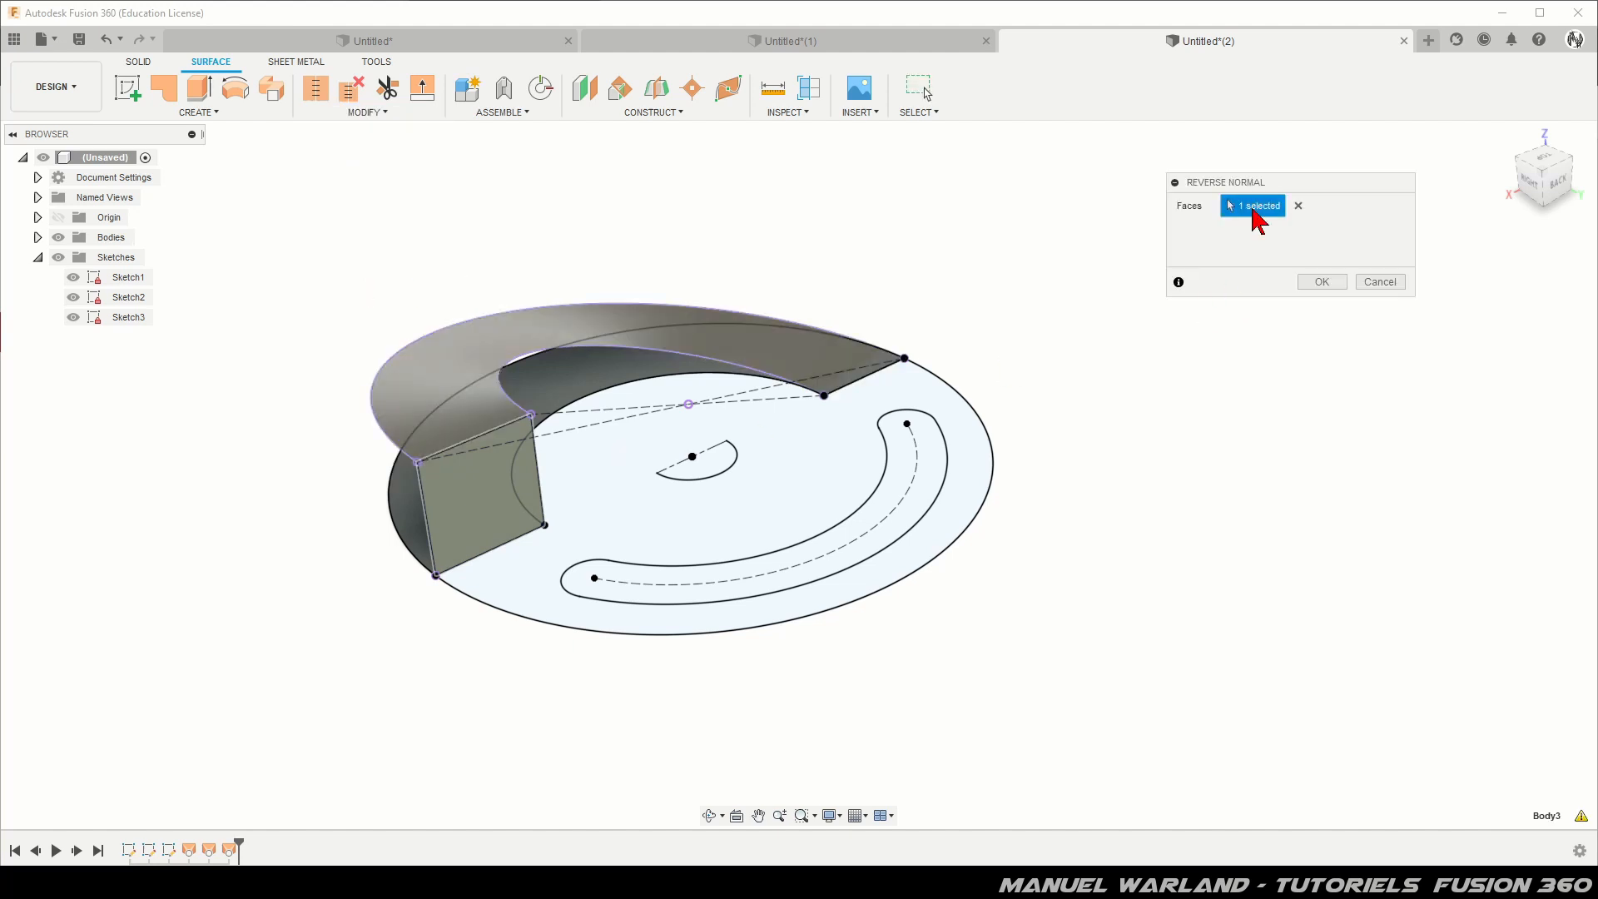
{"action": "left_click", "coordinate": [1326, 284]}
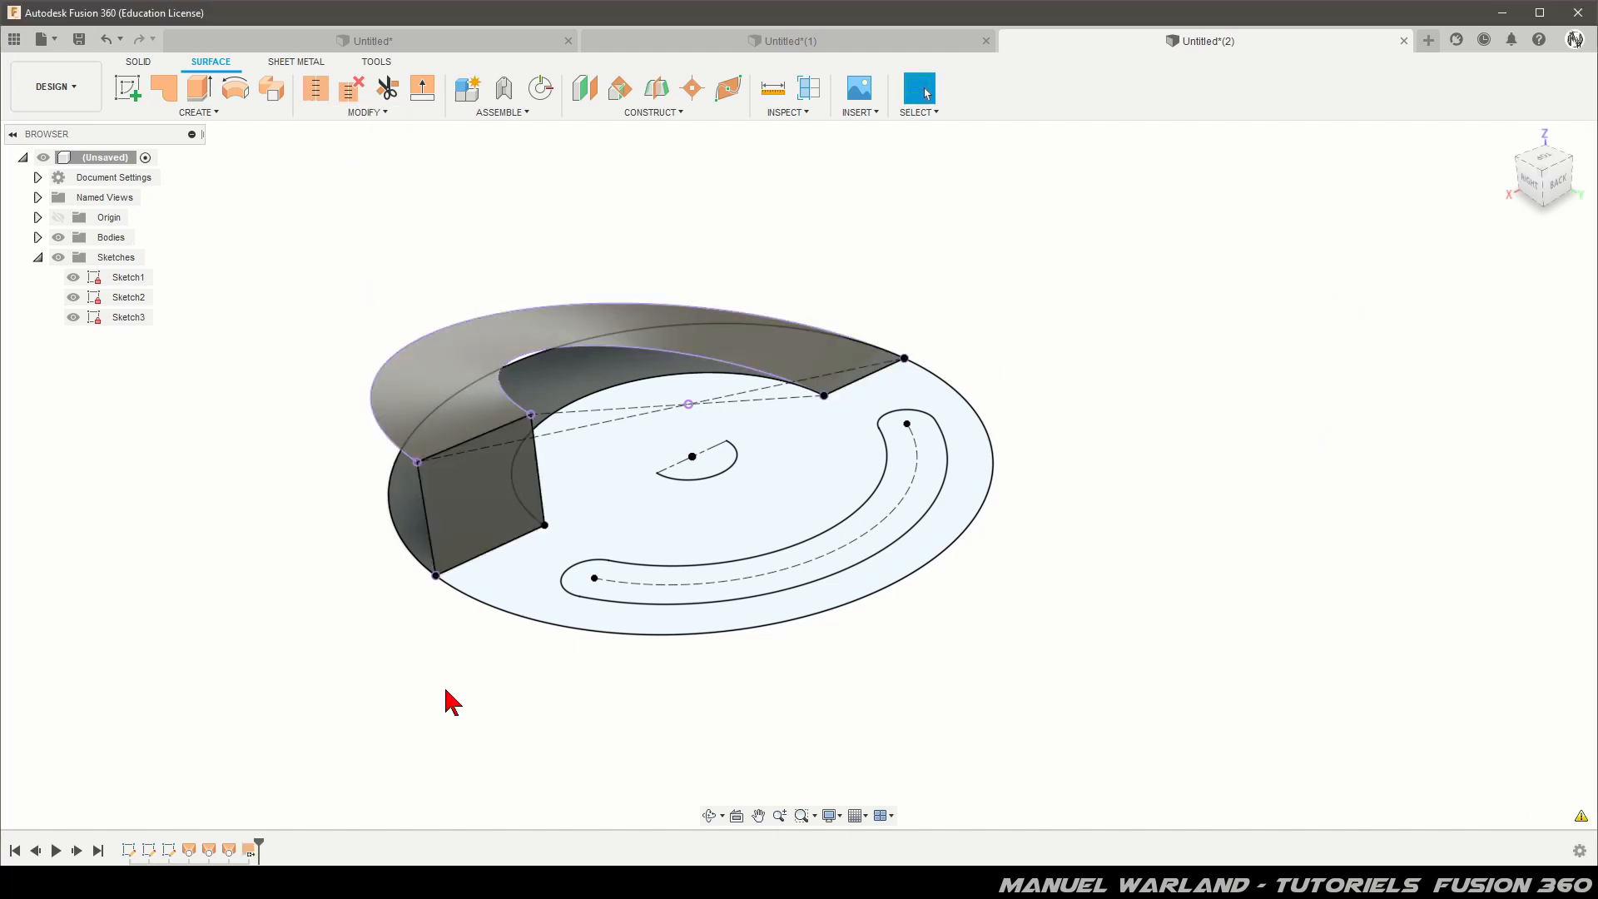
Reverse the normal of the flat base surface under the ramp
{"action": "mouse_move", "coordinate": [450, 702]}
{"action": "middle_mouse_down", "text": "shift"}
{"action": "mouse_move", "coordinate": [500, 639]}
{"action": "mouse_move", "coordinate": [485, 664]}
{"action": "mouse_move", "coordinate": [407, 626]}
{"action": "mouse_move", "coordinate": [382, 660]}
{"action": "mouse_move", "coordinate": [417, 574]}
{"action": "mouse_move", "coordinate": [553, 632]}
{"action": "mouse_move", "coordinate": [552, 660]}
{"action": "mouse_move", "coordinate": [596, 582]}
{"action": "middle_mouse_up", "text": "shift"}
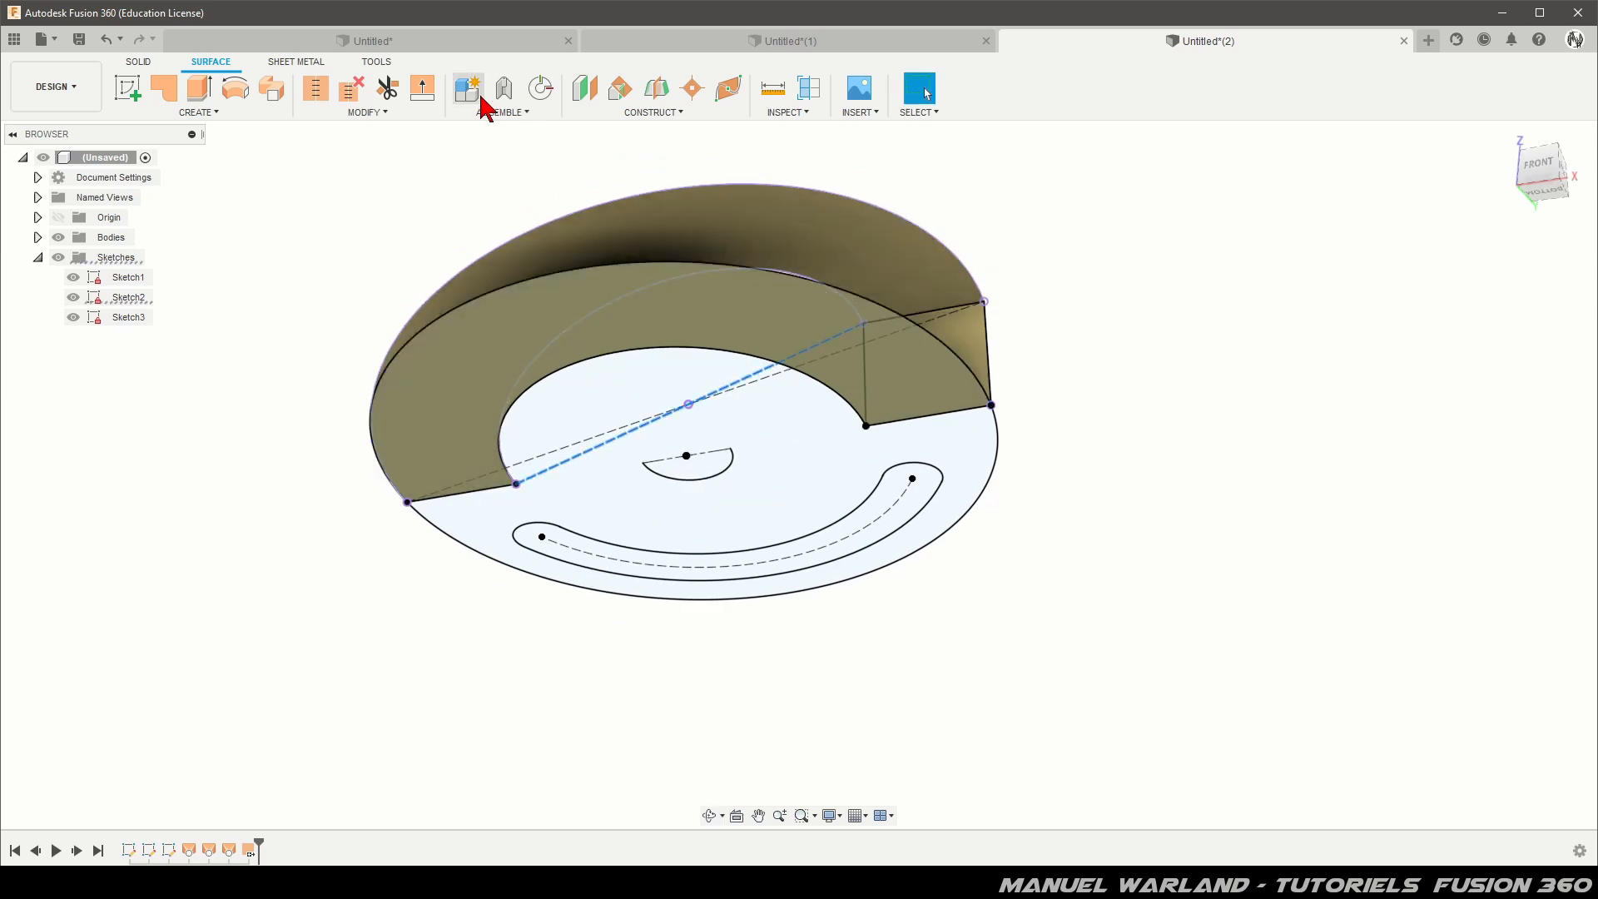
{"action": "left_click", "coordinate": [368, 111]}
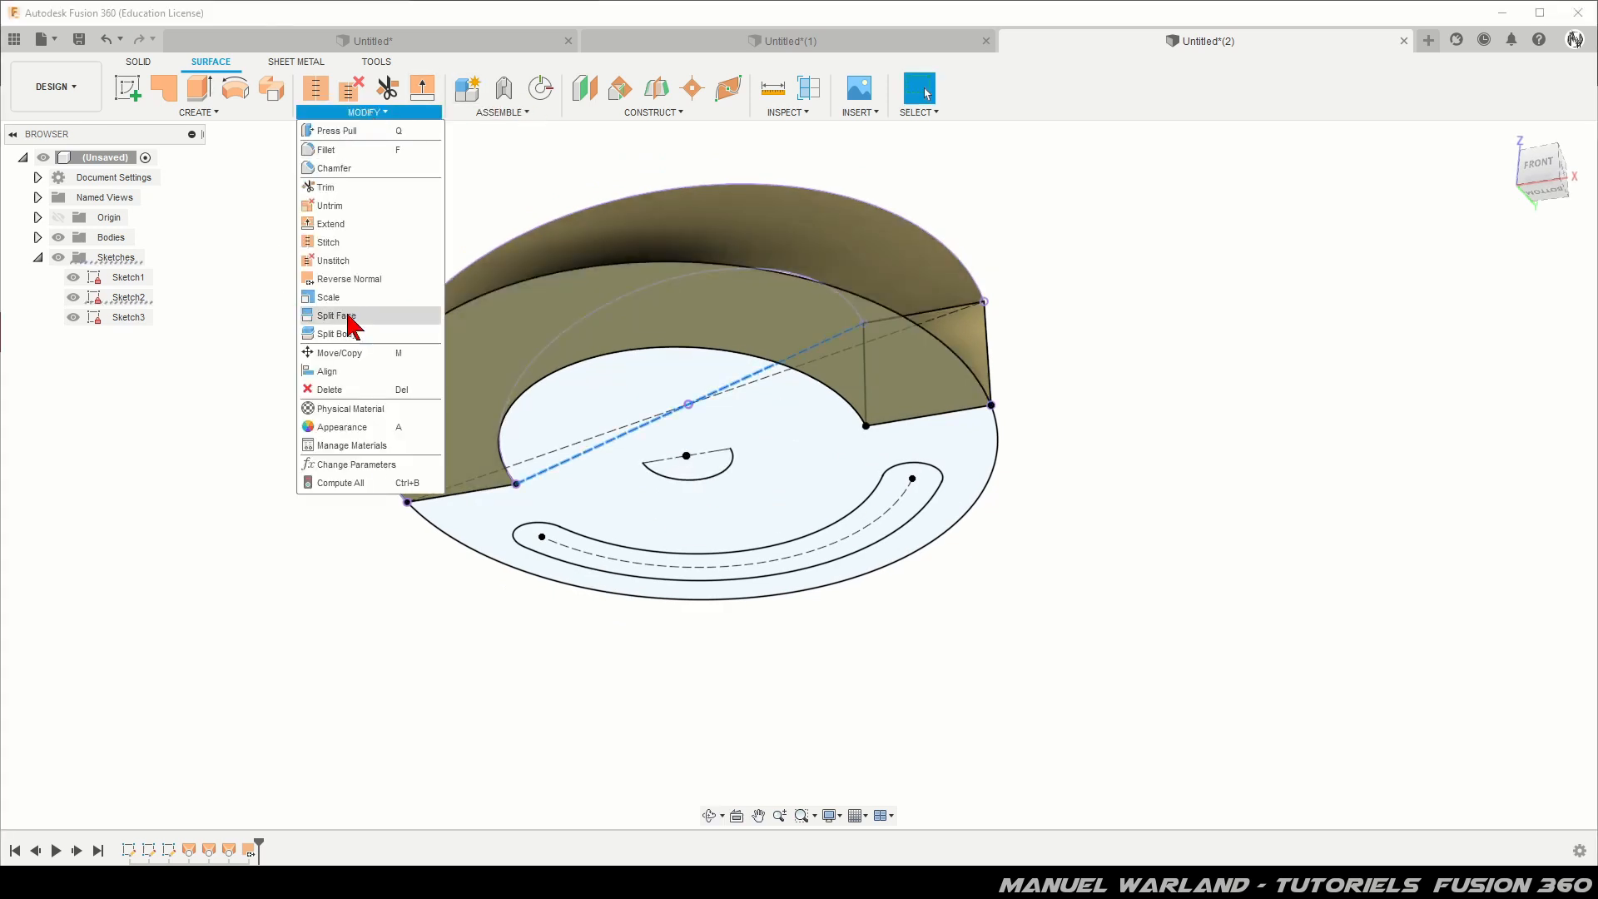
{"action": "left_click", "coordinate": [350, 280]}
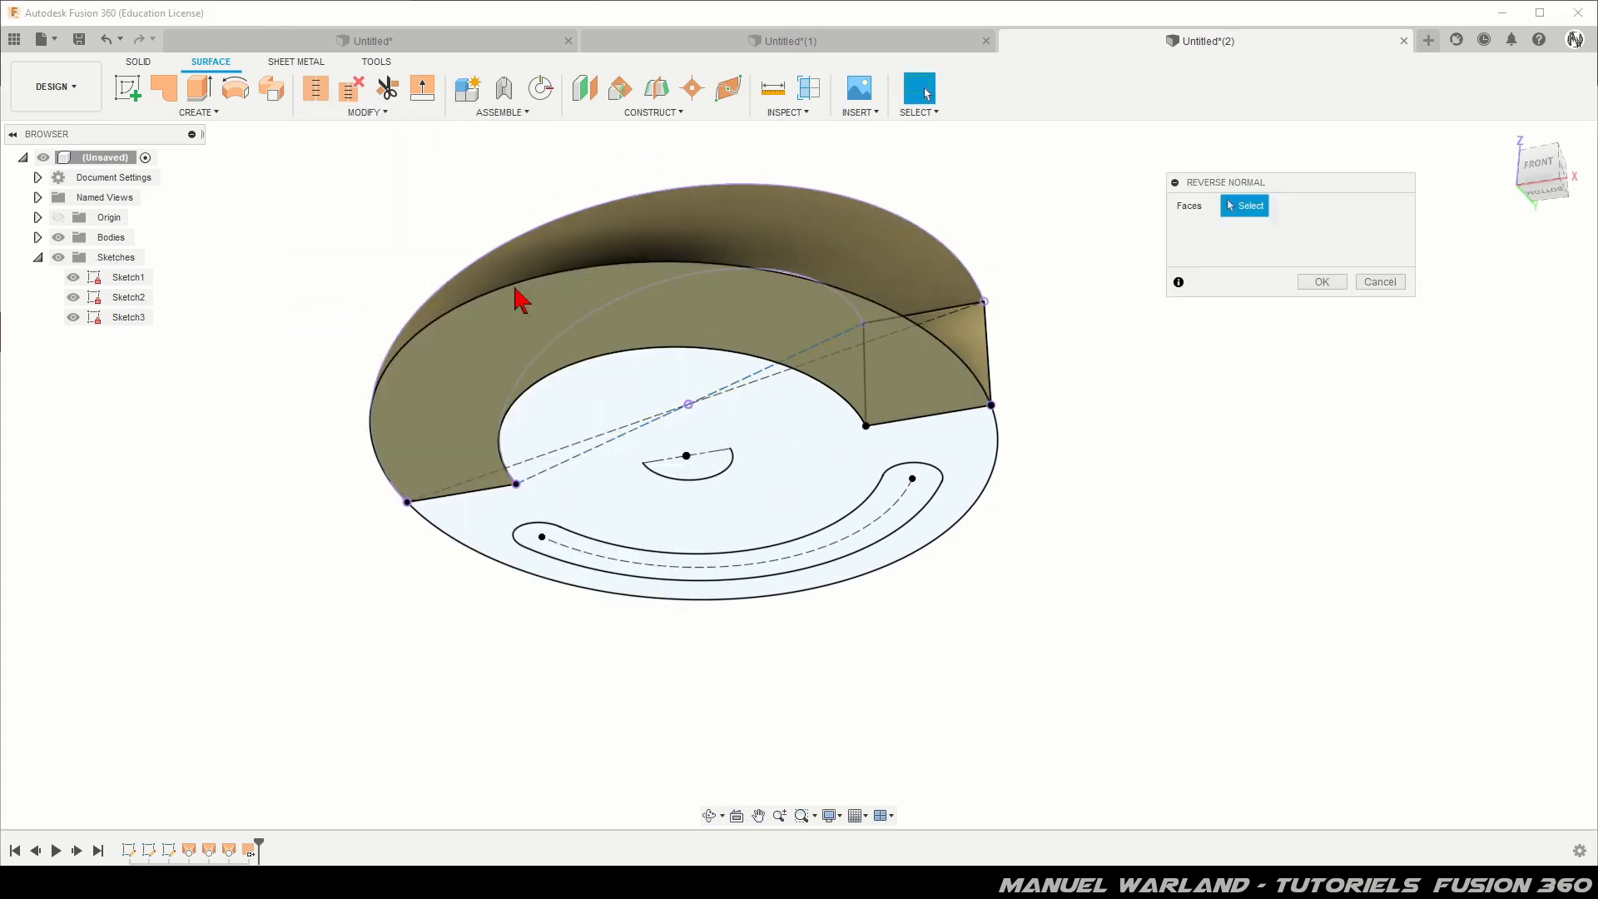
{"action": "left_click", "coordinate": [676, 326]}
{"action": "left_click", "coordinate": [1339, 282]}
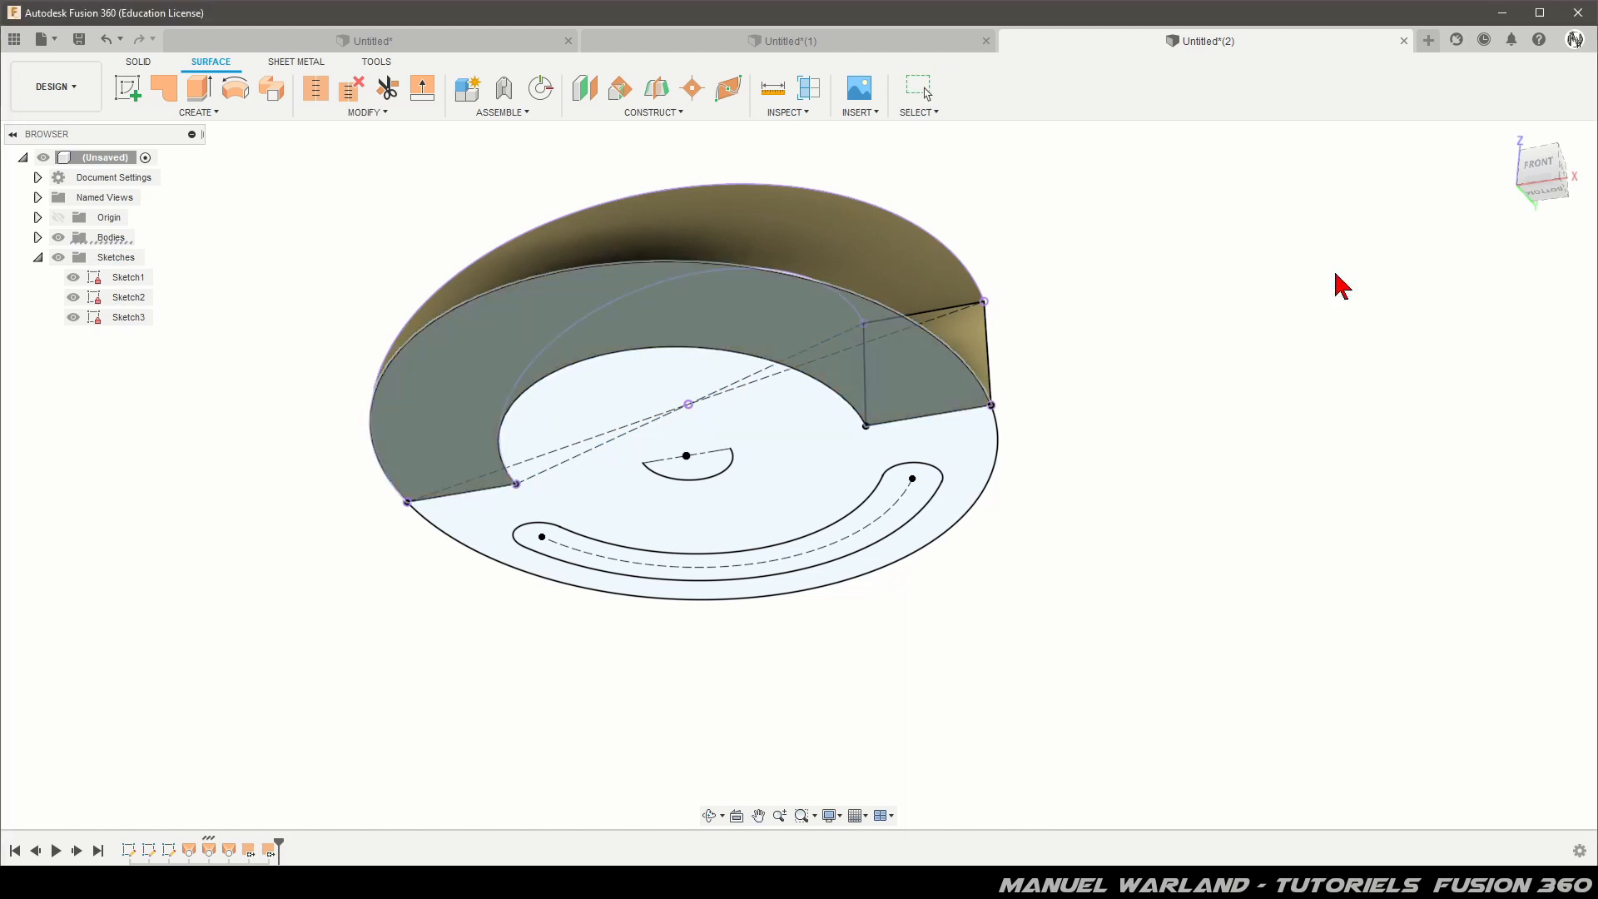
{"action": "middle_click_drag", "start_coordinate": [1107, 319], "coordinate": [1067, 397], "text": "shift"}
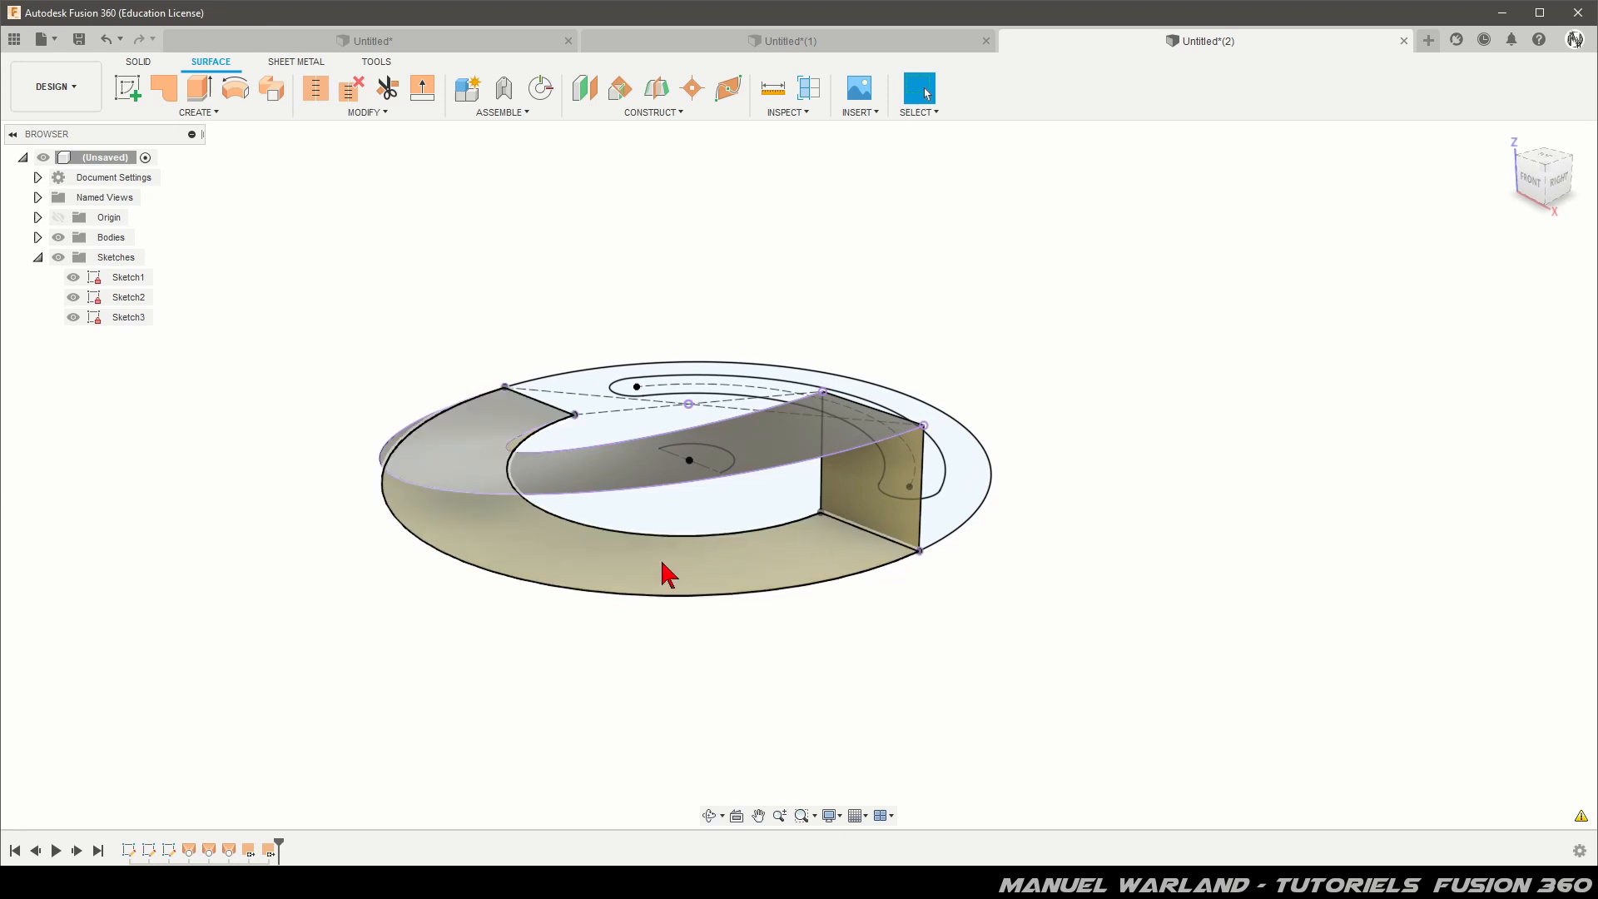
{"action": "middle_click_drag", "start_coordinate": [1046, 653], "coordinate": [871, 685], "text": "shift"}
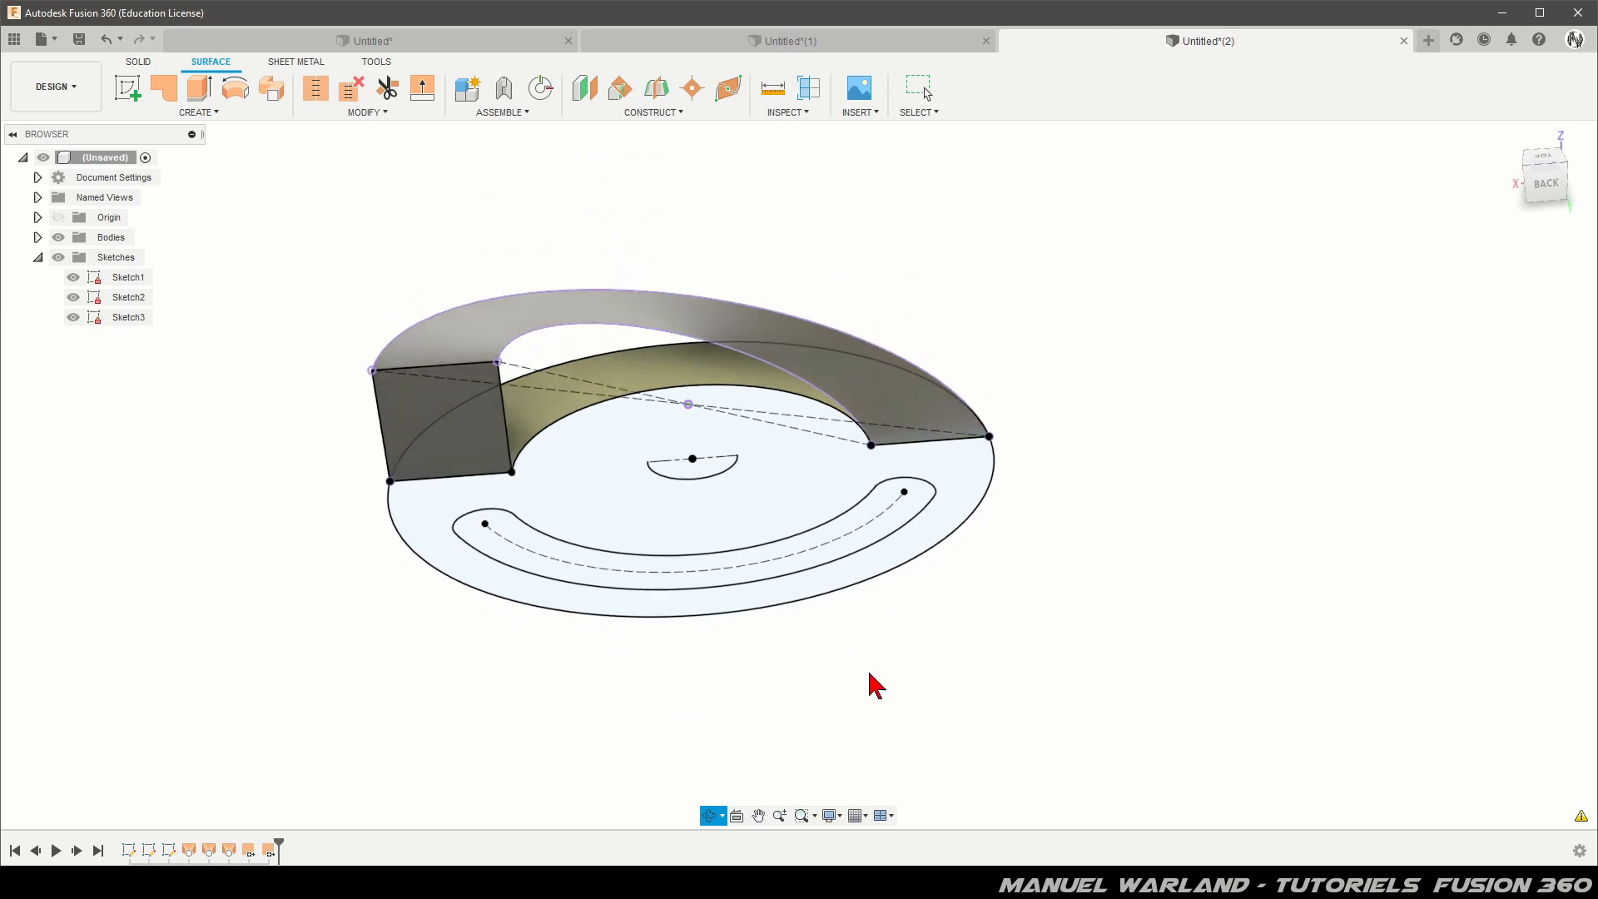
{"action": "left_click", "coordinate": [198, 113]}
{"action": "left_click", "coordinate": [138, 242]}
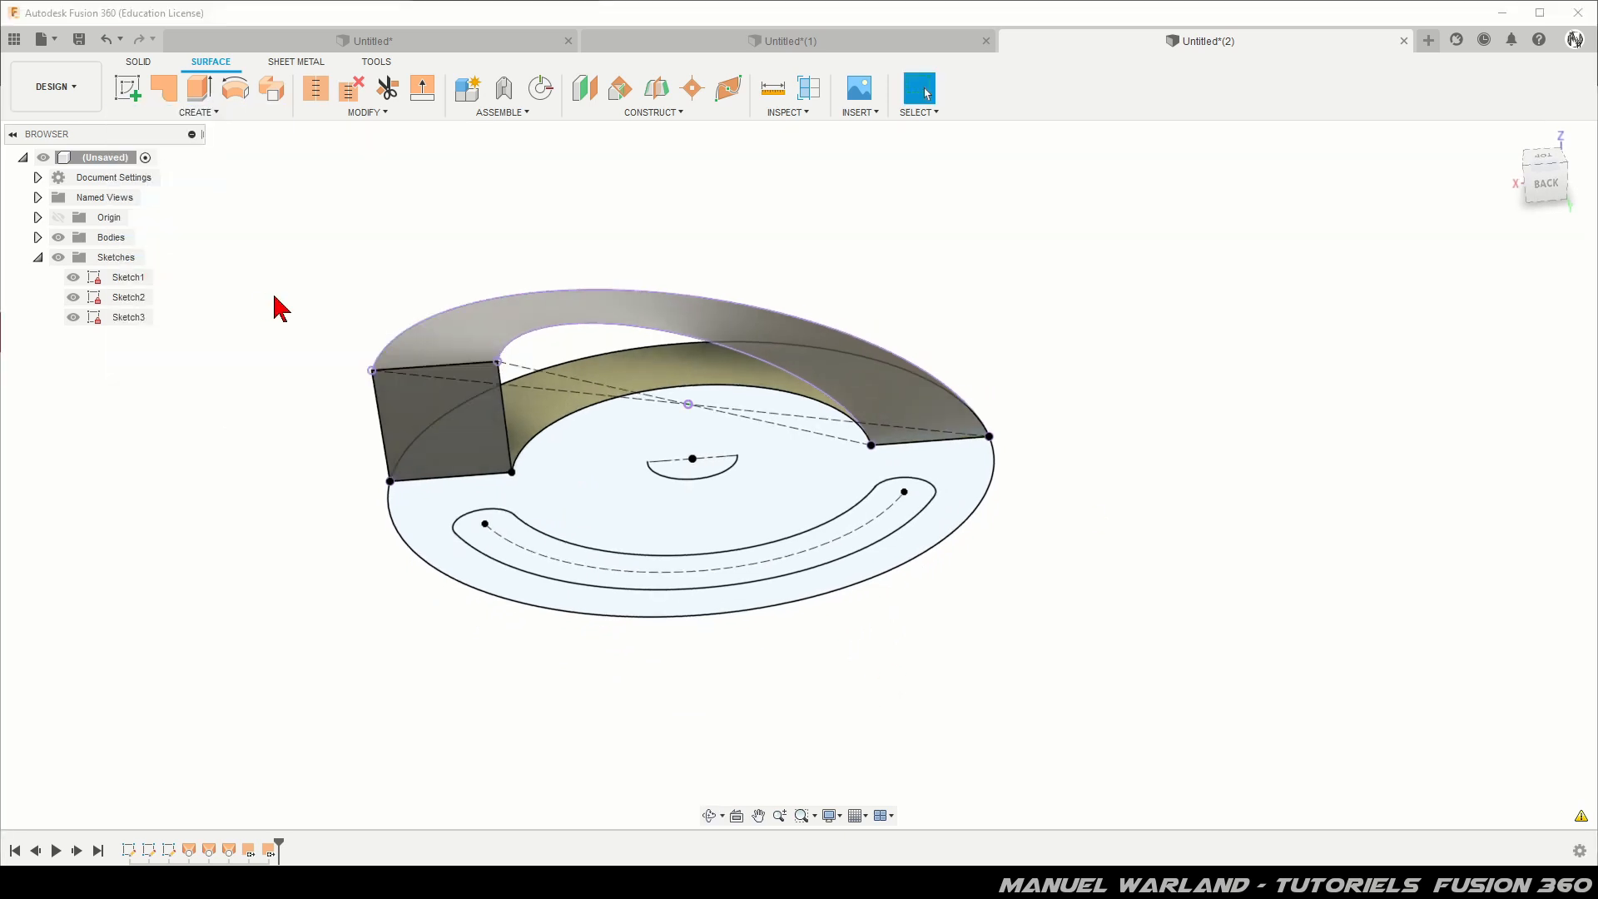
{"action": "left_click", "coordinate": [580, 325]}
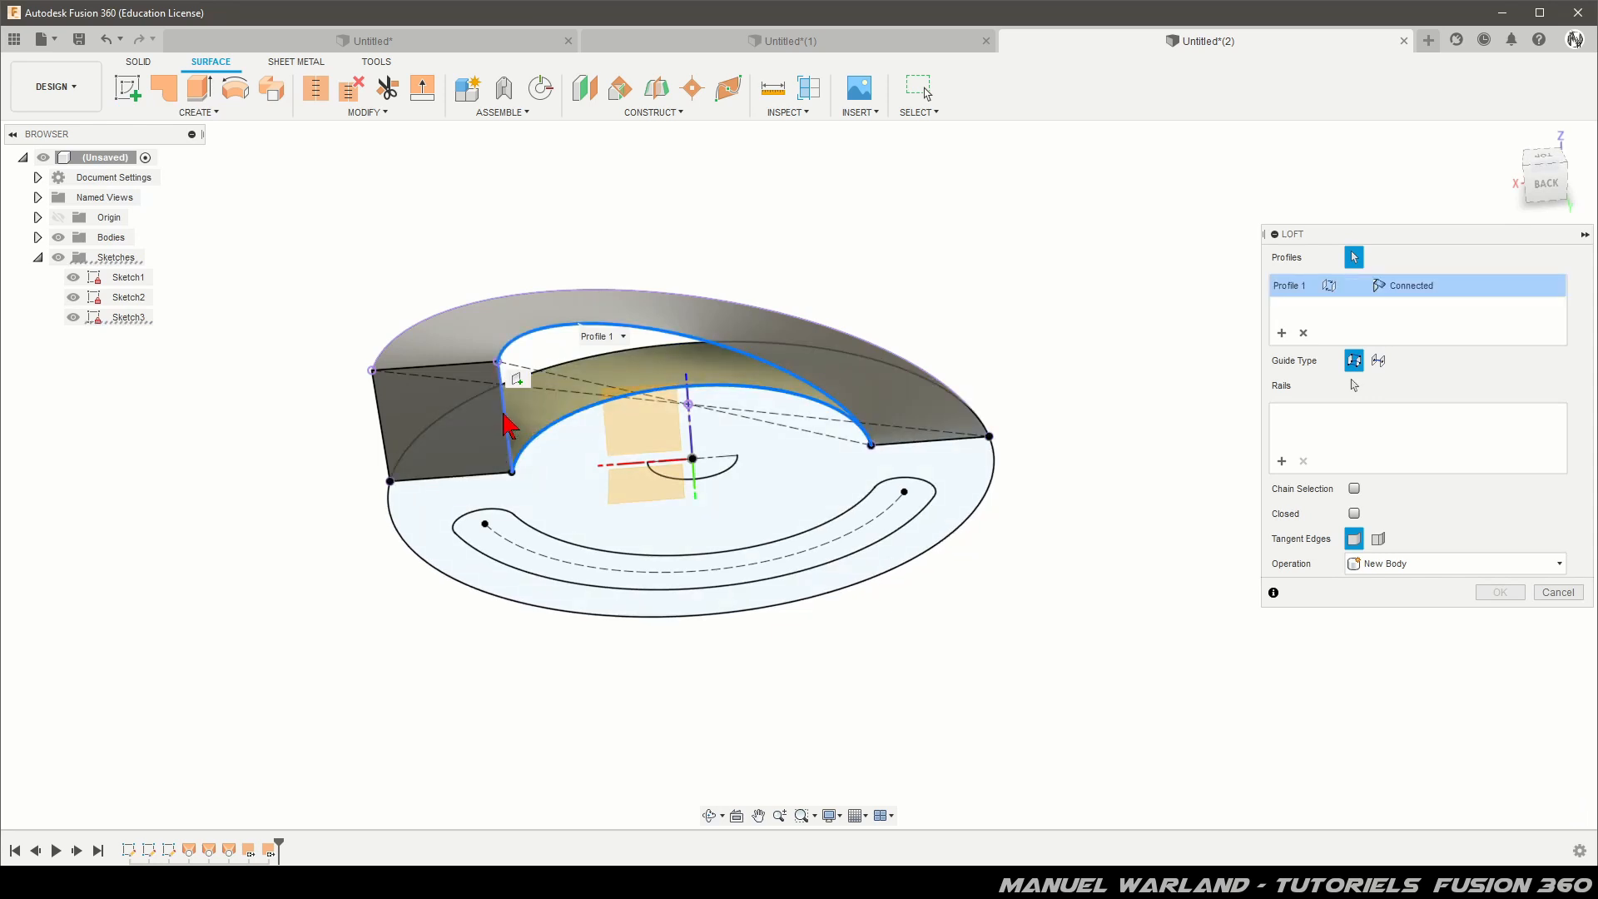
{"action": "left_click", "coordinate": [1567, 594]}
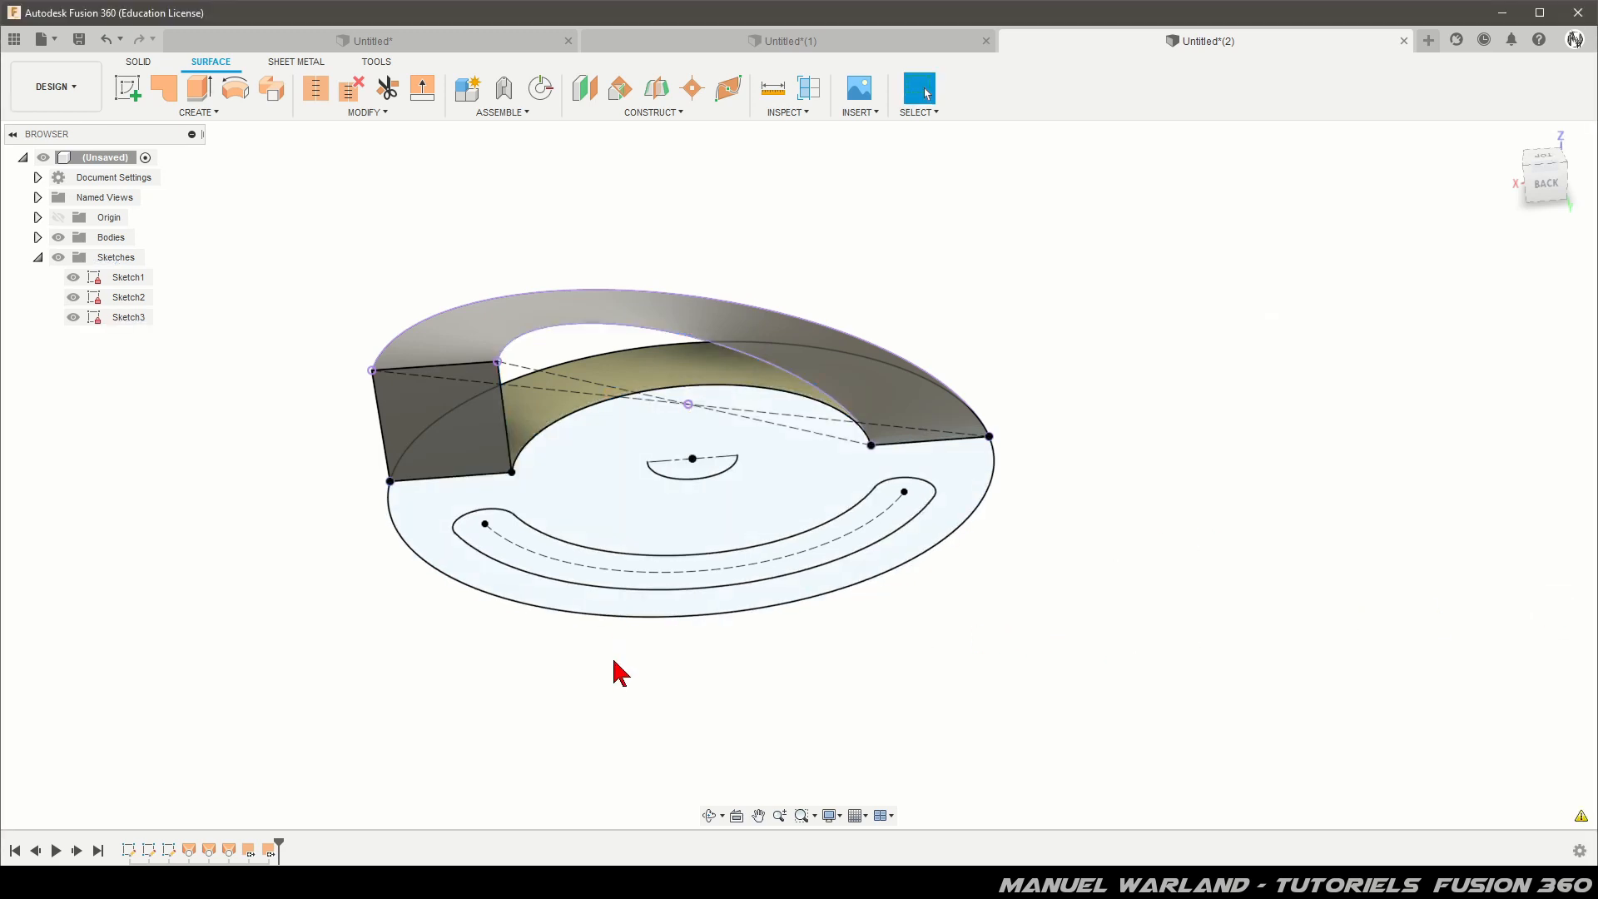
Try to patch the outer side wall between the base arc, the ramp's outer edge and the vertical line, and inspect its profile from the left view
{"action": "middle_click_drag", "start_coordinate": [590, 673], "coordinate": [721, 678], "text": "shift"}
{"action": "middle_click_drag", "start_coordinate": [436, 425], "coordinate": [464, 489], "text": "shift"}
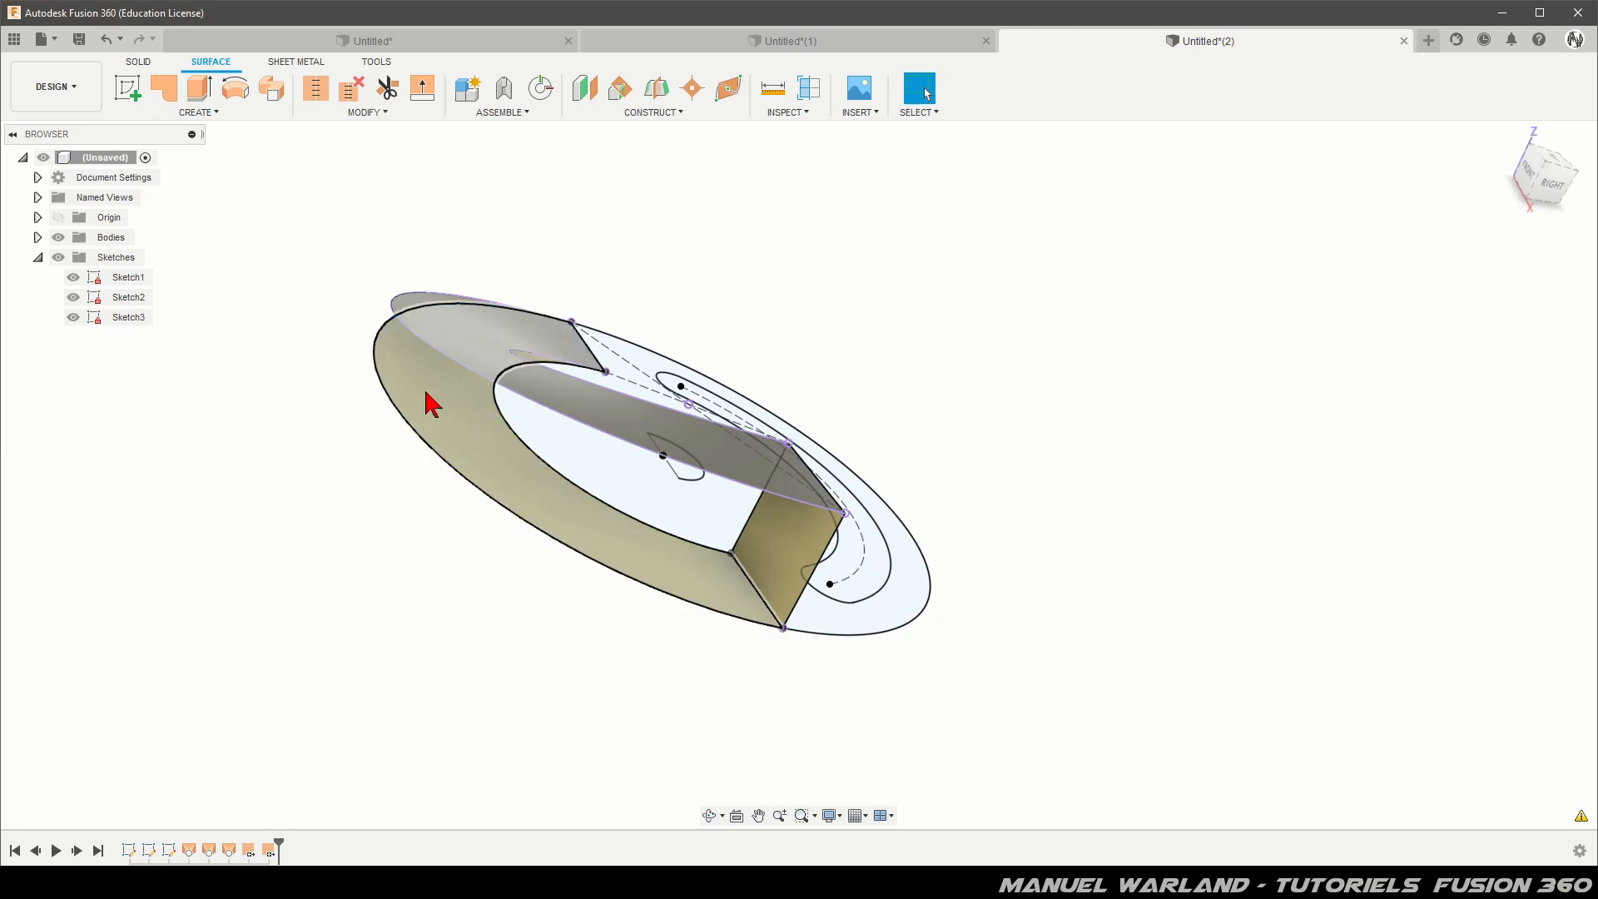
{"action": "left_click", "coordinate": [170, 90]}
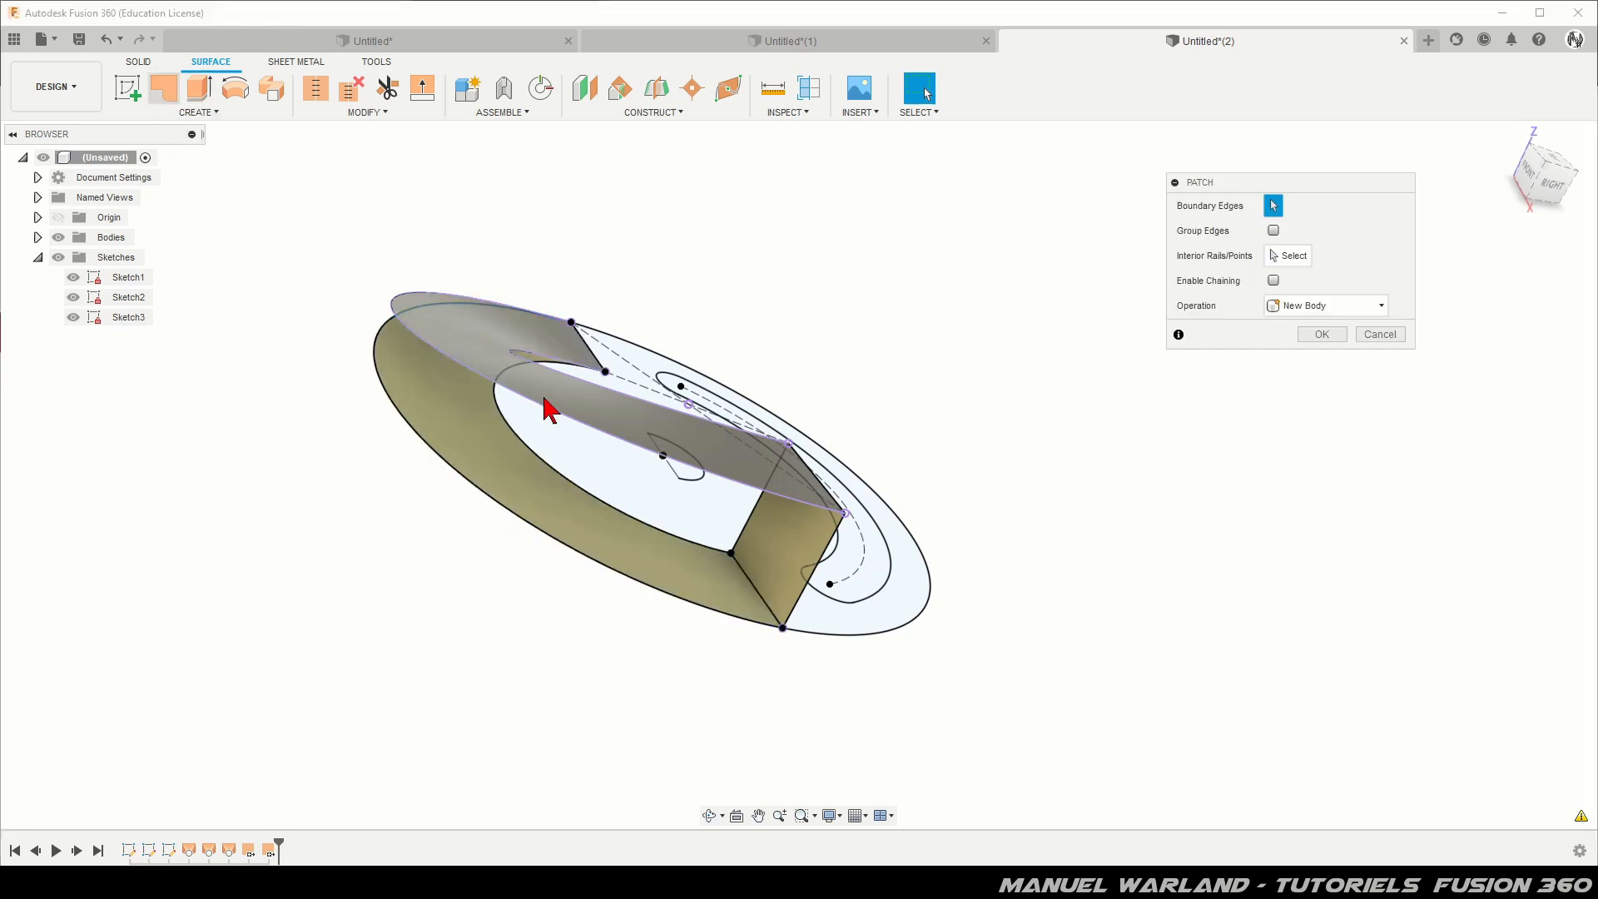
{"action": "left_click", "coordinate": [516, 471]}
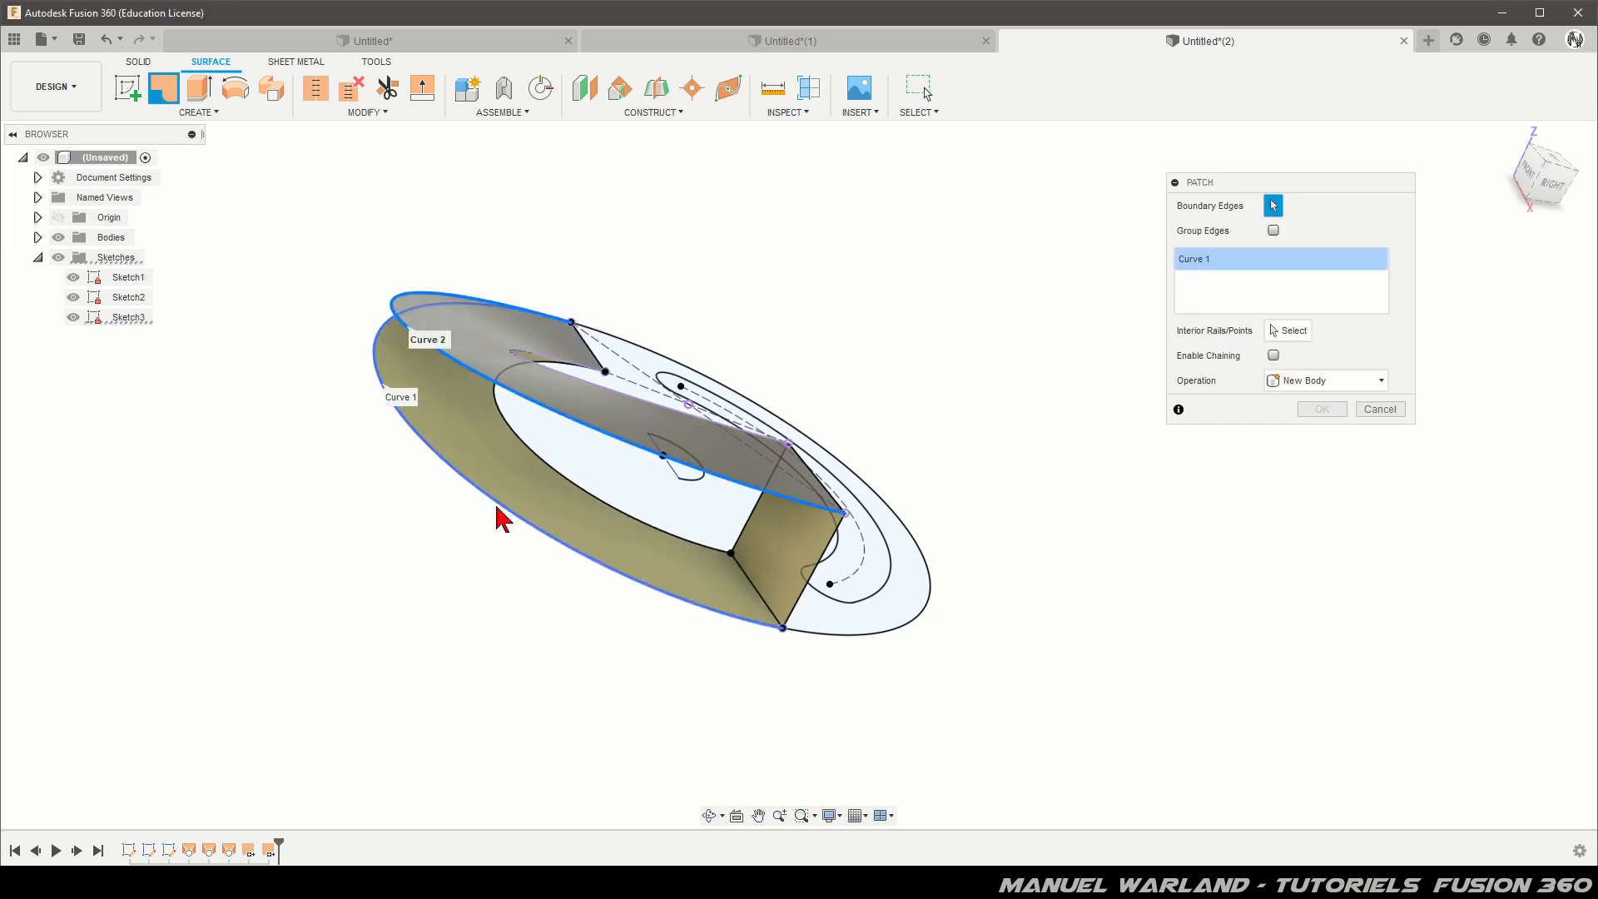
{"action": "left_click", "coordinate": [500, 518]}
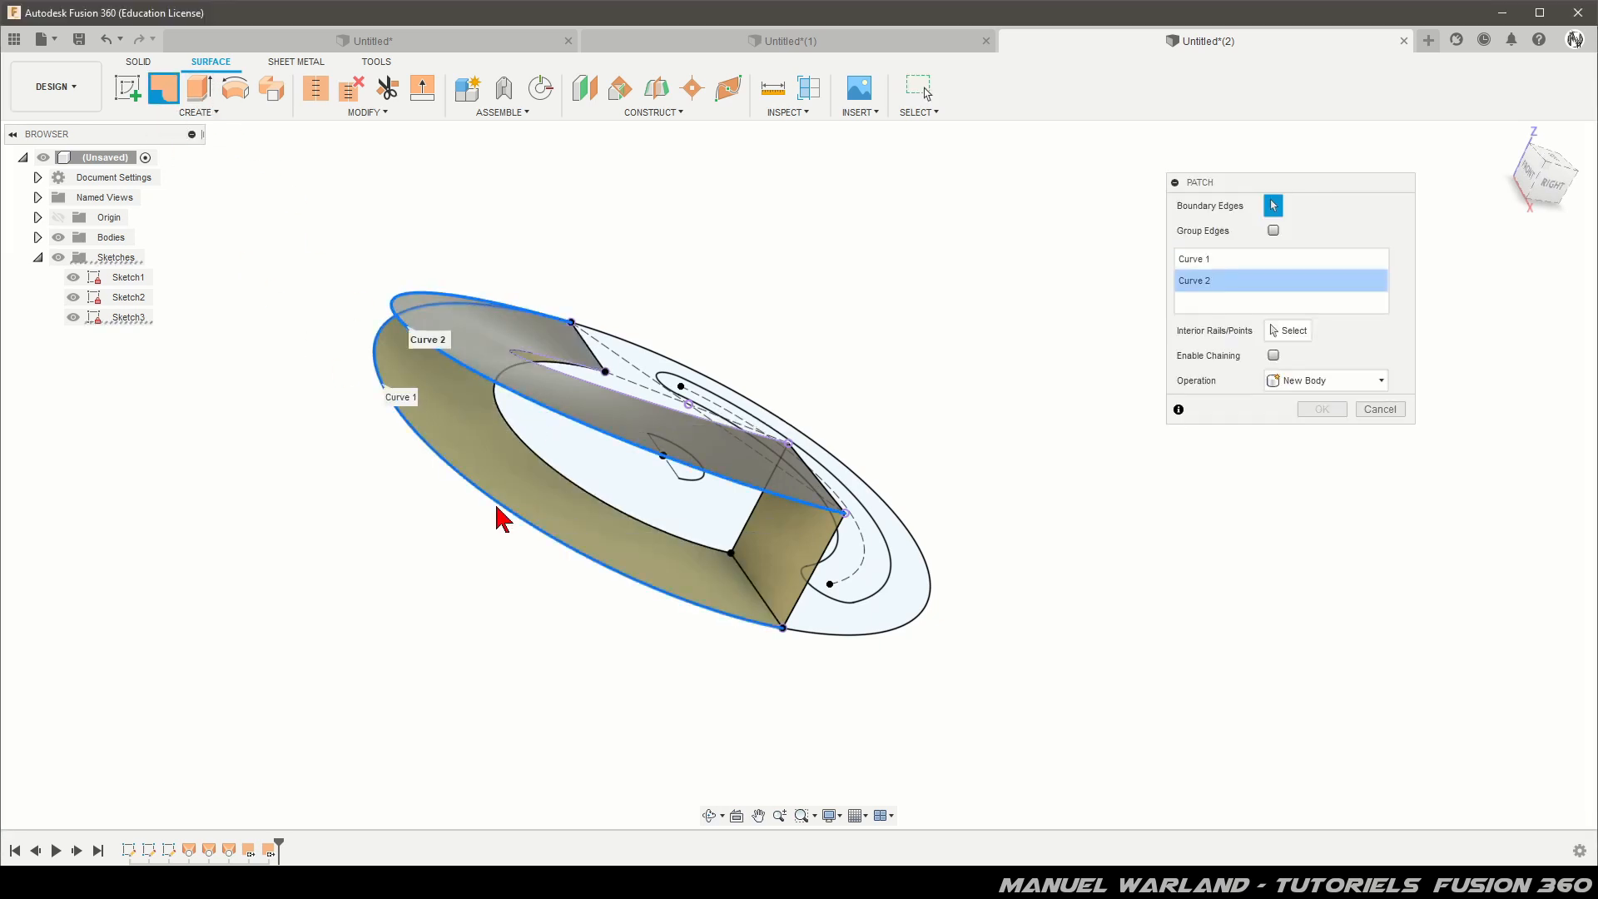
{"action": "left_click", "coordinate": [806, 589]}
{"action": "middle_click_drag", "start_coordinate": [696, 653], "coordinate": [357, 692], "text": "shift"}
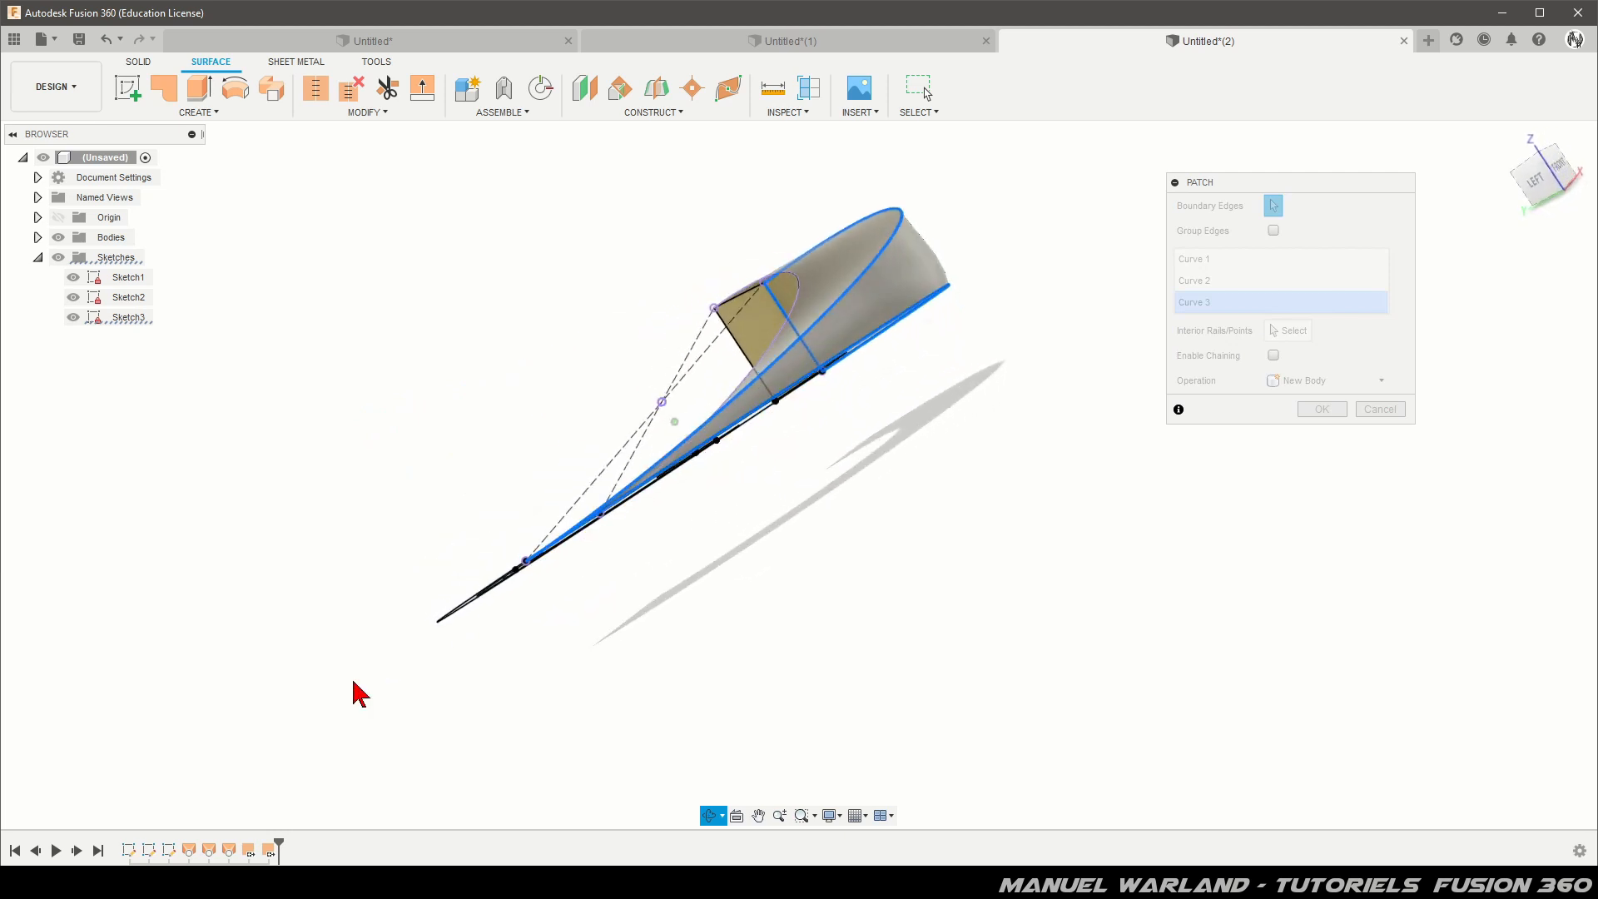
{"action": "left_click", "coordinate": [1540, 186]}
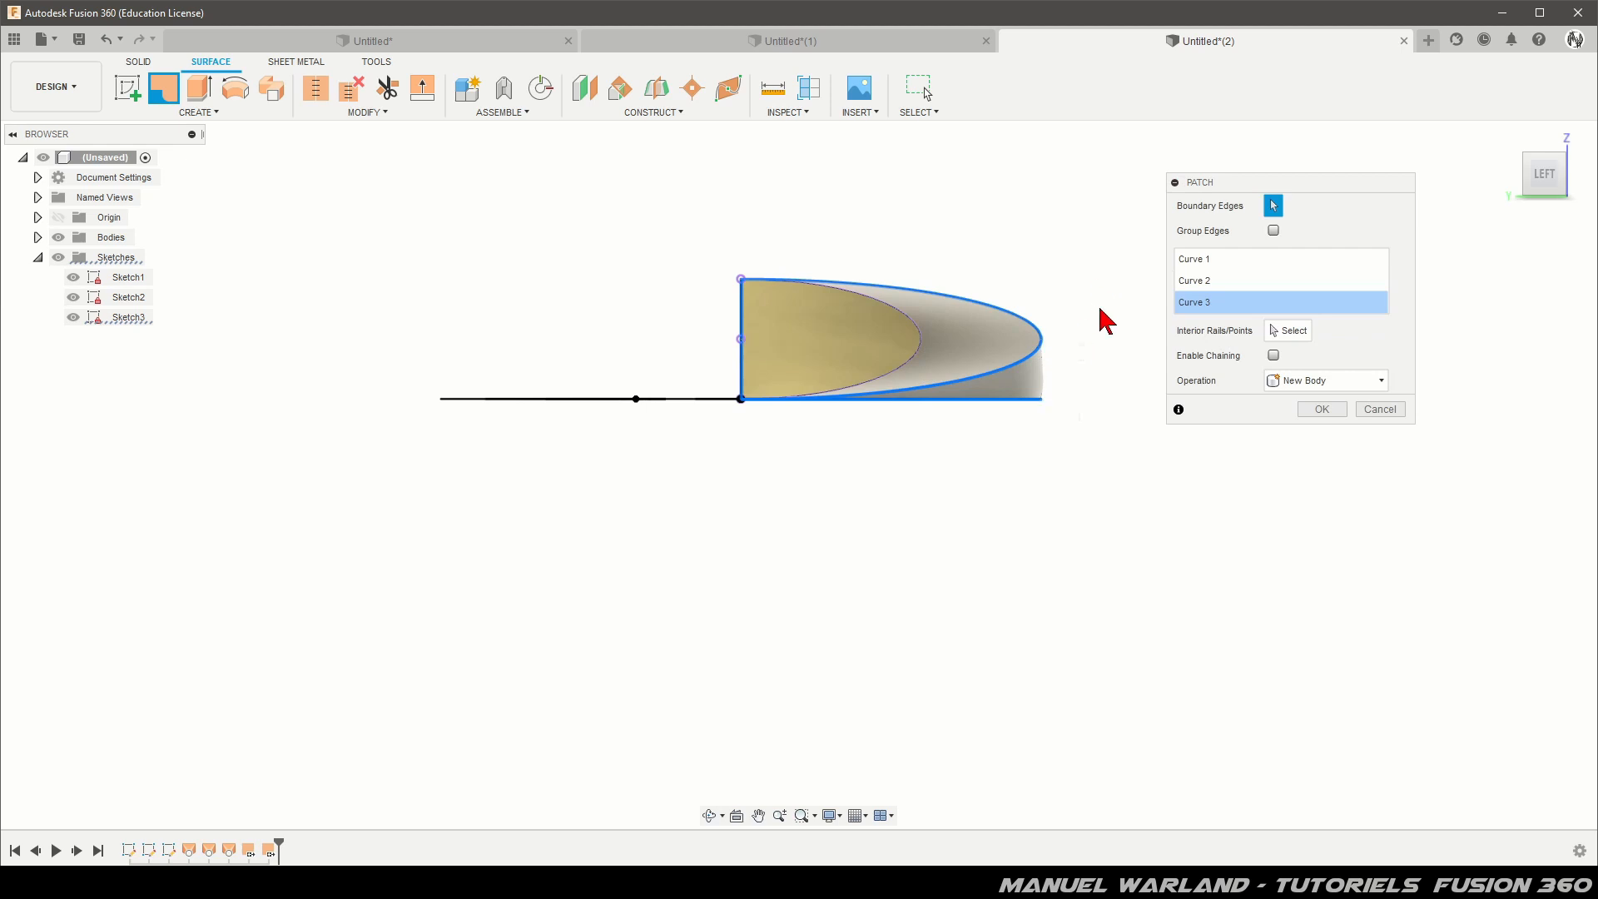
{"action": "scroll", "coordinate": [1107, 316], "scroll_direction": "up", "scroll_amount": 5}
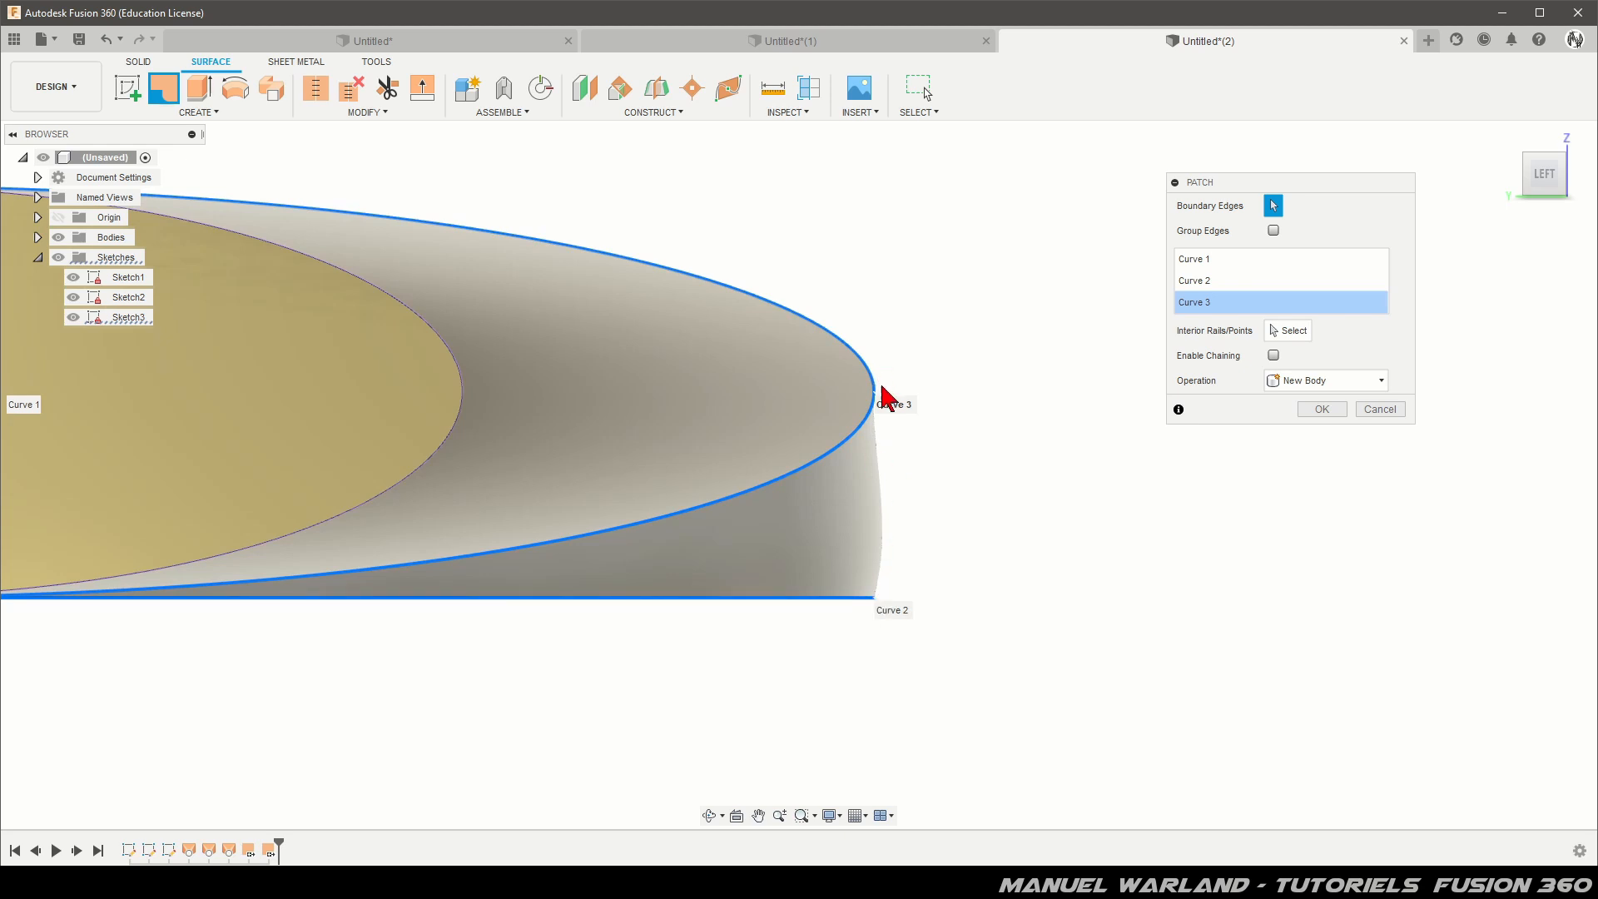
{"action": "left_click", "coordinate": [1382, 410]}
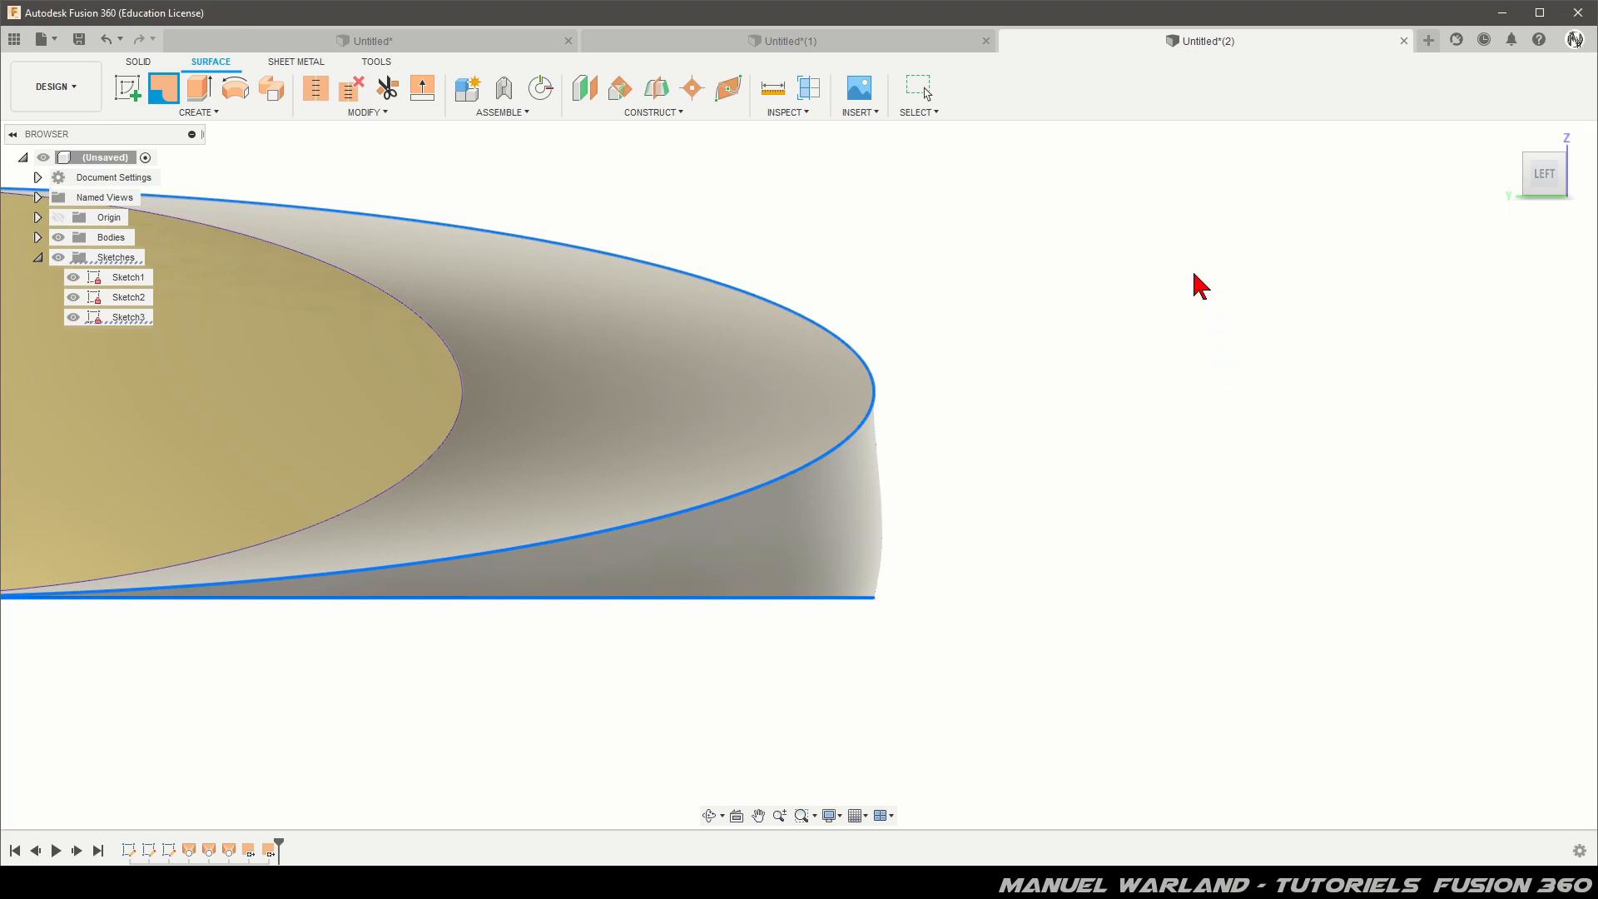
{"action": "key", "text": "Escape"}
{"action": "scroll", "coordinate": [1031, 313], "scroll_direction": "down", "scroll_amount": 3}
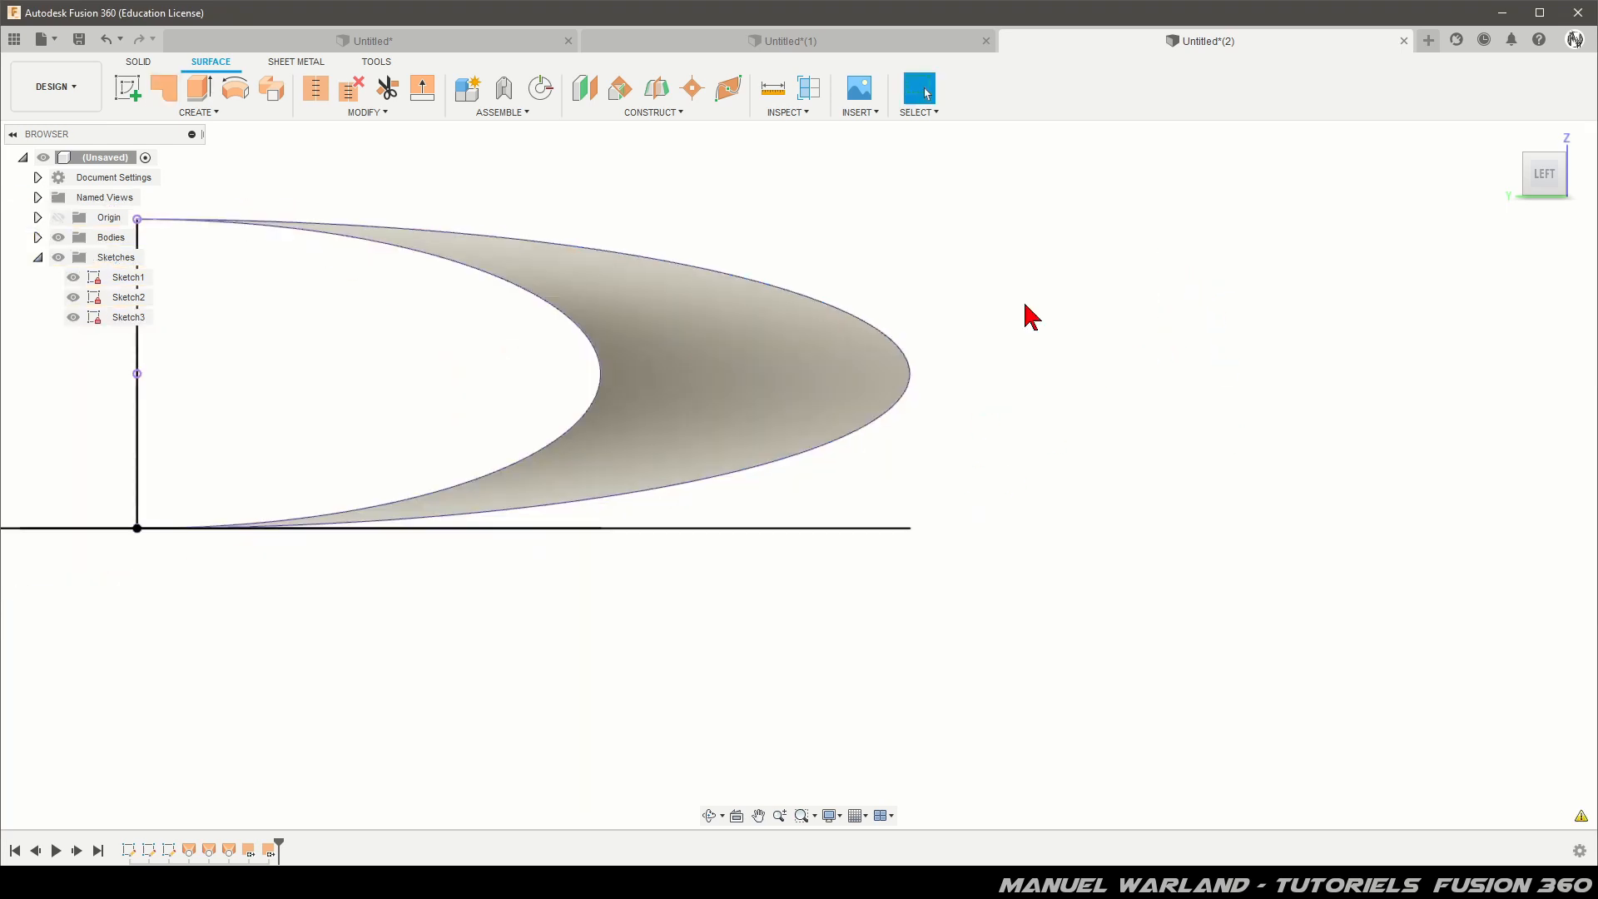
Extrude the inner and outer arcs of the base sketch upward 50 mm as new surface bodies
{"action": "middle_click_drag", "start_coordinate": [838, 571], "coordinate": [919, 589], "text": "shift"}
{"action": "middle_click_drag", "start_coordinate": [988, 503], "coordinate": [963, 428], "text": "shift"}
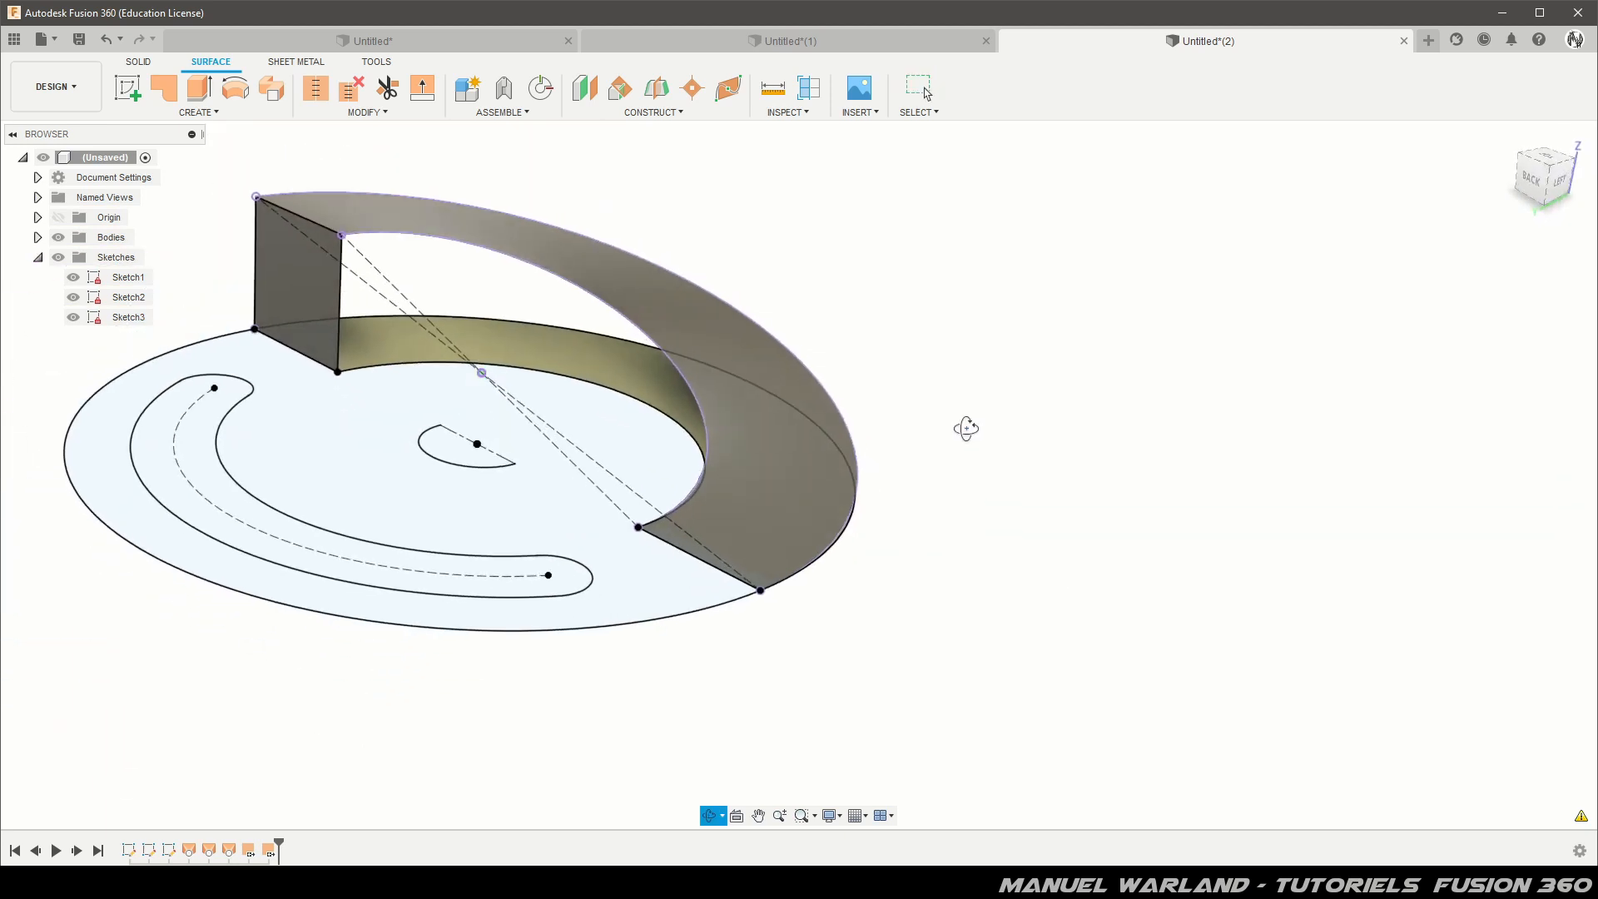
{"action": "left_click", "coordinate": [203, 90]}
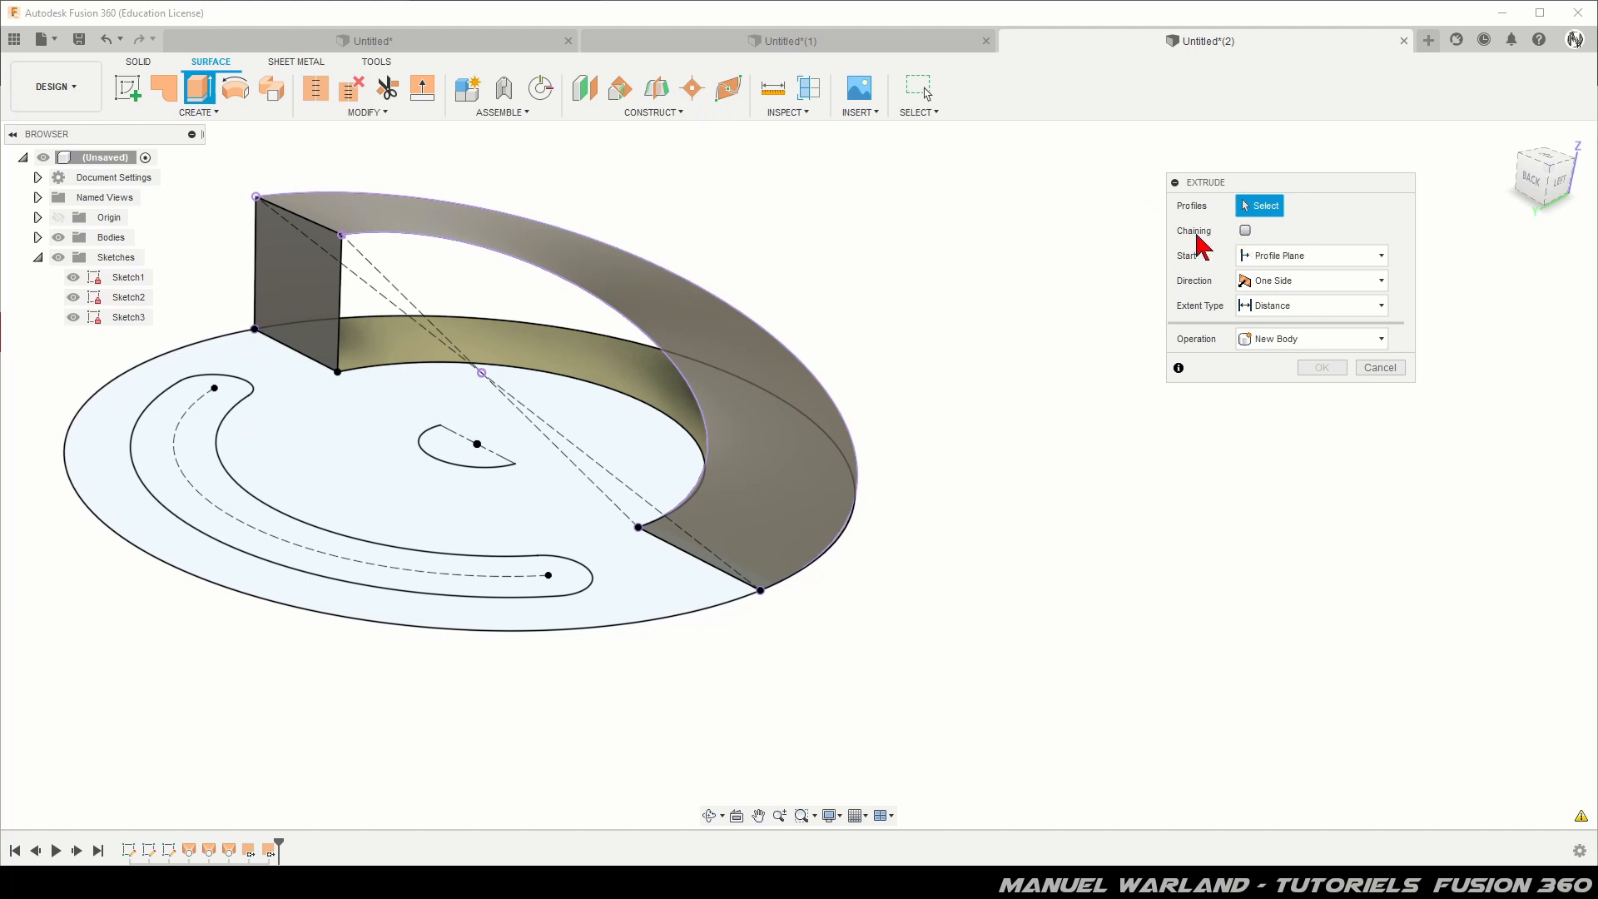
{"action": "left_click", "coordinate": [543, 367]}
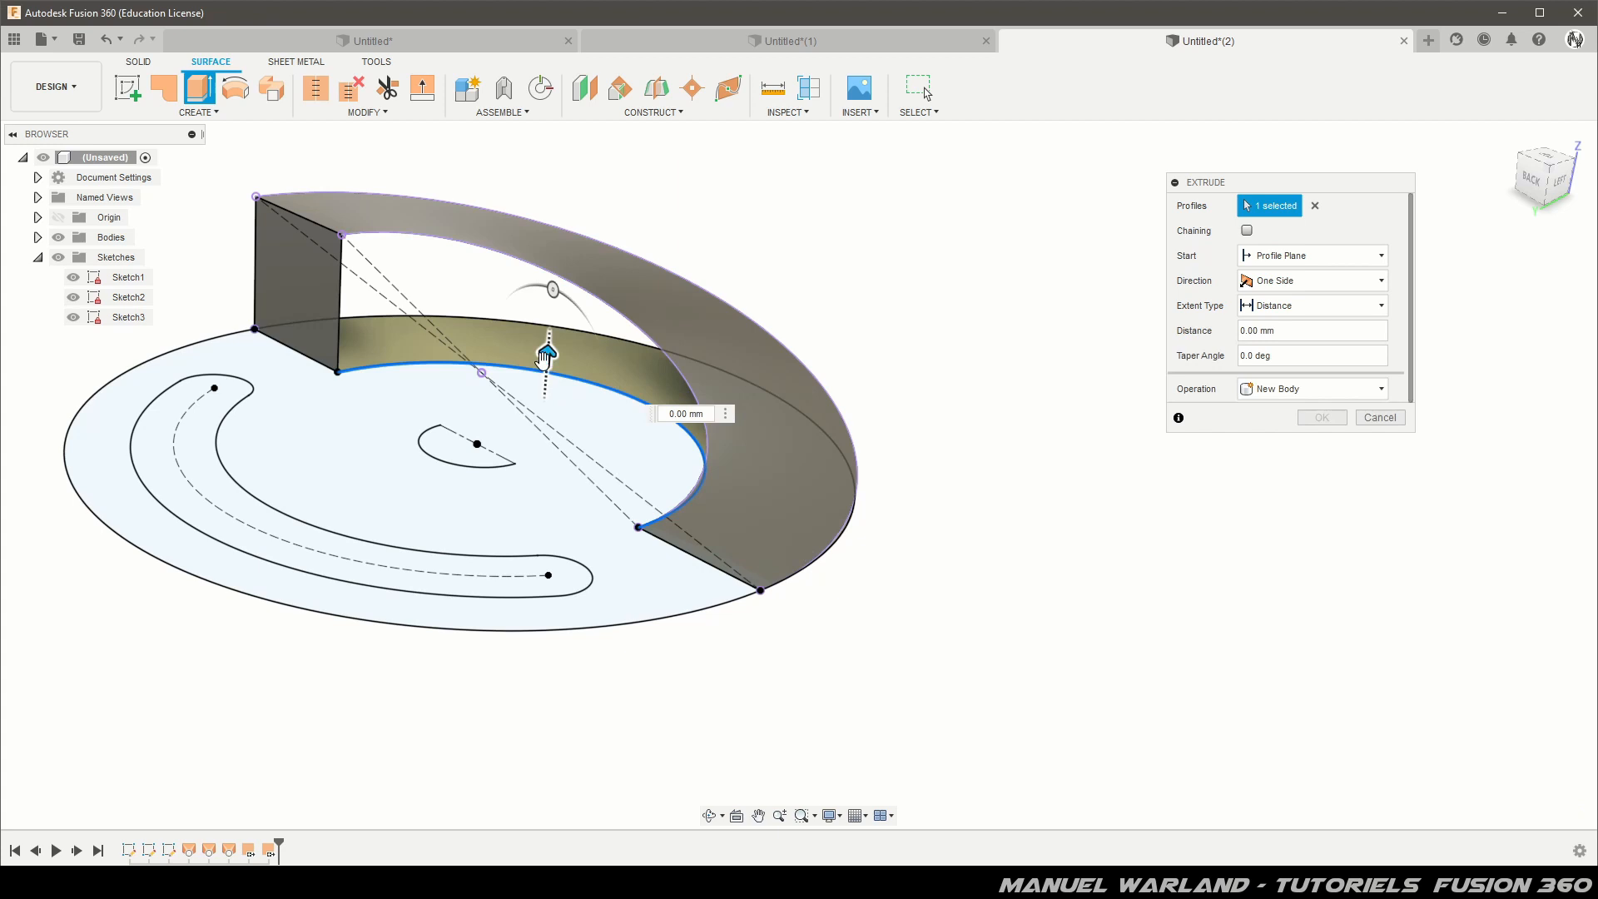
{"action": "left_click", "coordinate": [481, 328]}
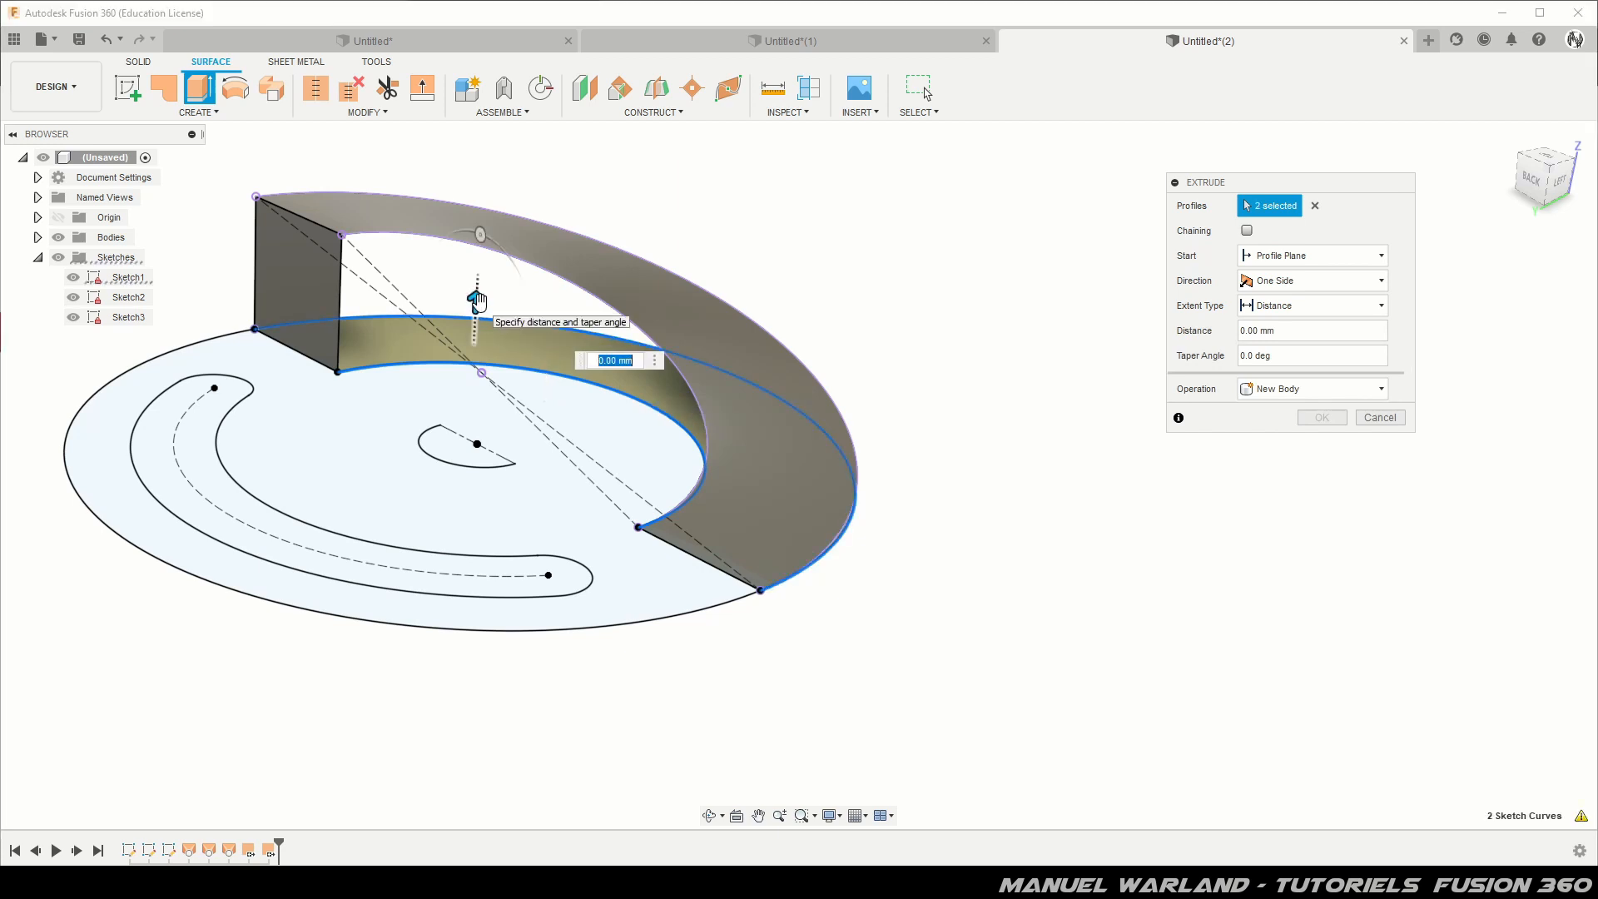
{"action": "left_click_drag", "start_coordinate": [477, 300], "coordinate": [528, 165]}
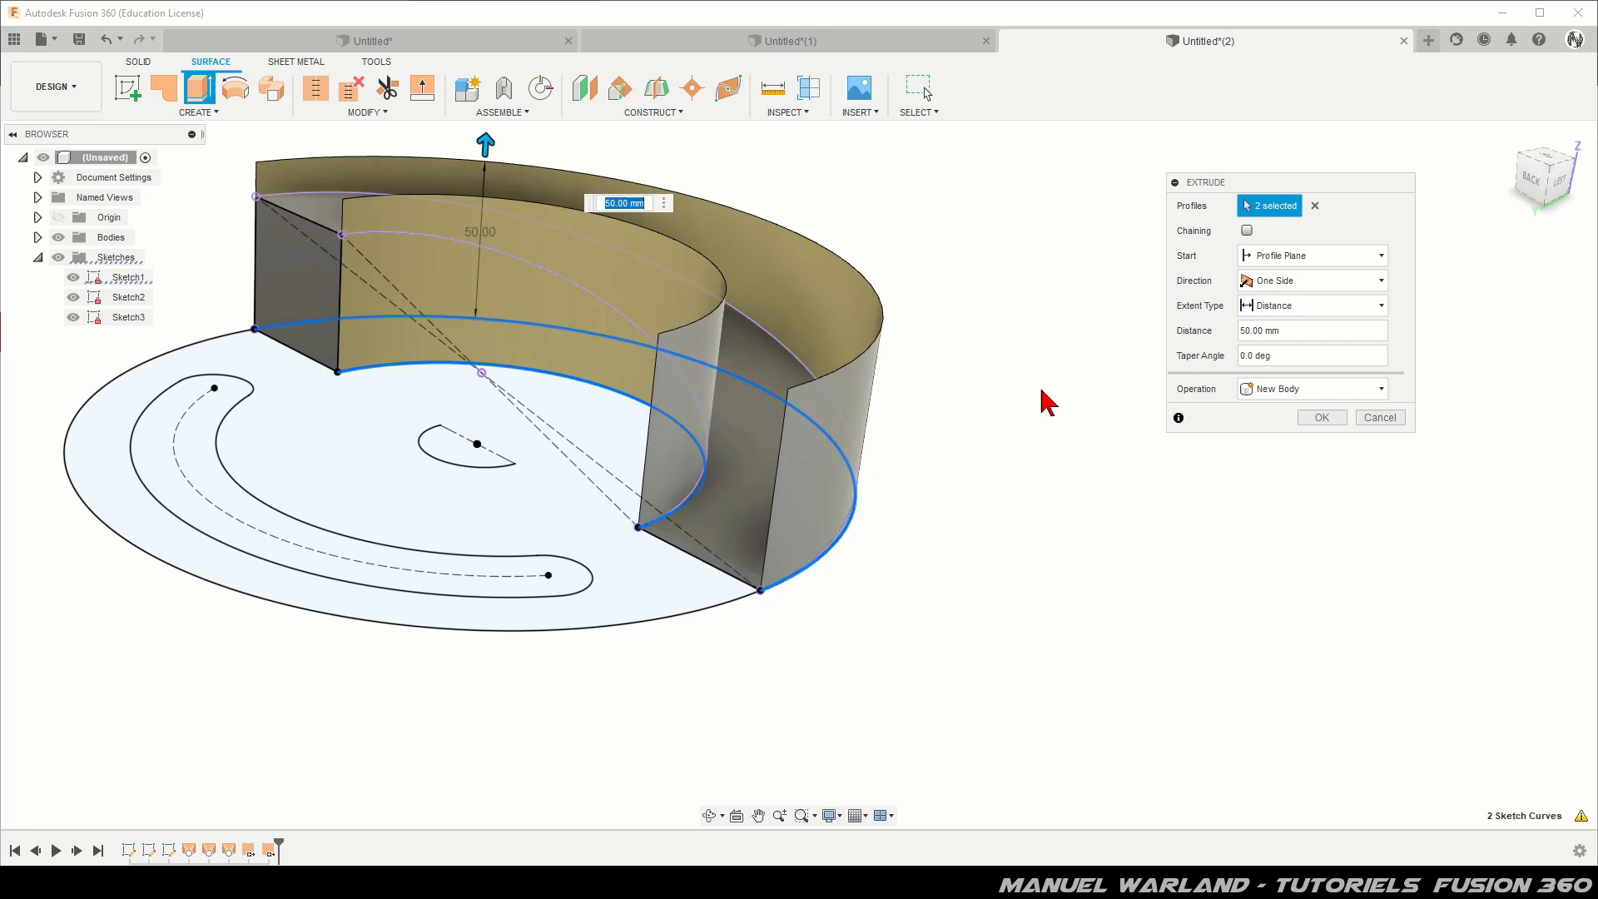
{"action": "left_click", "coordinate": [1340, 417]}
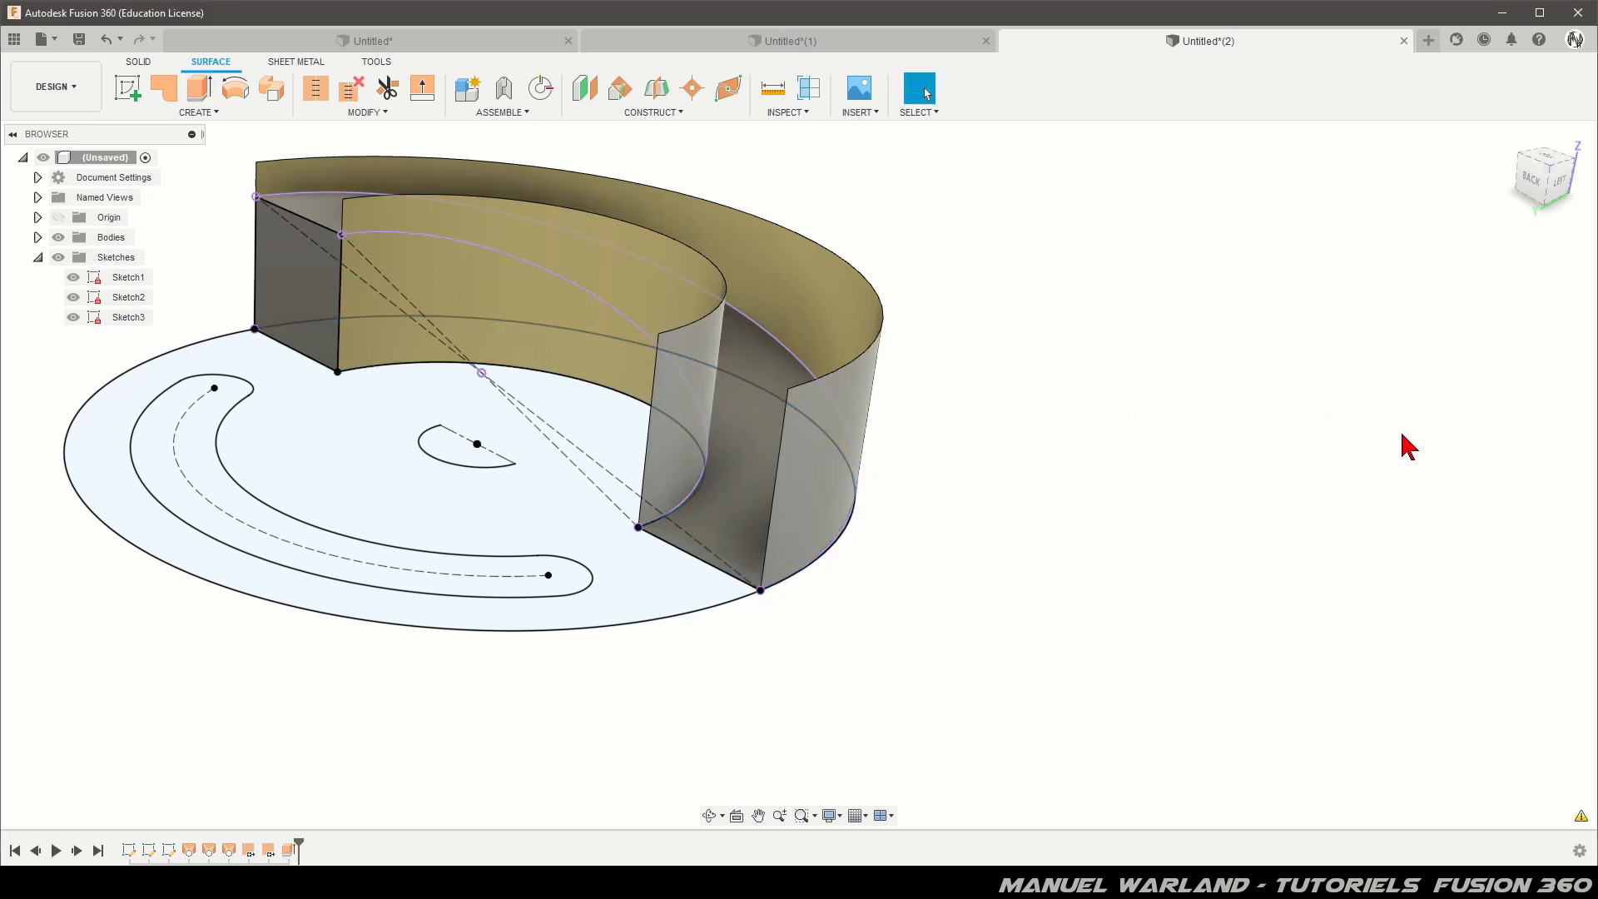
Split the inner and outer extruded wall surfaces with the sloped ramp surface as the splitting tool
{"action": "left_click", "coordinate": [362, 115]}
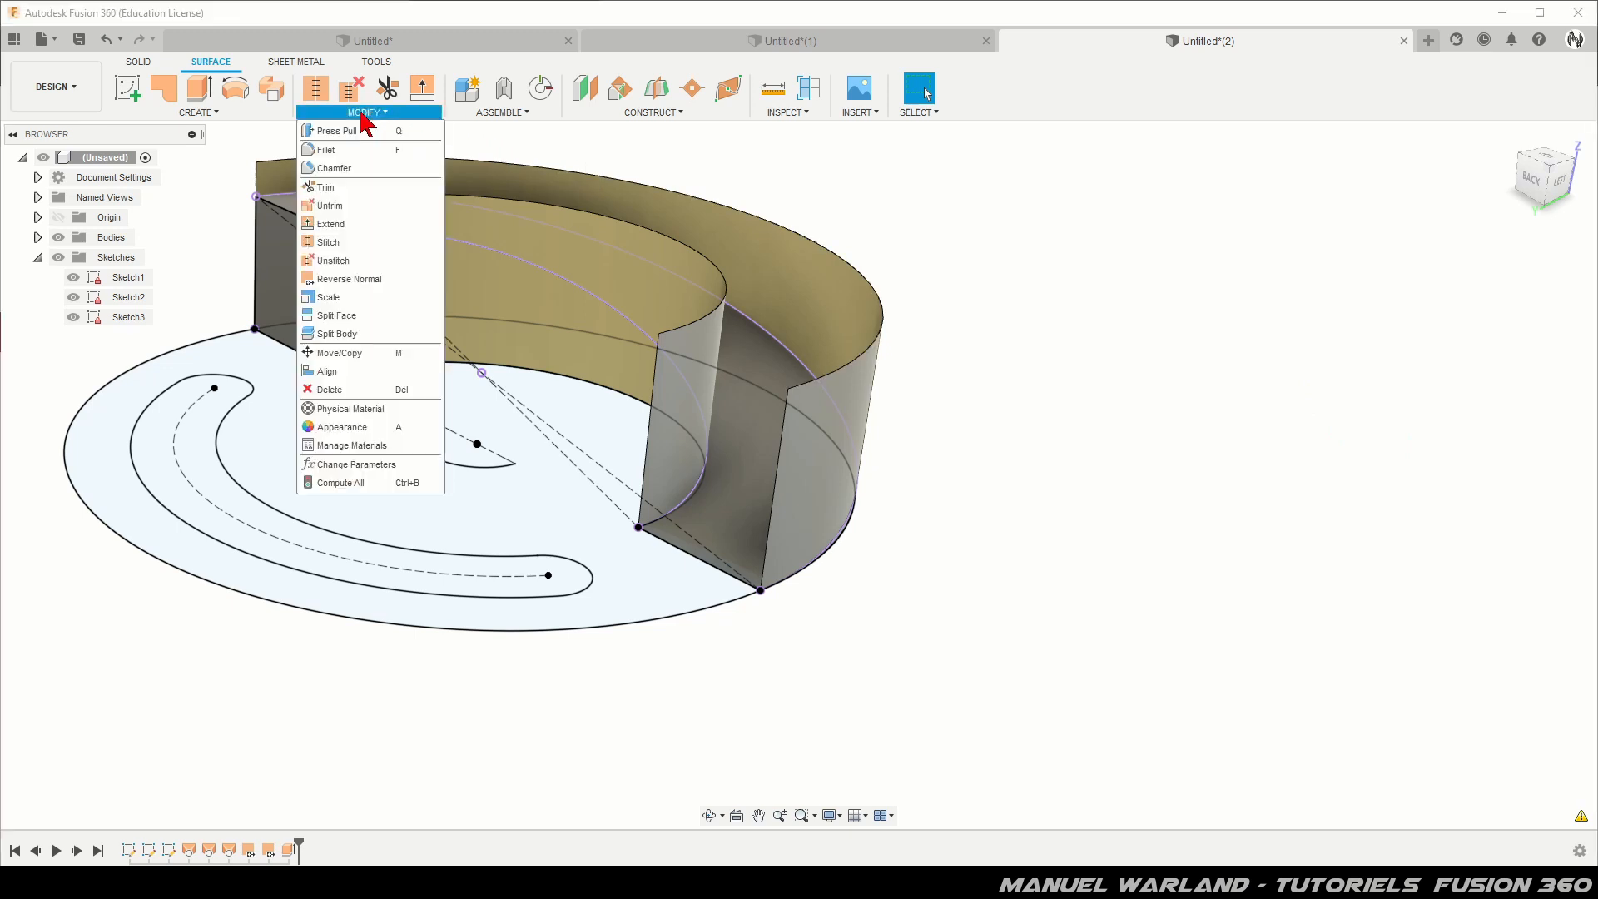
{"action": "left_click", "coordinate": [337, 333]}
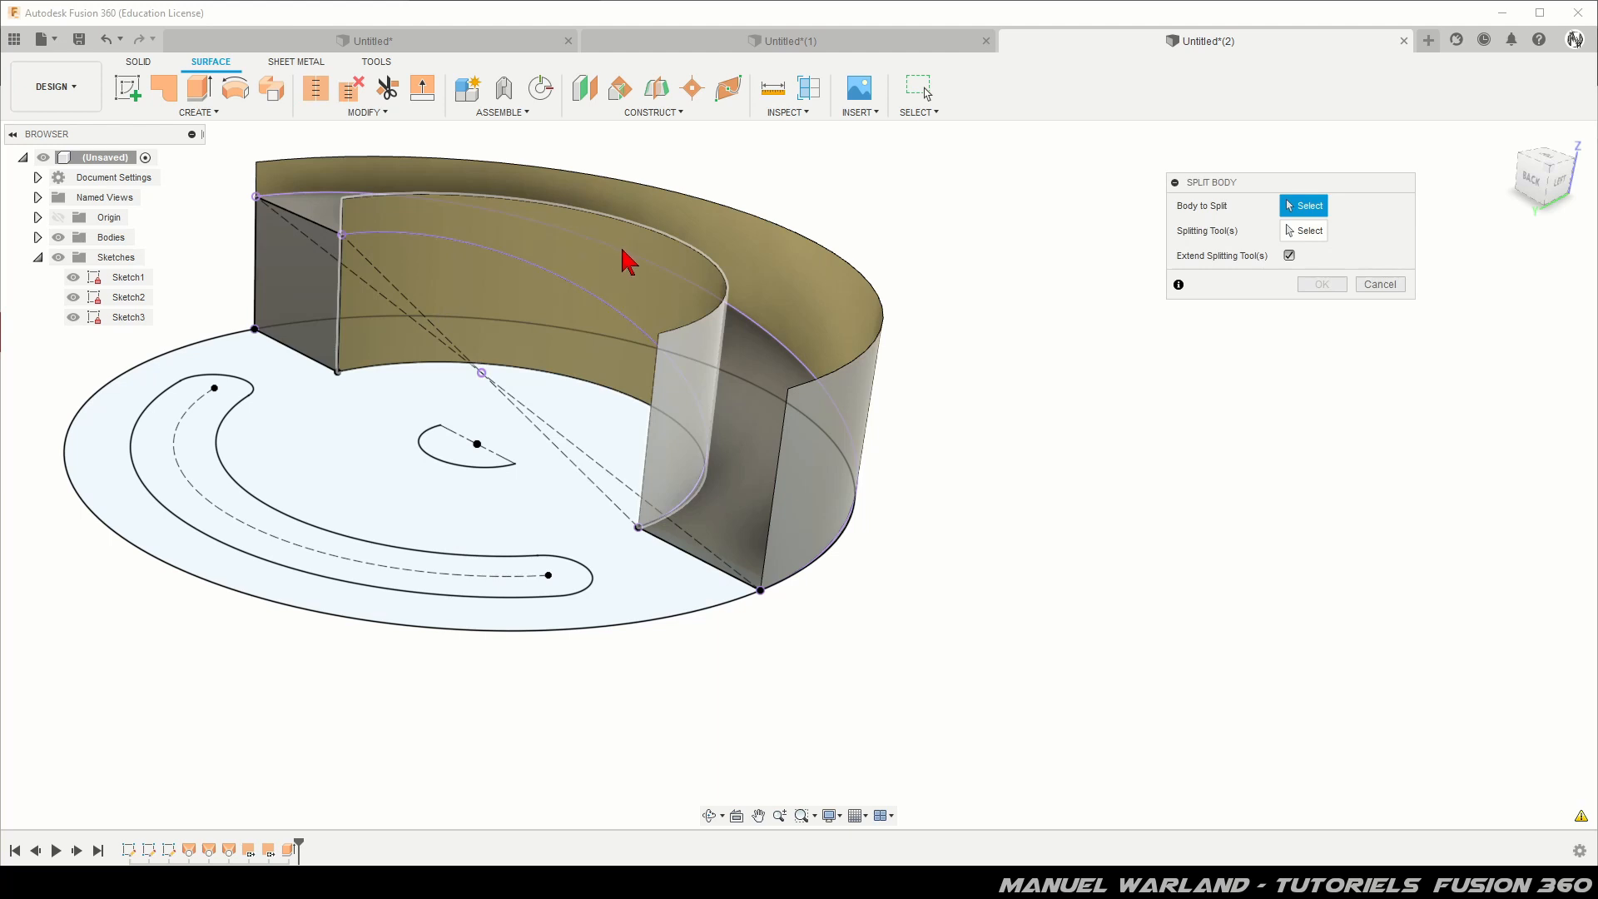
{"action": "left_click", "coordinate": [661, 260]}
{"action": "left_click", "coordinate": [789, 273]}
{"action": "left_click", "coordinate": [1307, 232]}
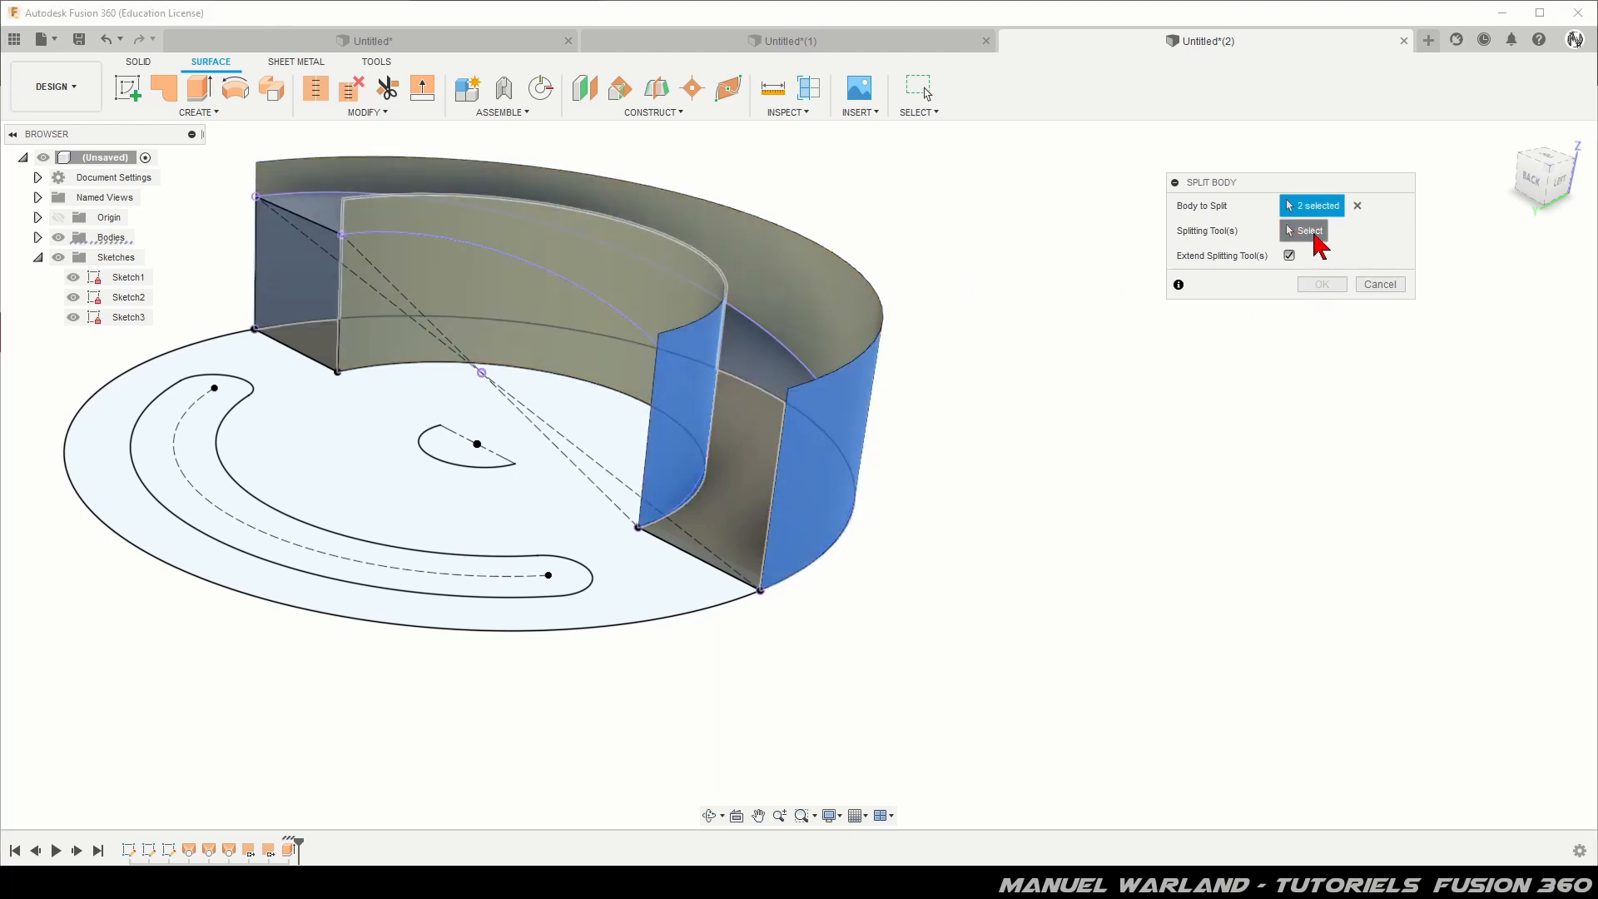
{"action": "left_click", "coordinate": [750, 452]}
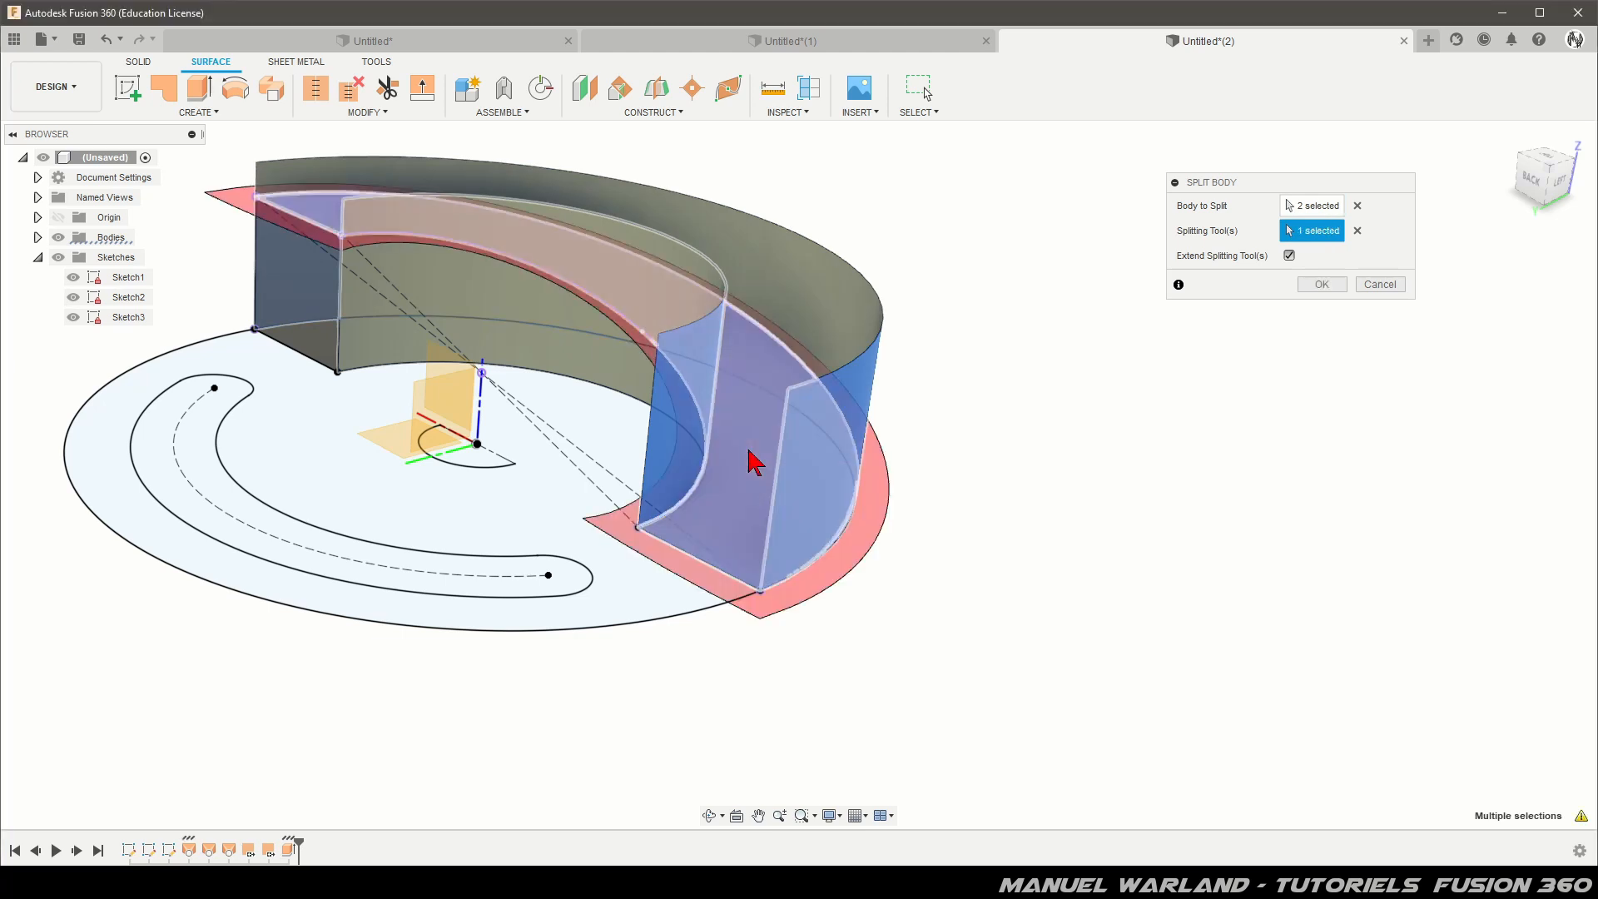
{"action": "left_click", "coordinate": [1325, 286]}
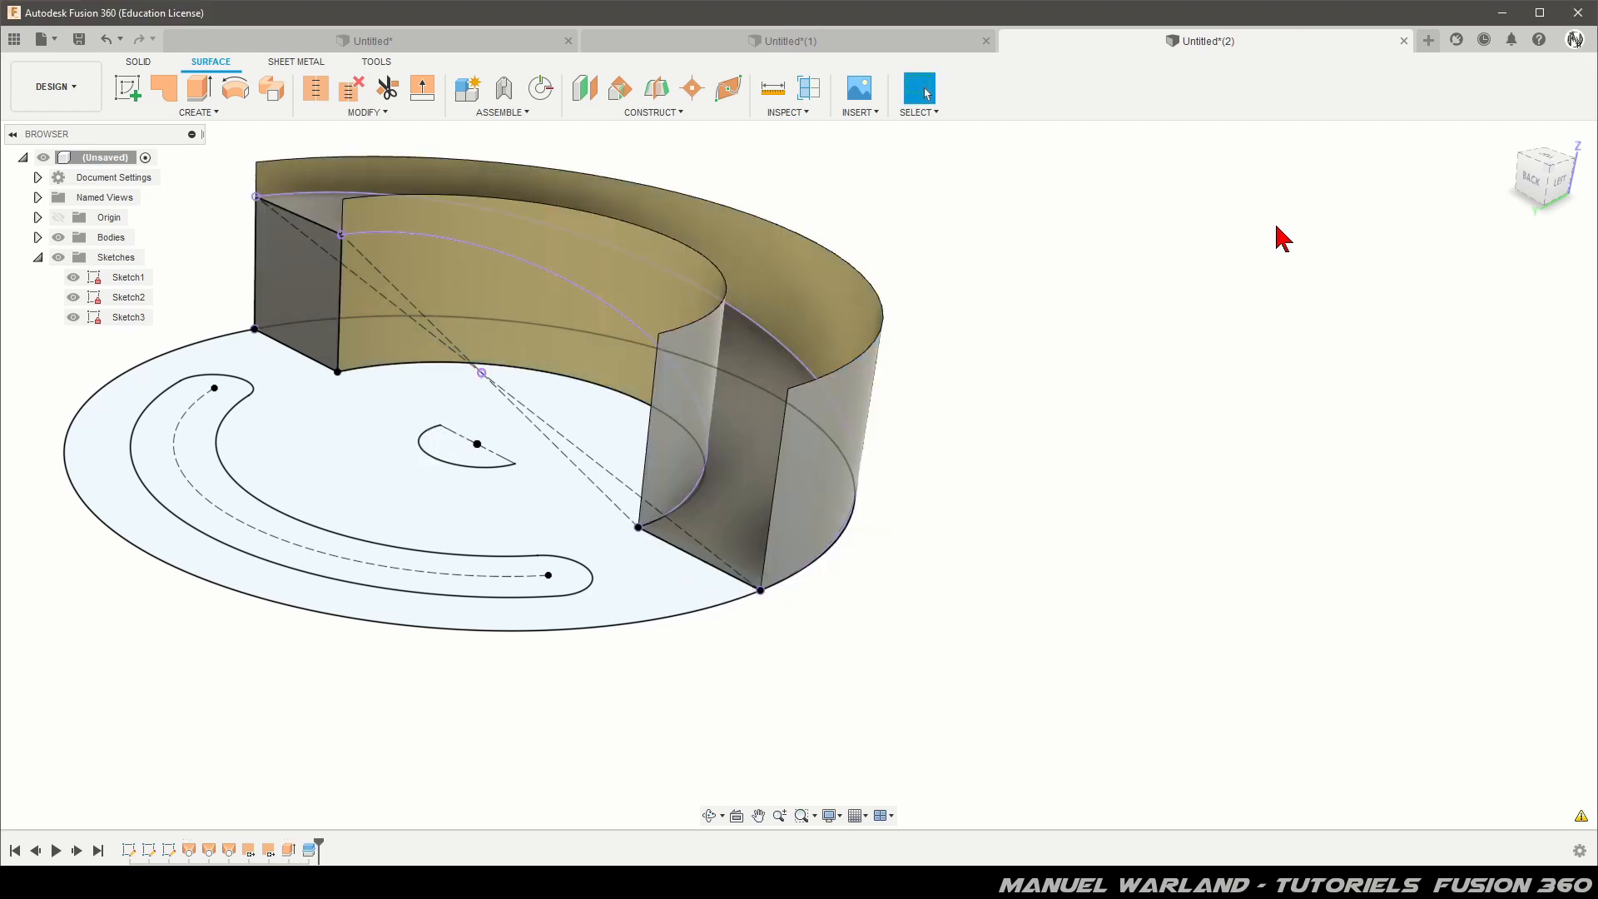
Delete the inner and outer wall pieces that rise above the sloped ramp surface
{"action": "left_click", "coordinate": [639, 239]}
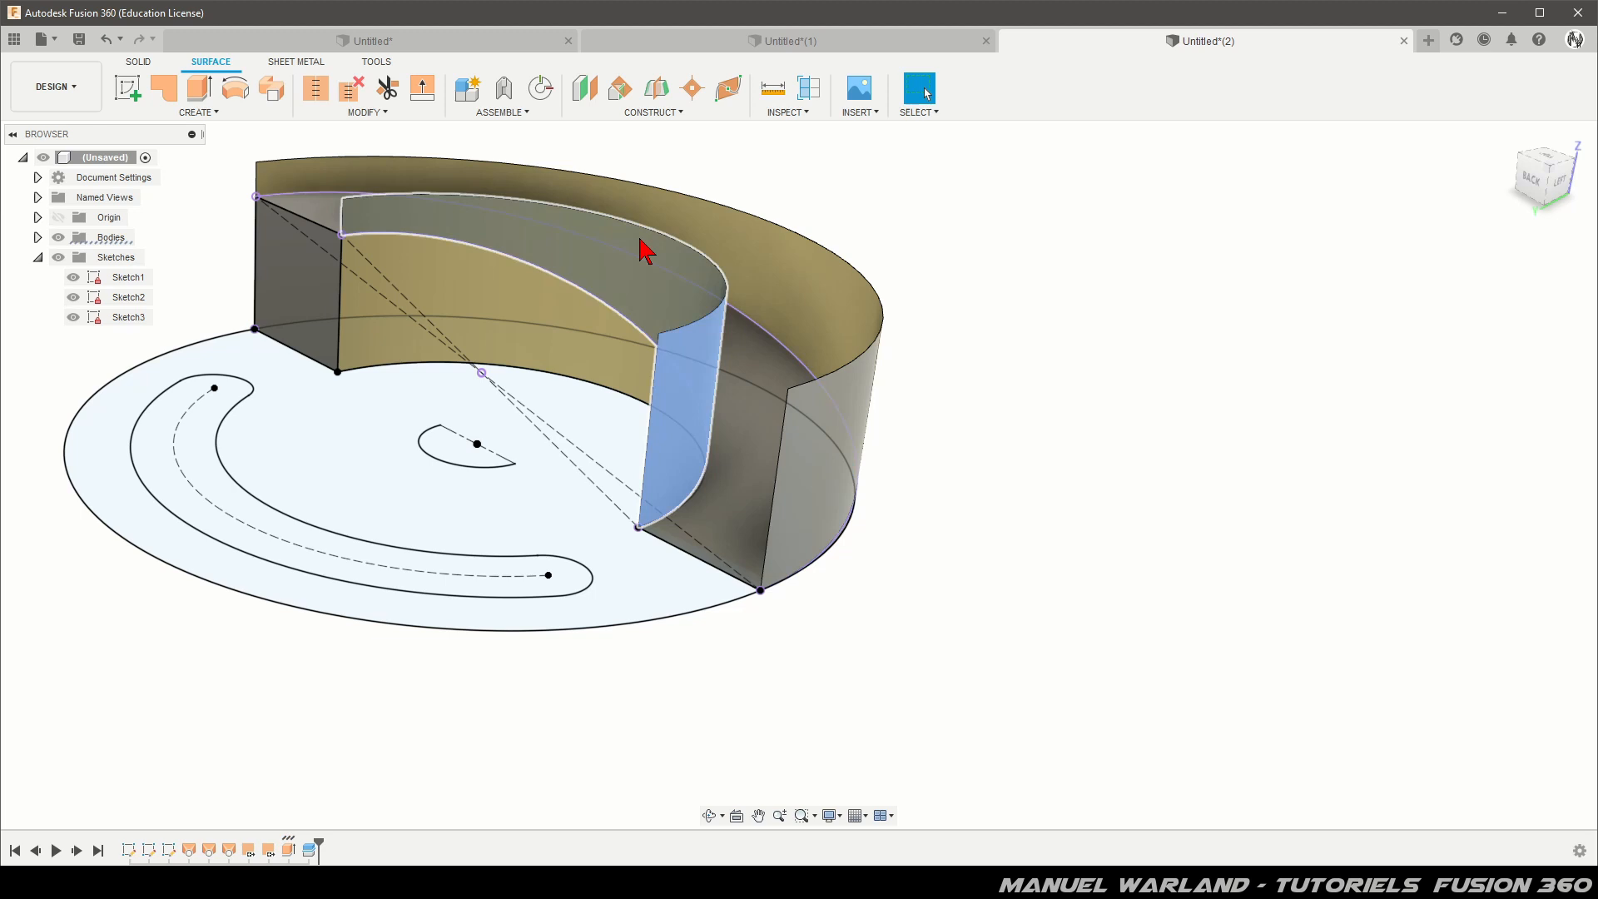
{"action": "key", "text": "Delete"}
{"action": "left_click", "coordinate": [733, 240]}
{"action": "key", "text": "Delete"}
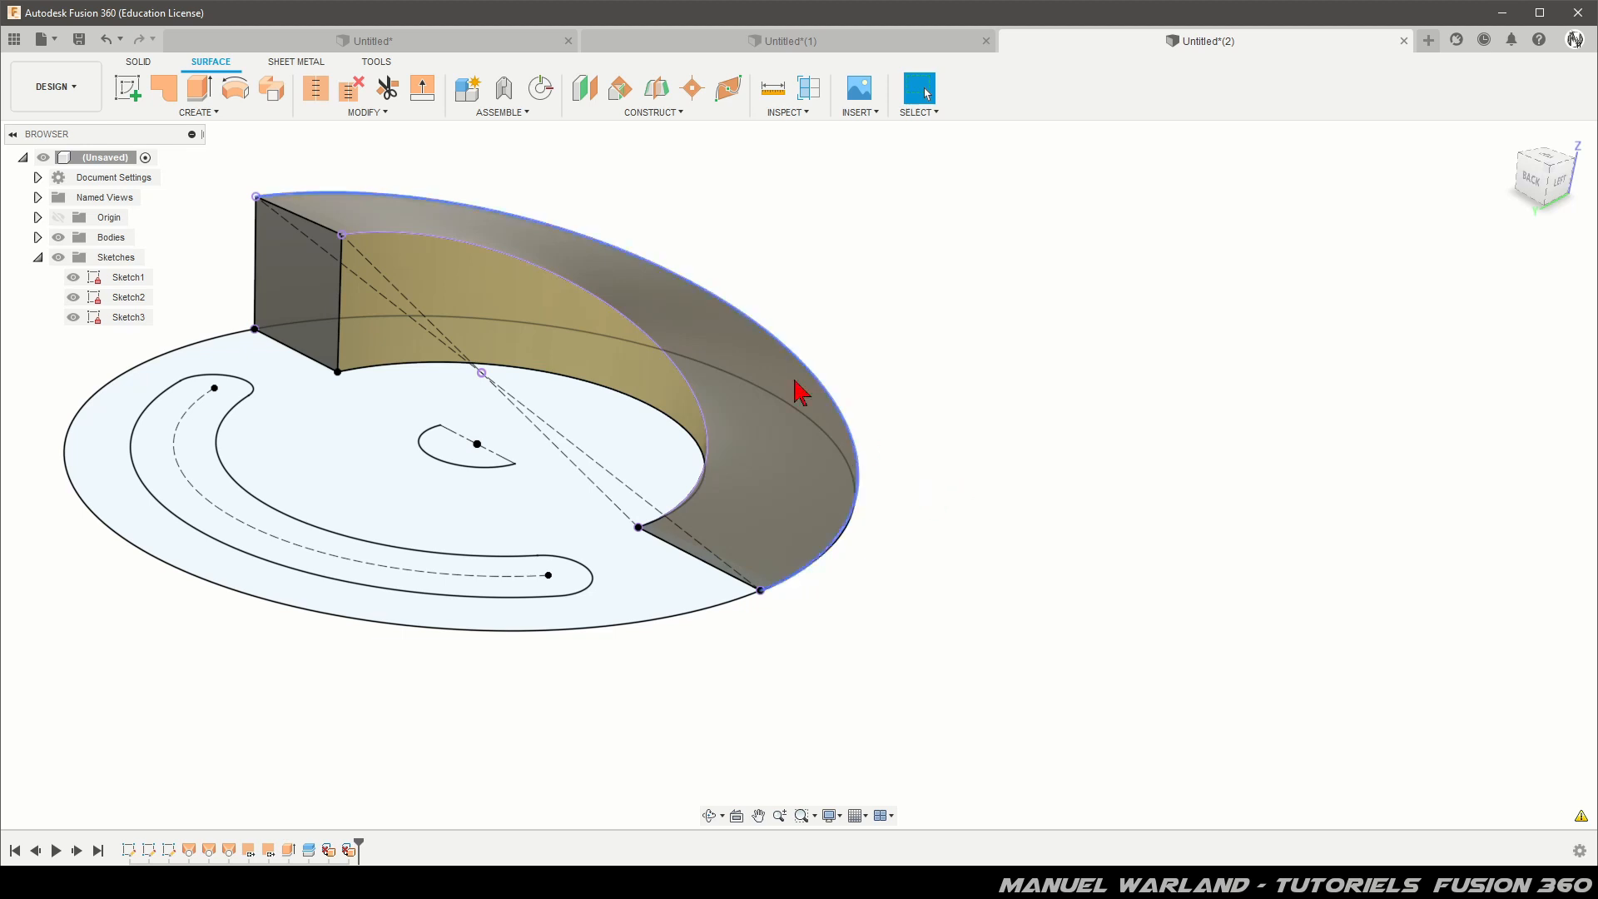
Reverse the normal of the inner curved wall surface
{"action": "middle_click_drag", "start_coordinate": [552, 542], "coordinate": [515, 476], "text": "shift"}
{"action": "left_click", "coordinate": [486, 292]}
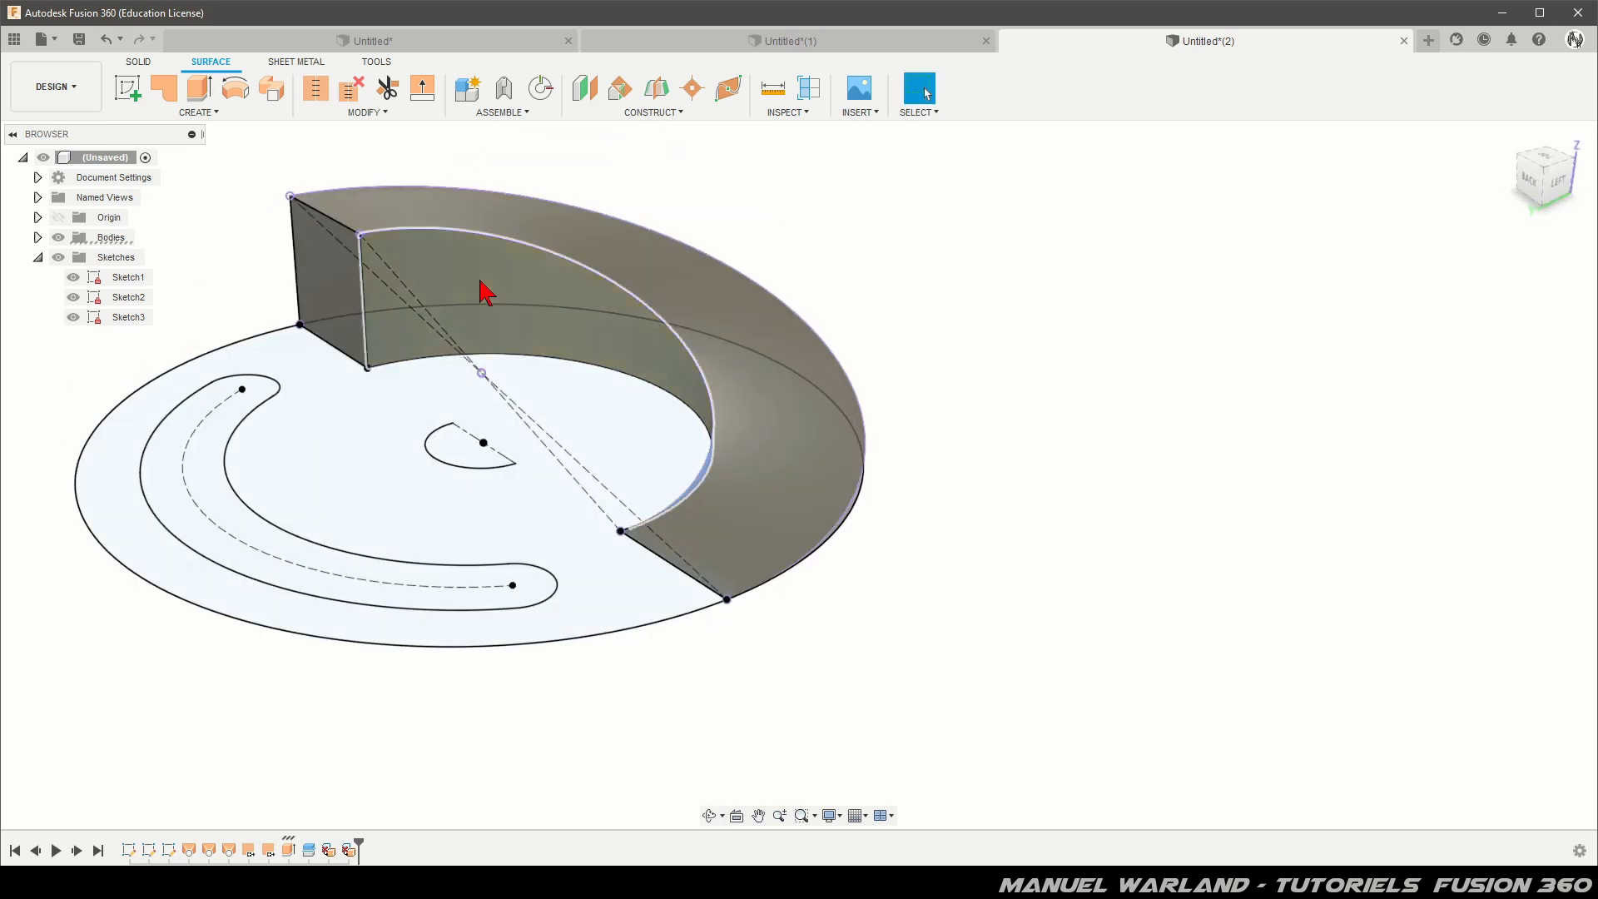
{"action": "left_click", "coordinate": [360, 115]}
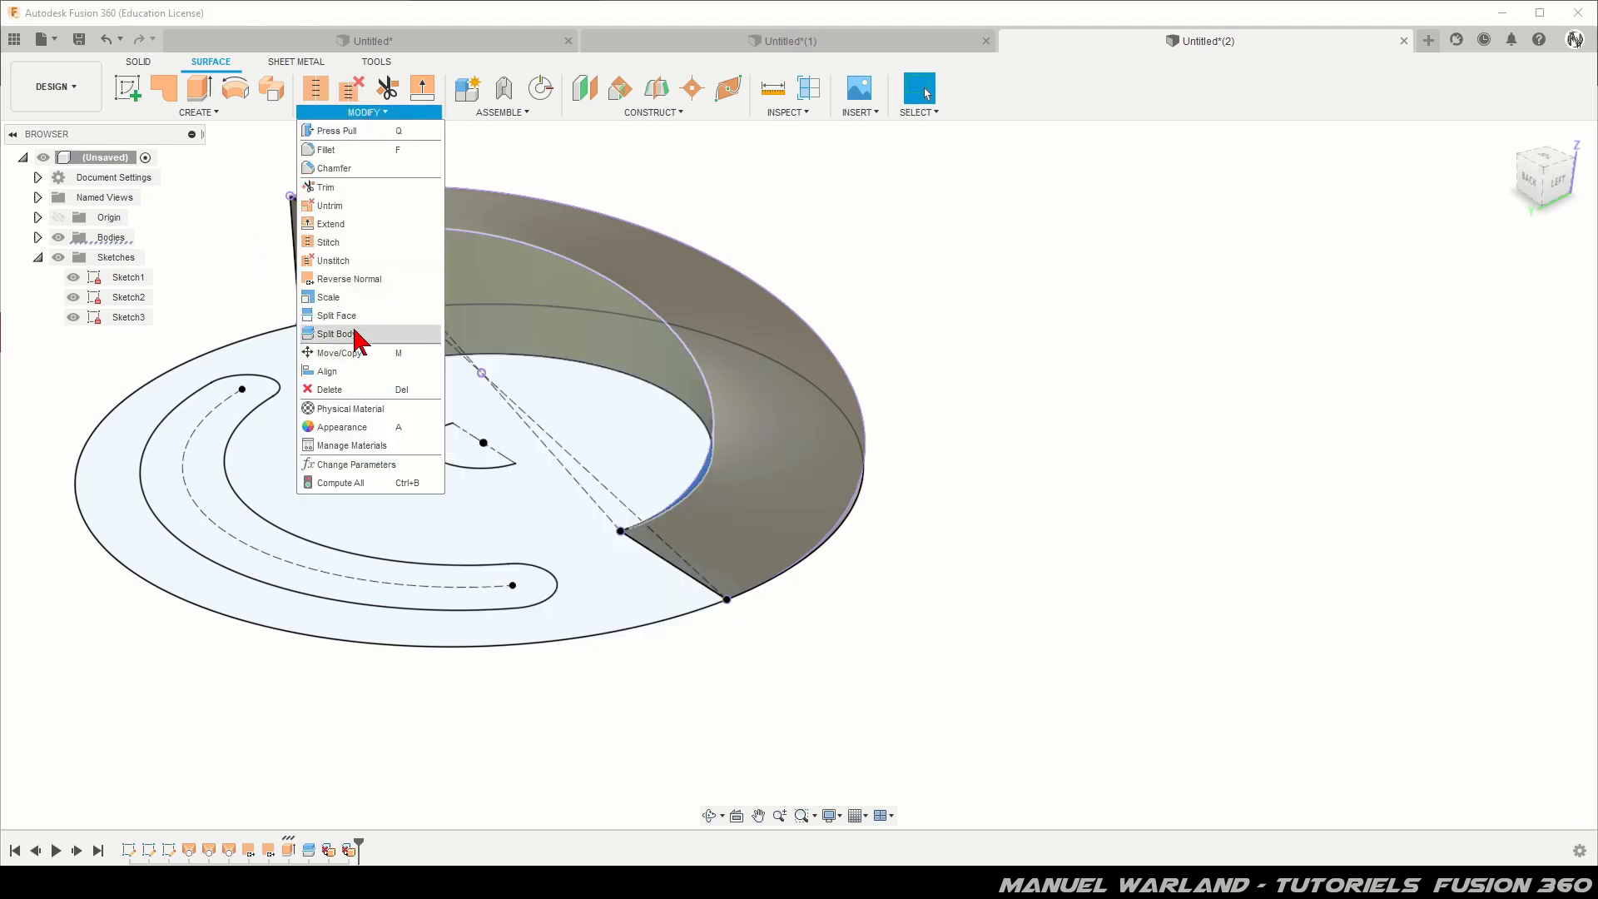
{"action": "left_click", "coordinate": [358, 279]}
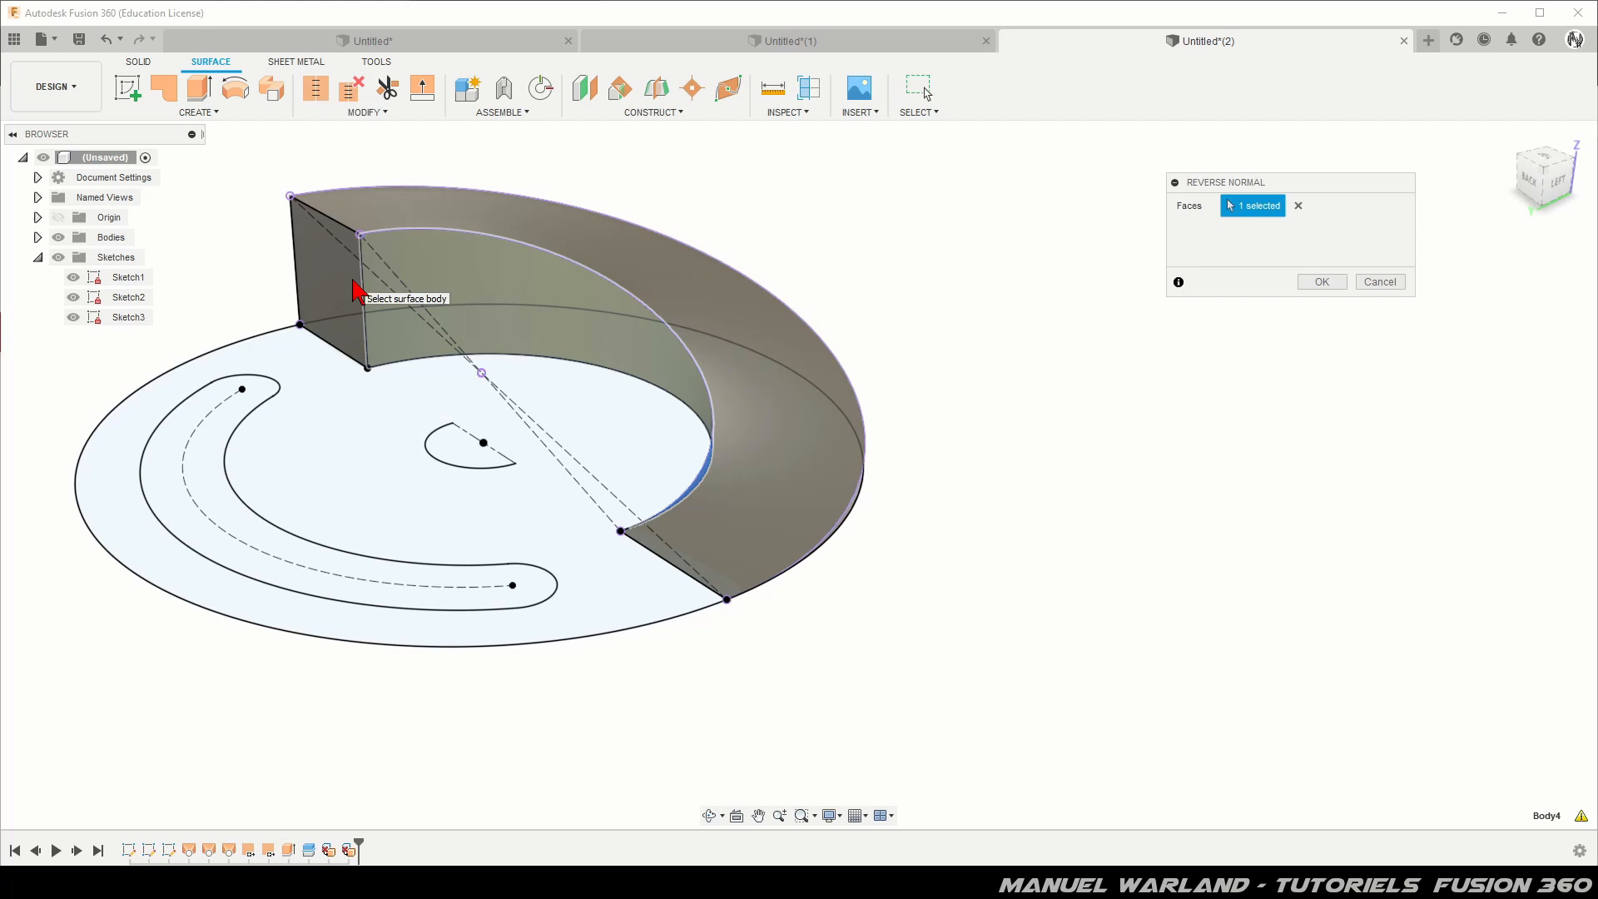
{"action": "left_click", "coordinate": [1321, 282]}
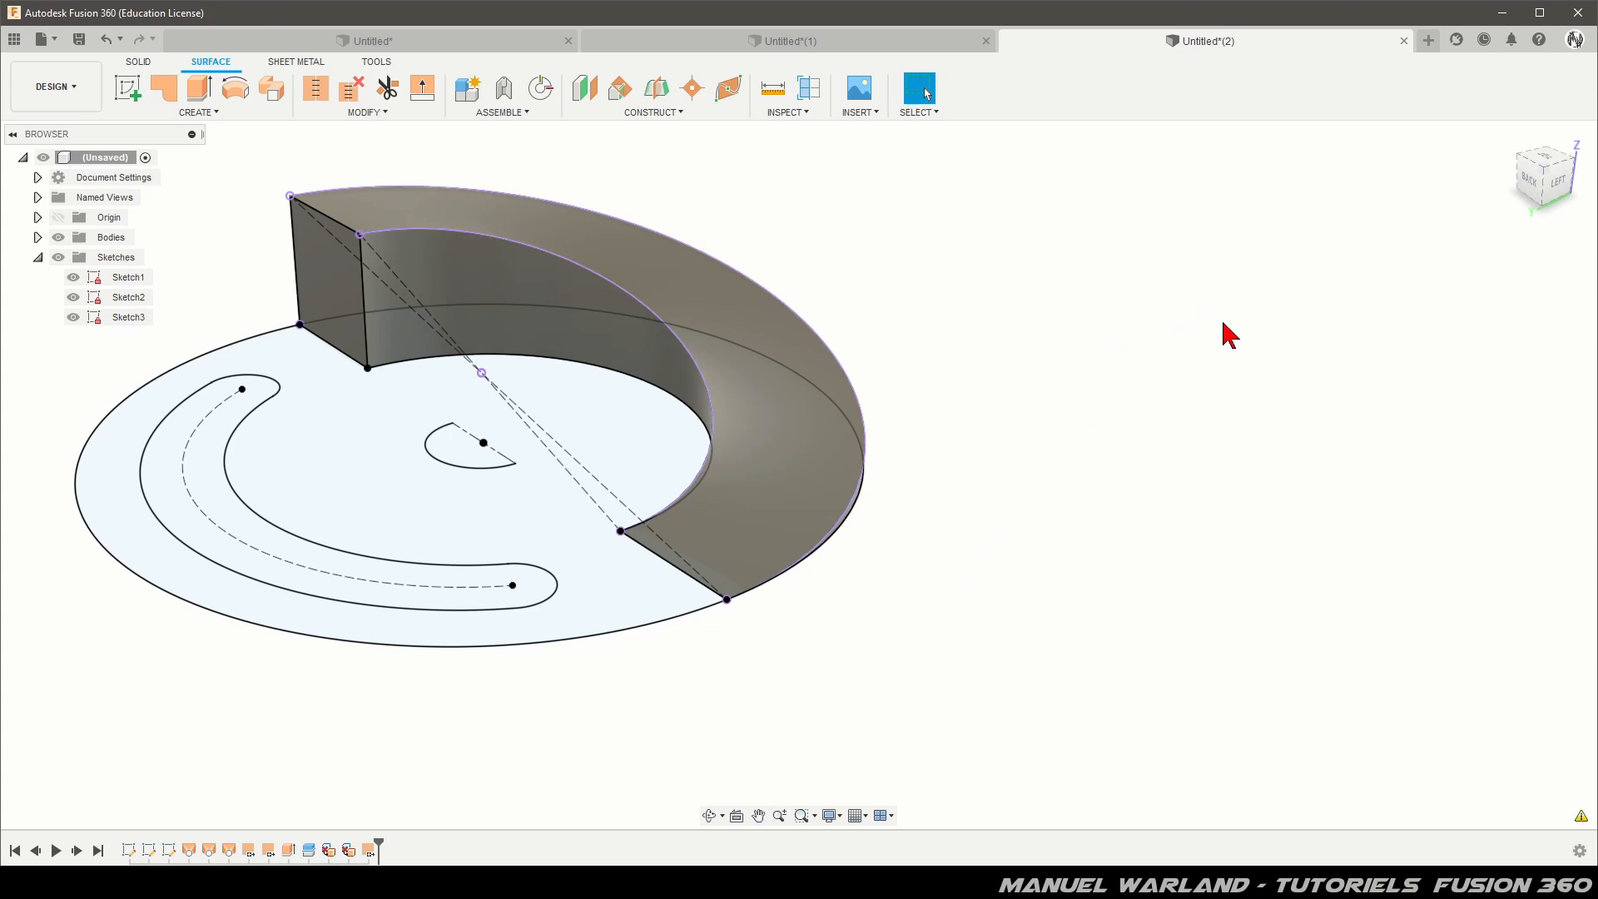
{"action": "scroll", "coordinate": [1229, 335], "scroll_direction": "down", "scroll_amount": 3}
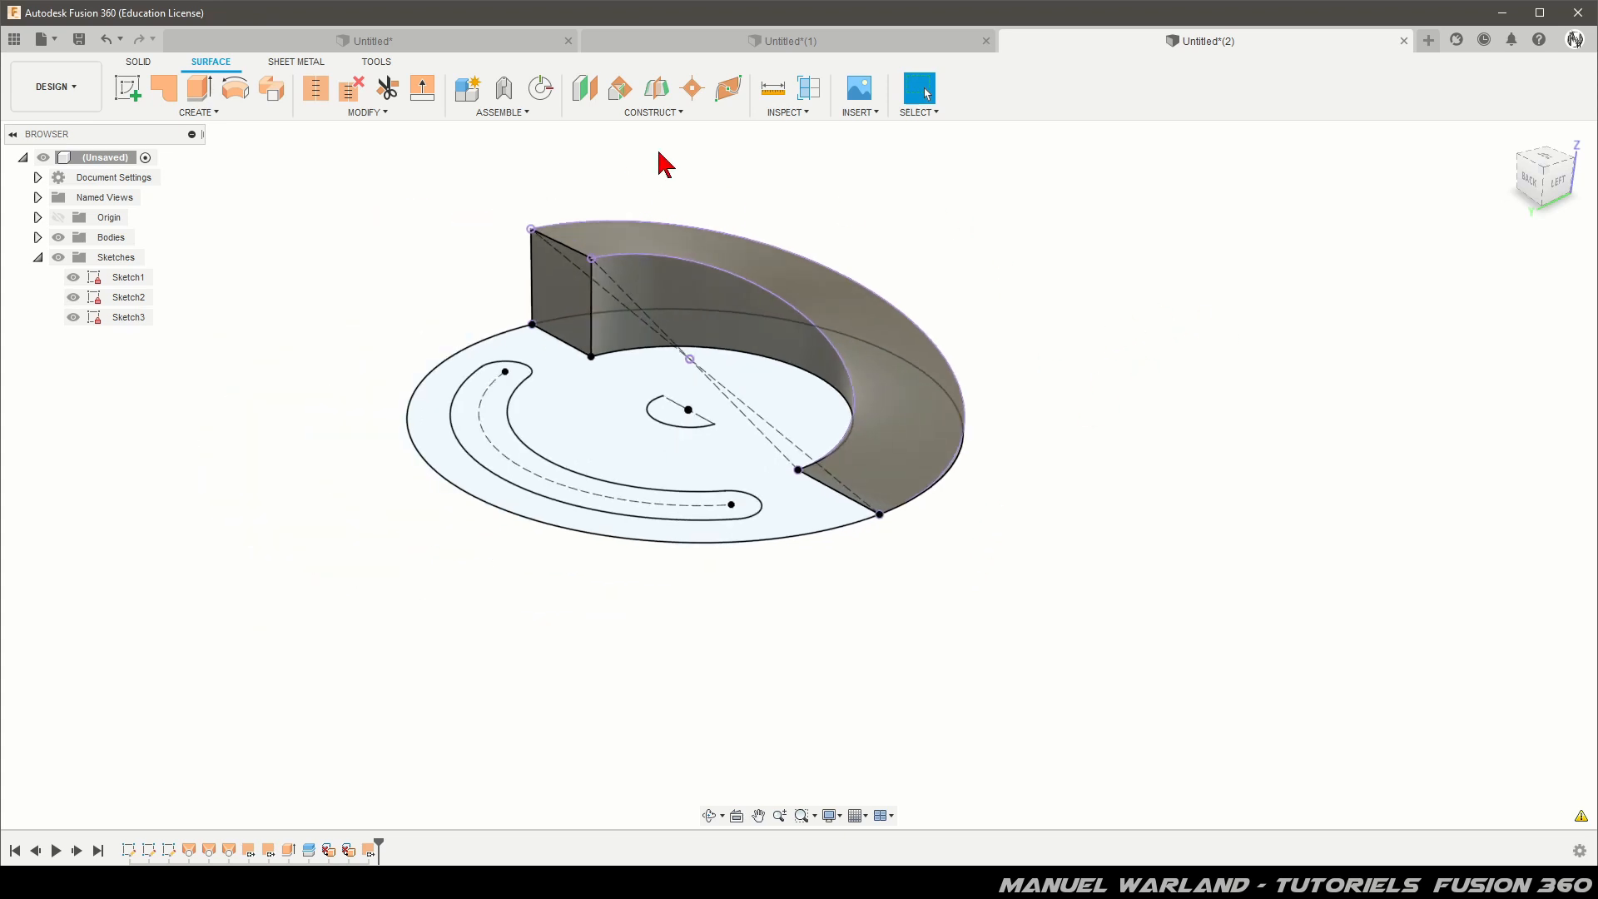
{"action": "scroll", "coordinate": [666, 164], "scroll_direction": "up", "scroll_amount": 2}
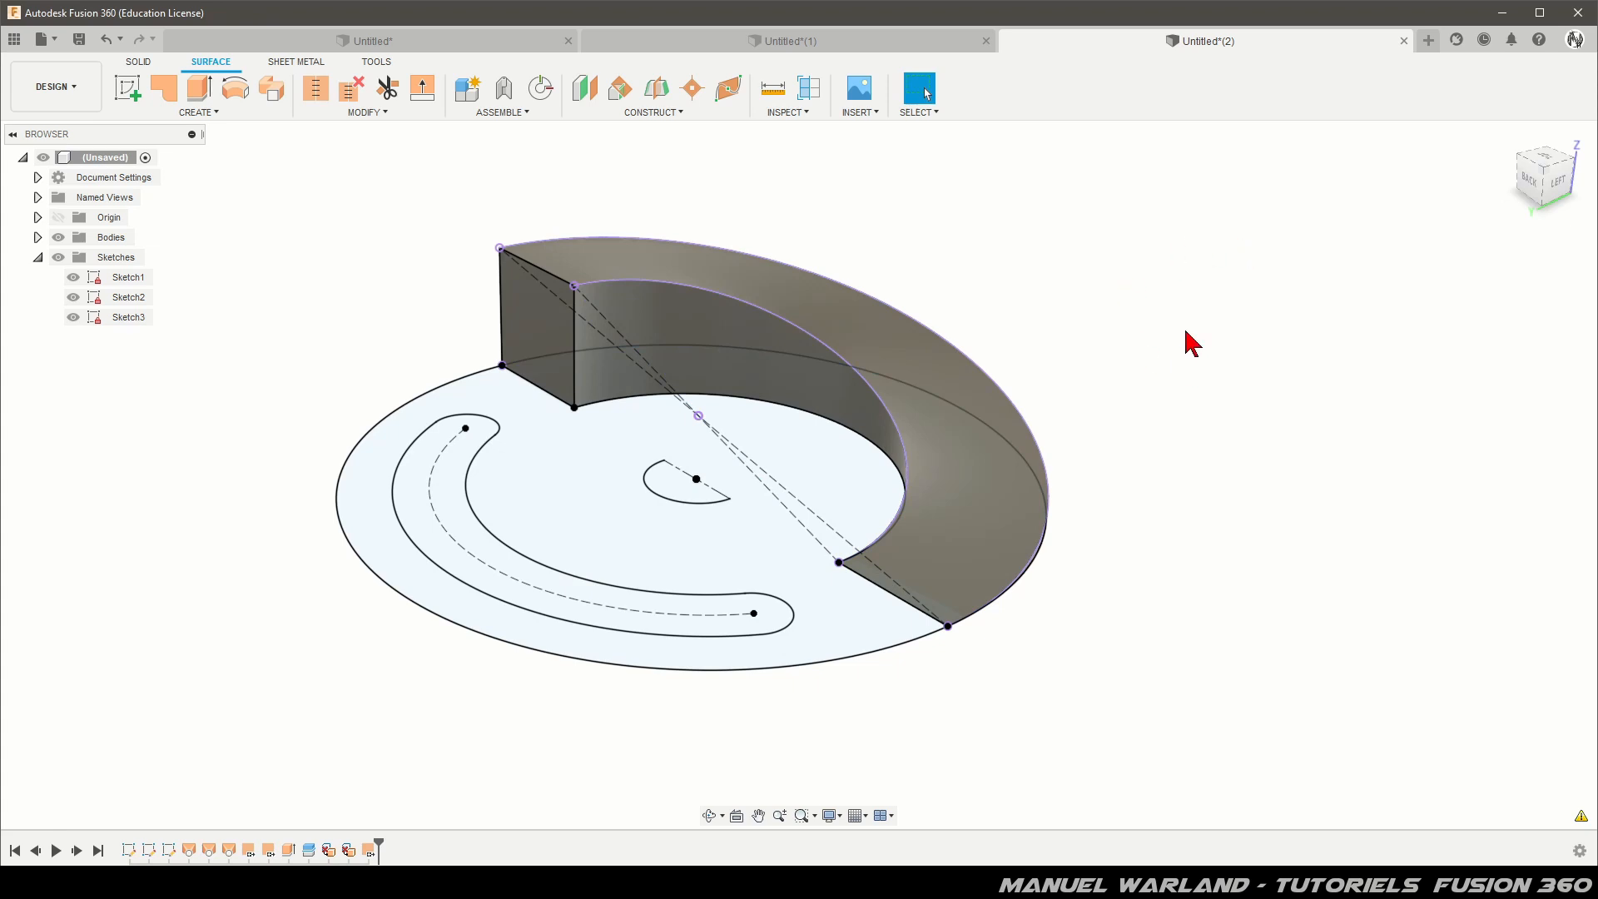
{"action": "left_click", "coordinate": [365, 113]}
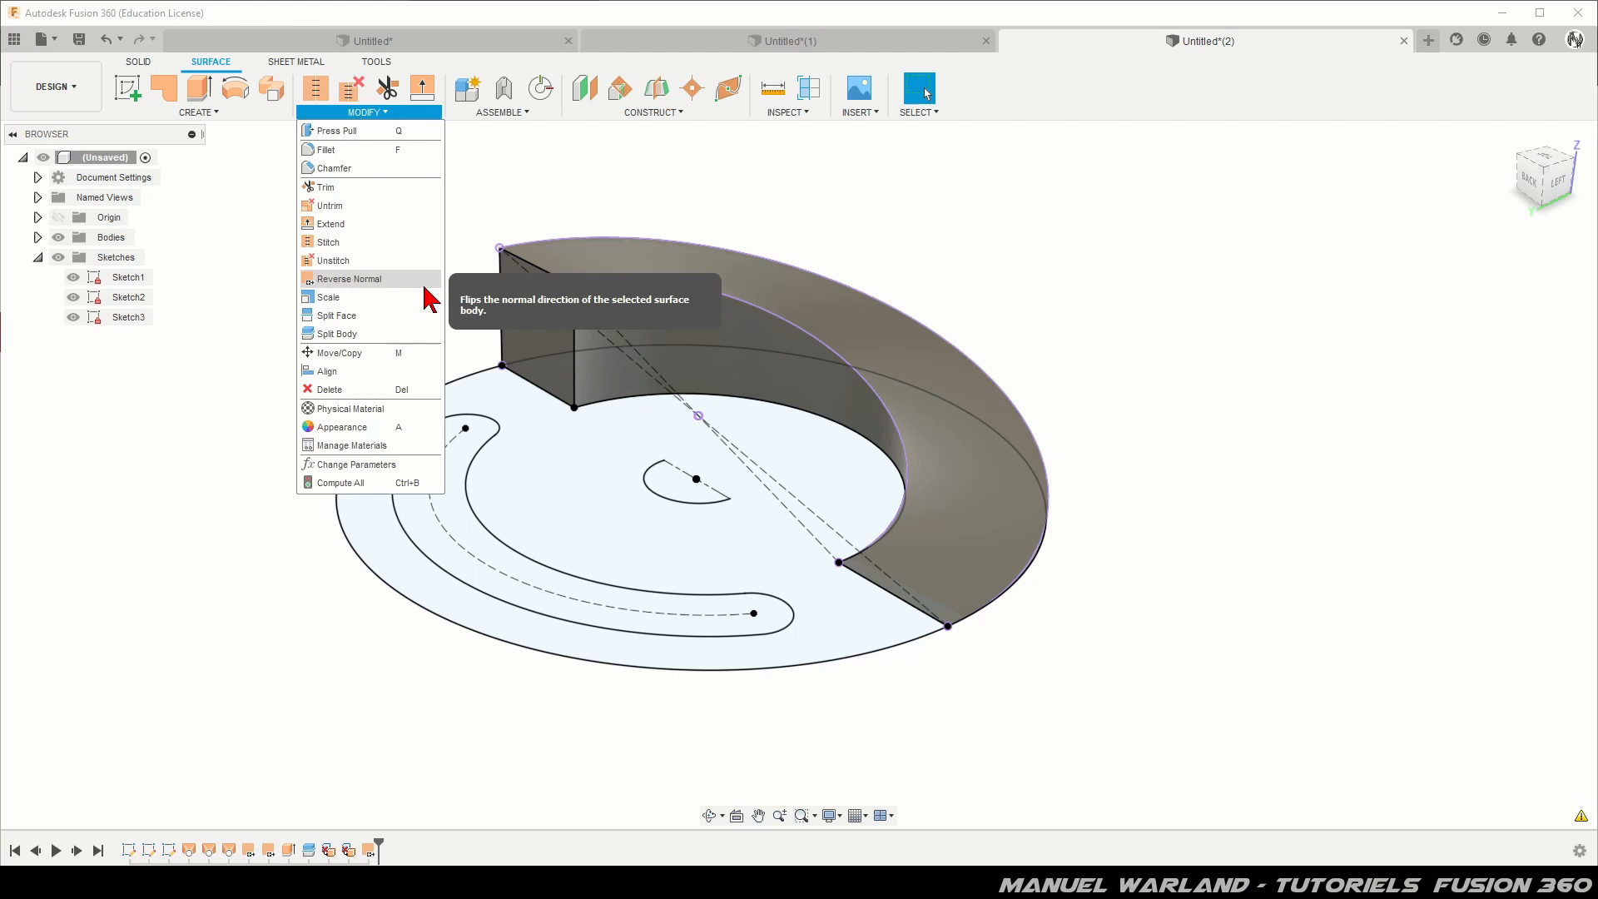
{"action": "left_click", "coordinate": [1135, 220]}
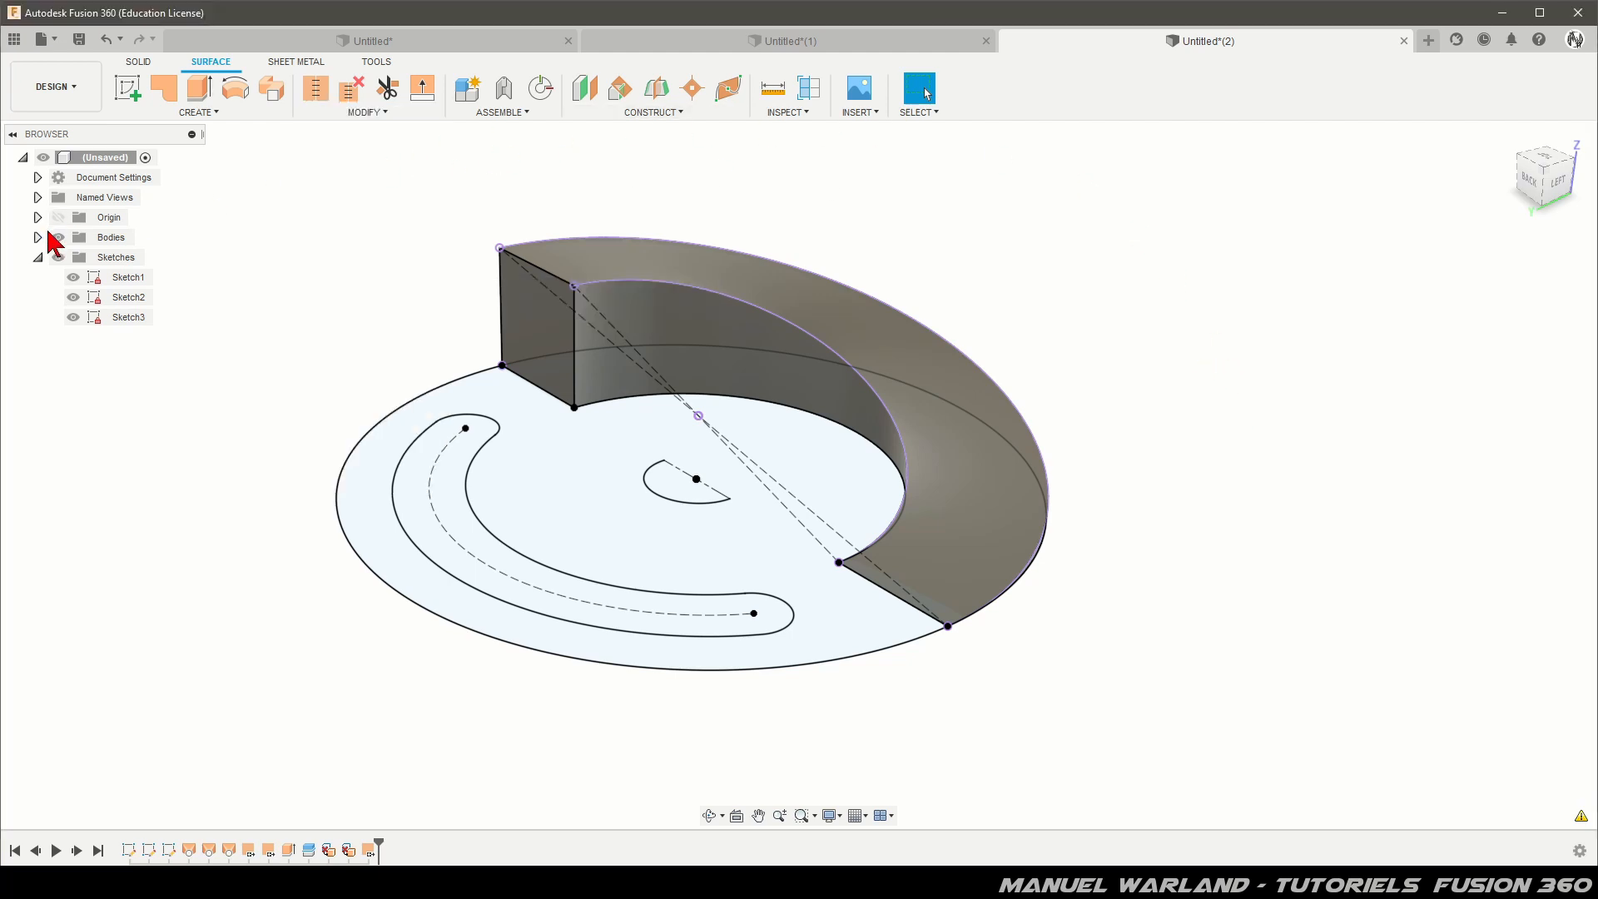
Stitch all five surface bodies of the ramp into one new body with a 0.10 mm tolerance
{"action": "left_click", "coordinate": [37, 238]}
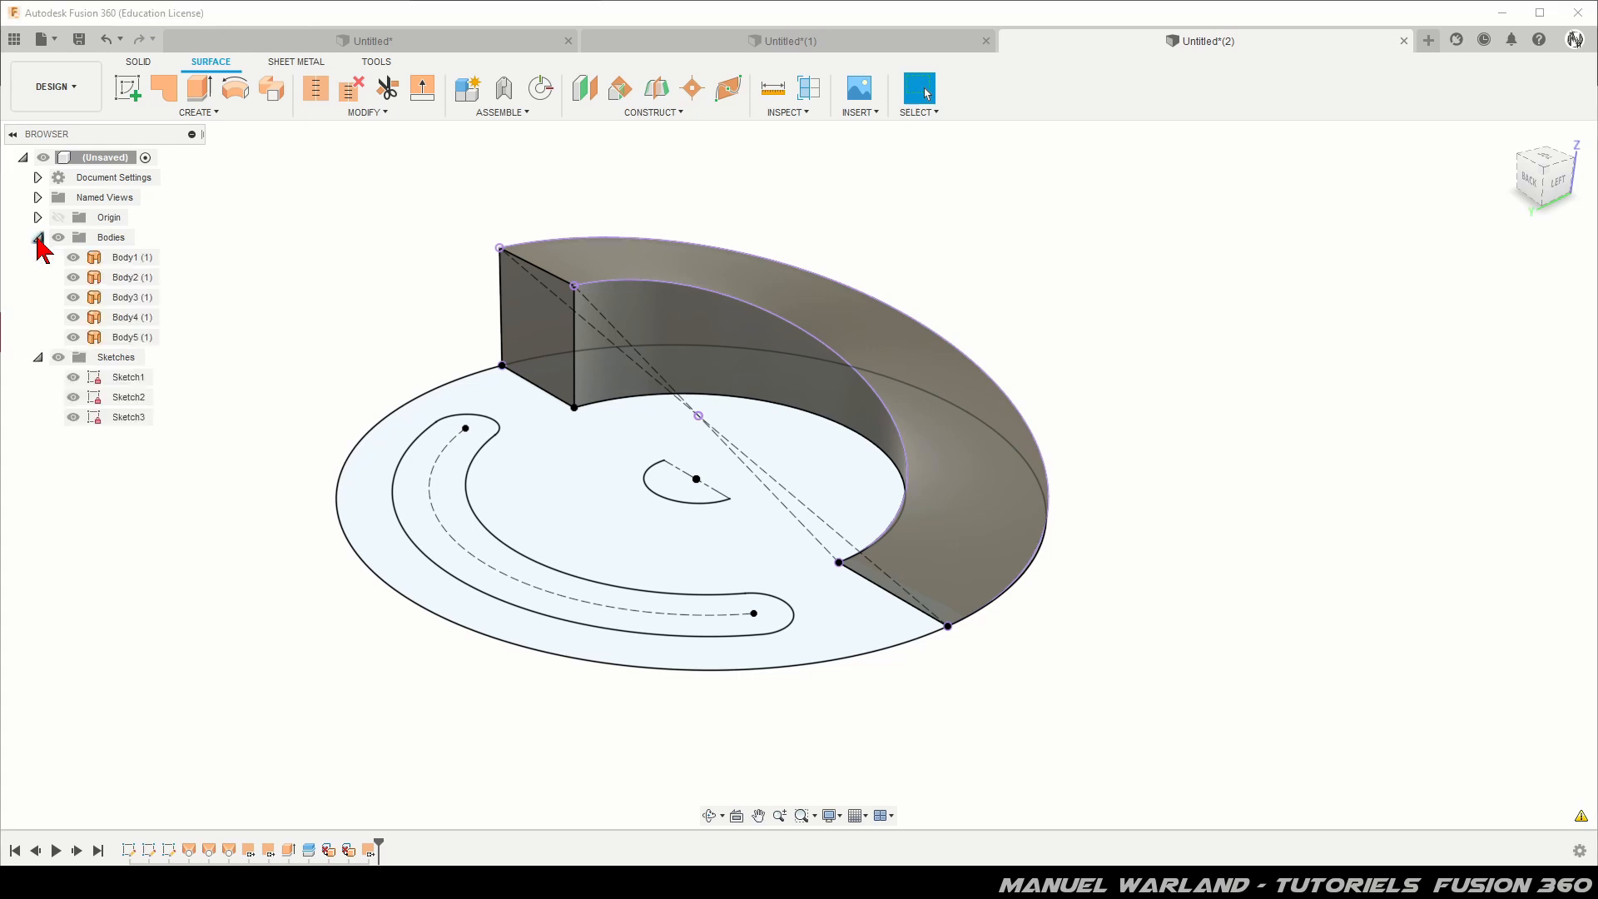
{"action": "left_click", "coordinate": [316, 92]}
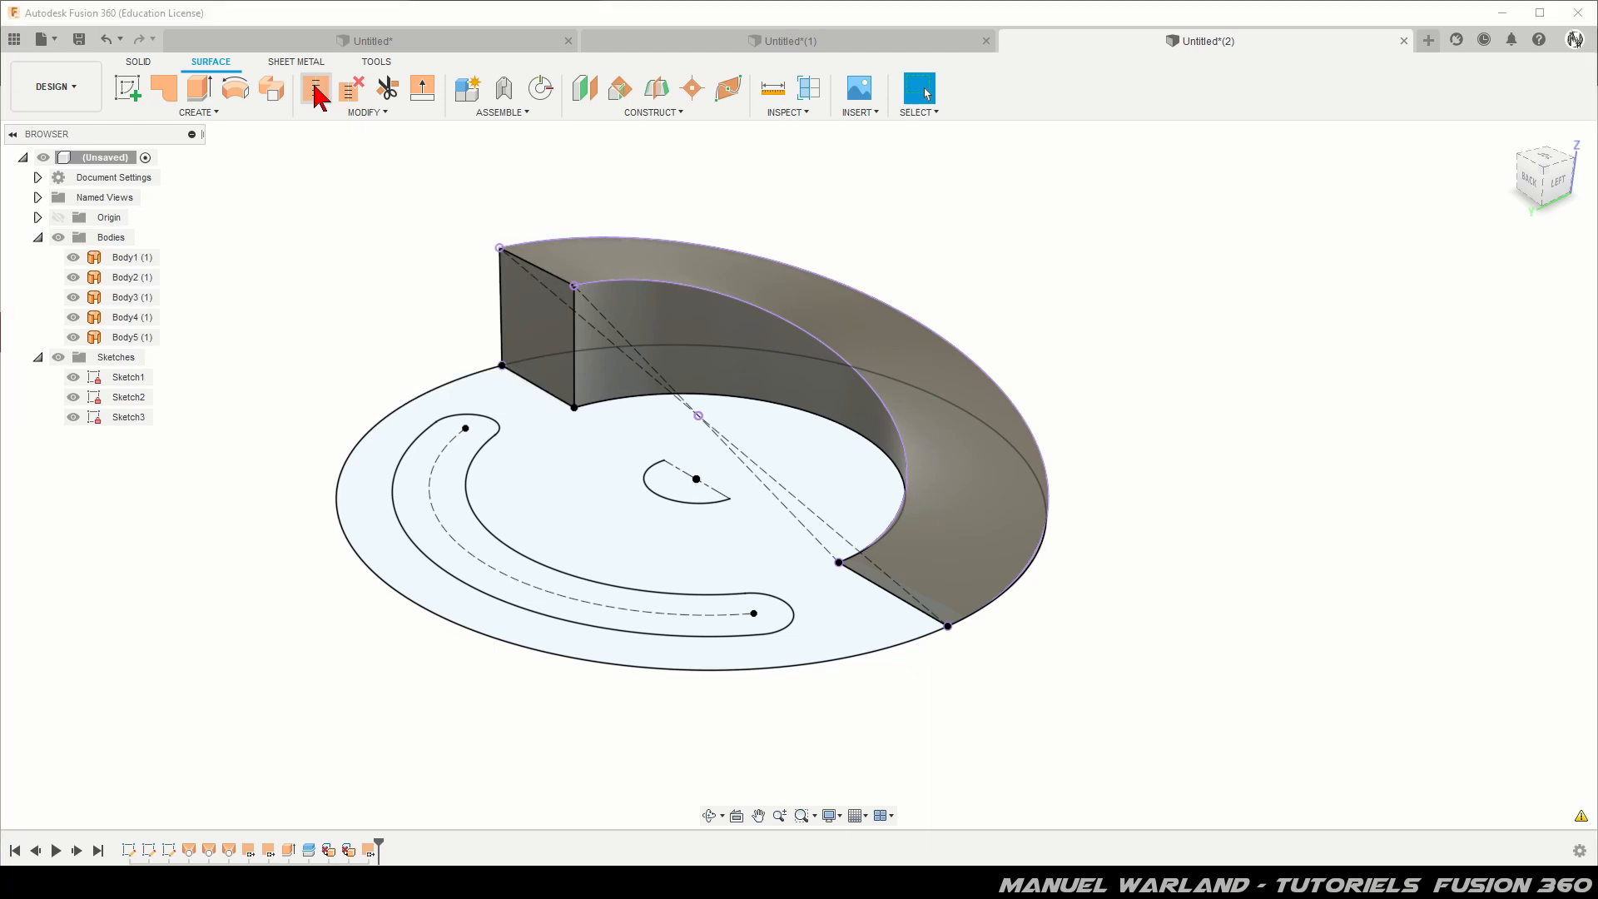
{"action": "left_click", "coordinate": [124, 257]}
{"action": "left_click", "coordinate": [125, 277]}
{"action": "left_click", "coordinate": [125, 297]}
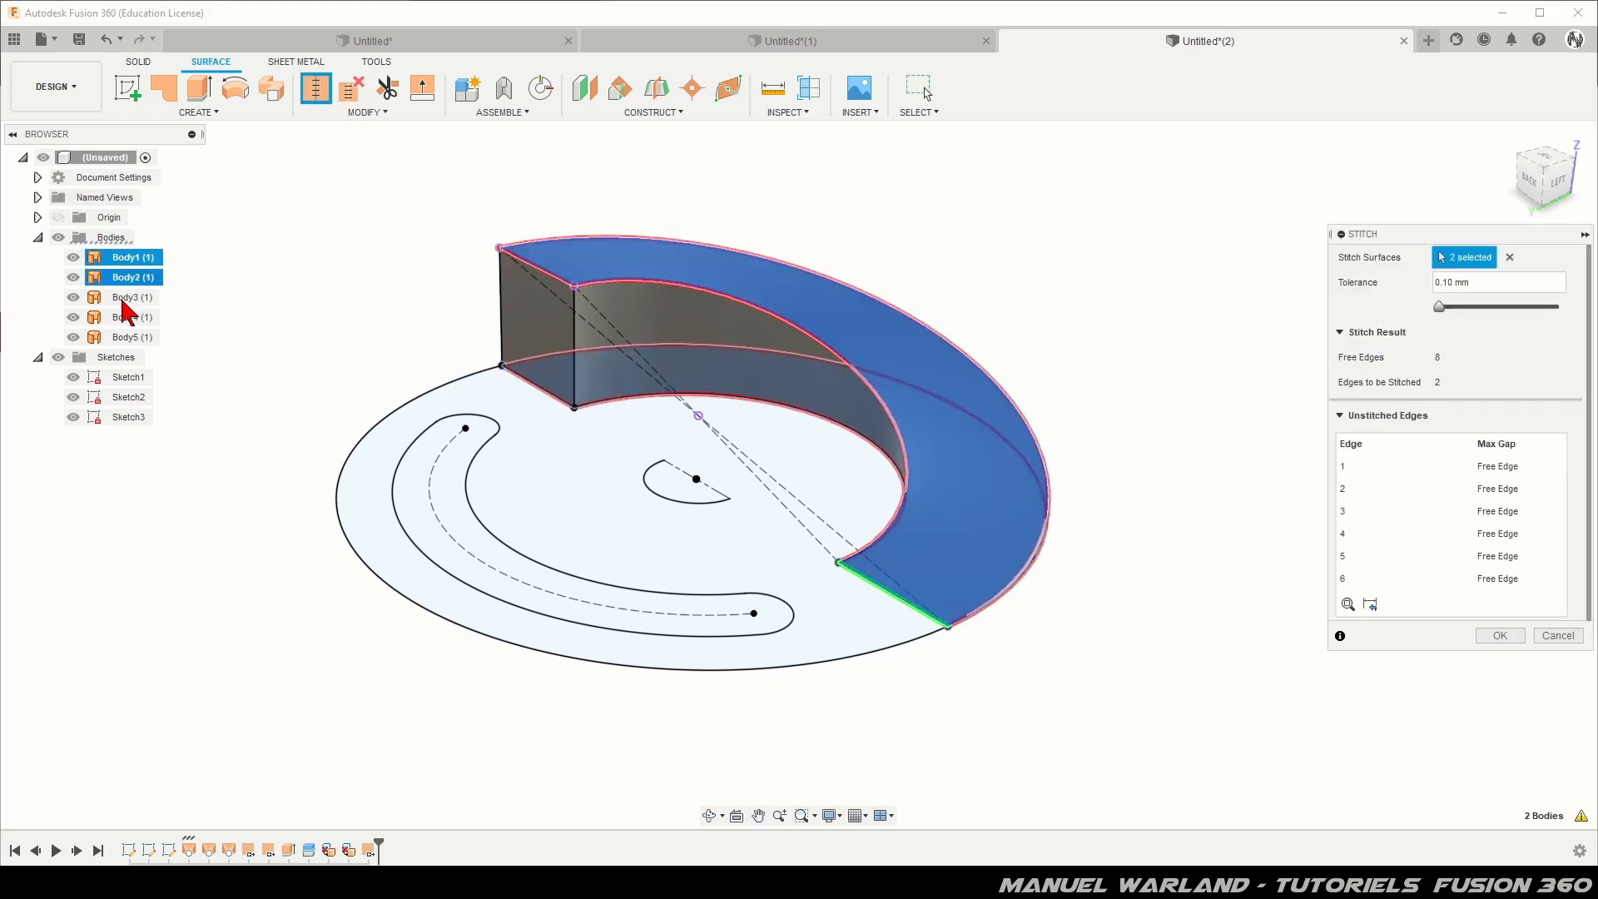
{"action": "left_click", "coordinate": [123, 317]}
{"action": "left_click", "coordinate": [125, 337]}
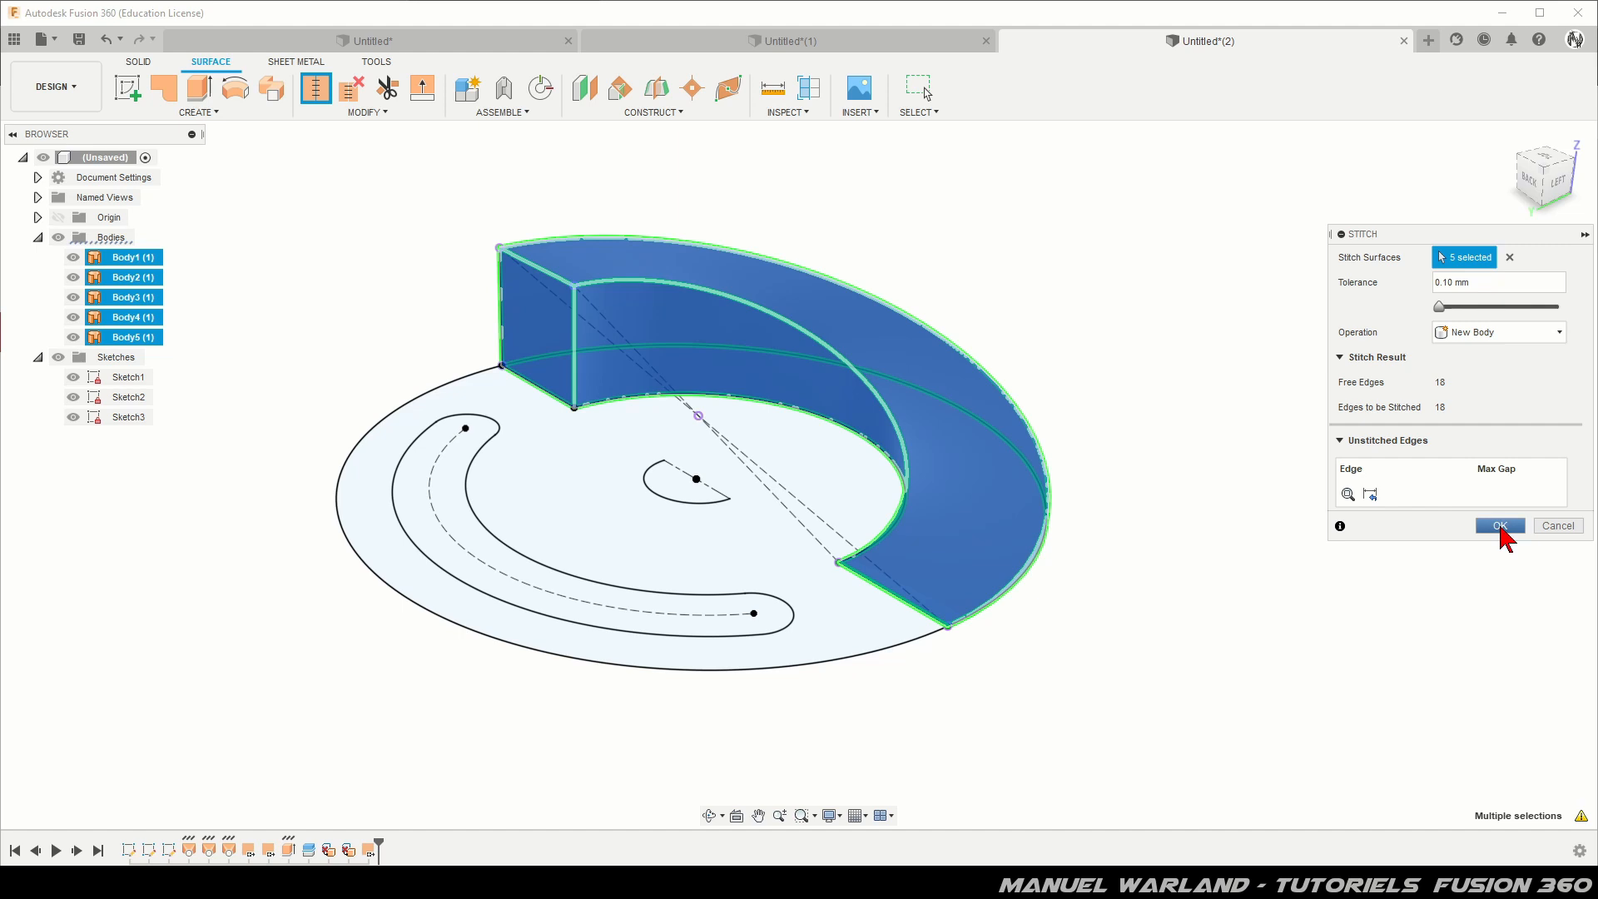
{"action": "left_click", "coordinate": [1501, 527]}
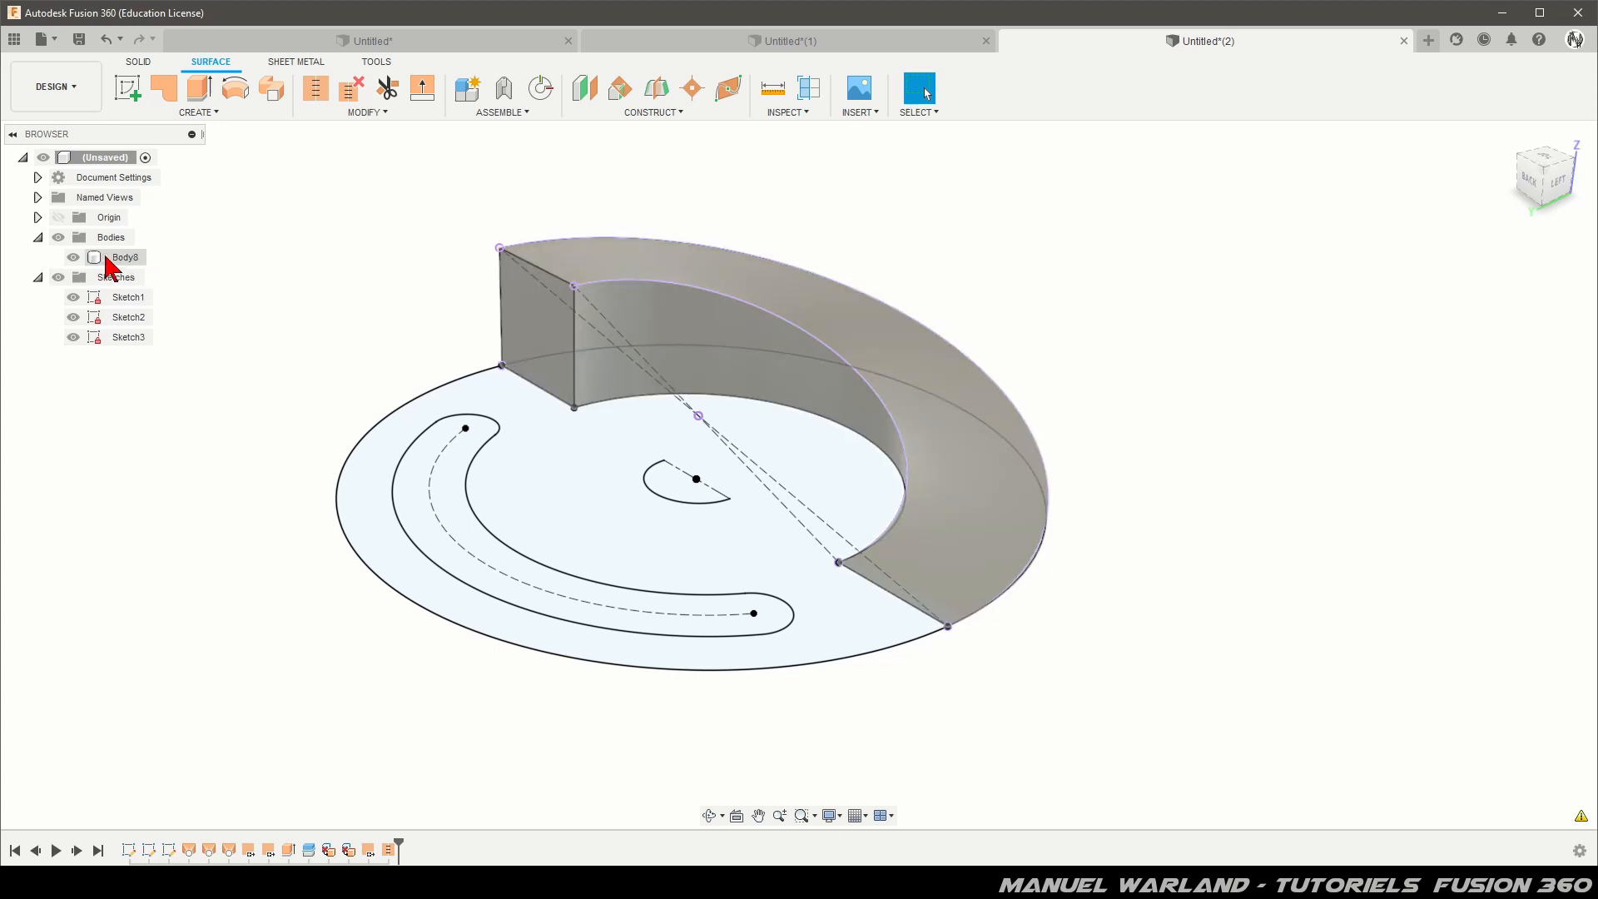
Check the interior of the stitched ramp with a section analysis from its vertical end face, offsetting the plane 20 mm
{"action": "left_click", "coordinate": [812, 94]}
{"action": "left_click", "coordinate": [532, 345]}
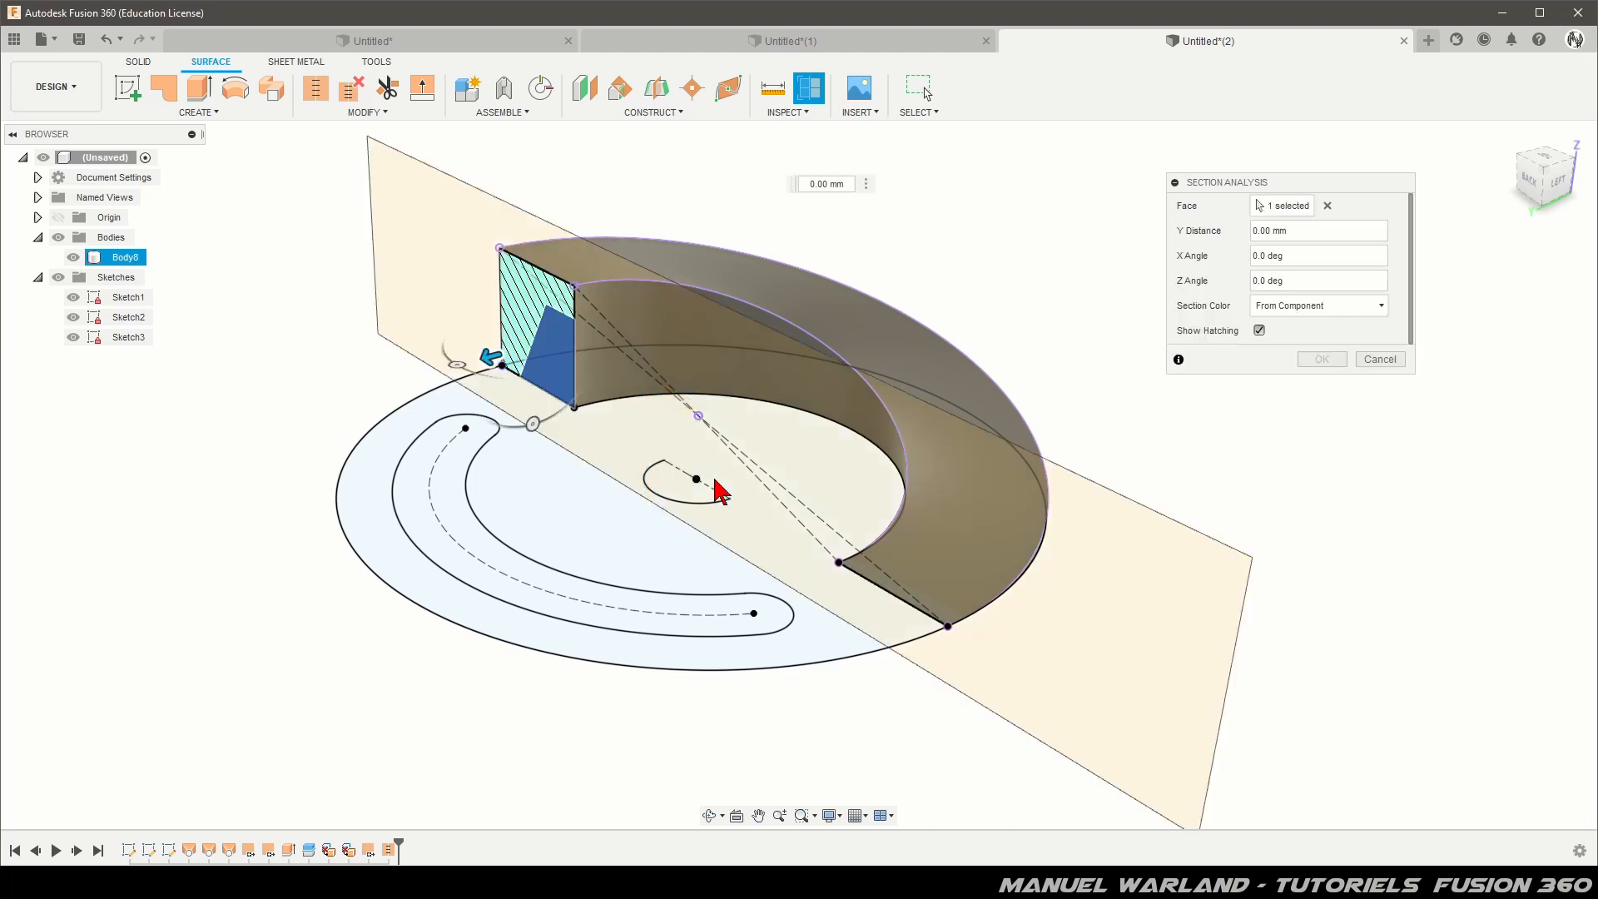
{"action": "mouse_move", "coordinate": [491, 354]}
{"action": "left_mouse_down"}
{"action": "mouse_move", "coordinate": [656, 319]}
{"action": "mouse_move", "coordinate": [434, 371]}
{"action": "left_mouse_up"}
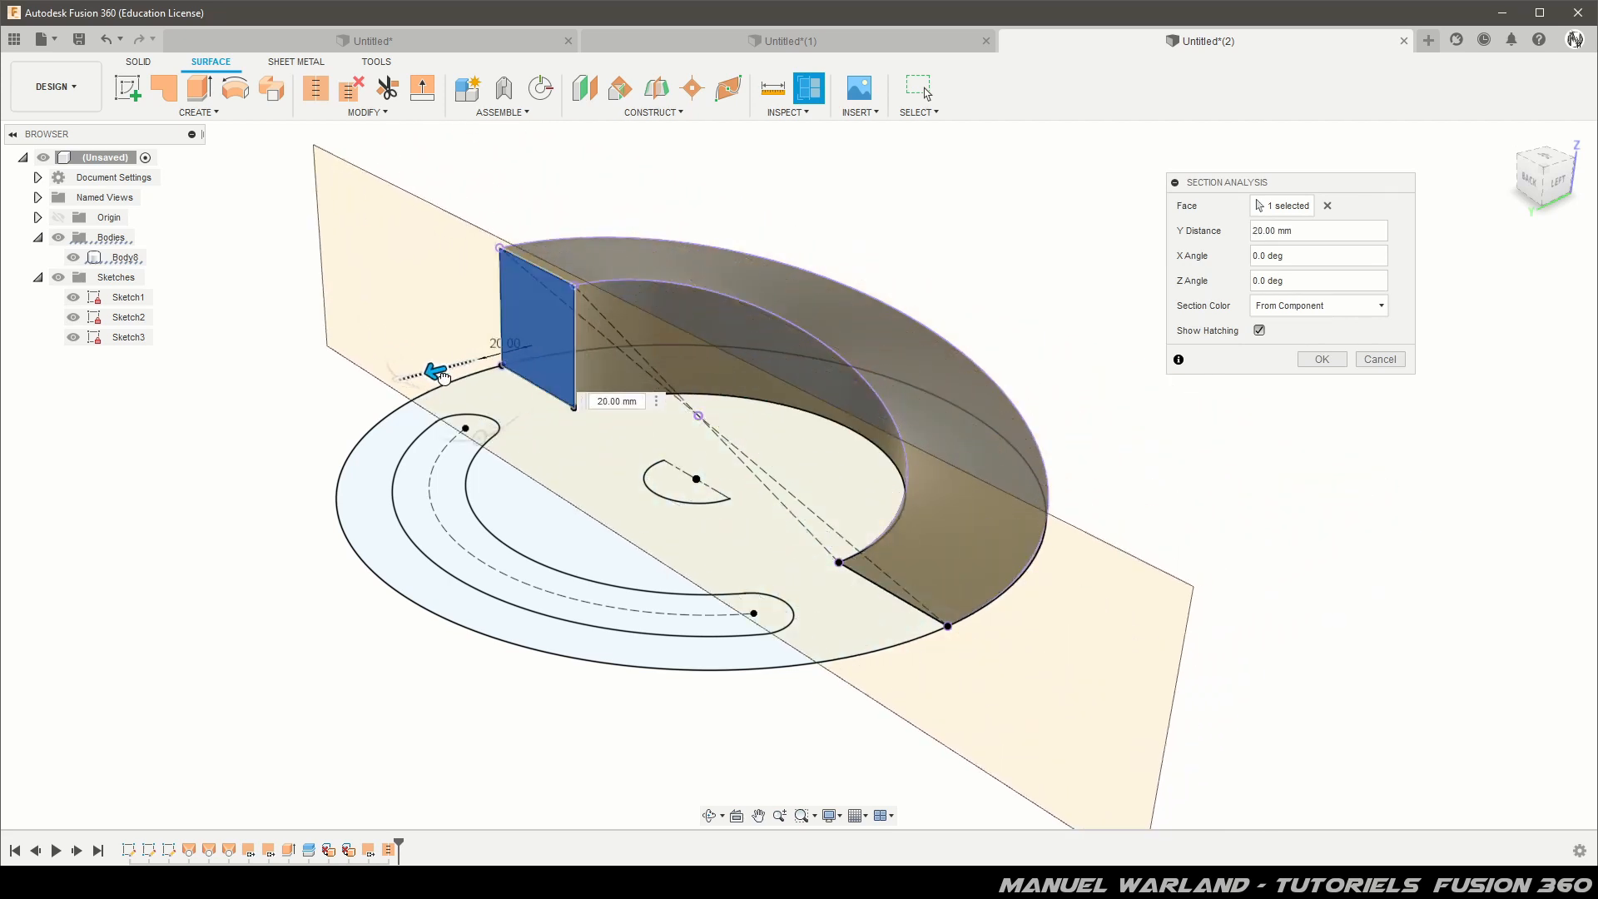
{"action": "left_click", "coordinate": [1384, 362]}
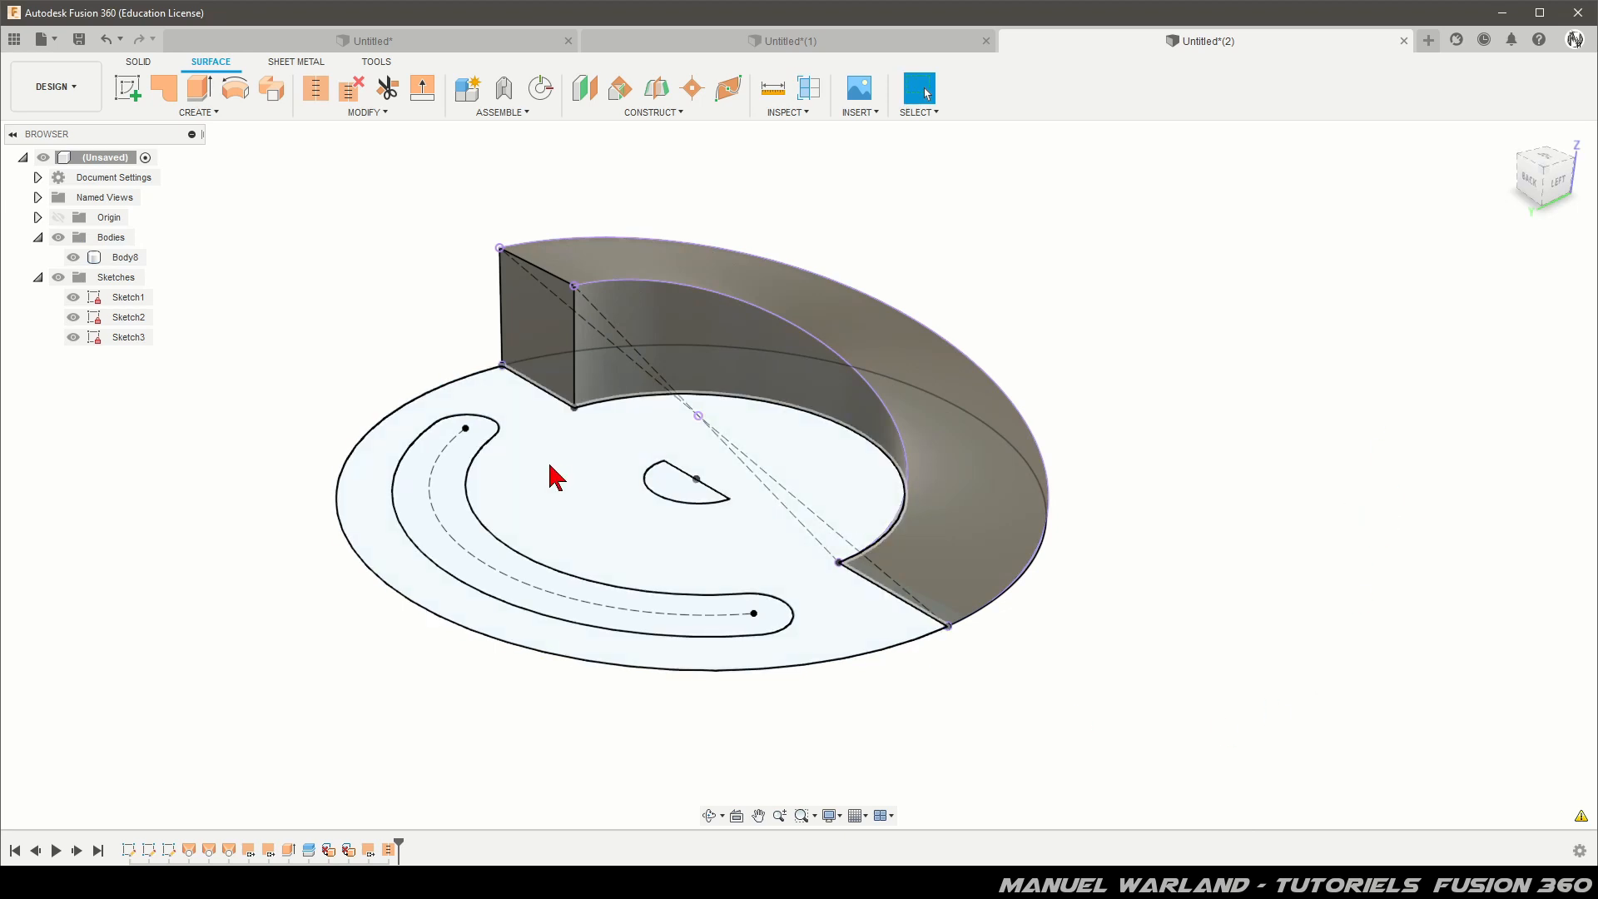
Extrude the base disc profile and the ring segment under the ramp 10 mm downward, joined to the ramp body
{"action": "left_click", "coordinate": [570, 485]}
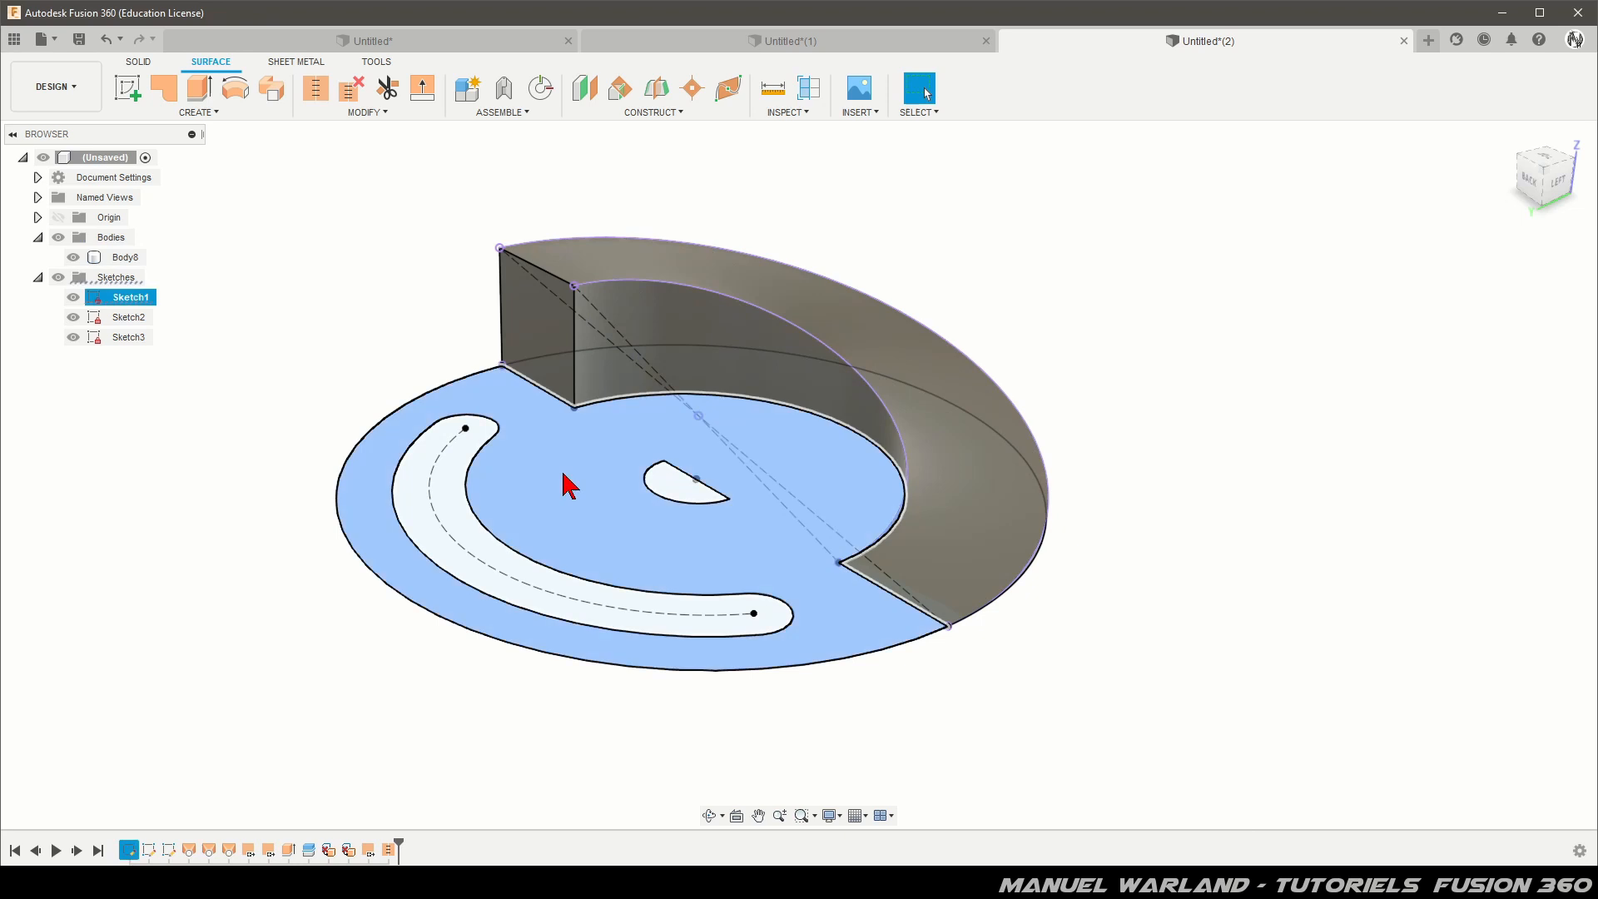
{"action": "middle_click_drag", "start_coordinate": [1051, 666], "coordinate": [1042, 528], "text": "shift"}
{"action": "left_click", "coordinate": [1013, 477], "text": "shift"}
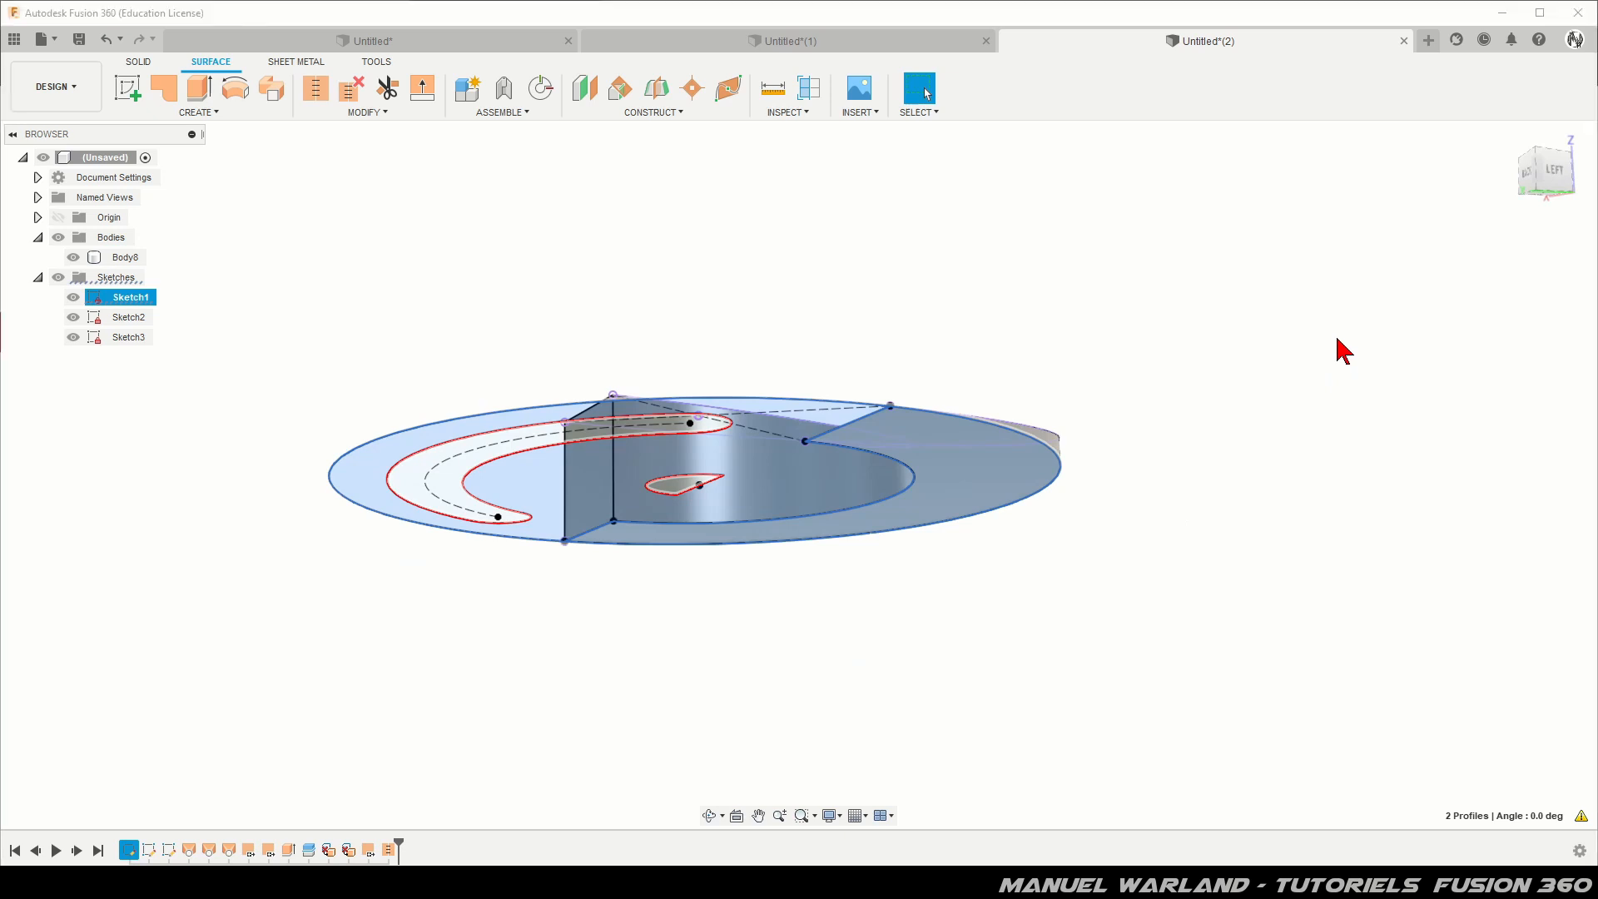
{"action": "key", "text": "e"}
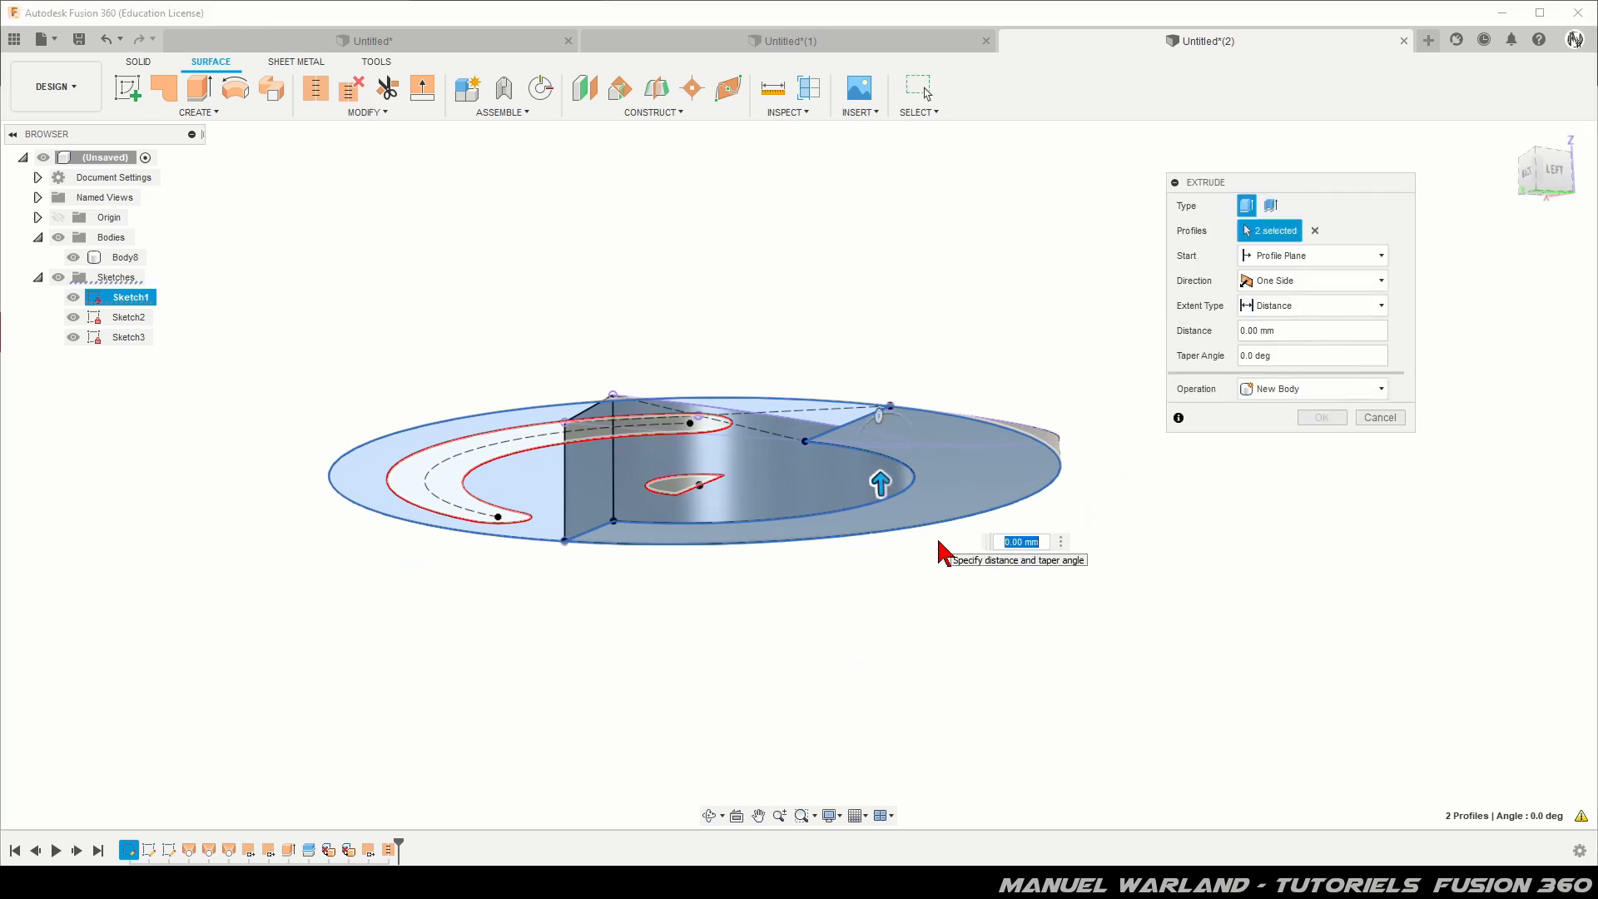
{"action": "type", "text": "-10"}
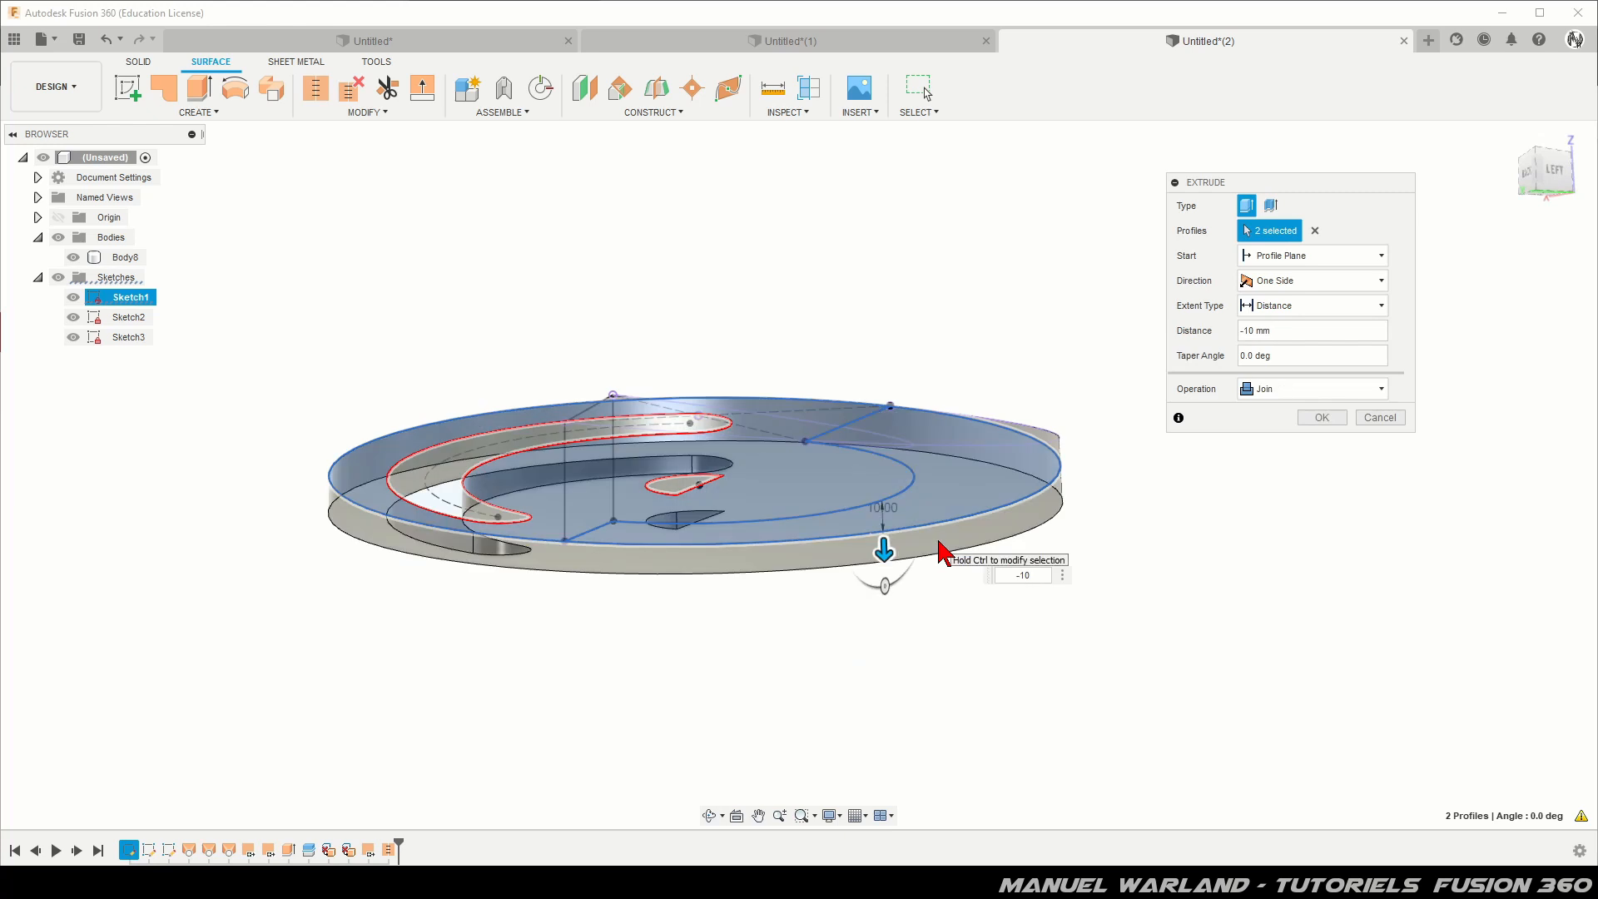
{"action": "key", "text": "Return"}
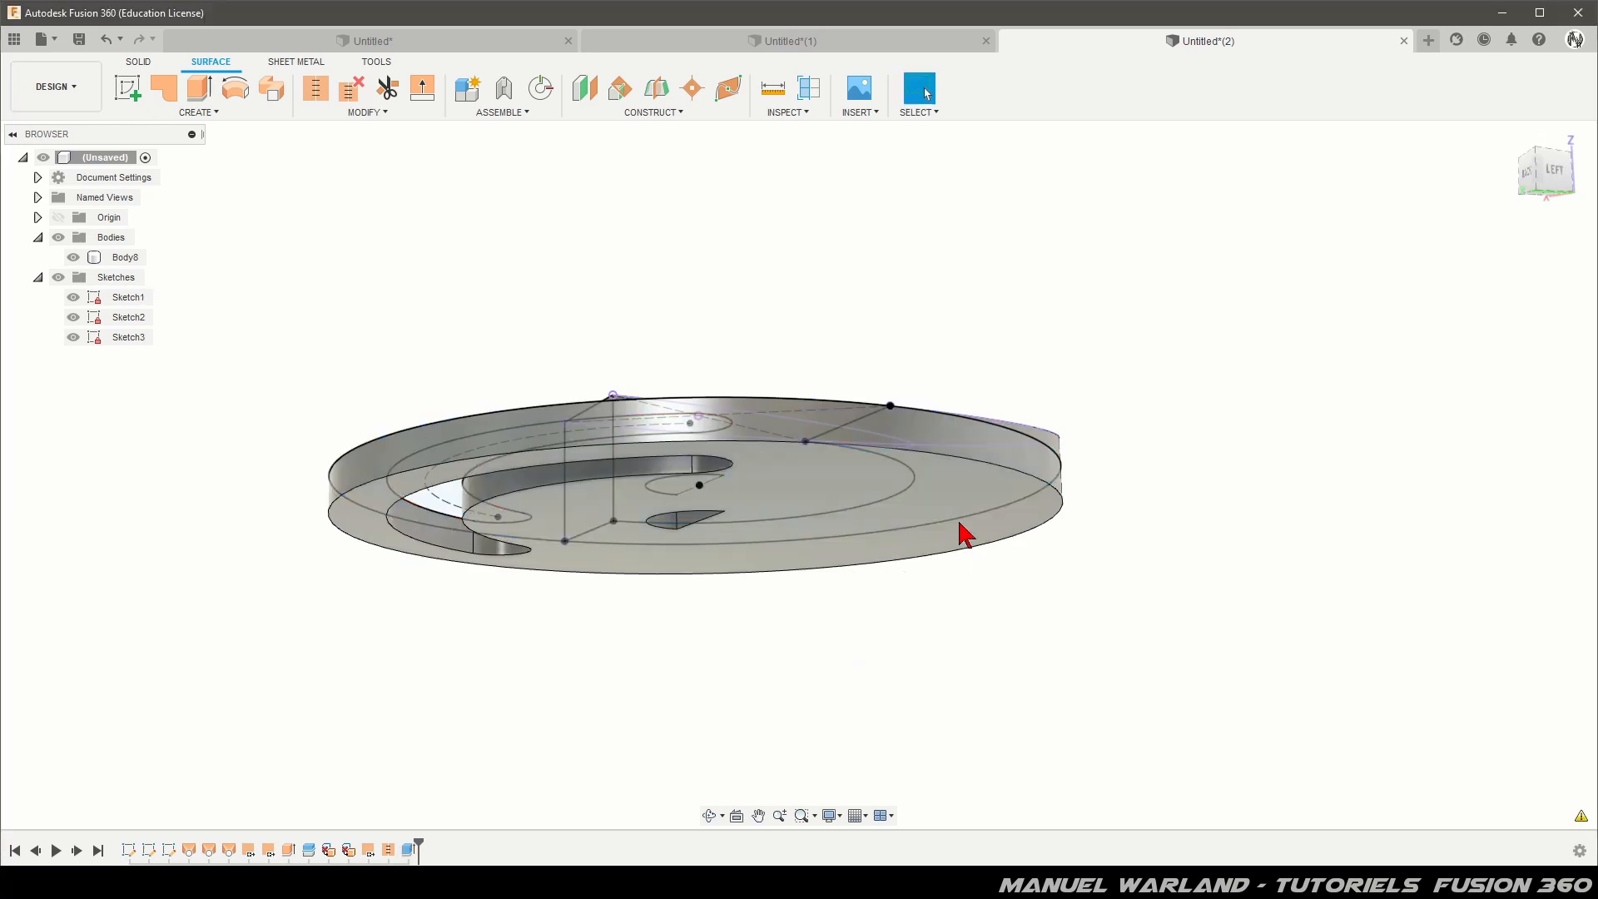
Edit the base extrusion to include the central half-disc profile
{"action": "middle_click_drag", "start_coordinate": [1030, 593], "coordinate": [1045, 646], "text": "shift"}
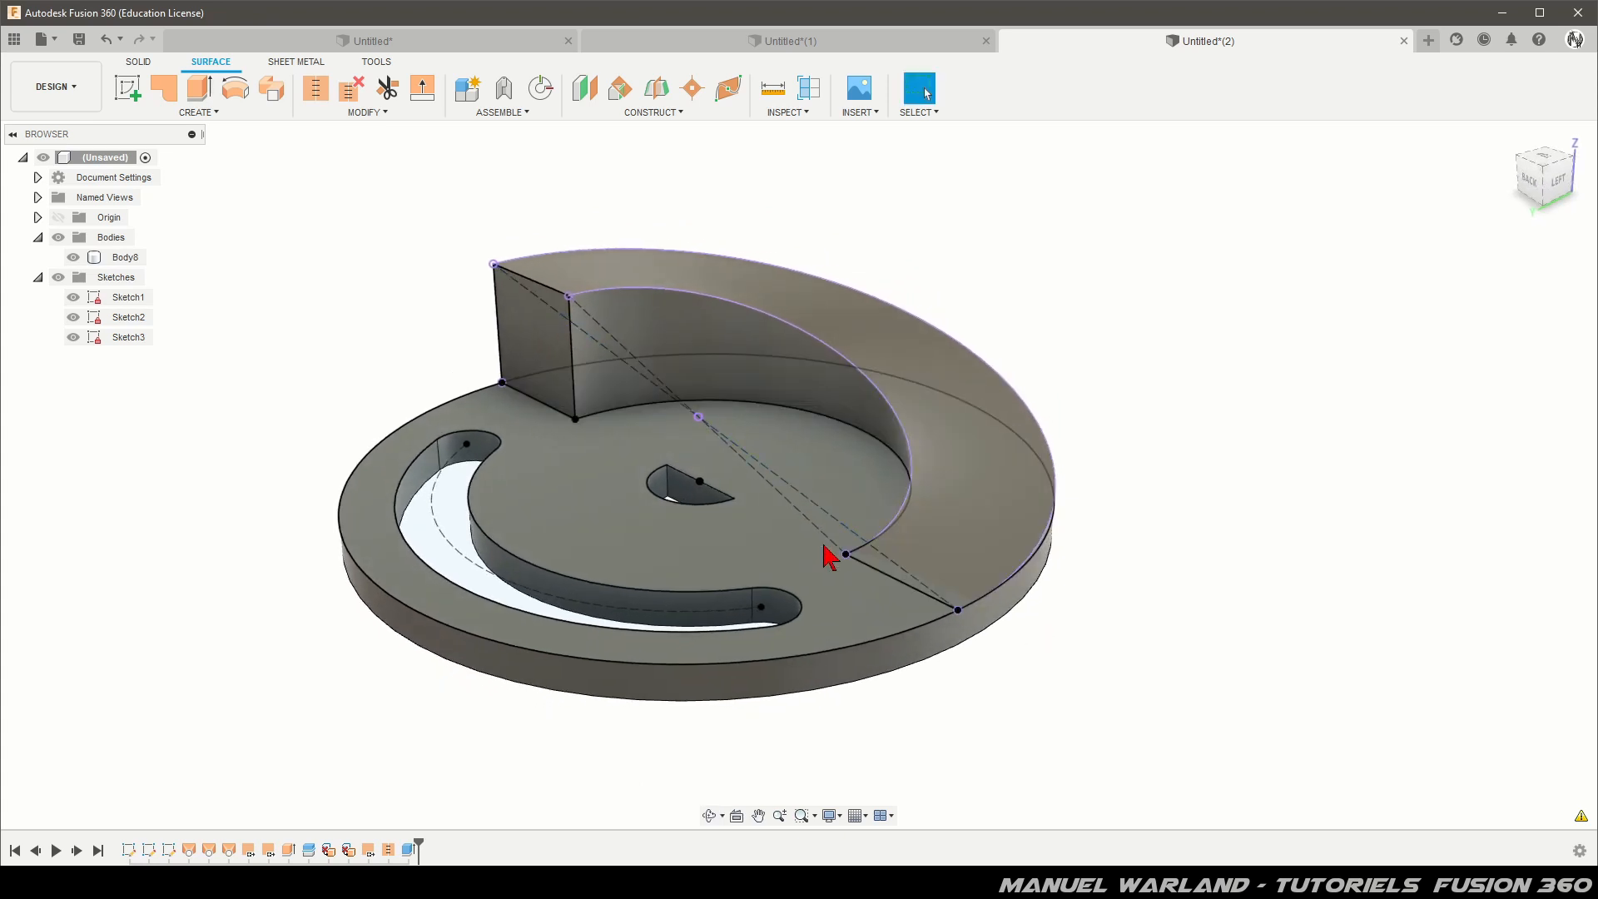
{"action": "double_click", "coordinate": [409, 850]}
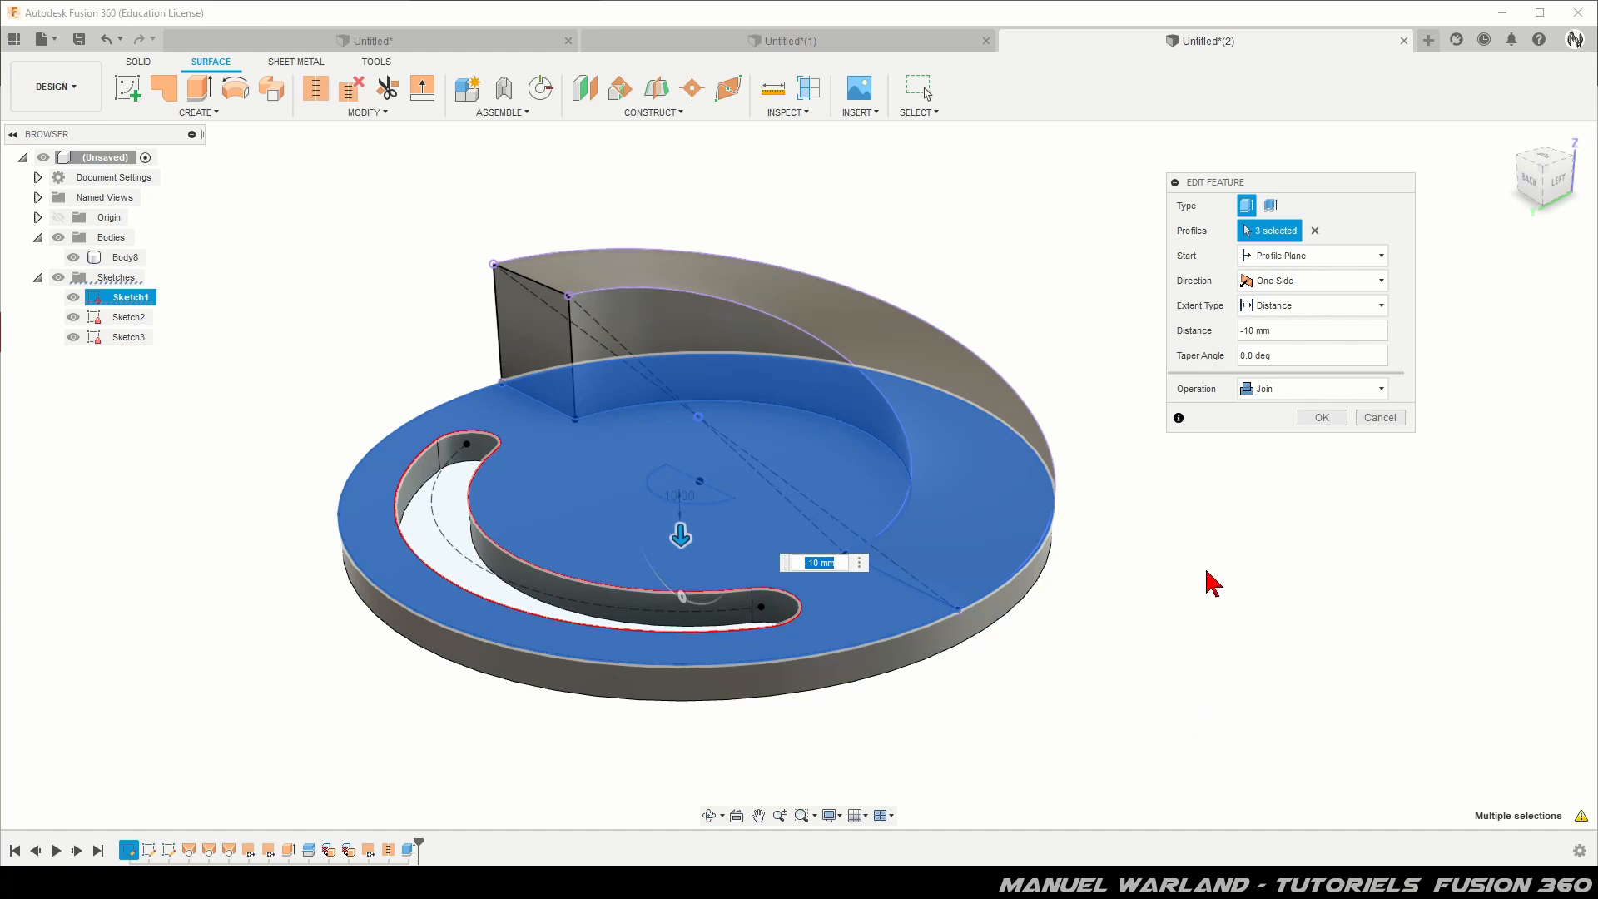
{"action": "left_click", "coordinate": [1322, 417]}
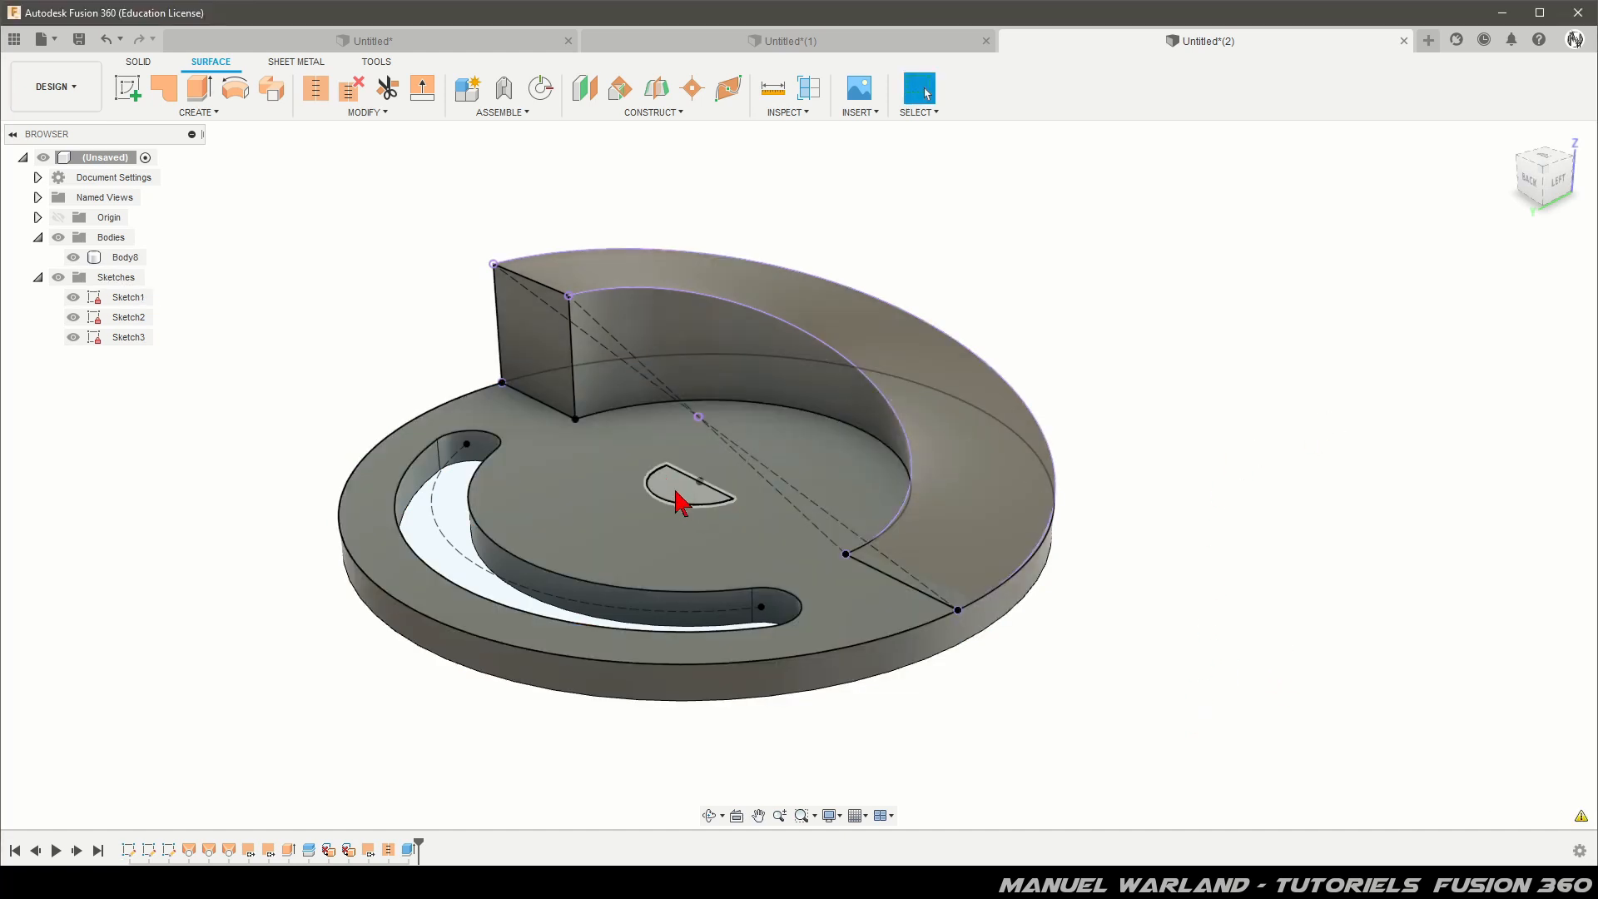
Revolve the central half-disc profile 180° about its straight edge as a dome joined to the body
{"action": "left_click", "coordinate": [680, 502]}
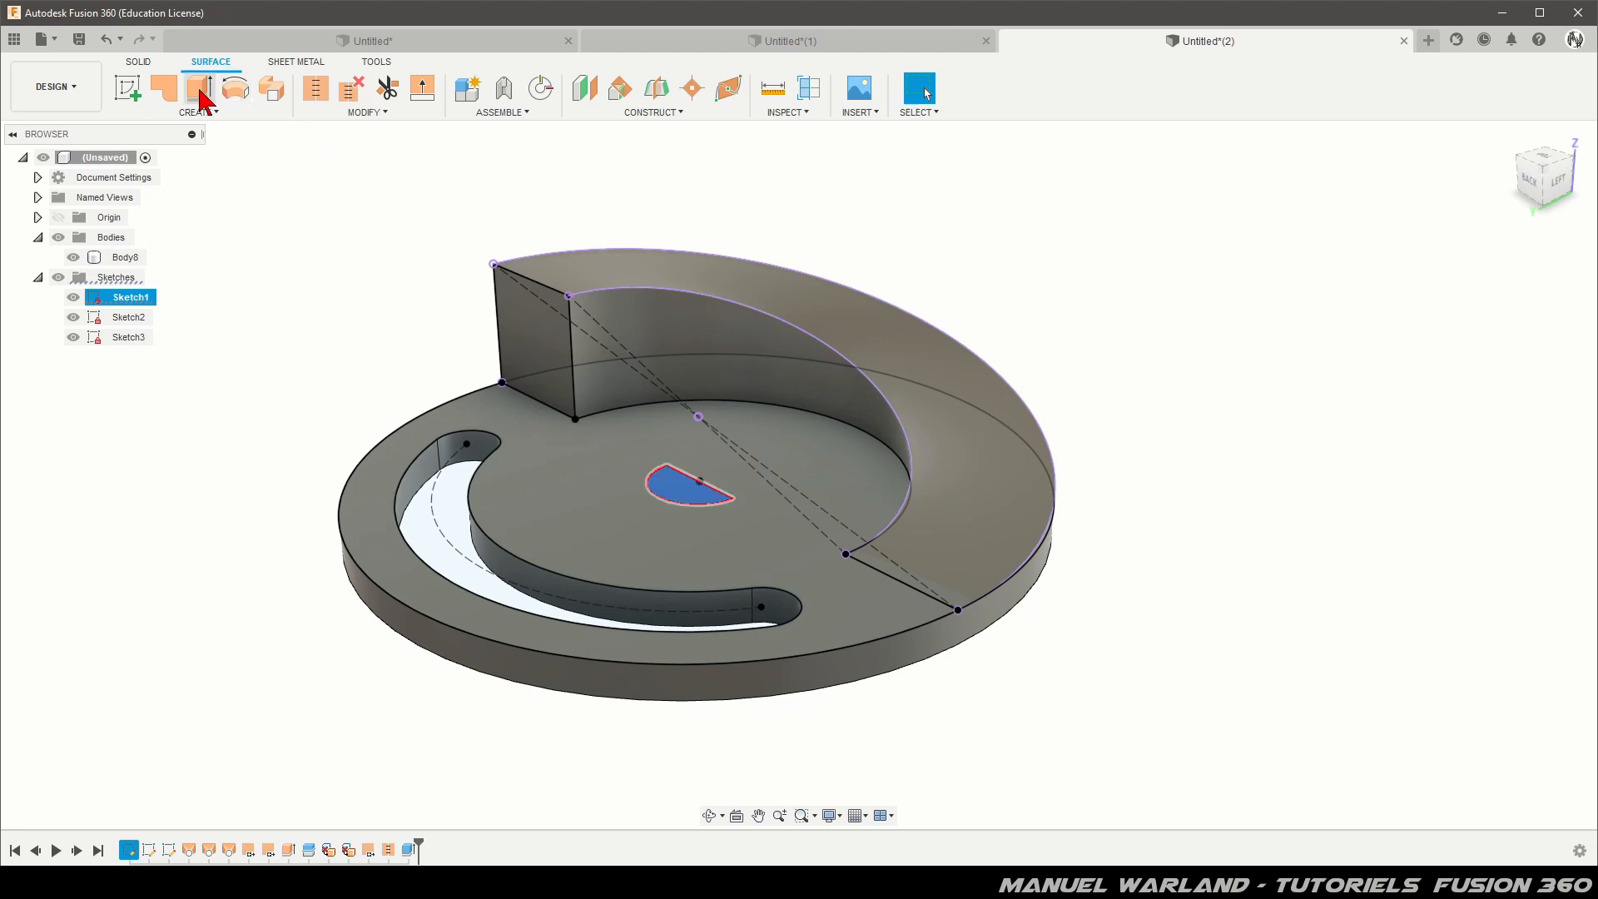
{"action": "left_click", "coordinate": [139, 62]}
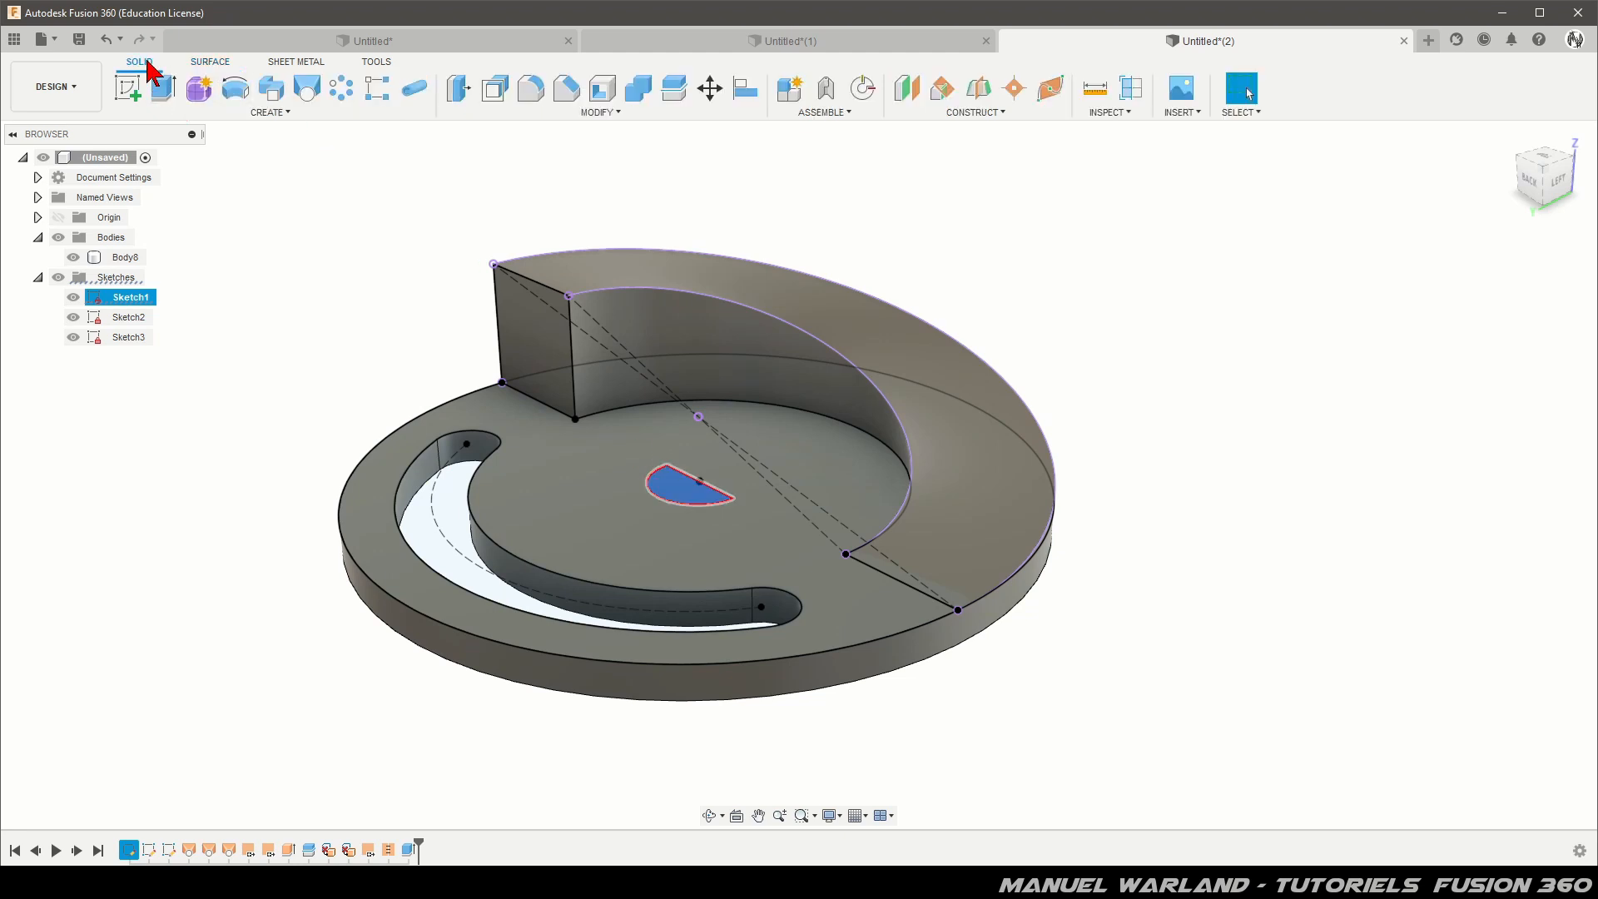
{"action": "left_click", "coordinate": [237, 88]}
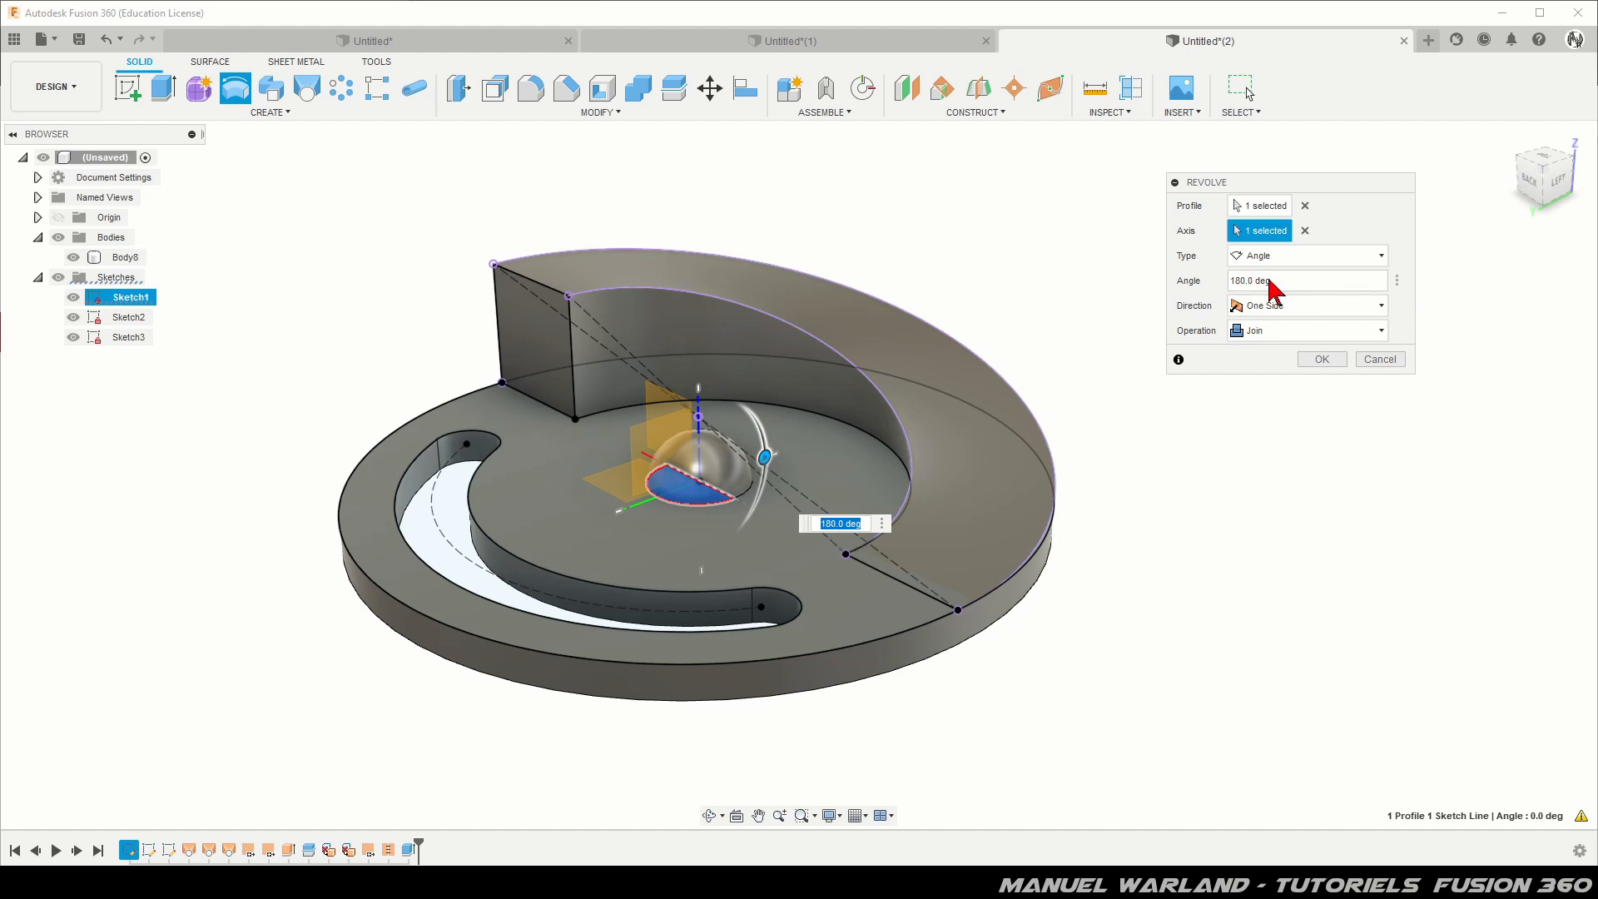
{"action": "left_click", "coordinate": [1335, 359]}
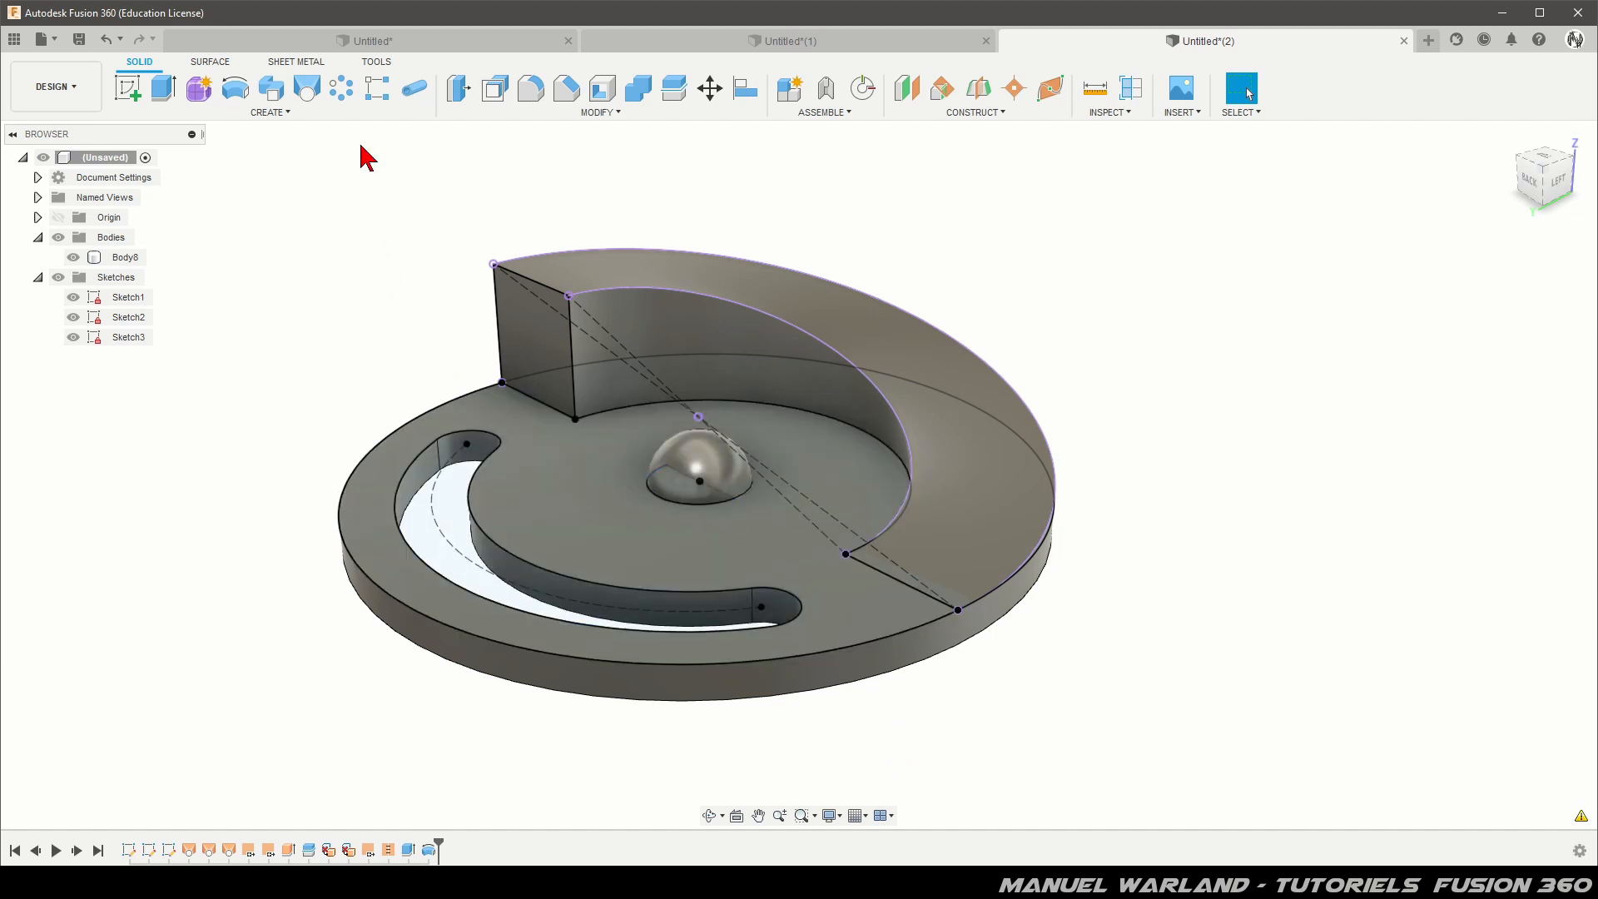
Hide all three sketches
{"action": "left_click", "coordinate": [73, 337]}
{"action": "left_click", "coordinate": [74, 318]}
{"action": "left_click", "coordinate": [73, 297]}
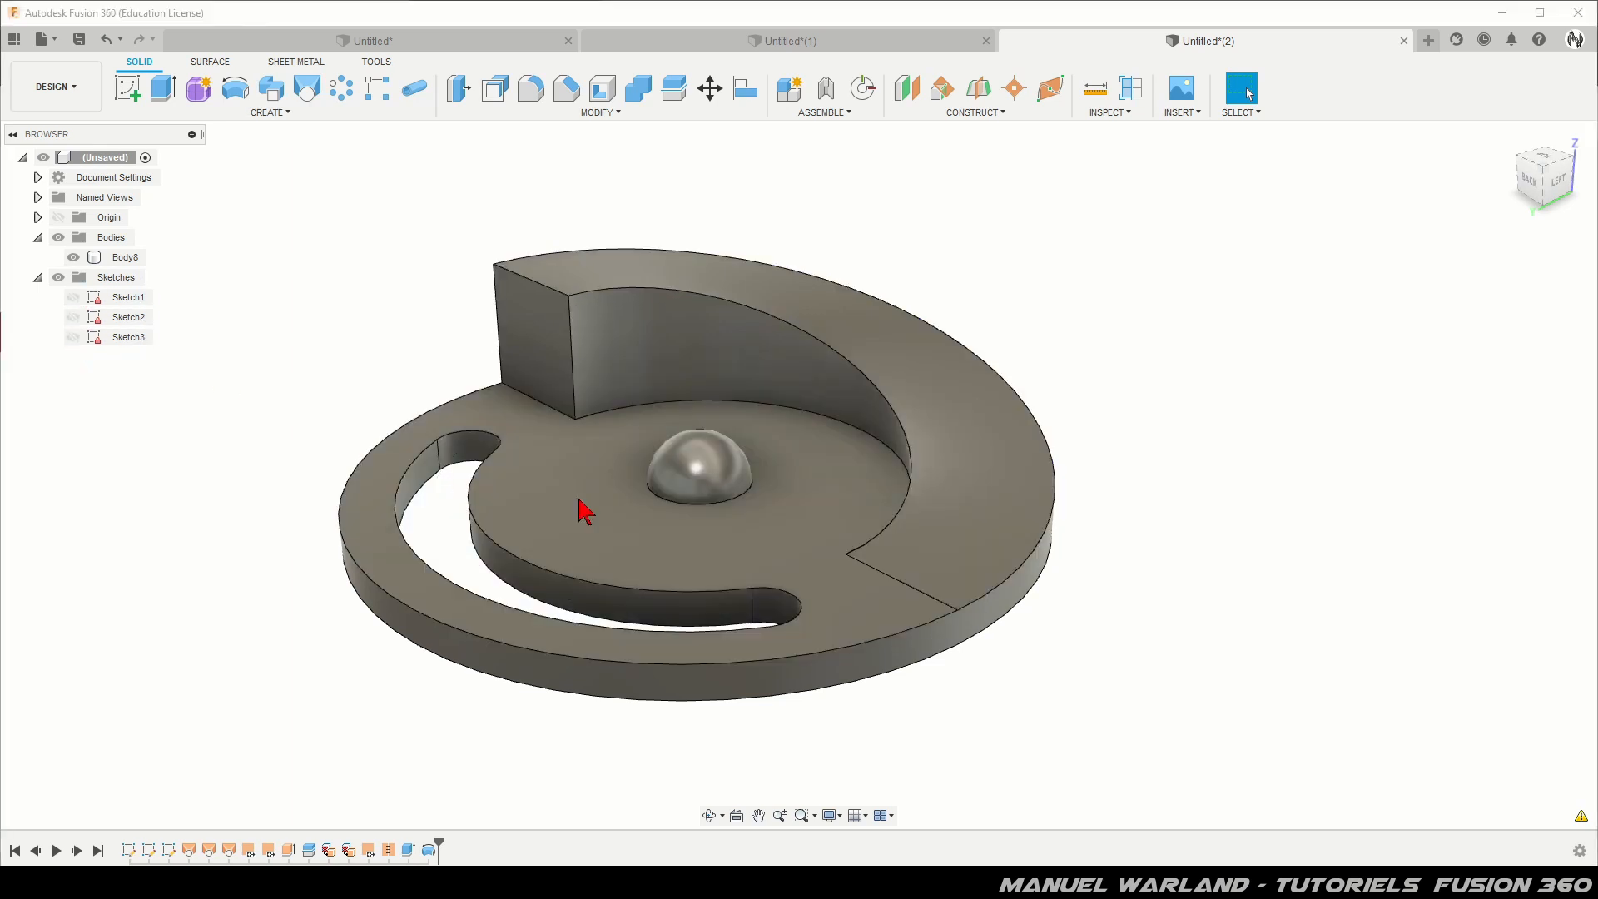
Fillet the edges of the ramp's end face, sloped top and inner wall and of the base's upper face with a 5 mm radius
{"action": "middle_click_drag", "start_coordinate": [1151, 633], "coordinate": [853, 732], "text": "shift"}
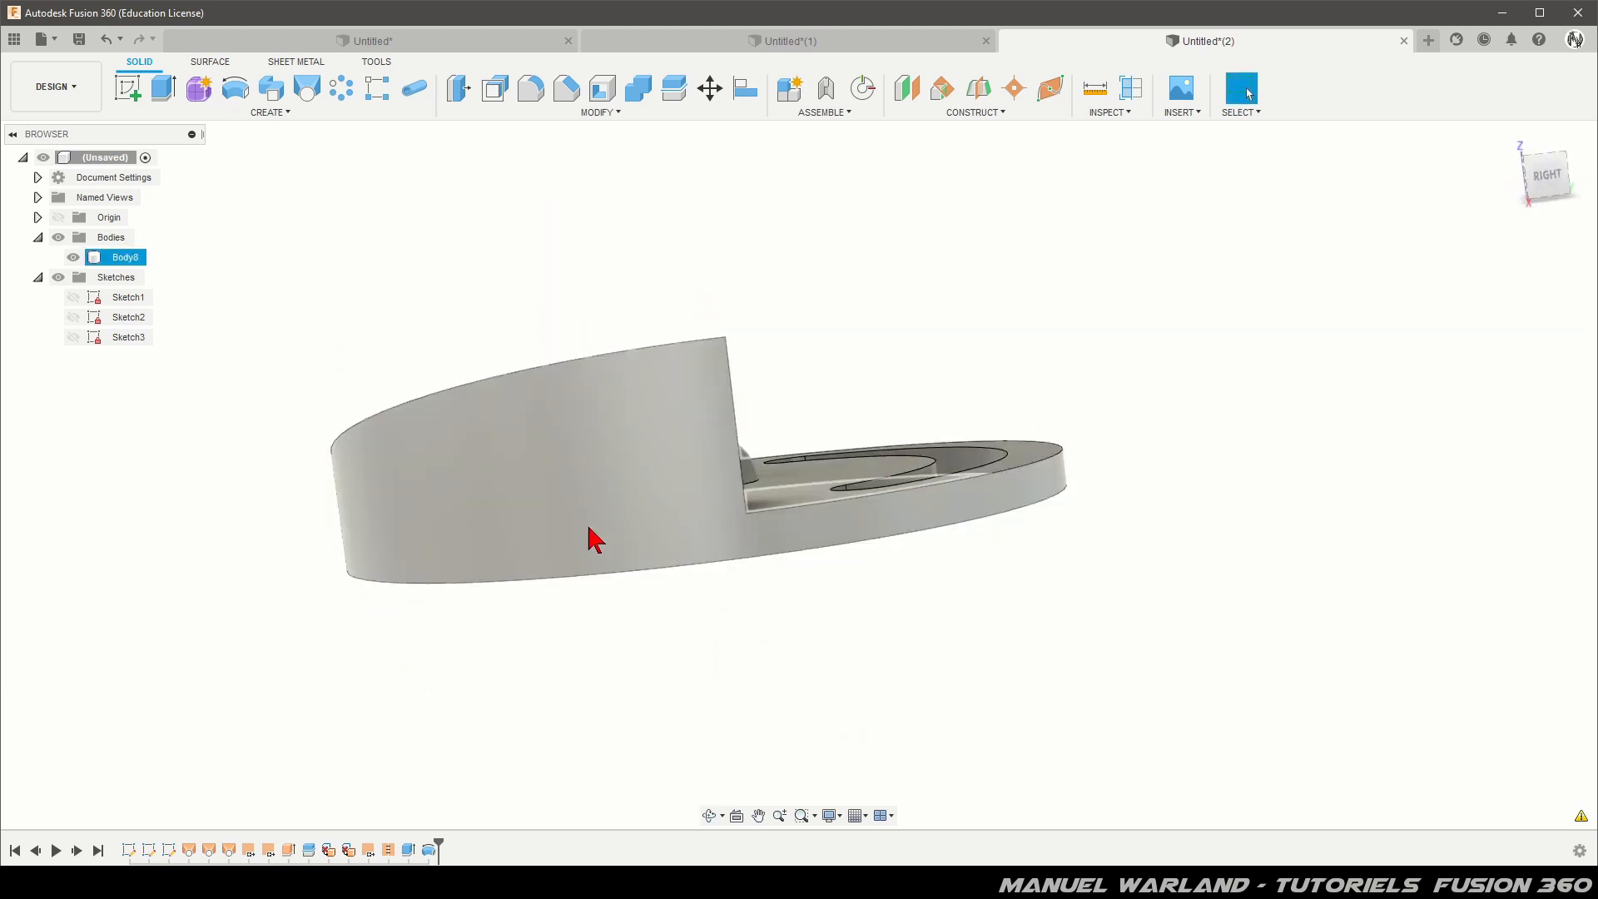
{"action": "middle_click_drag", "start_coordinate": [916, 633], "coordinate": [358, 807], "text": "shift"}
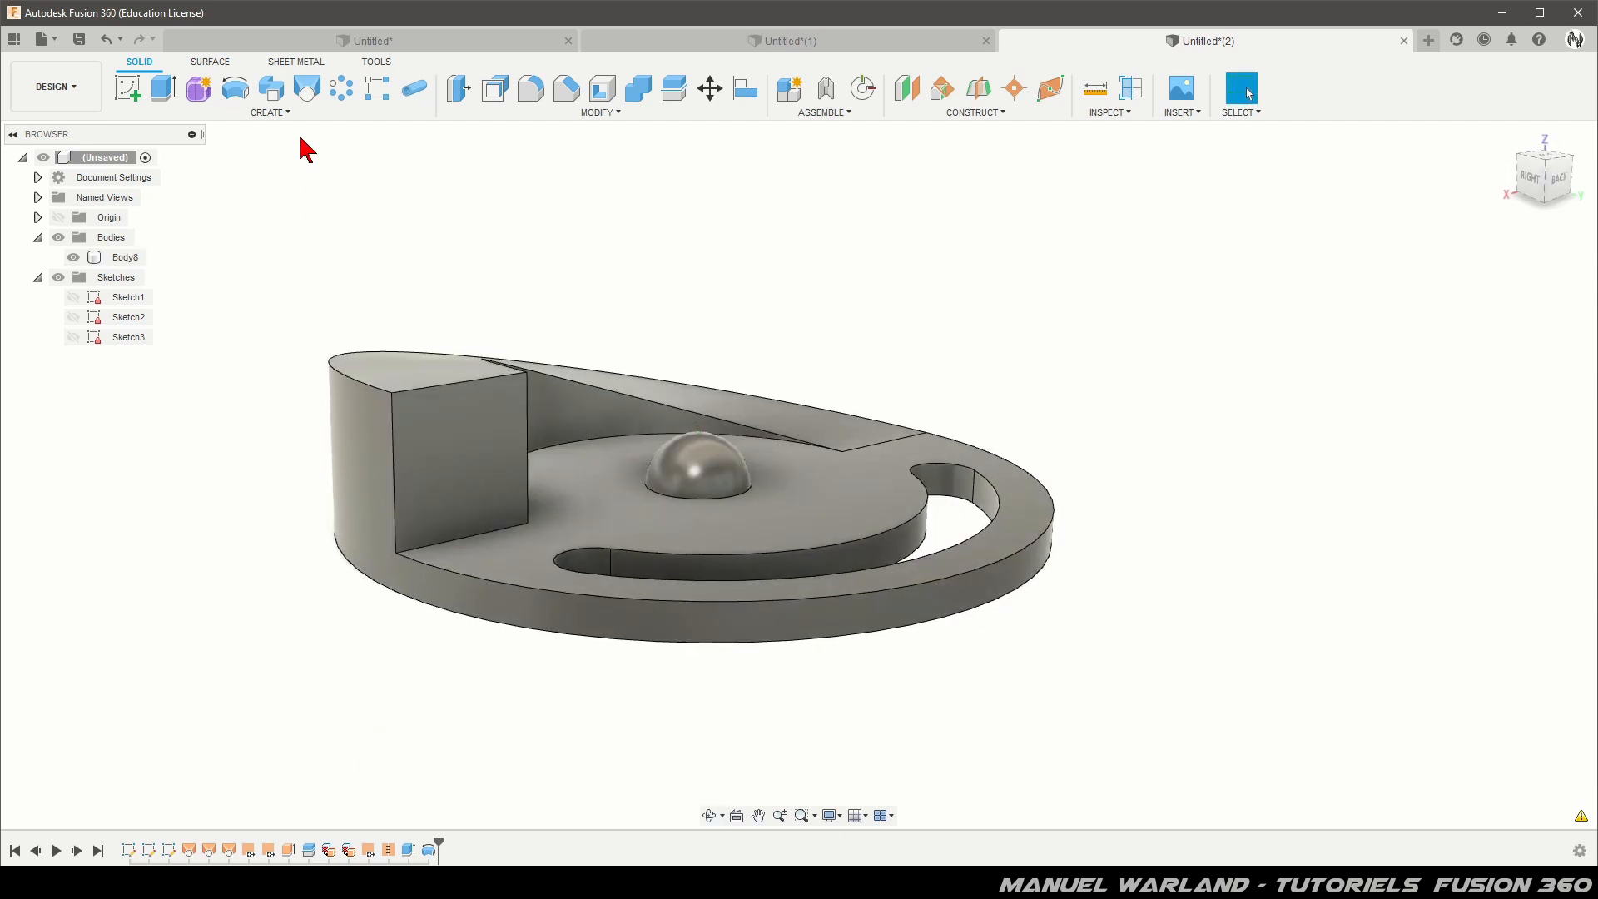
{"action": "left_click", "coordinate": [533, 93]}
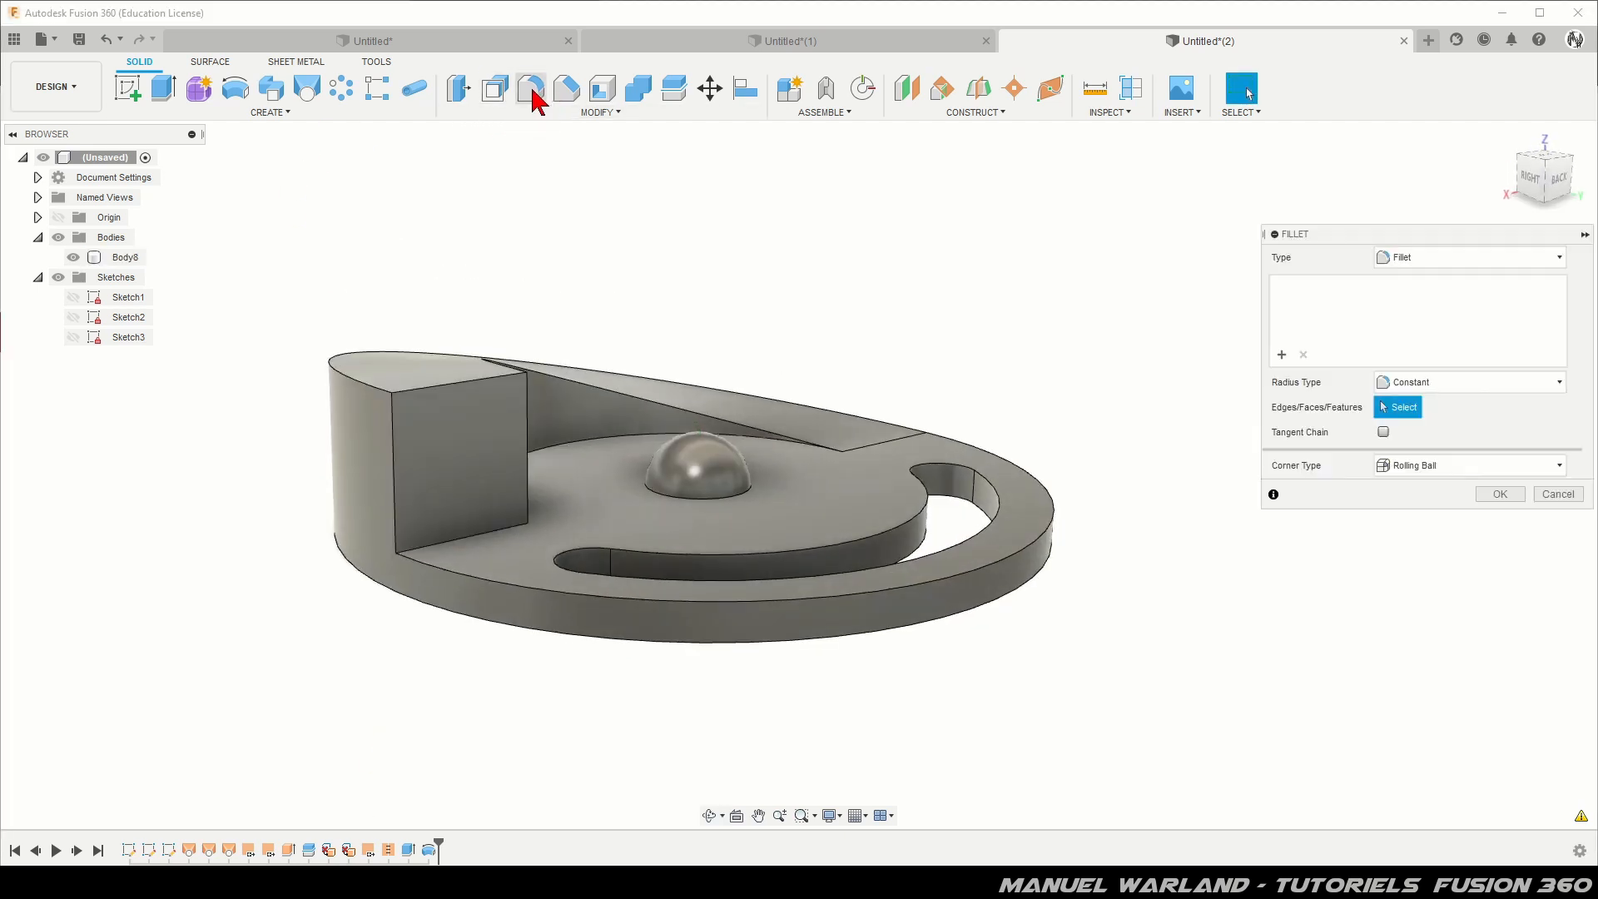
{"action": "left_click", "coordinate": [460, 454]}
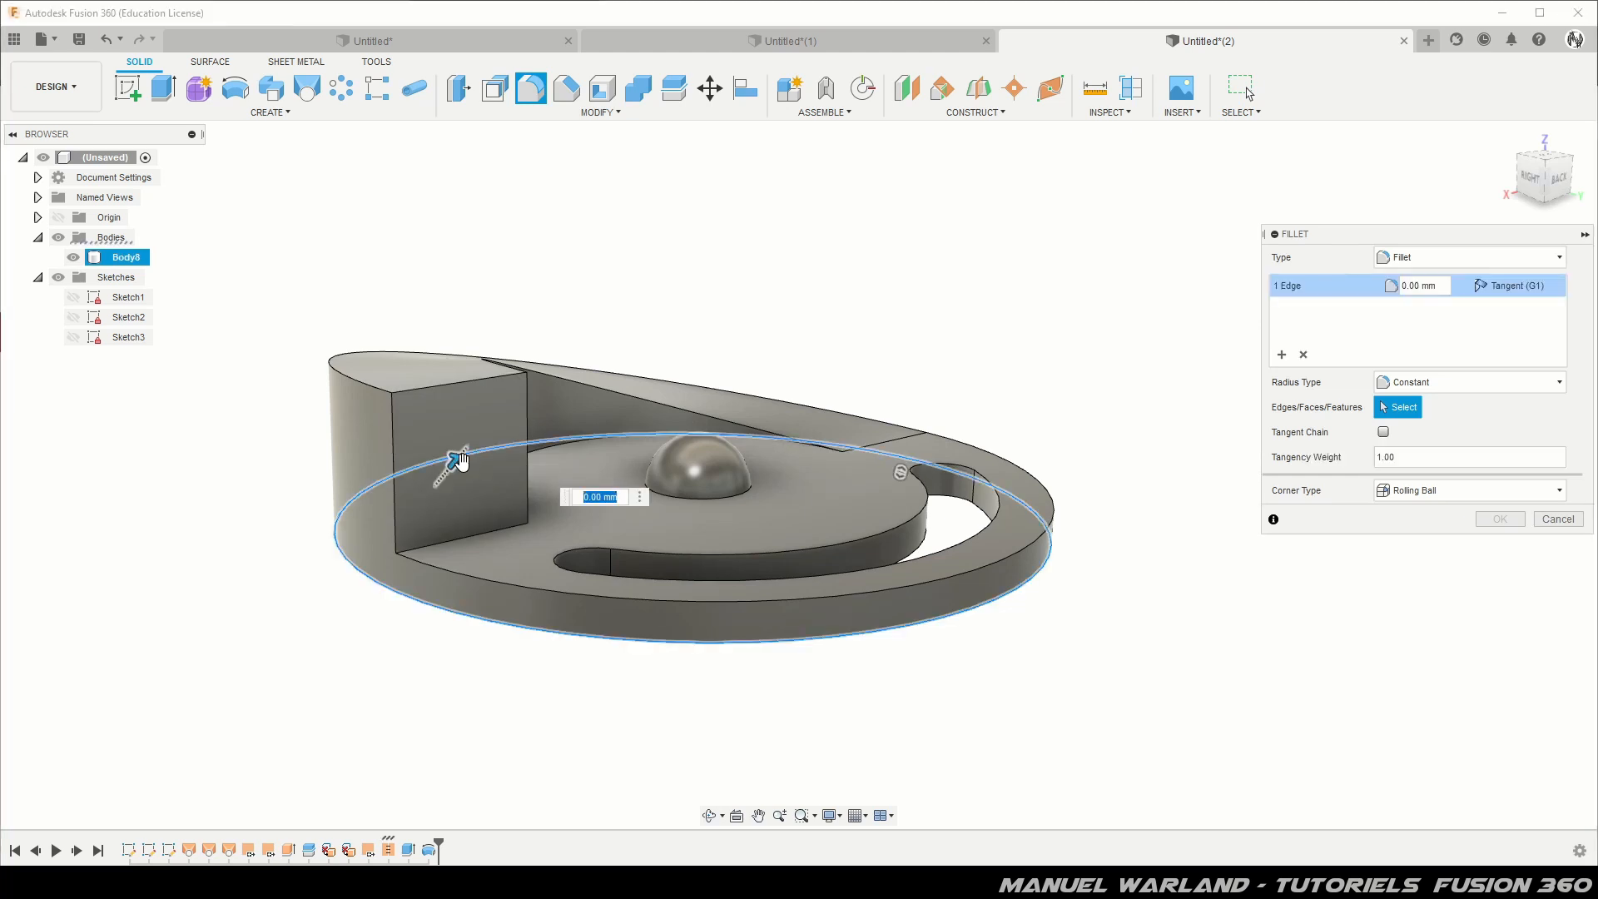
{"action": "left_click", "coordinate": [495, 455]}
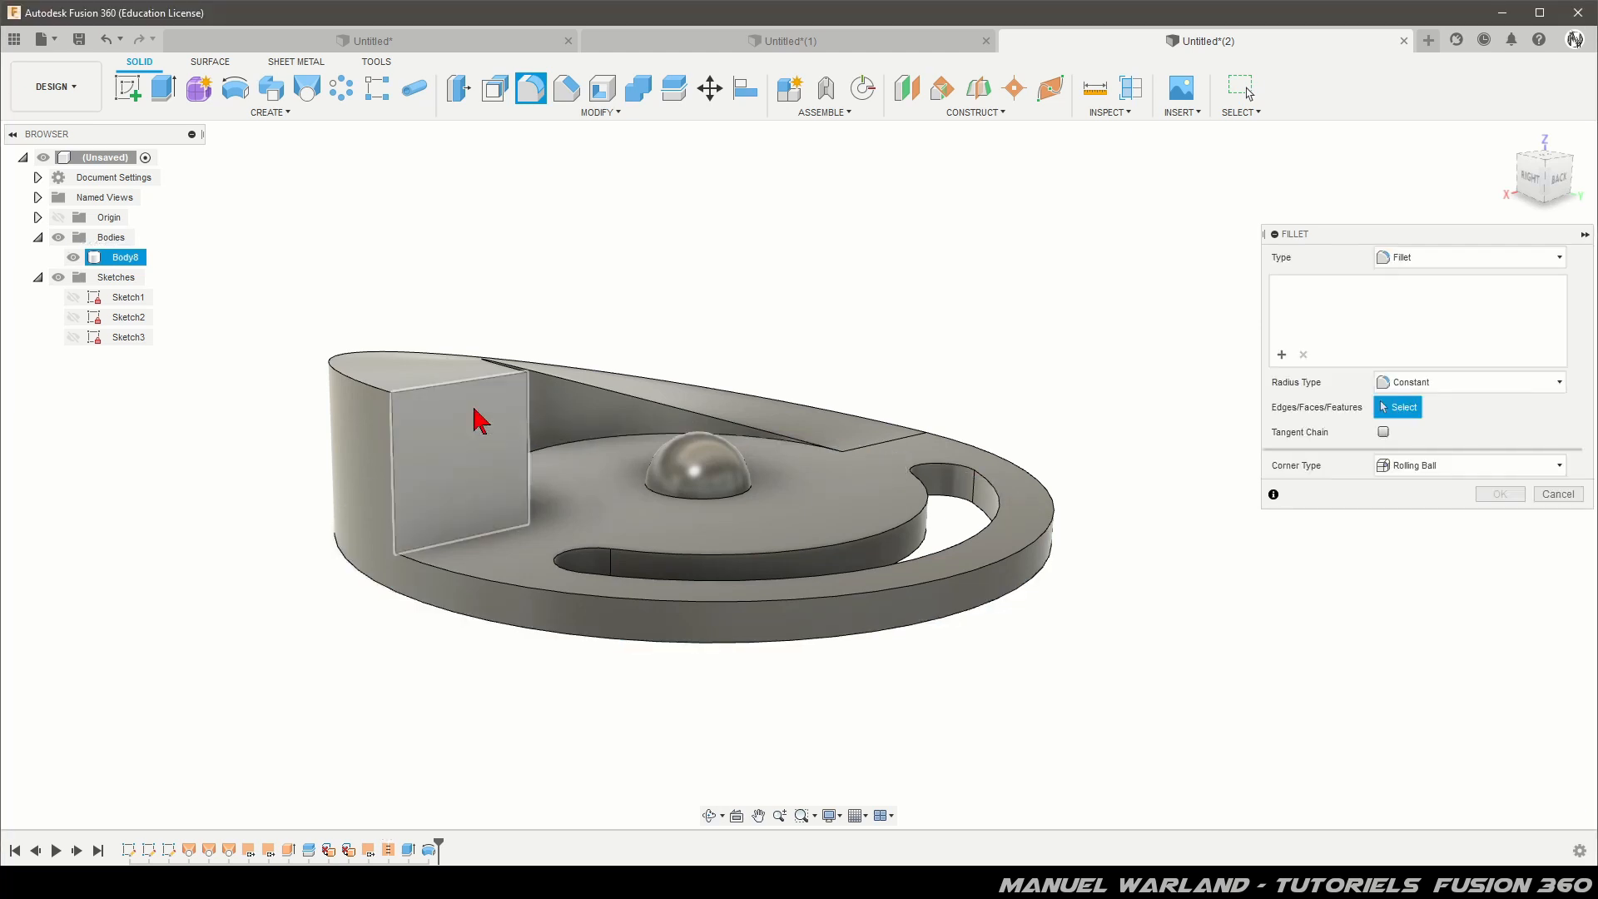
{"action": "left_click", "coordinate": [482, 420]}
{"action": "middle_click_drag", "start_coordinate": [427, 367], "coordinate": [437, 422], "text": "shift"}
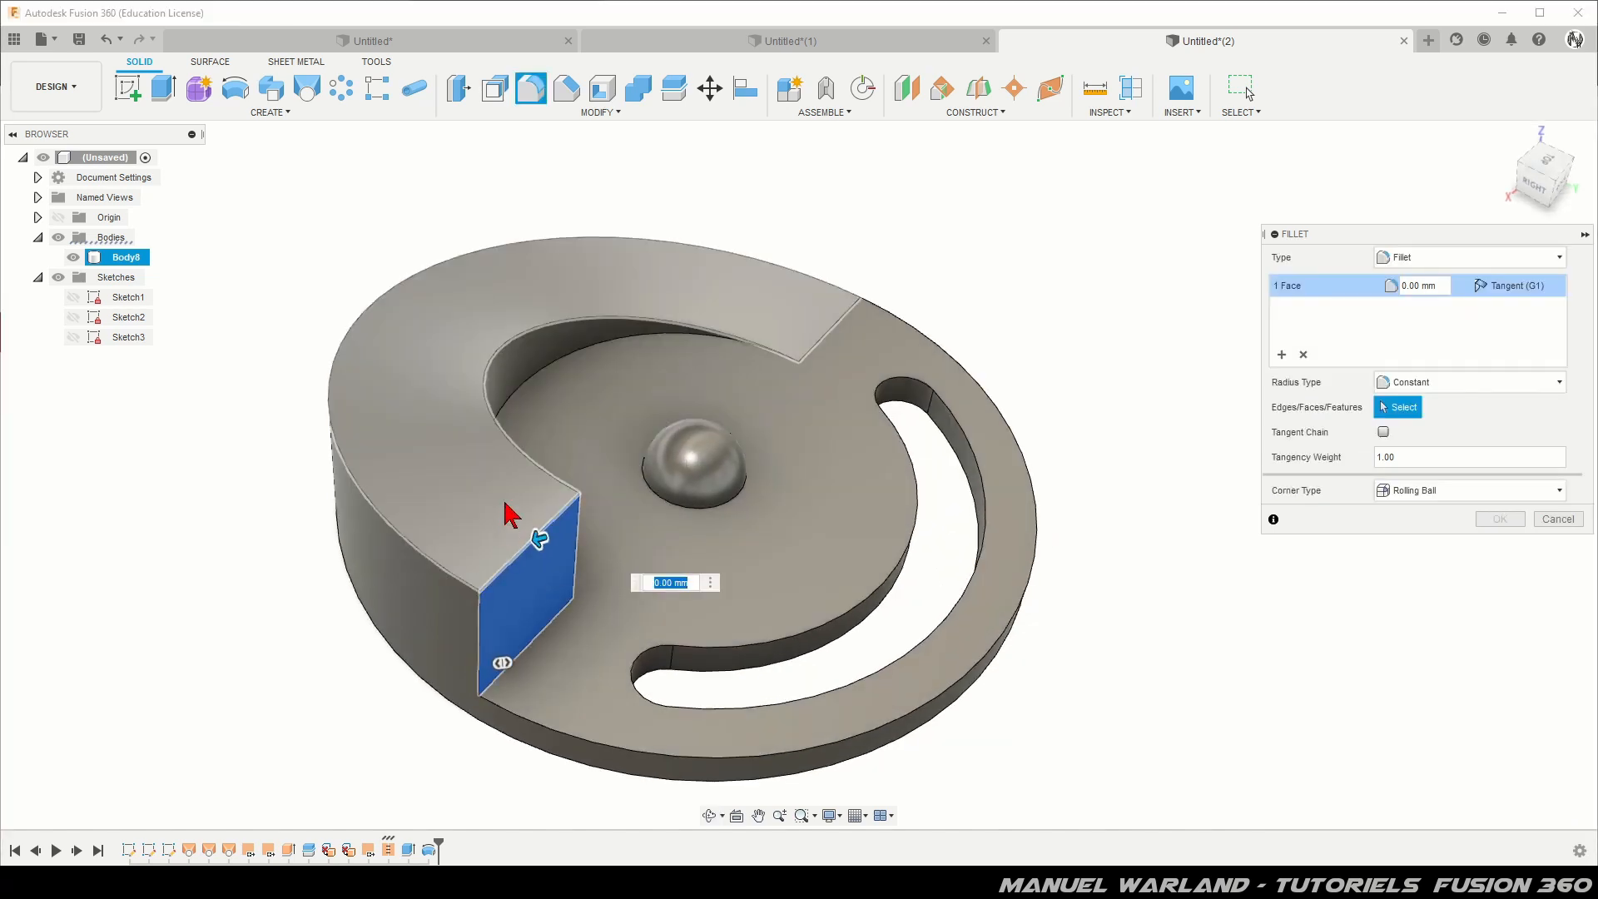
{"action": "left_click", "coordinate": [462, 526]}
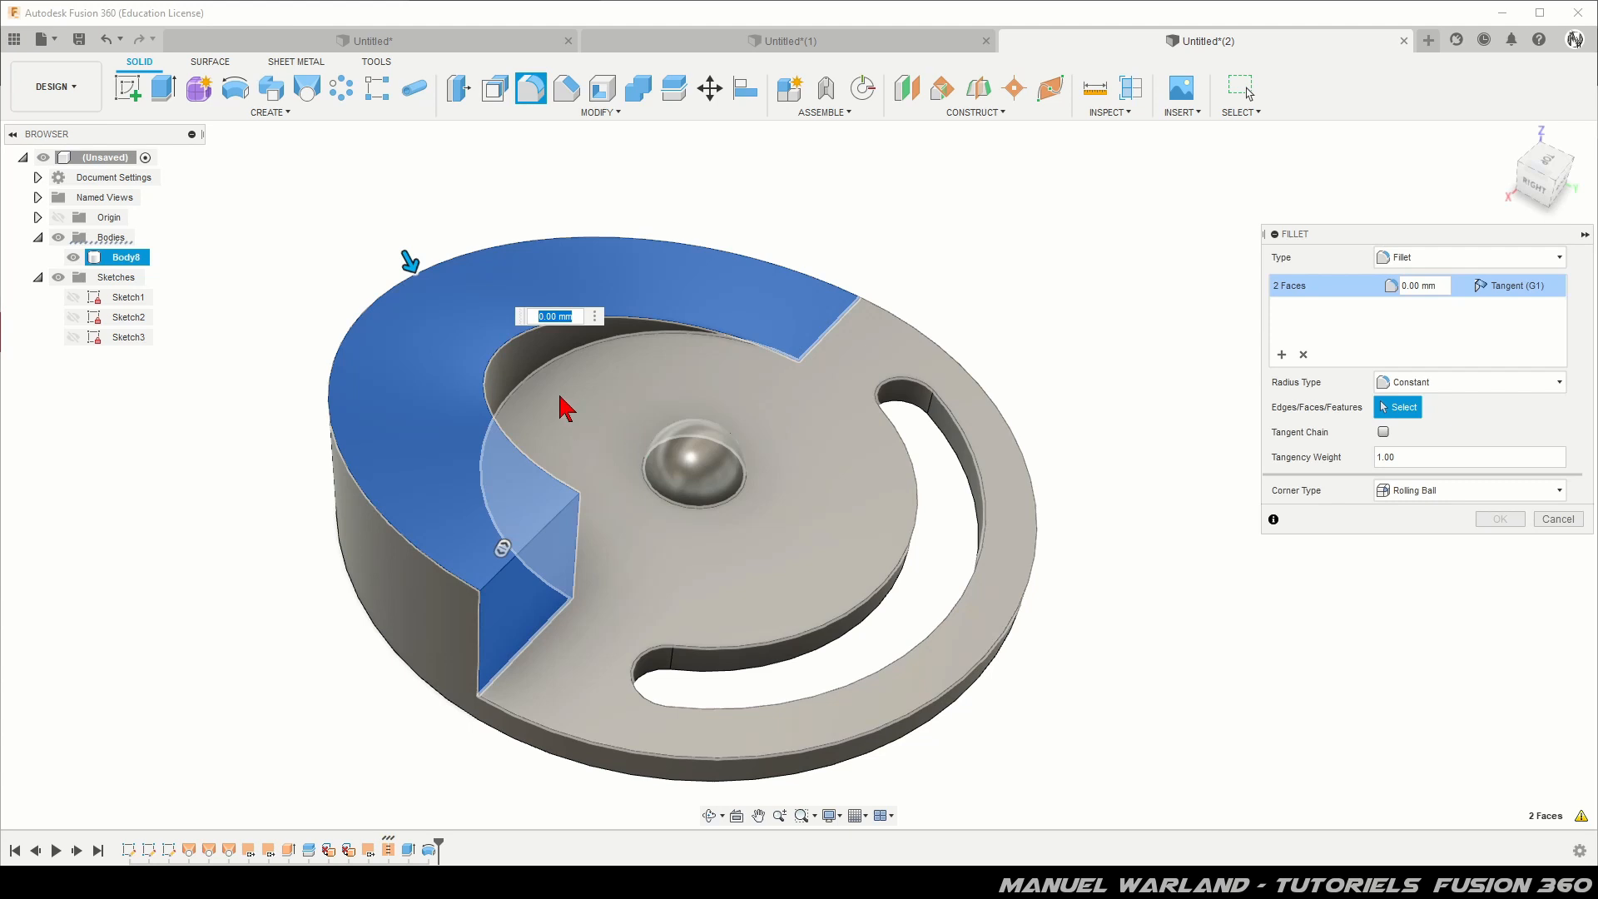
{"action": "left_click", "coordinate": [585, 402]}
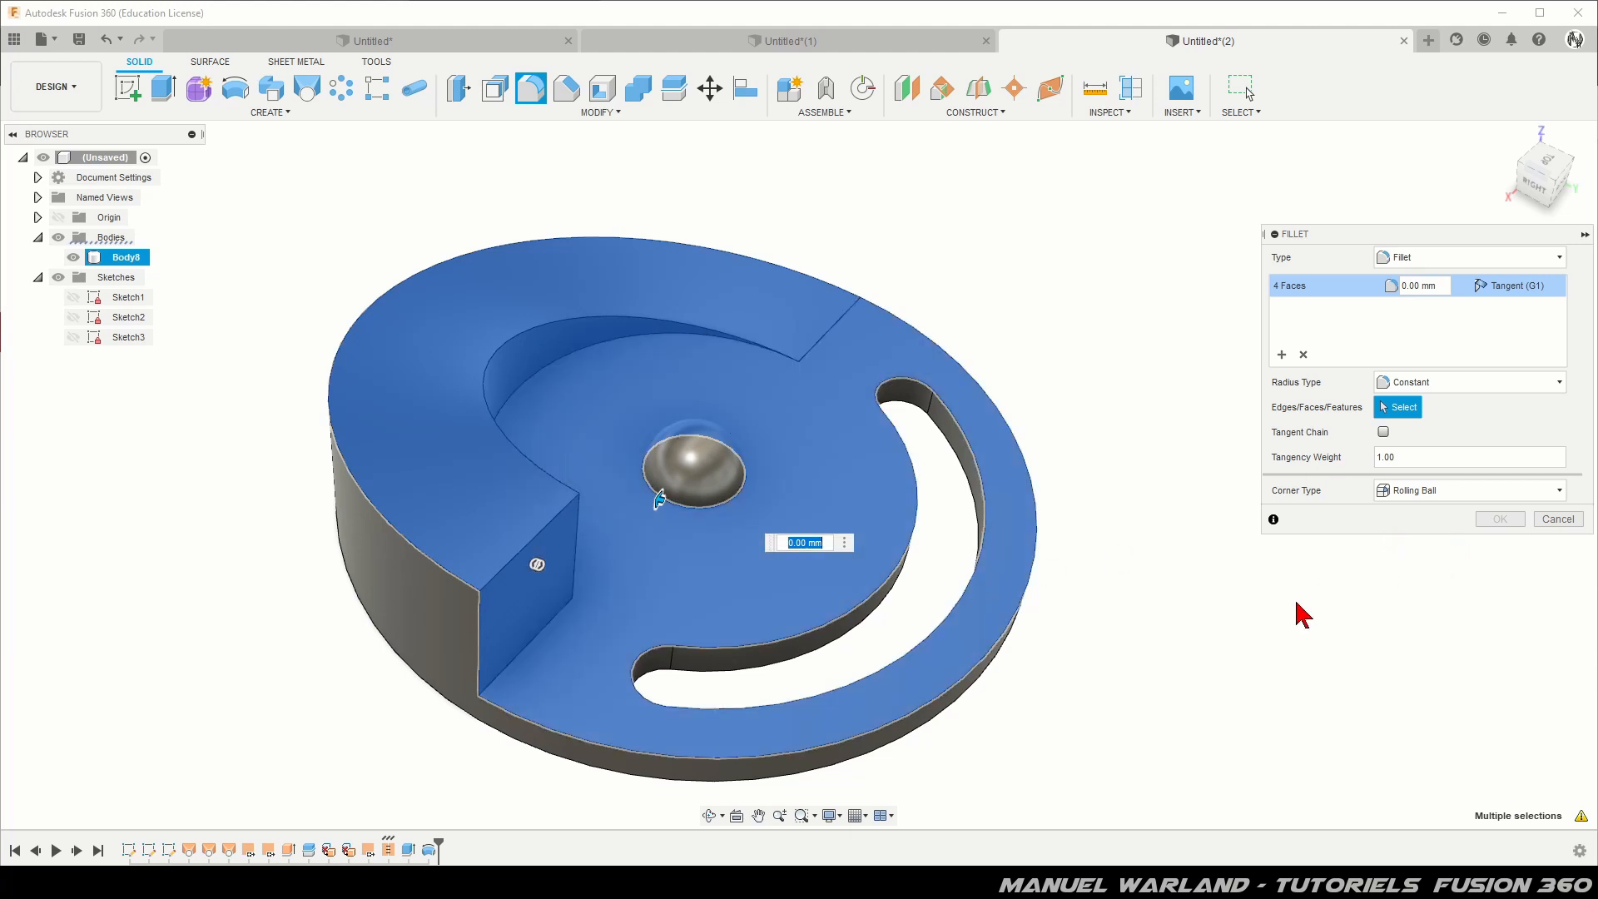
{"action": "mouse_move", "coordinate": [1116, 646]}
{"action": "middle_mouse_down", "text": "shift"}
{"action": "mouse_move", "coordinate": [1088, 617]}
{"action": "mouse_move", "coordinate": [1166, 632]}
{"action": "mouse_move", "coordinate": [1124, 616]}
{"action": "middle_mouse_up", "text": "shift"}
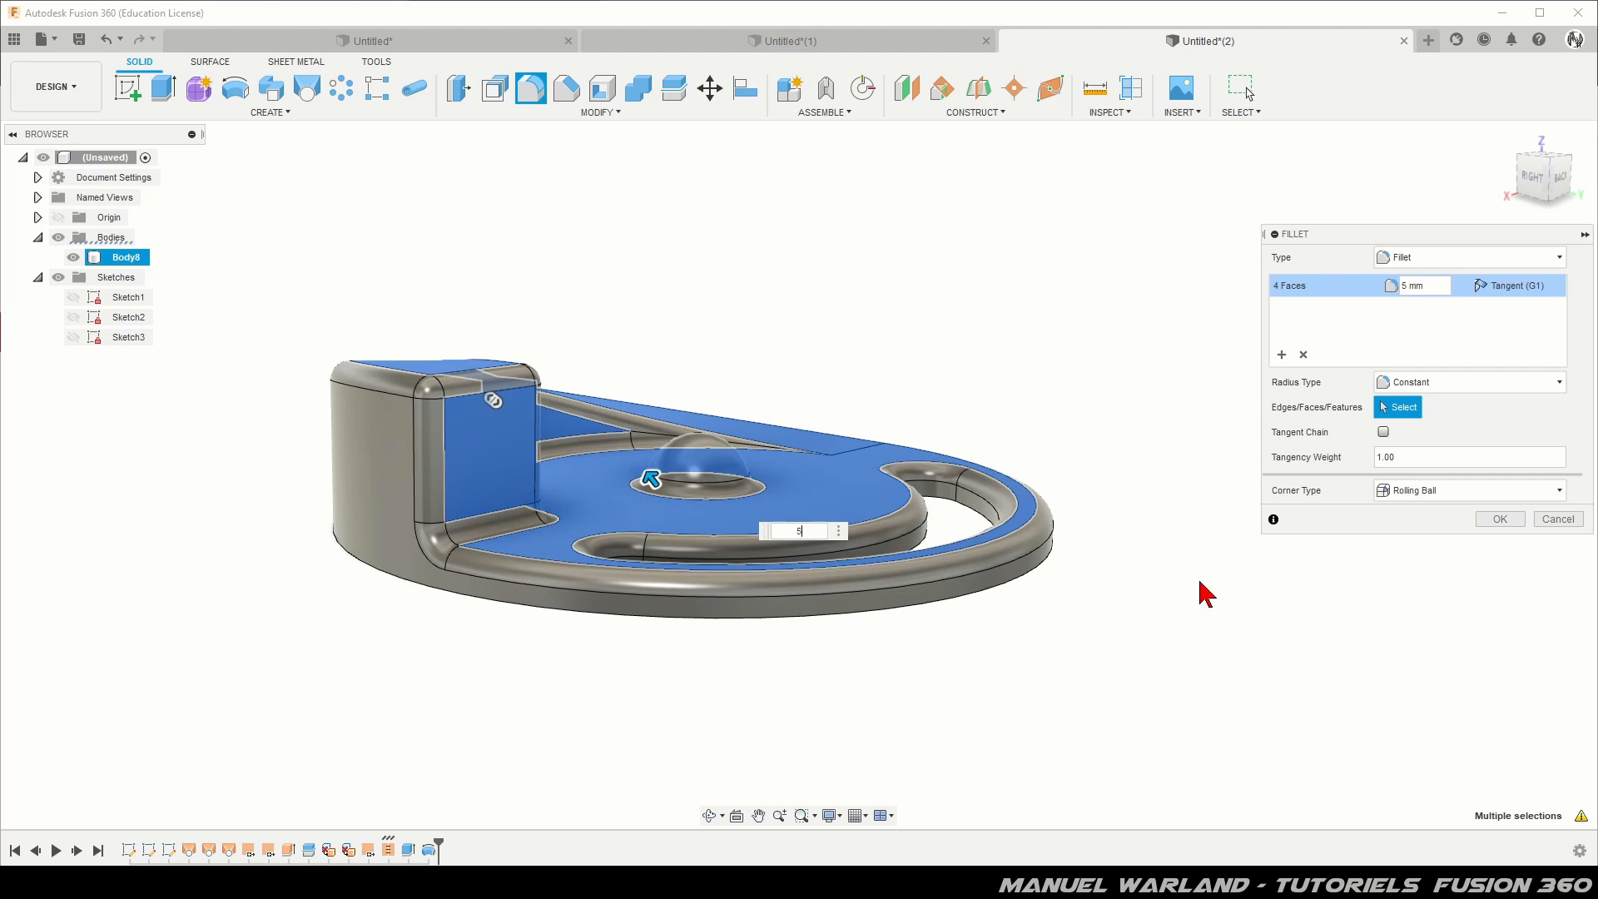
{"action": "left_click", "coordinate": [1496, 521]}
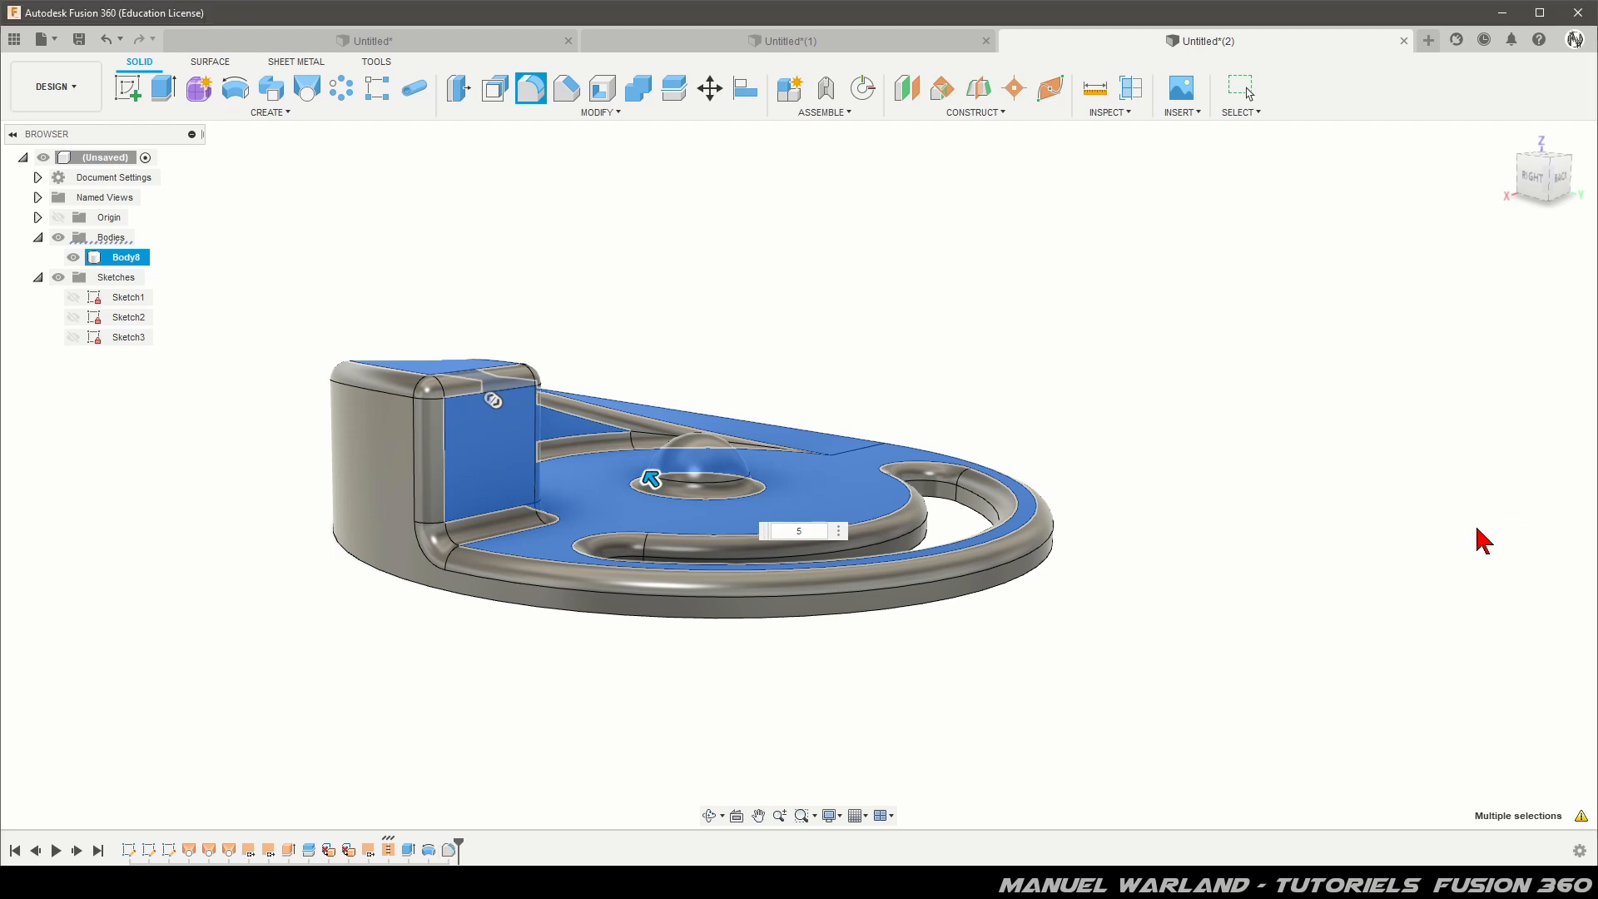
Shell the body from its flat underside face with a 5 mm inside thickness
{"action": "left_click_drag", "start_coordinate": [1136, 600], "coordinate": [1069, 544]}
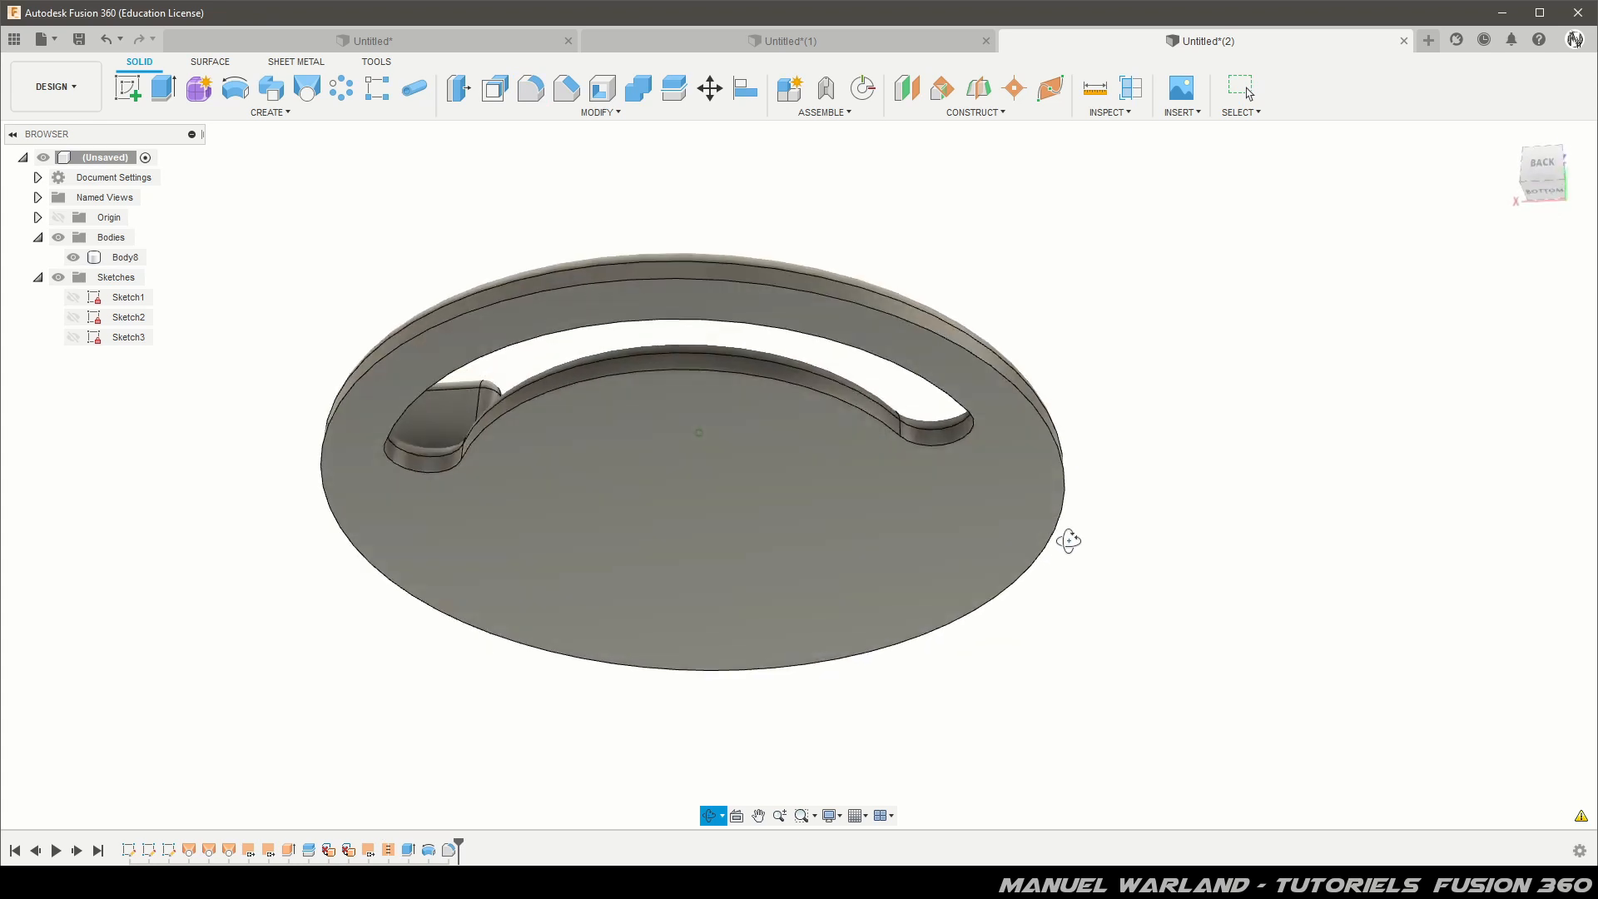
{"action": "key", "text": "Escape"}
{"action": "left_click", "coordinate": [603, 88]}
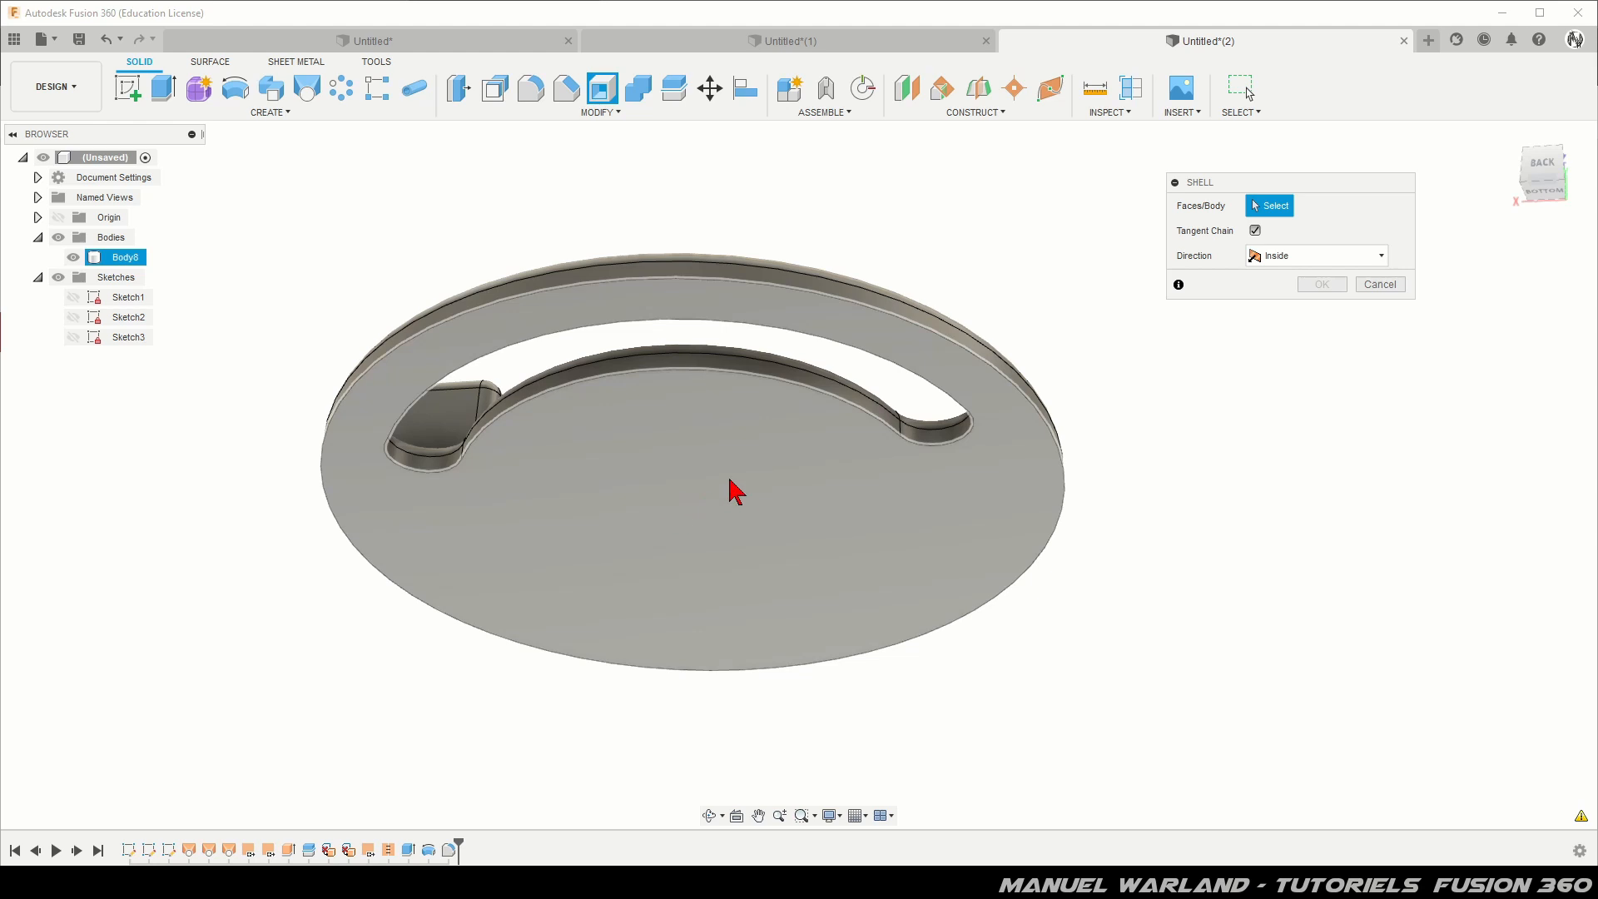
{"action": "left_click", "coordinate": [709, 490]}
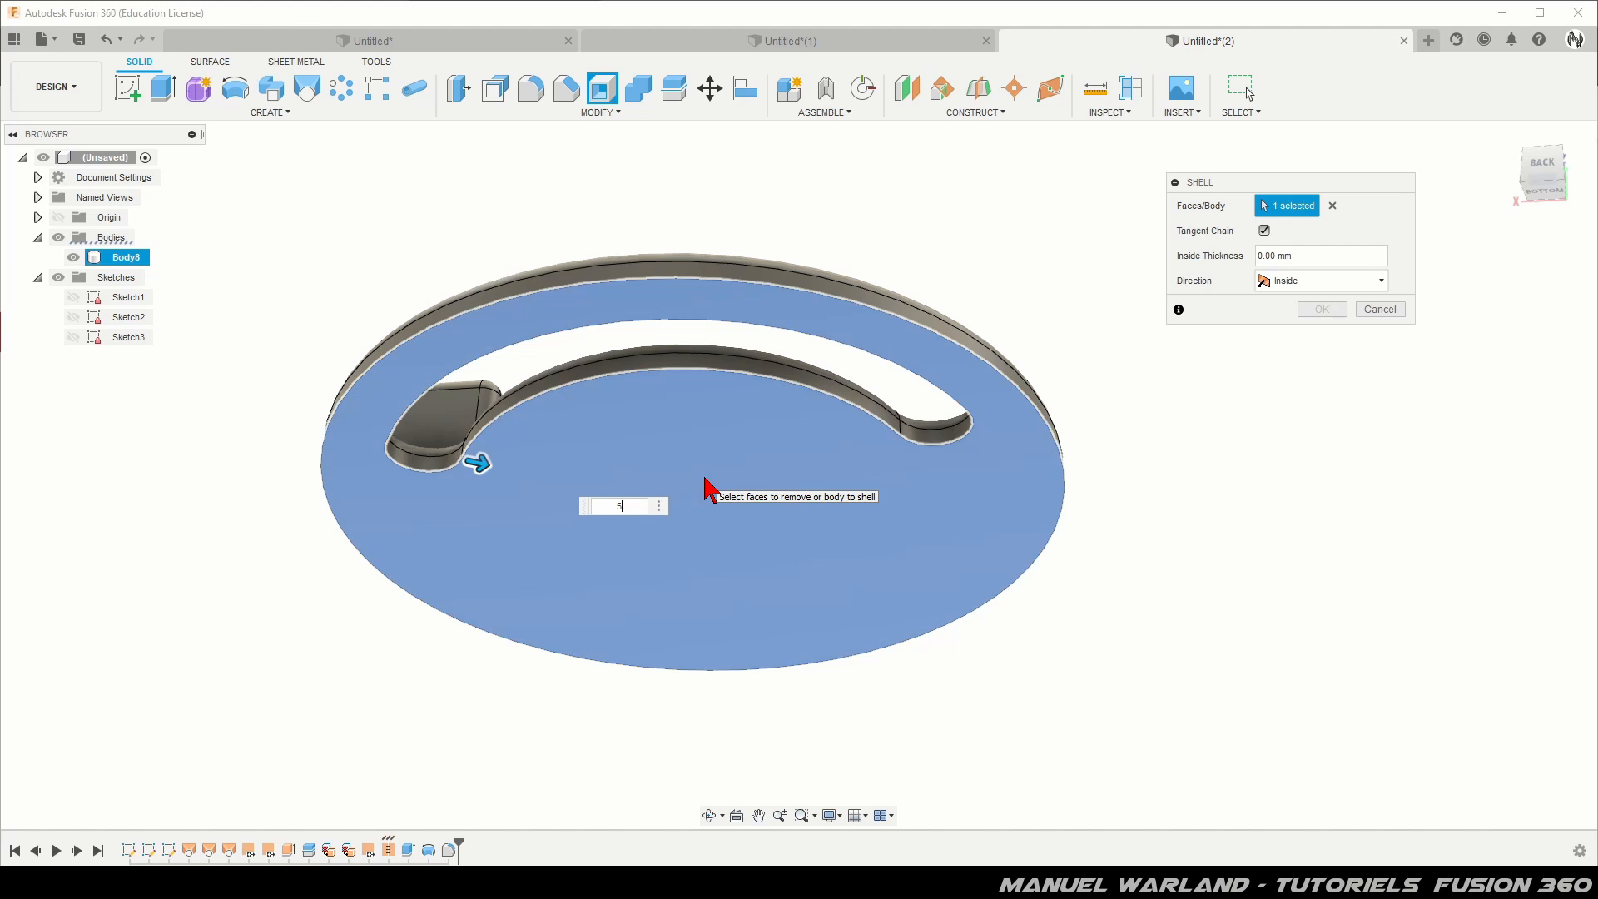
{"action": "key", "text": "Return"}
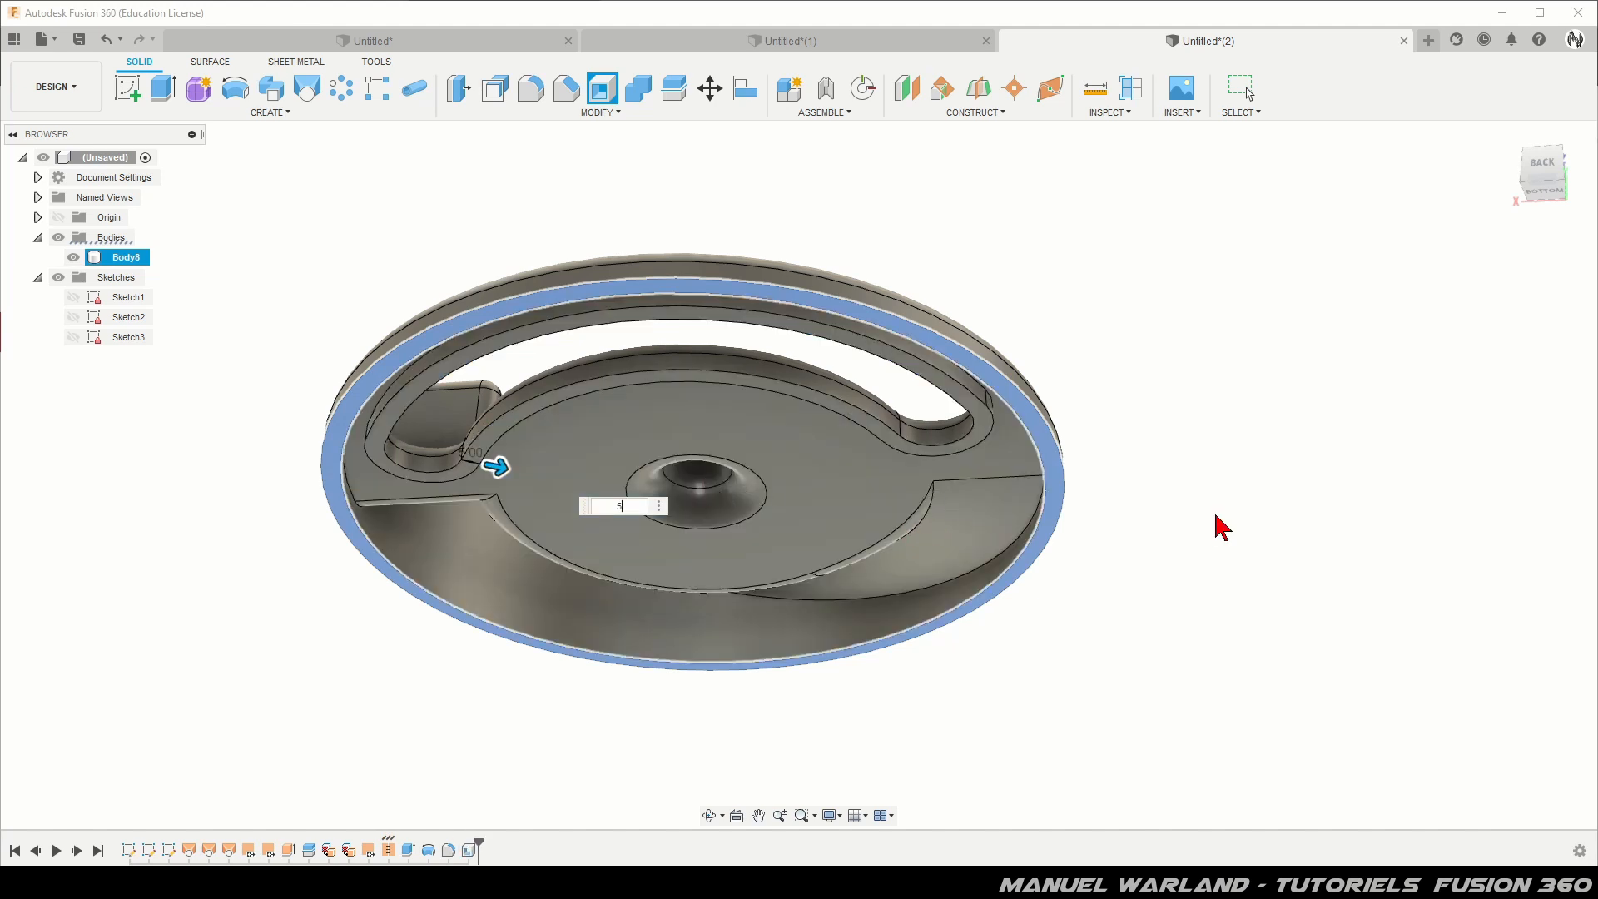
{"action": "middle_click_drag", "start_coordinate": [821, 553], "coordinate": [792, 357], "text": "shift"}
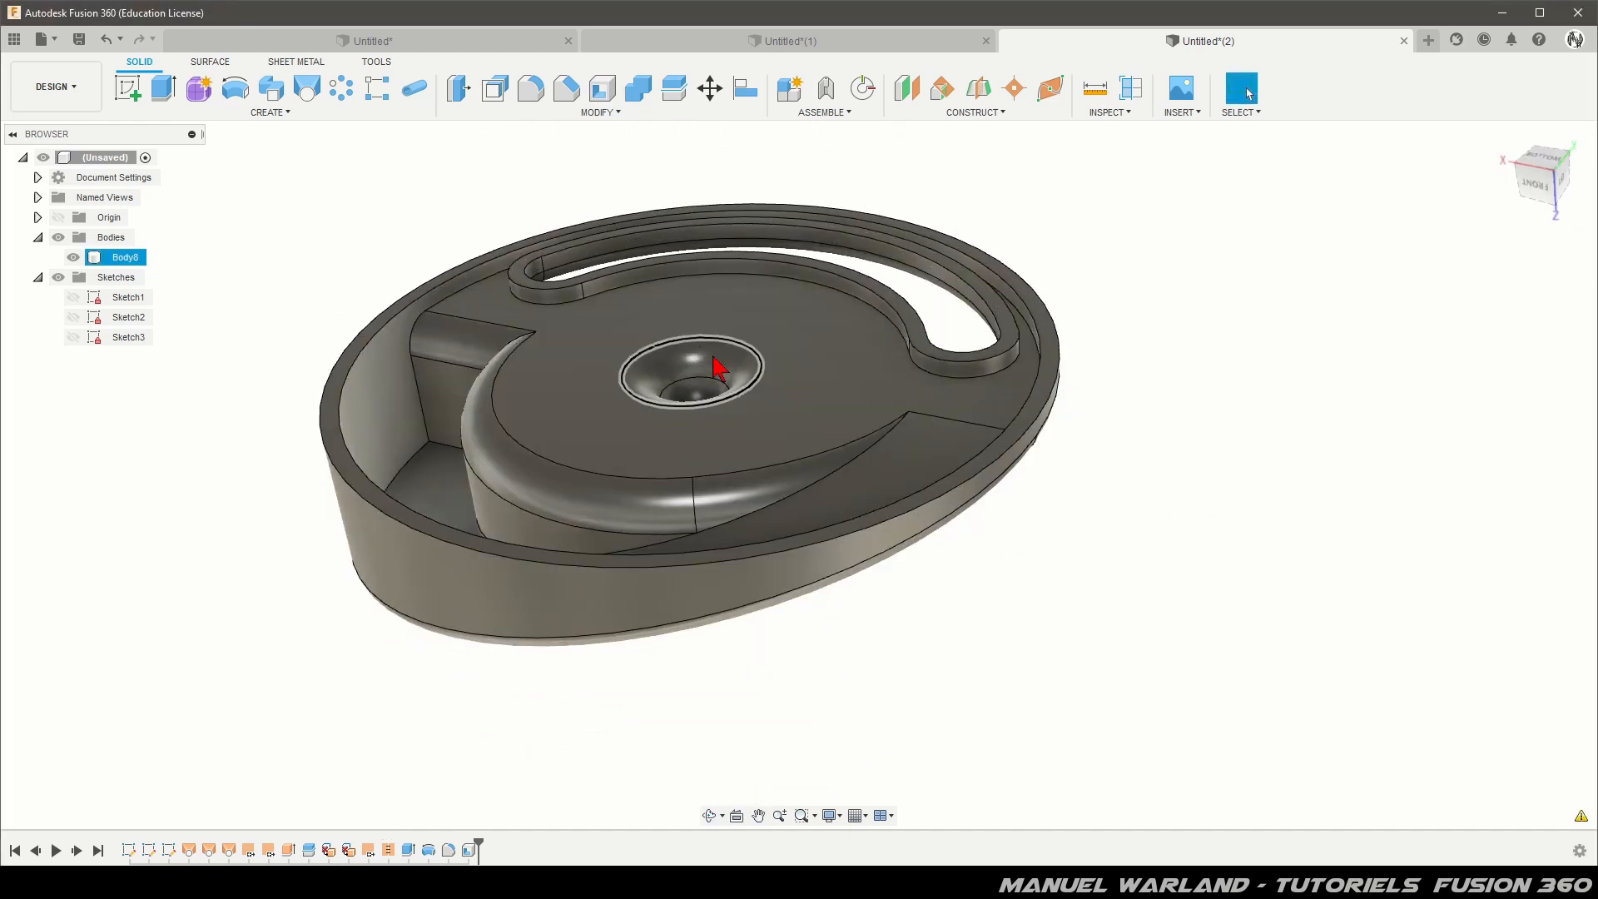
{"action": "middle_click_drag", "start_coordinate": [856, 427], "coordinate": [678, 650], "text": "shift"}
{"action": "key", "text": "Escape"}
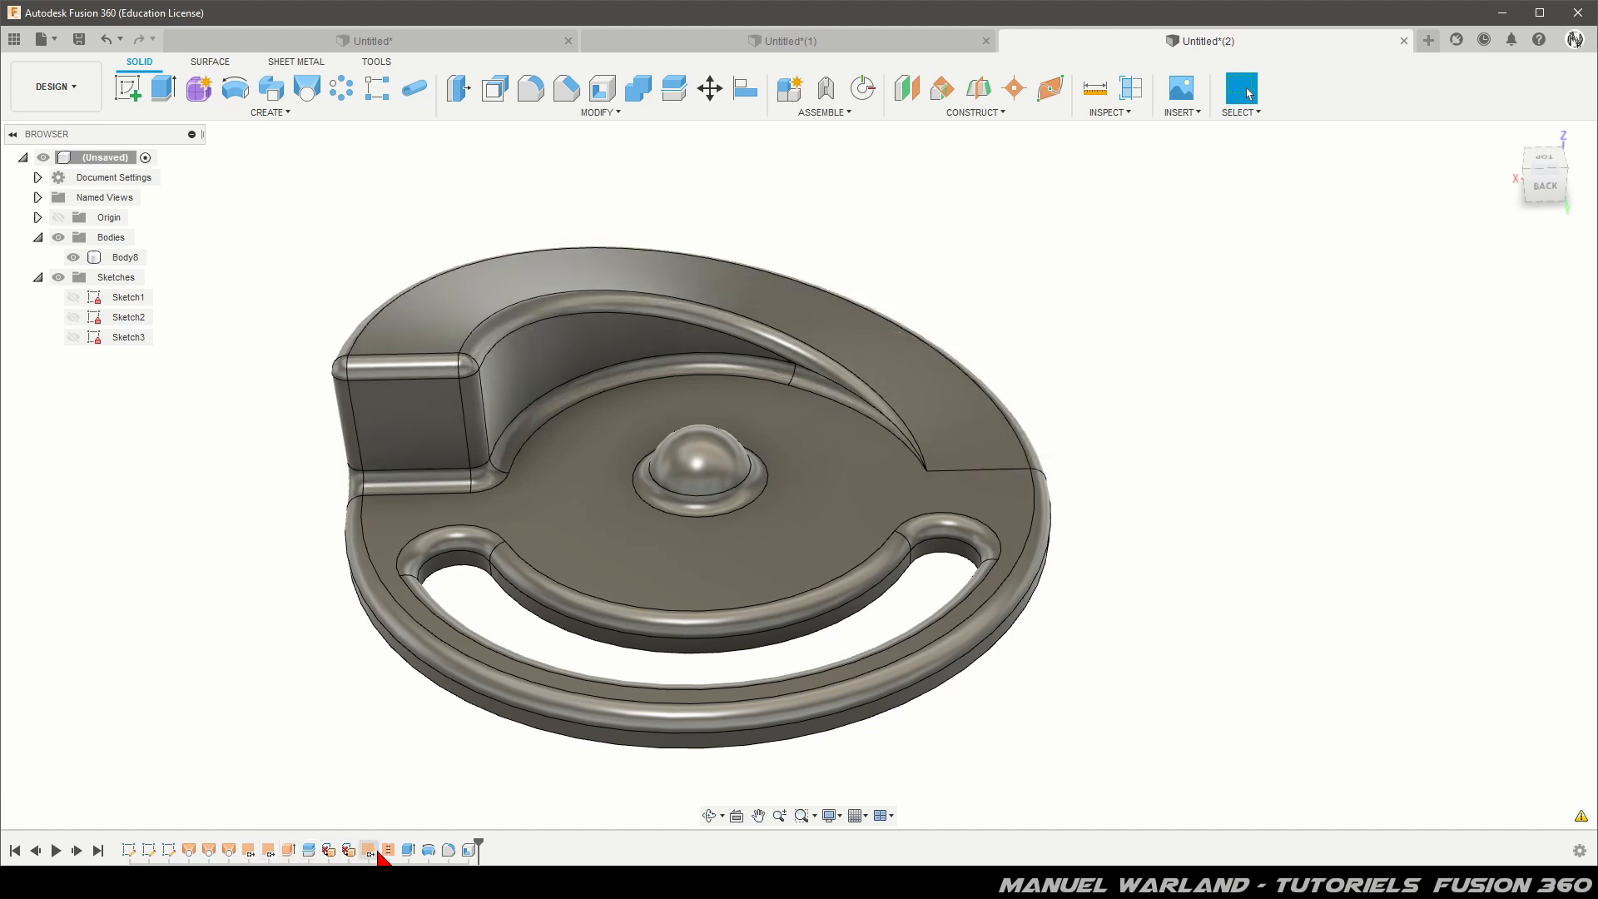
{"action": "middle_click_drag", "start_coordinate": [277, 647], "coordinate": [216, 635], "text": "shift"}
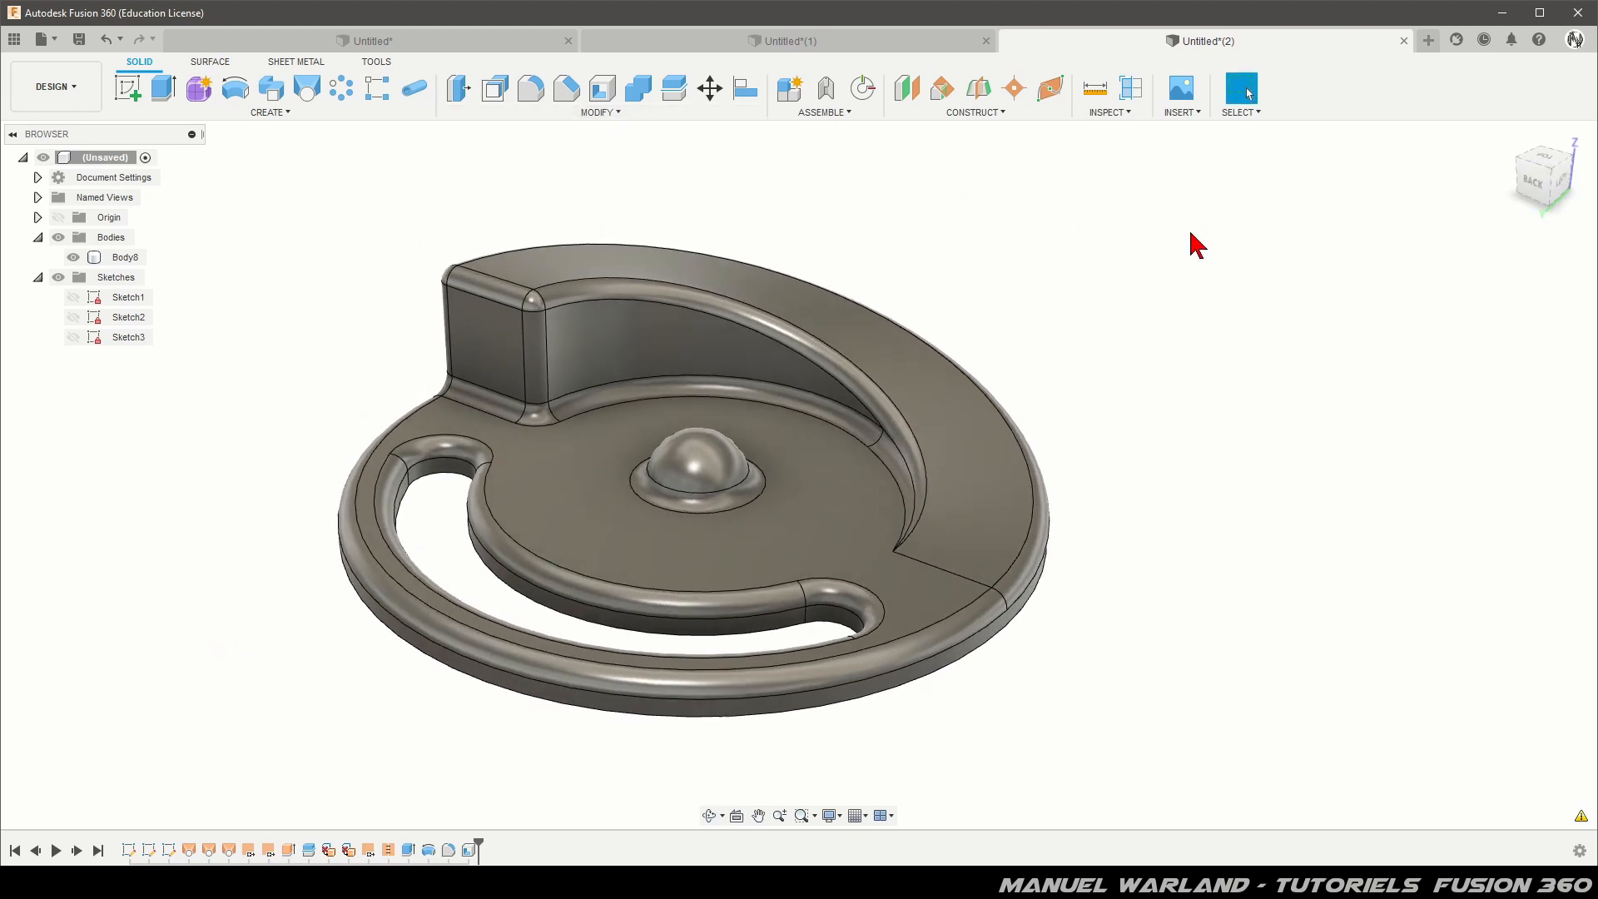
{"action": "scroll", "coordinate": [1238, 226], "scroll_direction": "down", "scroll_amount": 1}
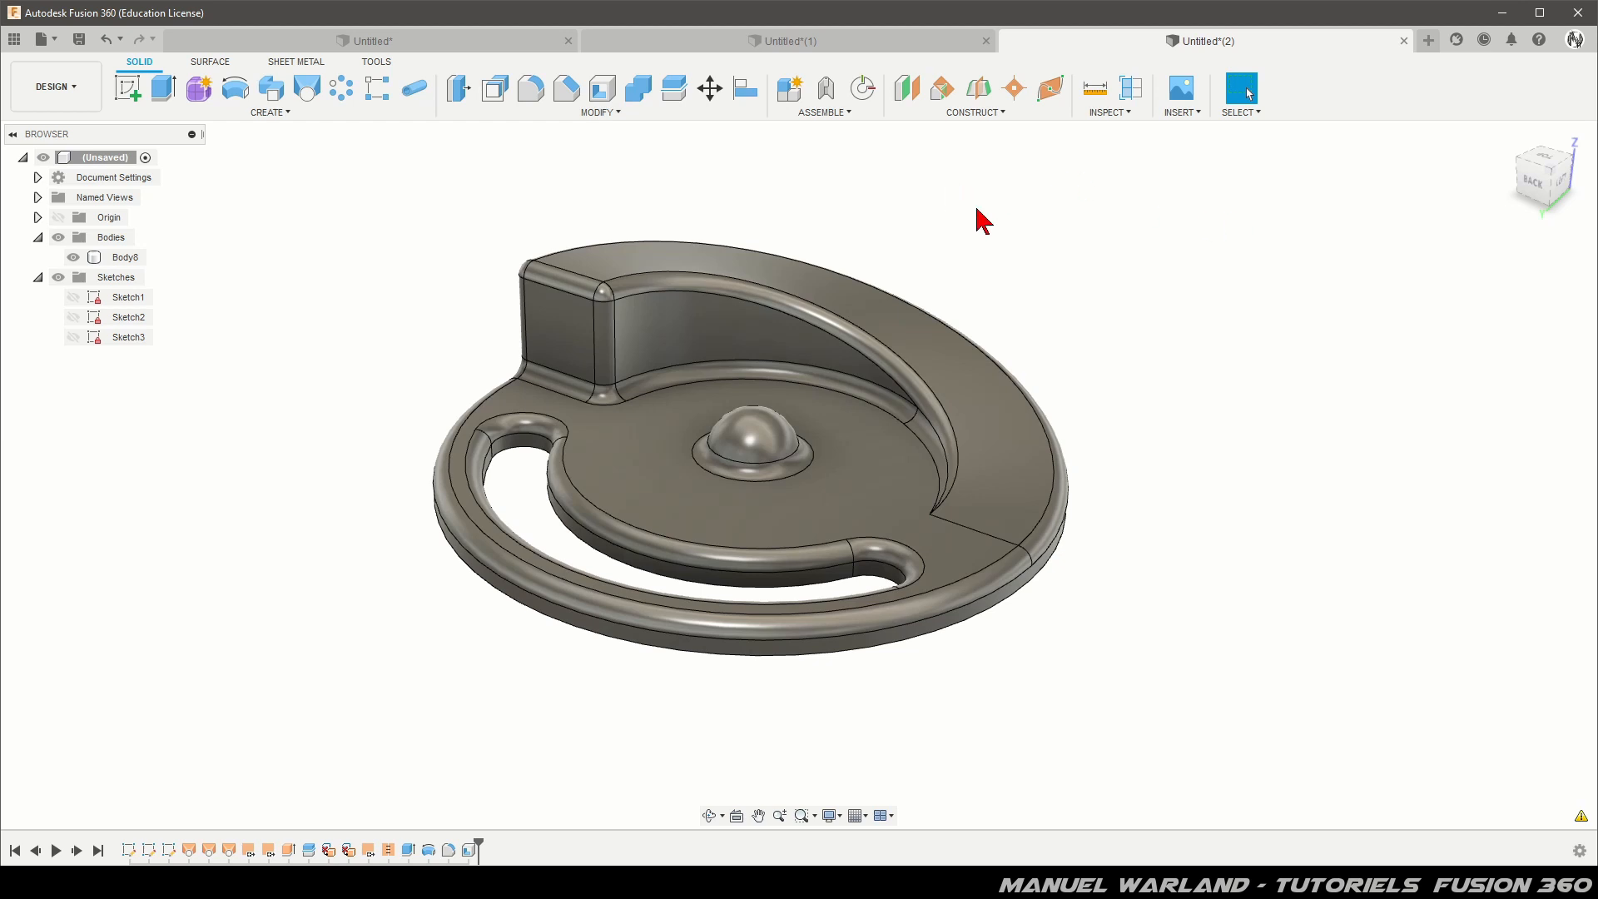
{"action": "scroll", "coordinate": [715, 254], "scroll_direction": "up", "scroll_amount": 3}
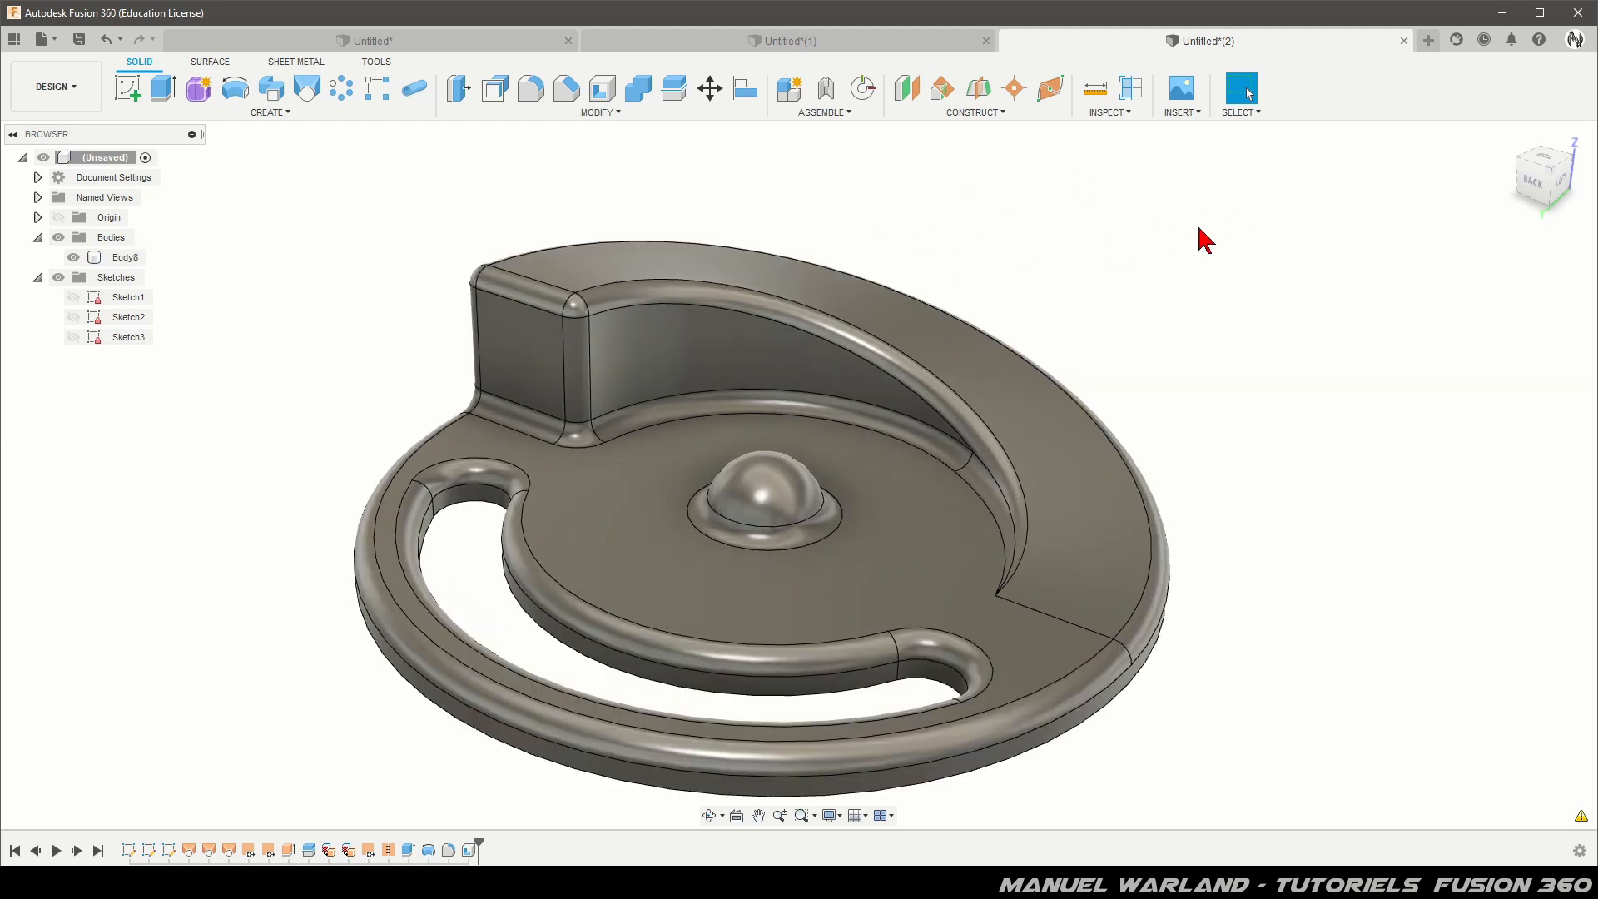